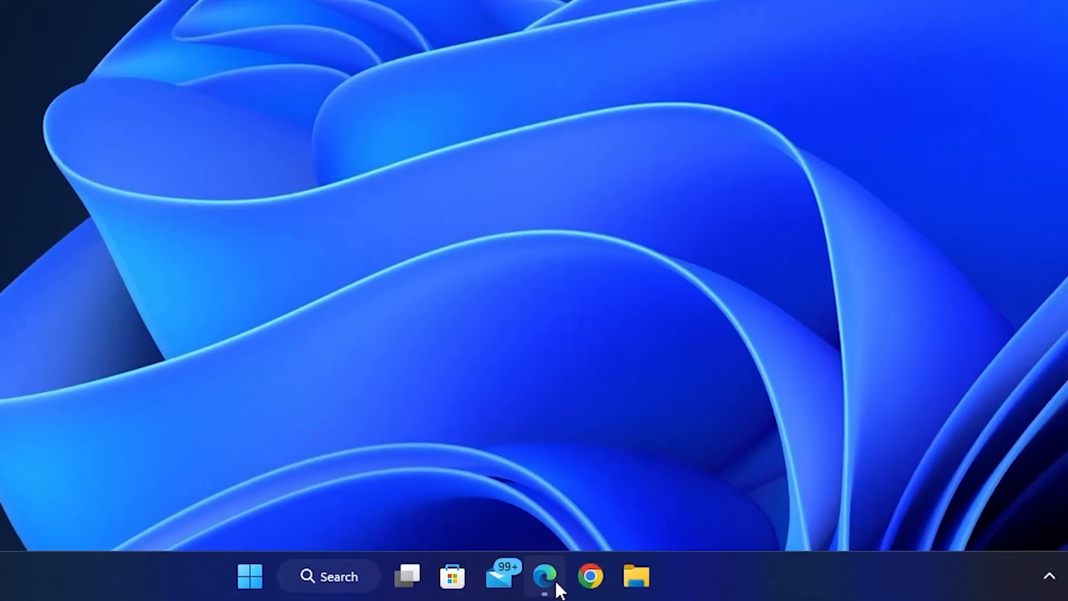
# In Edge, search Bing for 'download windows 10' and open Microsoft's Download Windows 10 result.
pyautogui.click(588, 587)
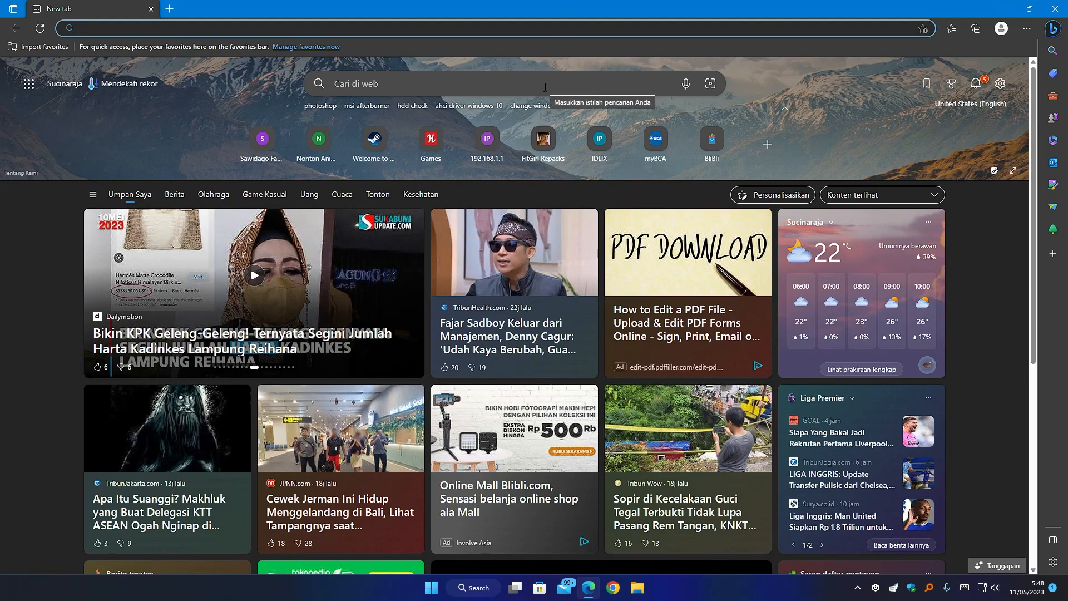
pyautogui.write('downl')
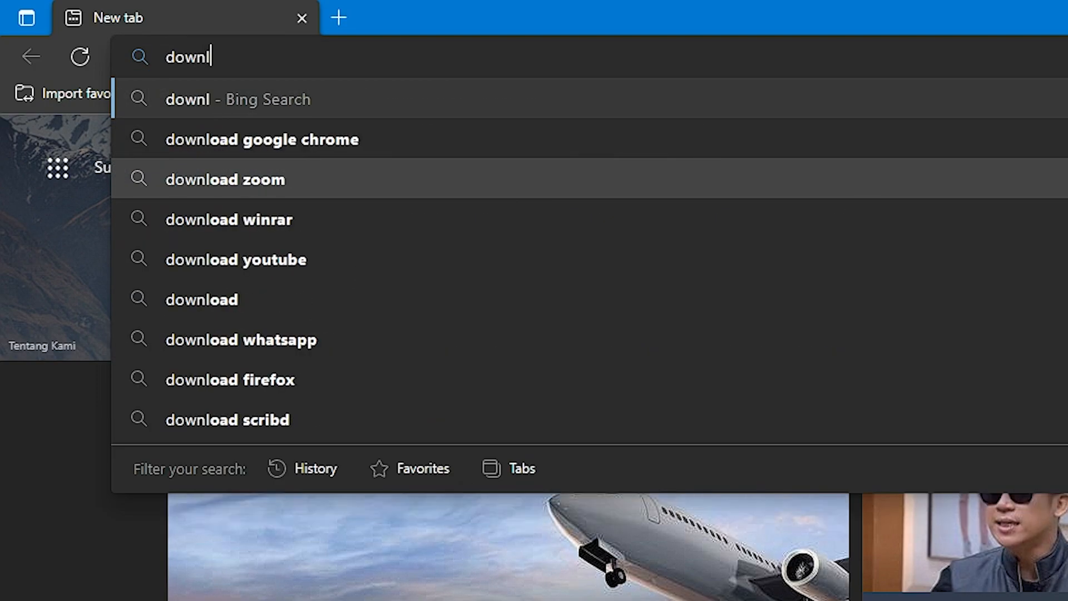
pyautogui.write('oad wind')
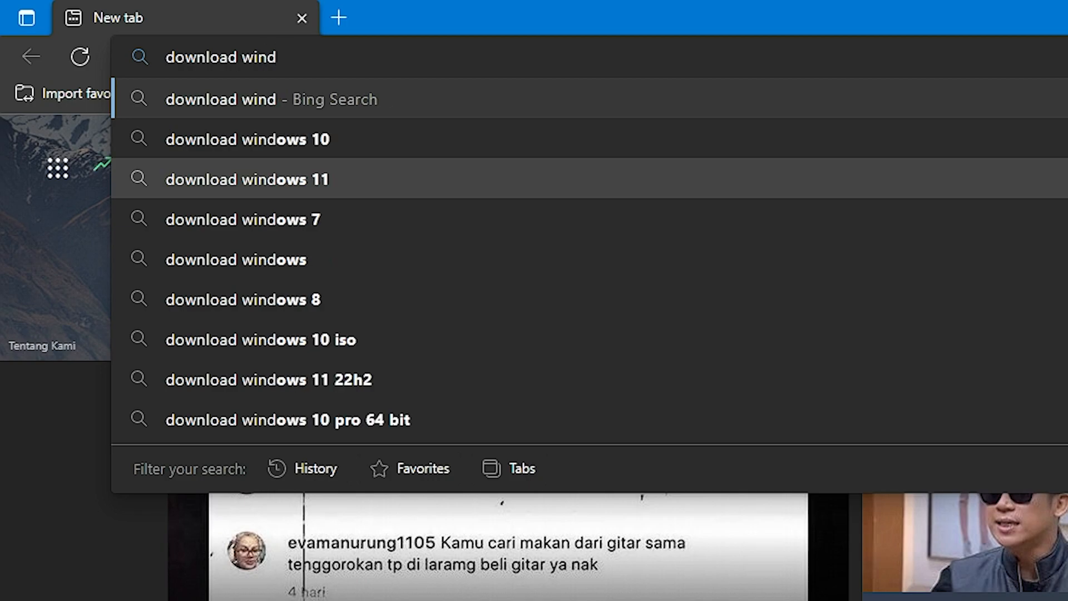
pyautogui.press('Down')
pyautogui.press('Return')
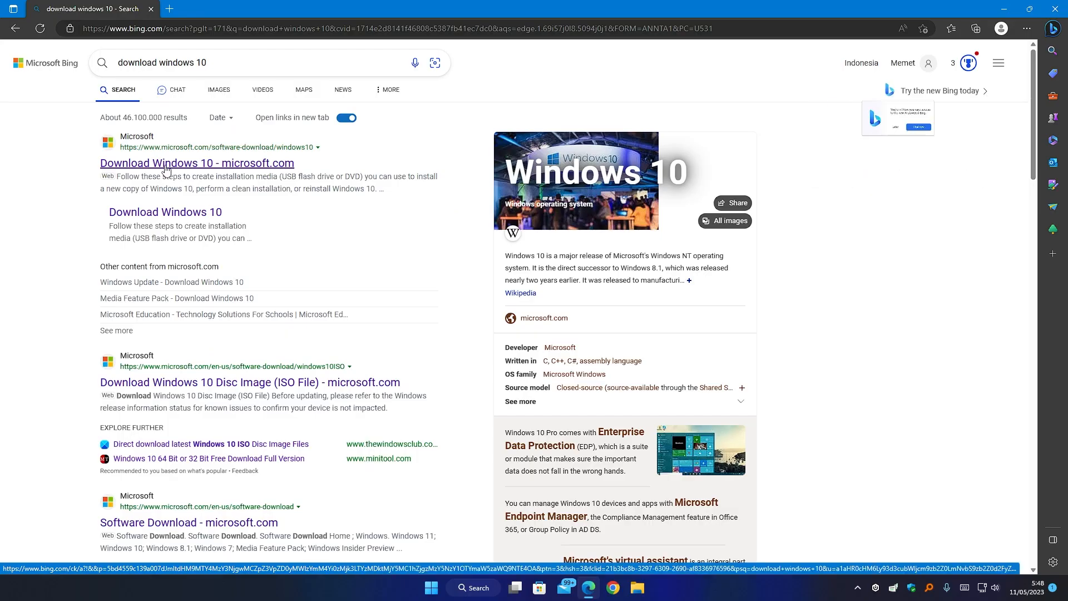
pyautogui.click(328, 260)
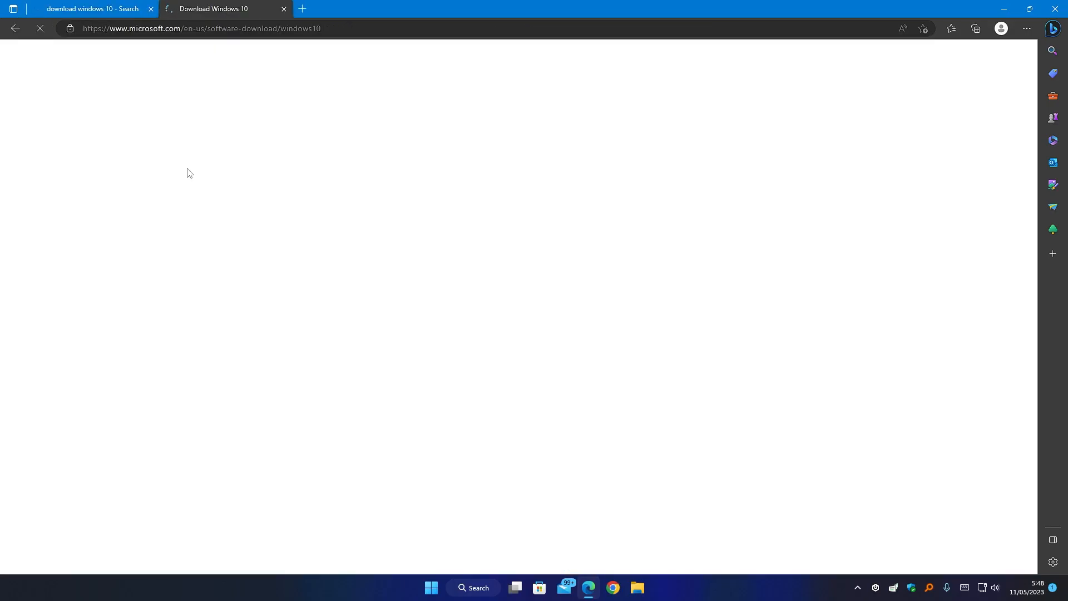
# Open another tab and follow a Windows 10 disc image search result.
pyautogui.click(309, 12)
pyautogui.write('g')
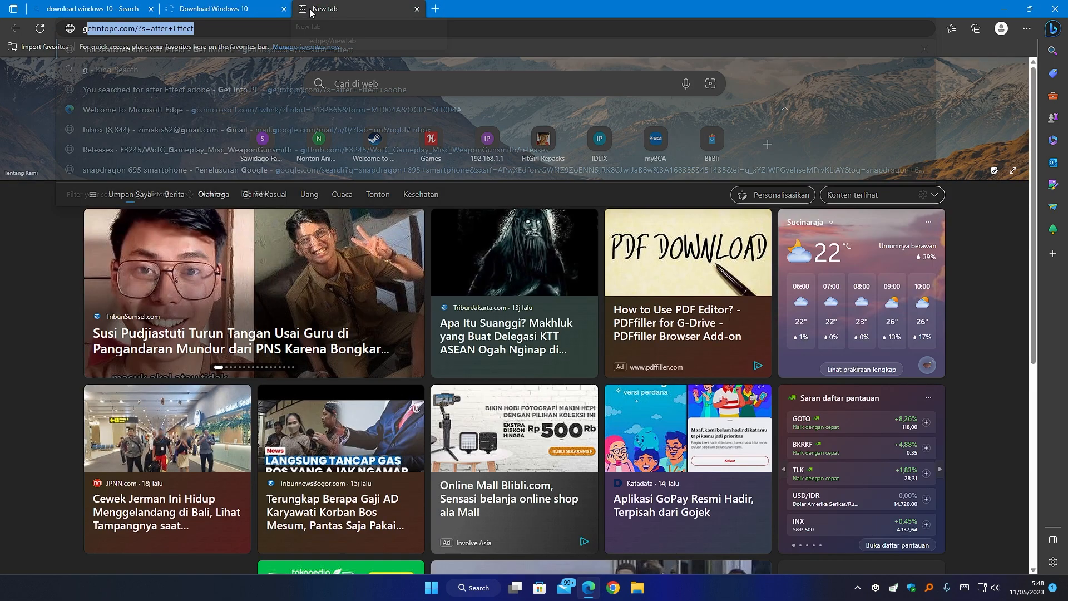
pyautogui.write('oo')
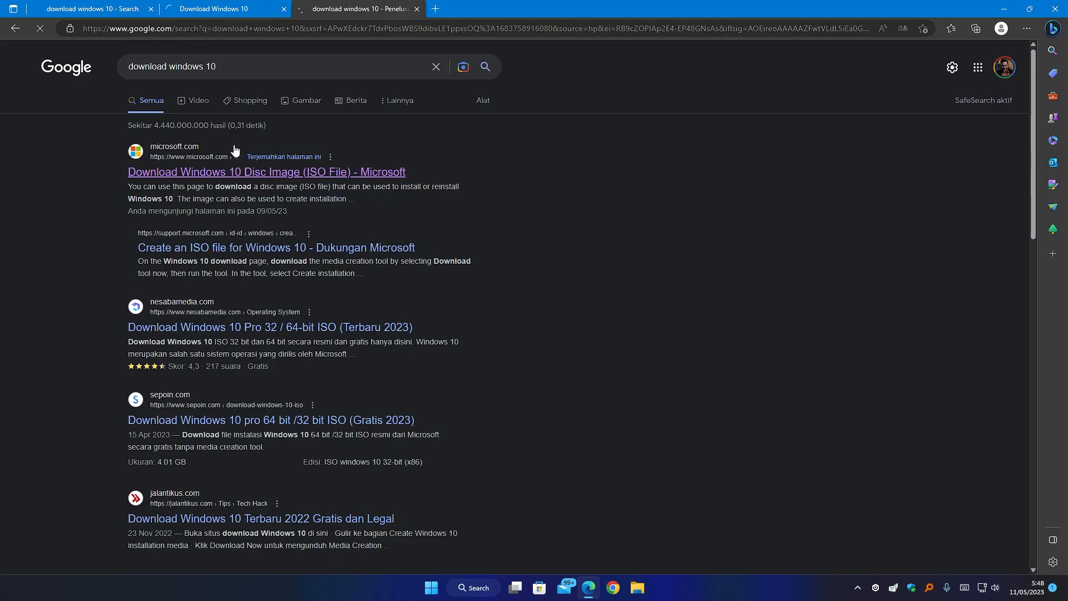
pyautogui.click(461, 268)
# Download the media creation tool from the Create Windows 10 installation media section.
pyautogui.click(264, 8)
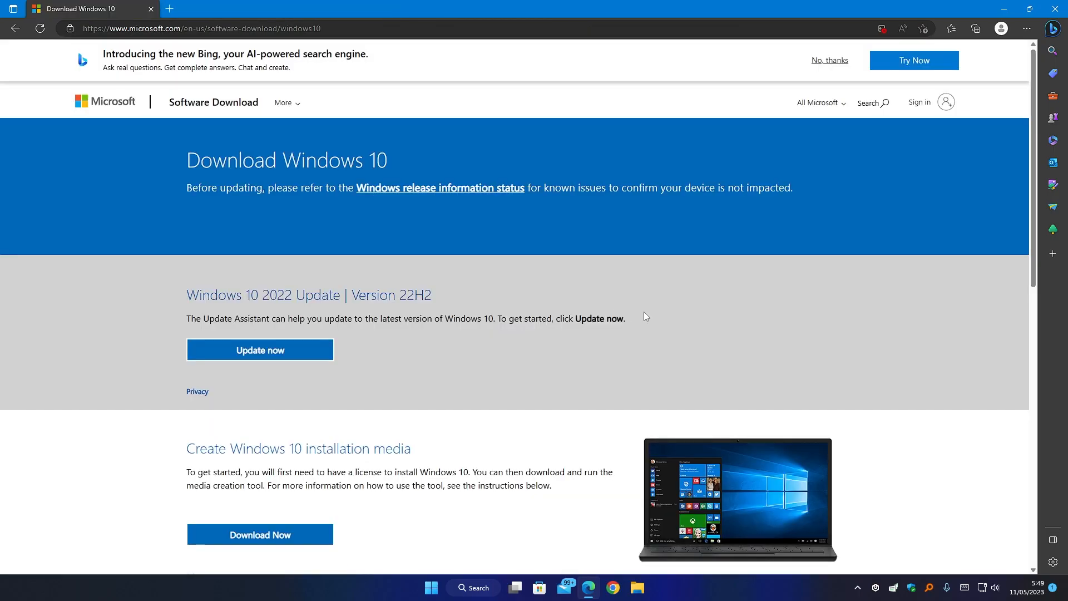
pyautogui.scroll(-5, 646, 312)
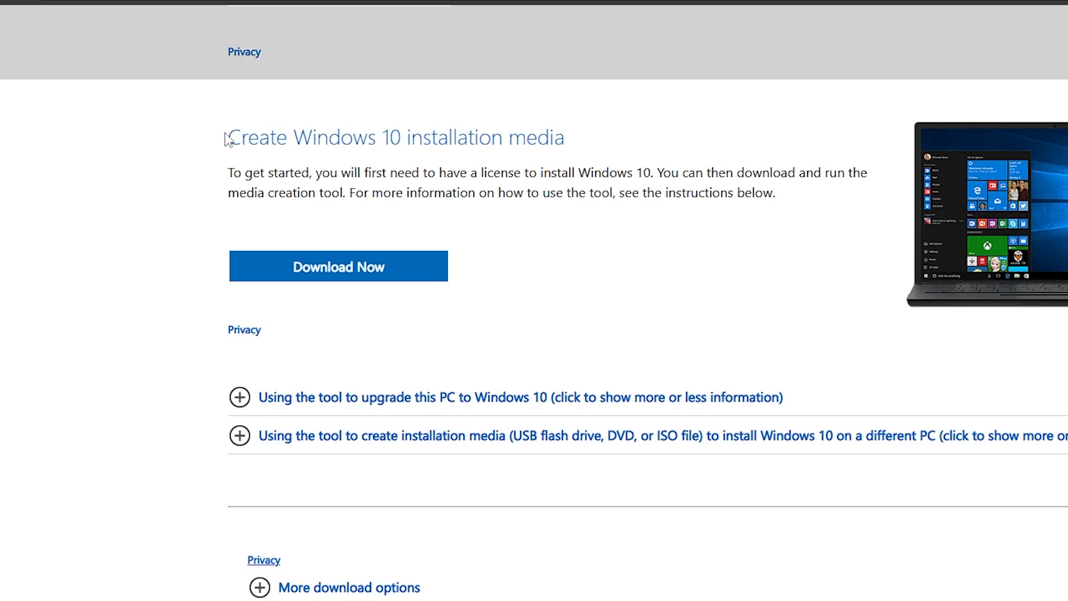
pyautogui.moveTo(186, 125); pyautogui.dragTo(324, 135)
pyautogui.moveTo(434, 149); pyautogui.dragTo(609, 142)
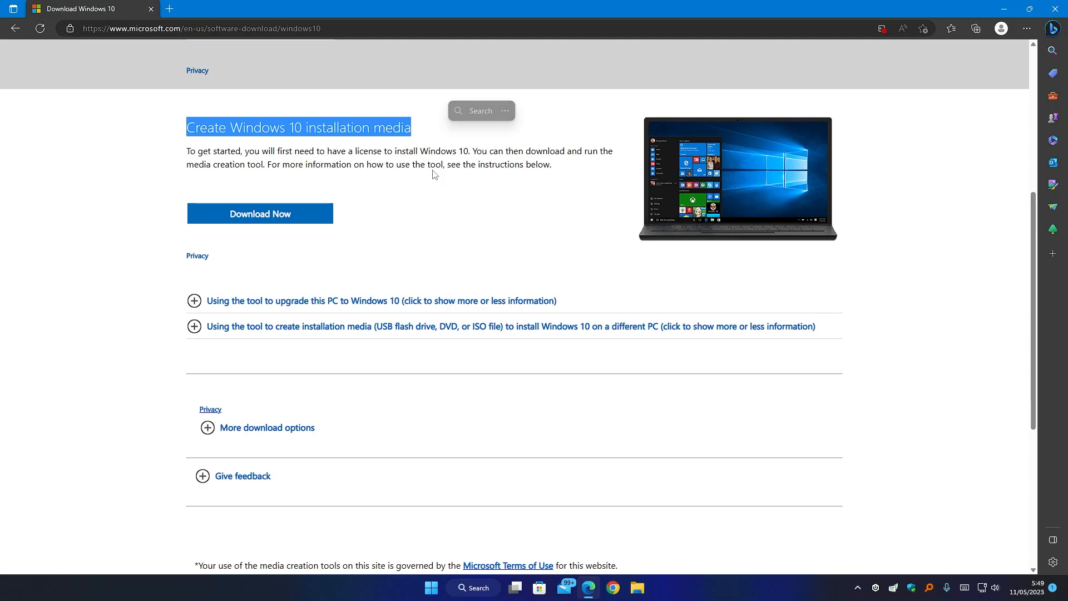
pyautogui.click(609, 141)
pyautogui.click(273, 222)
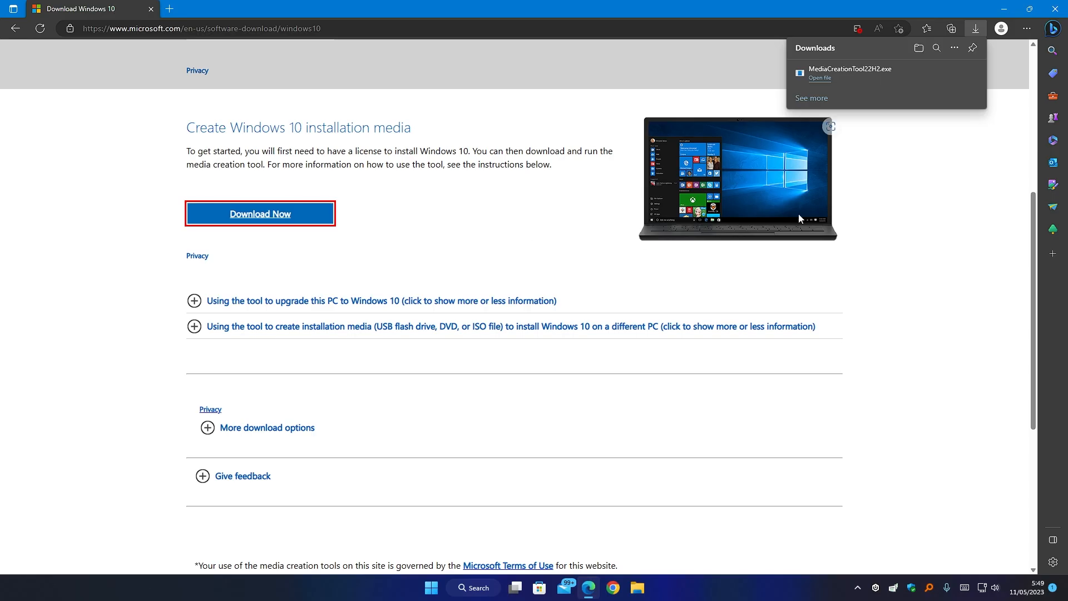
# Run MediaCreationTool22H2.exe, bring Windows 10 Setup forward, and minimize the Downloads folder and Edge.
pyautogui.click(823, 77)
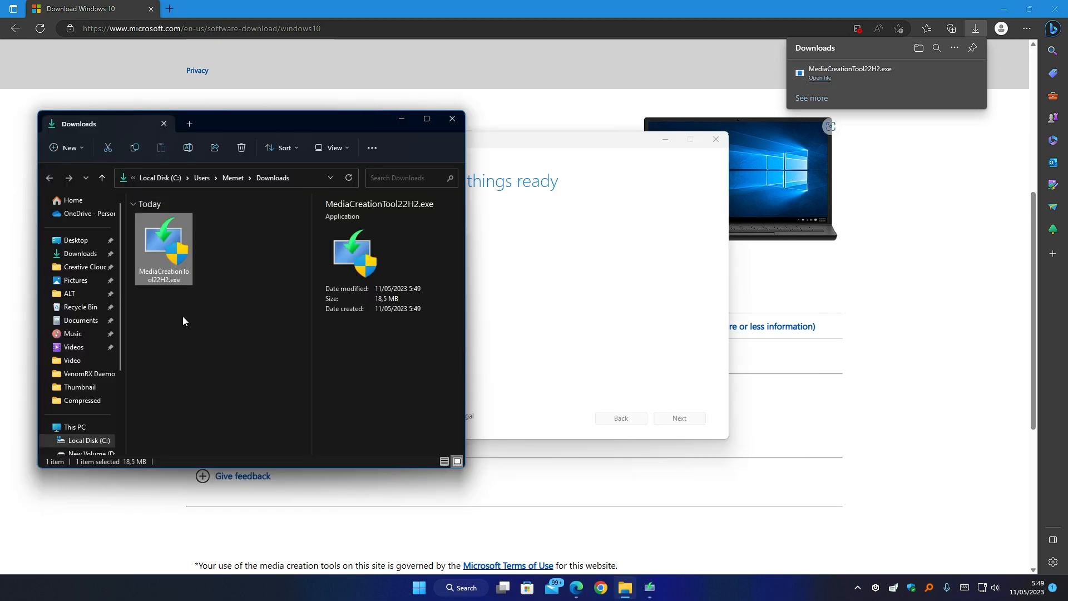
pyautogui.click(589, 283)
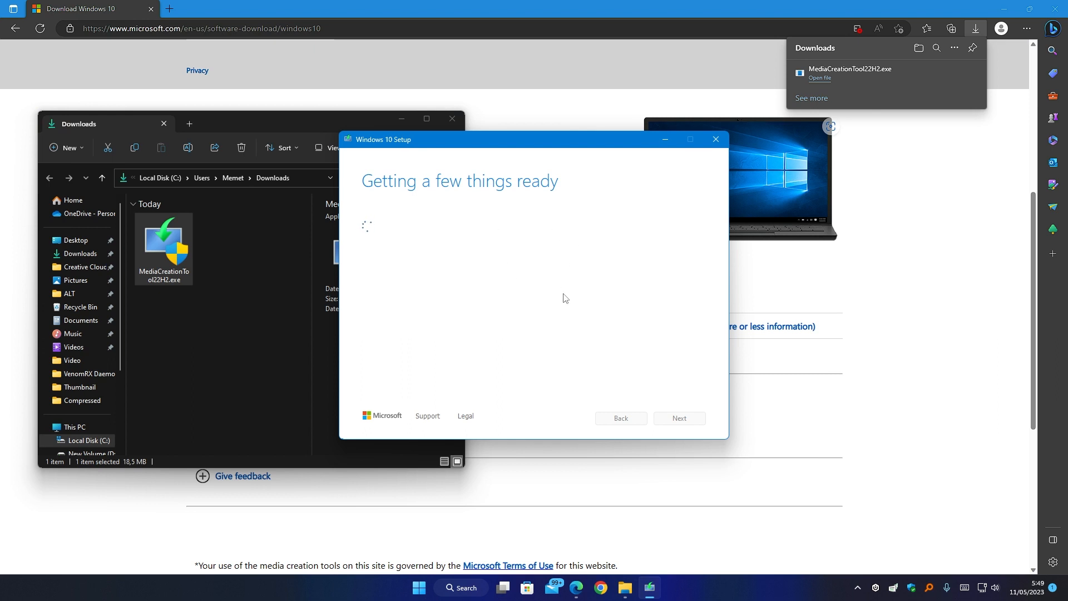
pyautogui.click(402, 118)
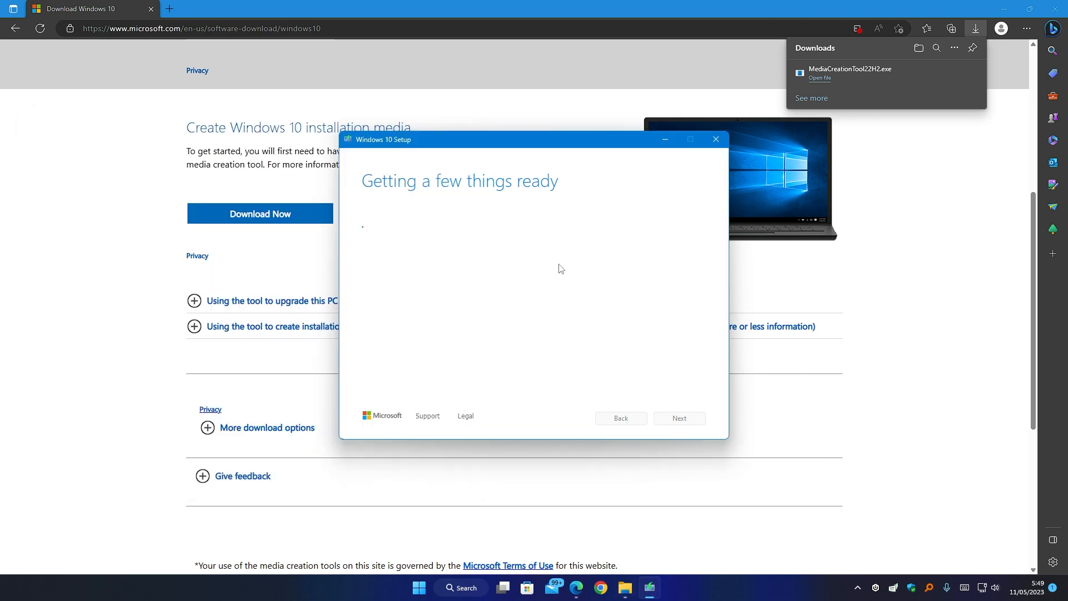
pyautogui.click(1004, 9)
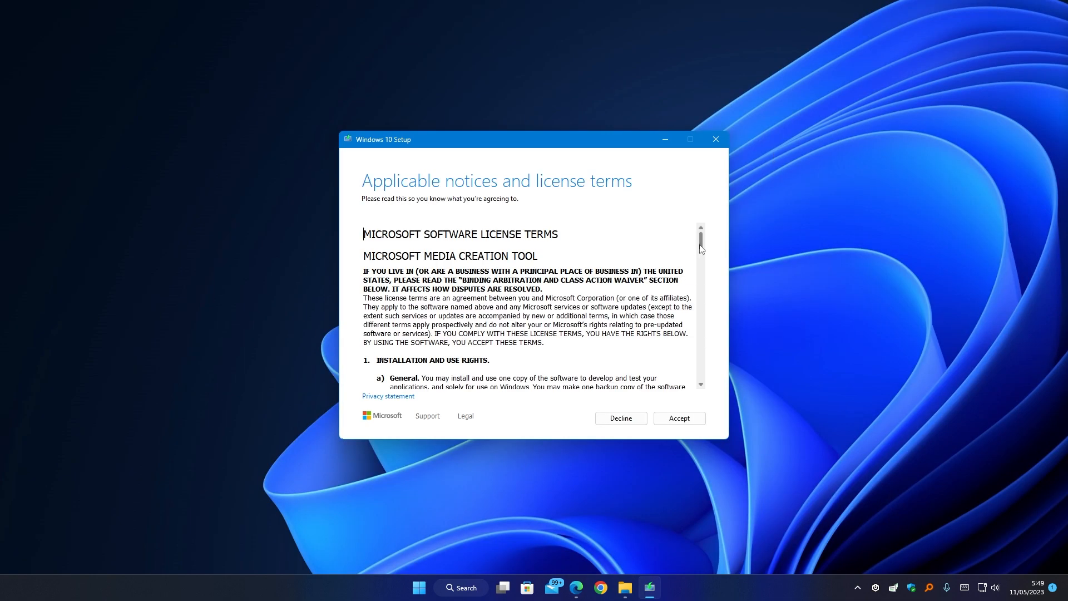
# Accept the license terms and choose 'Create installation media for another PC'.
pyautogui.moveTo(702, 249); pyautogui.dragTo(700, 225)
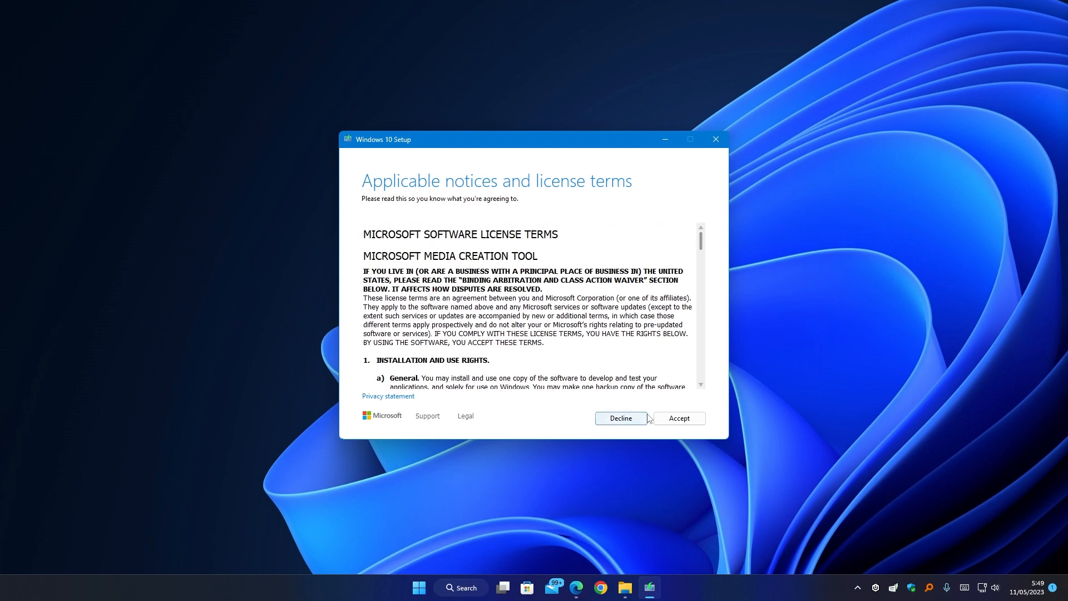
pyautogui.click(678, 420)
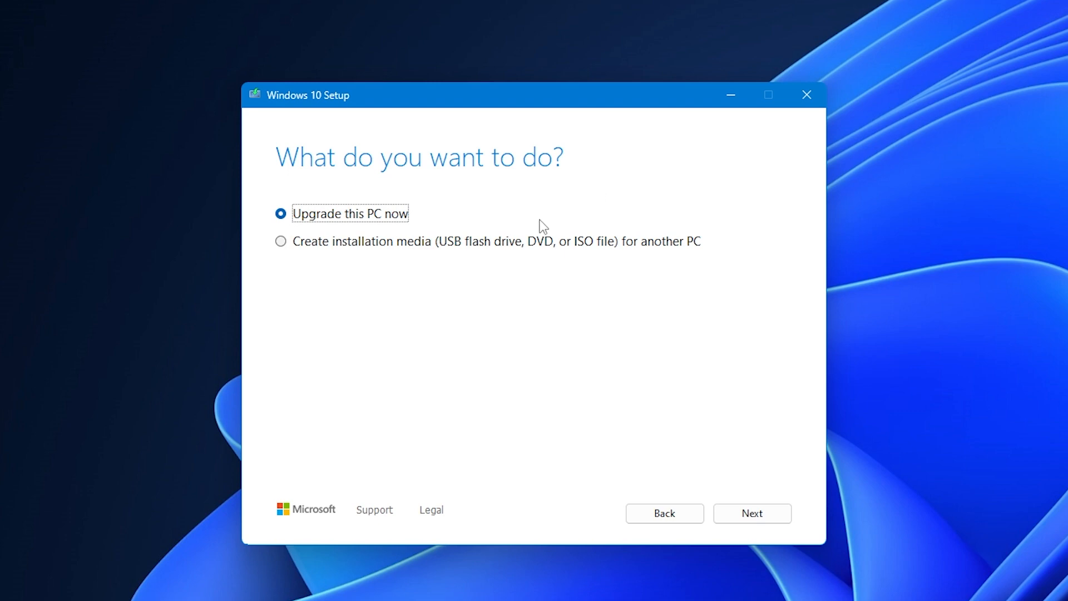
pyautogui.click(499, 241)
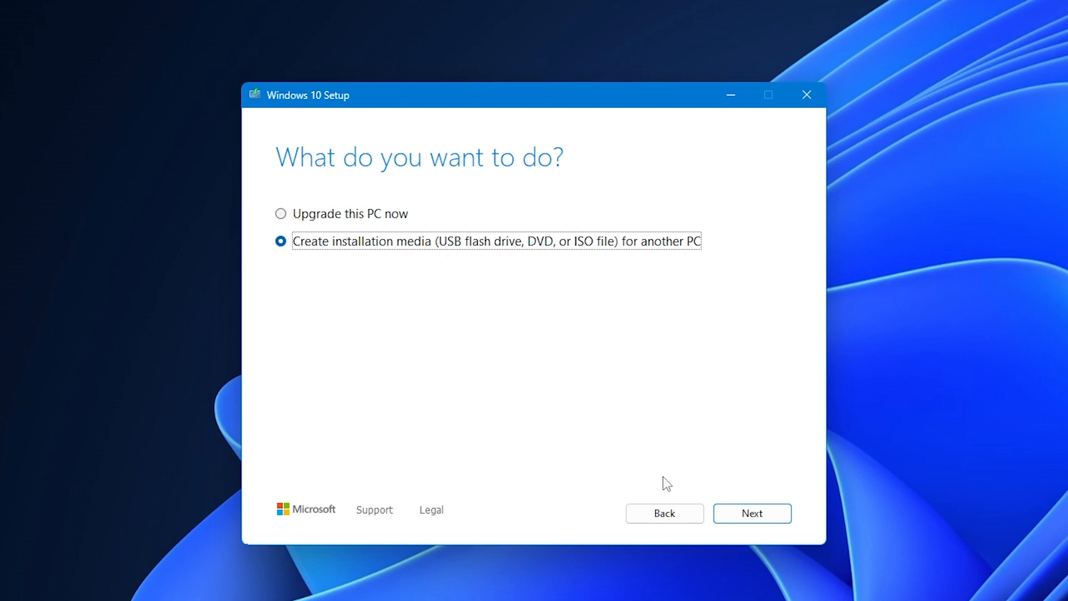
pyautogui.click(762, 517)
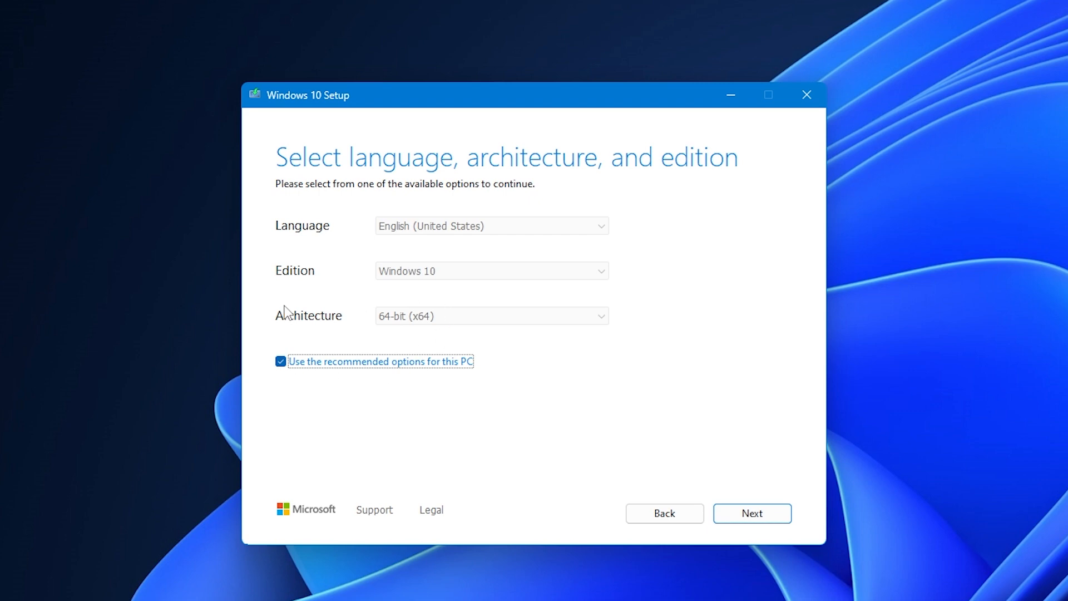
# Untick recommended options, confirming English (United States), Windows 10 and 64-bit (x64), then continue.
pyautogui.click(317, 365)
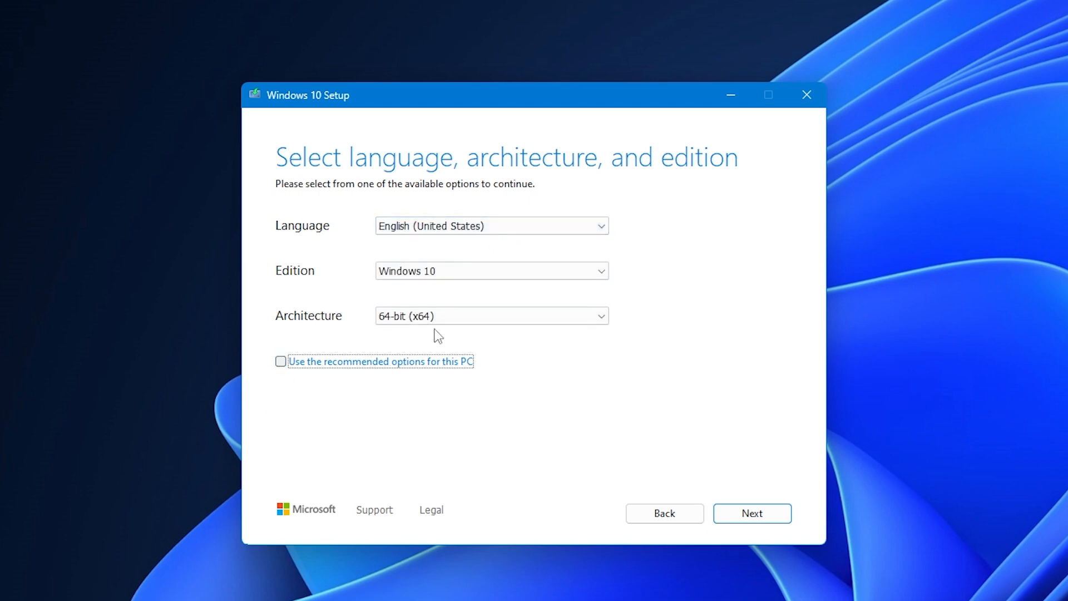
pyautogui.click(558, 226)
pyautogui.scroll(2, 454, 506)
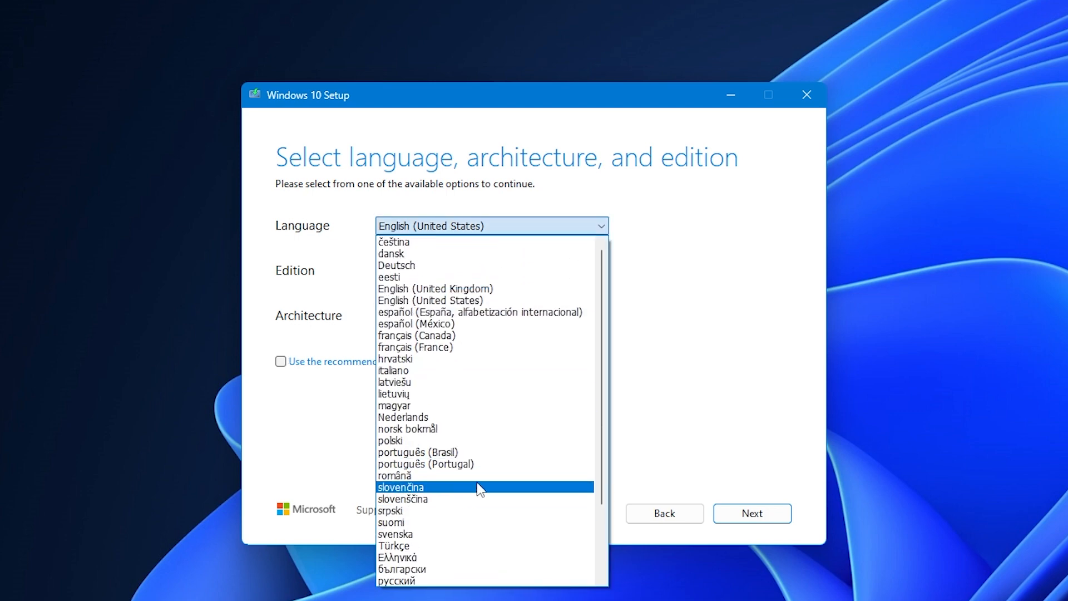
pyautogui.scroll(-3, 477, 488)
pyautogui.click(720, 259)
pyautogui.click(450, 271)
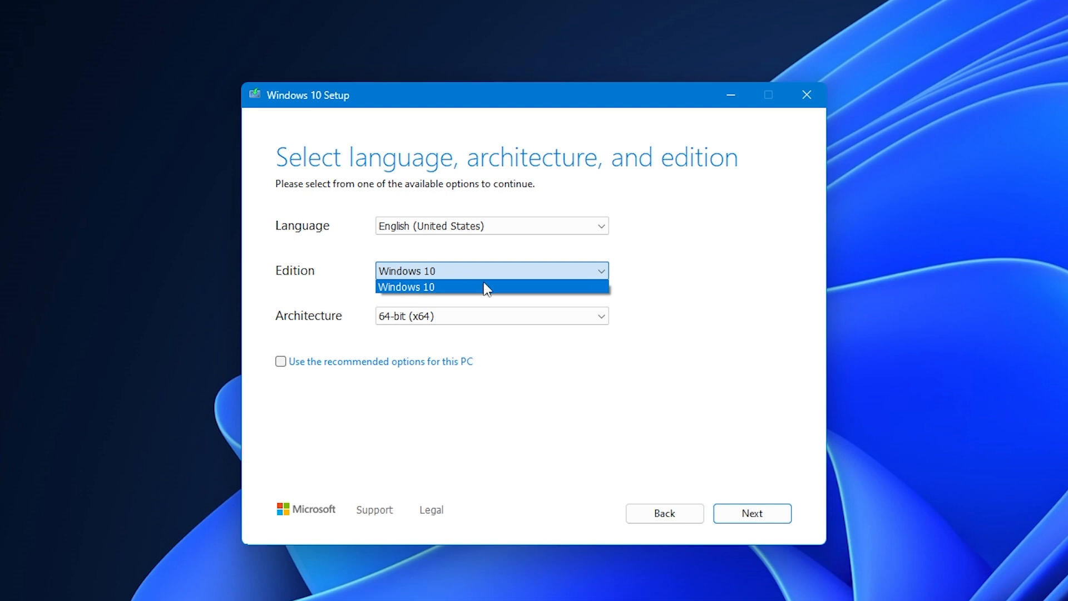
pyautogui.click(517, 316)
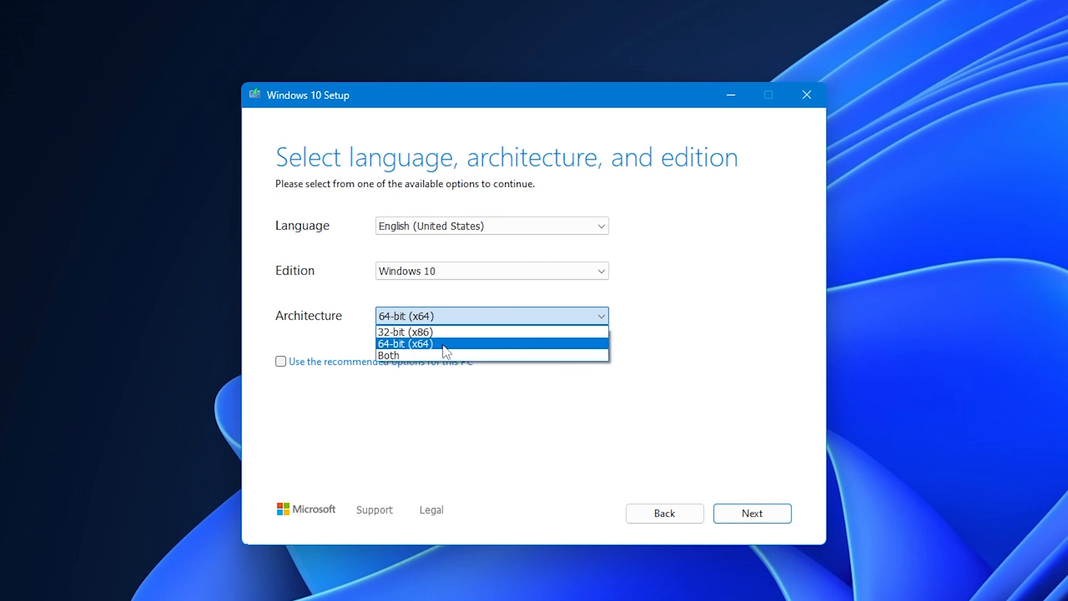
pyautogui.click(526, 344)
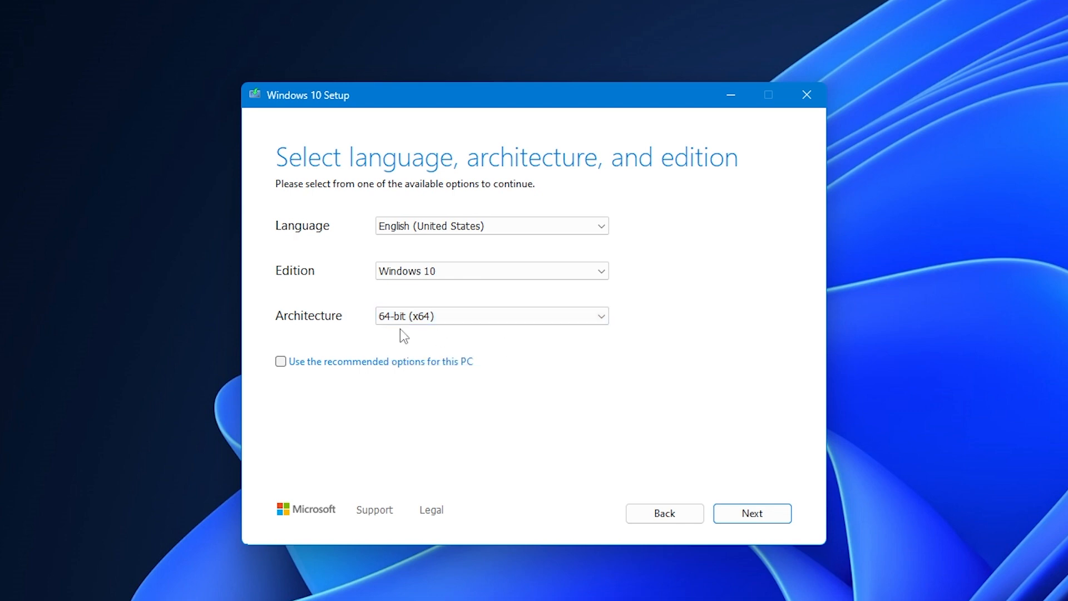
pyautogui.click(754, 520)
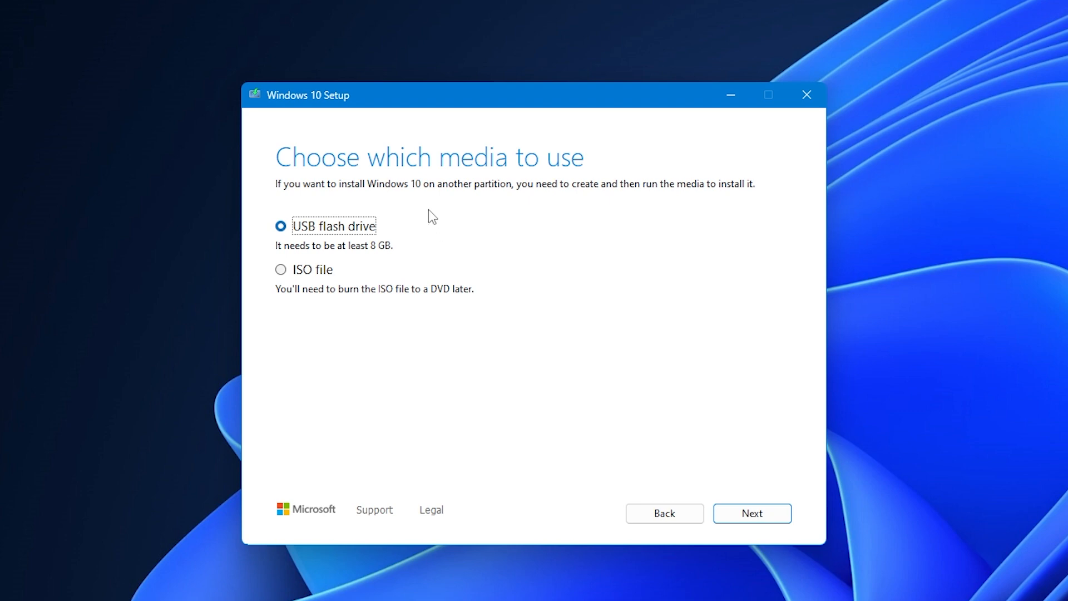
# Select ISO file as the media type and proceed to the save location dialog.
pyautogui.click(285, 273)
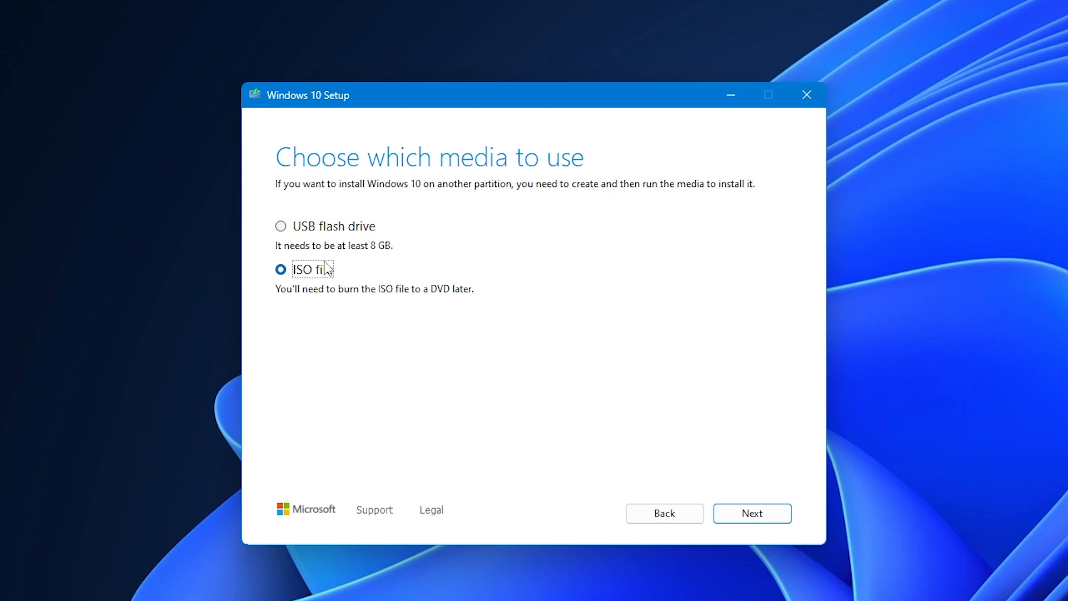
pyautogui.click(336, 228)
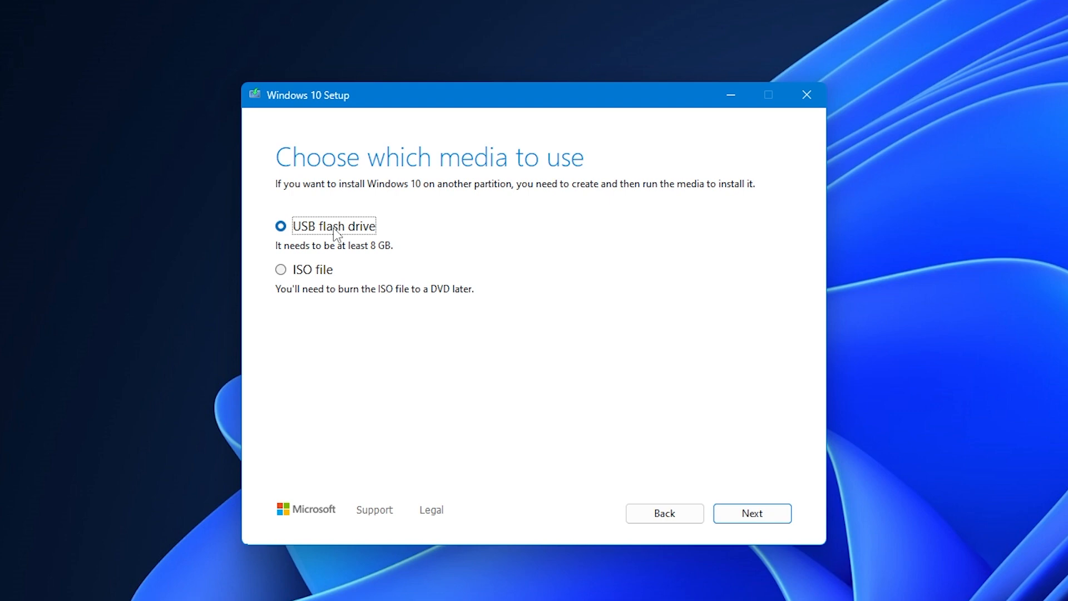
pyautogui.click(322, 272)
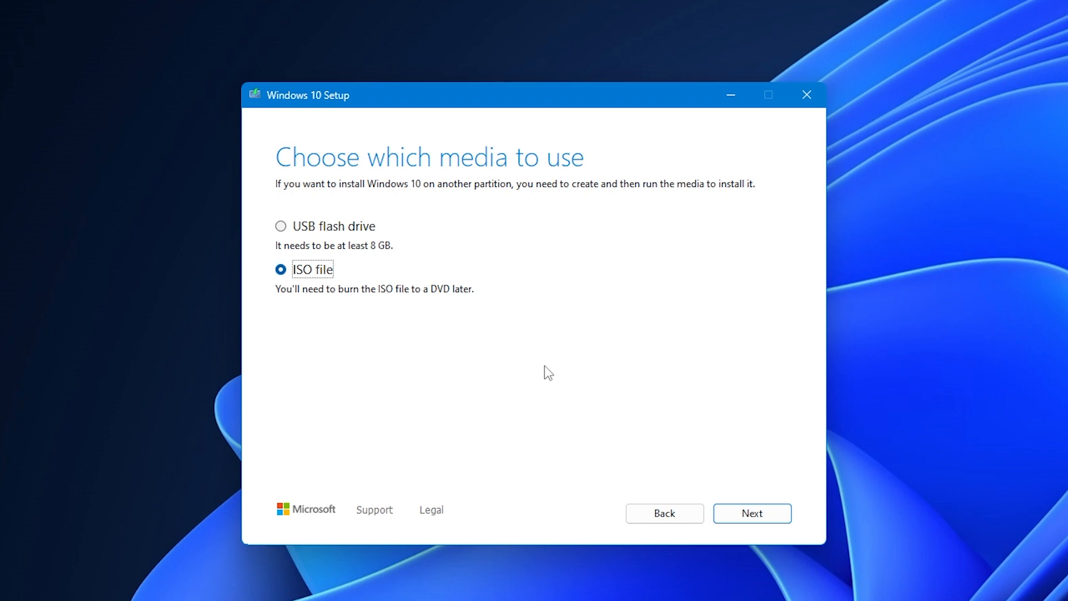
pyautogui.click(753, 515)
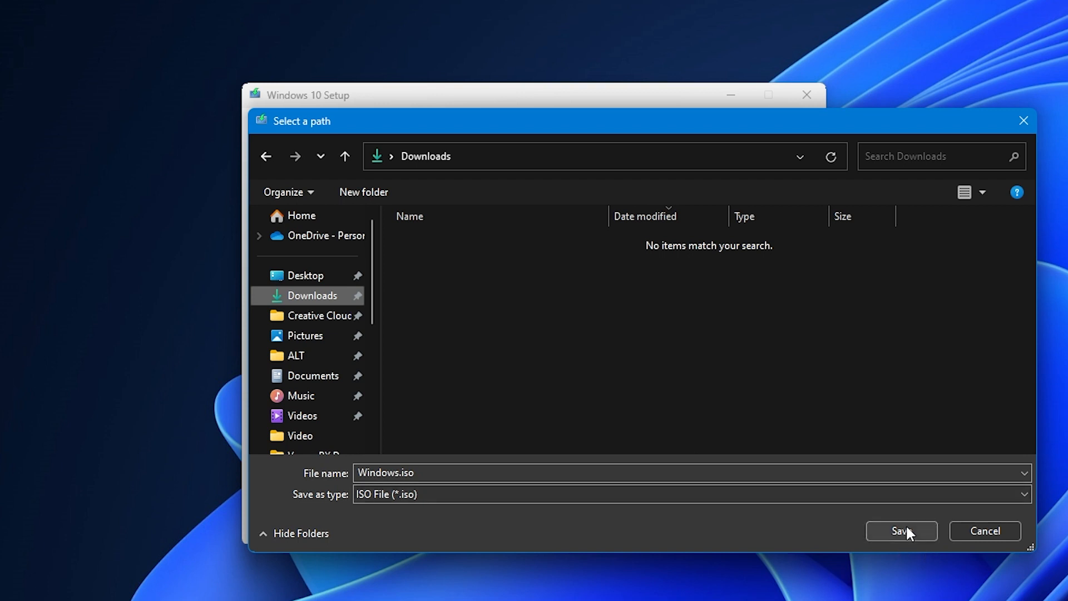
# Rename the ISO to 'Windows 10 22H2.iso', keep ISO File type, and save it to Downloads.
pyautogui.click(408, 473)
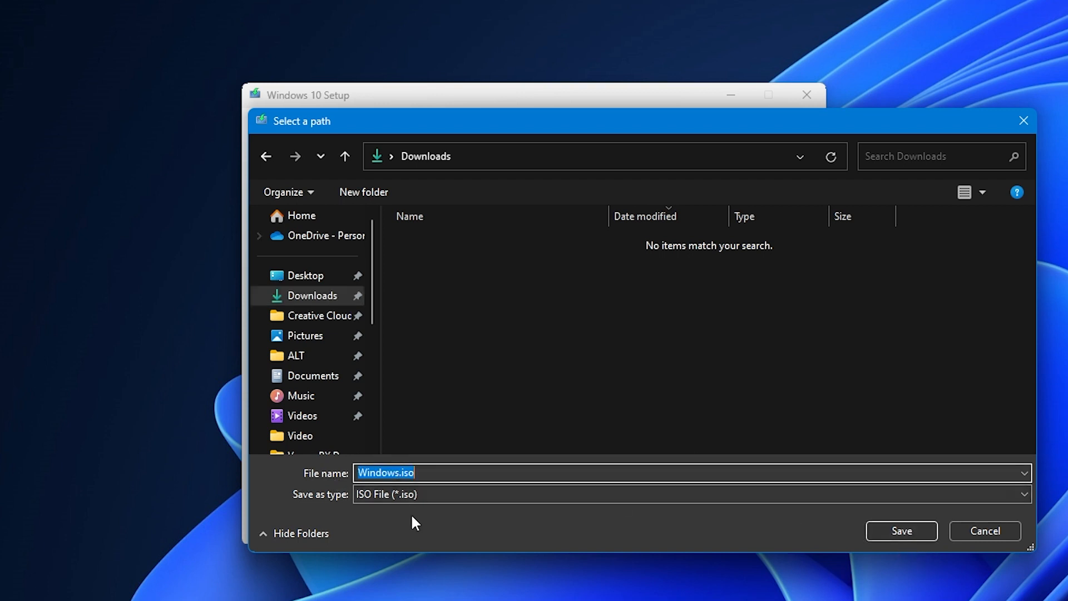
pyautogui.press('Left')
pyautogui.press('Right')
pyautogui.press('Right')
pyautogui.press('Right')
pyautogui.press('Right')
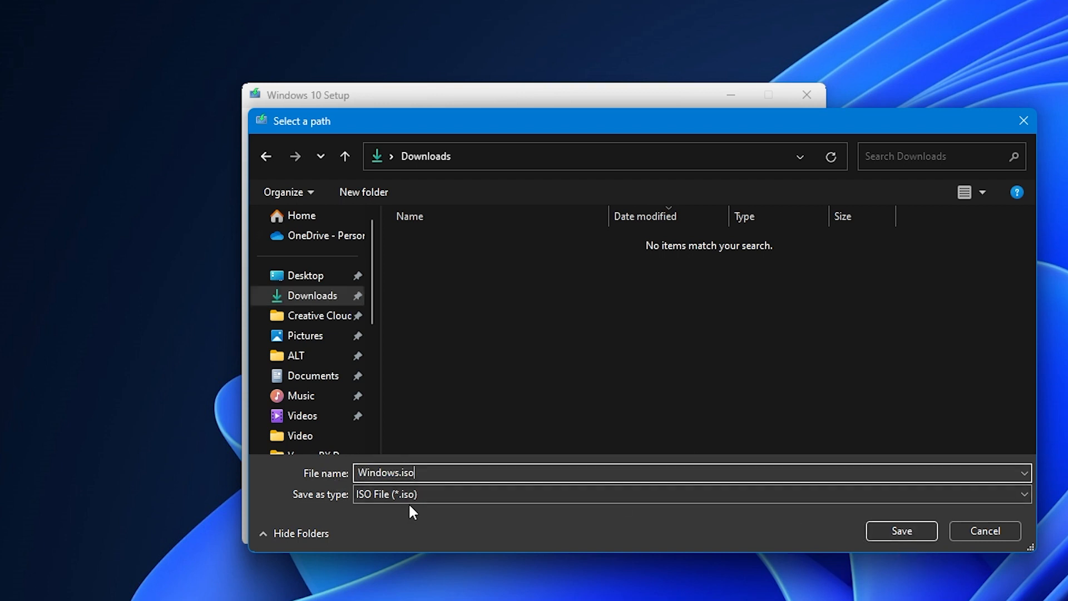
pyautogui.write('10')
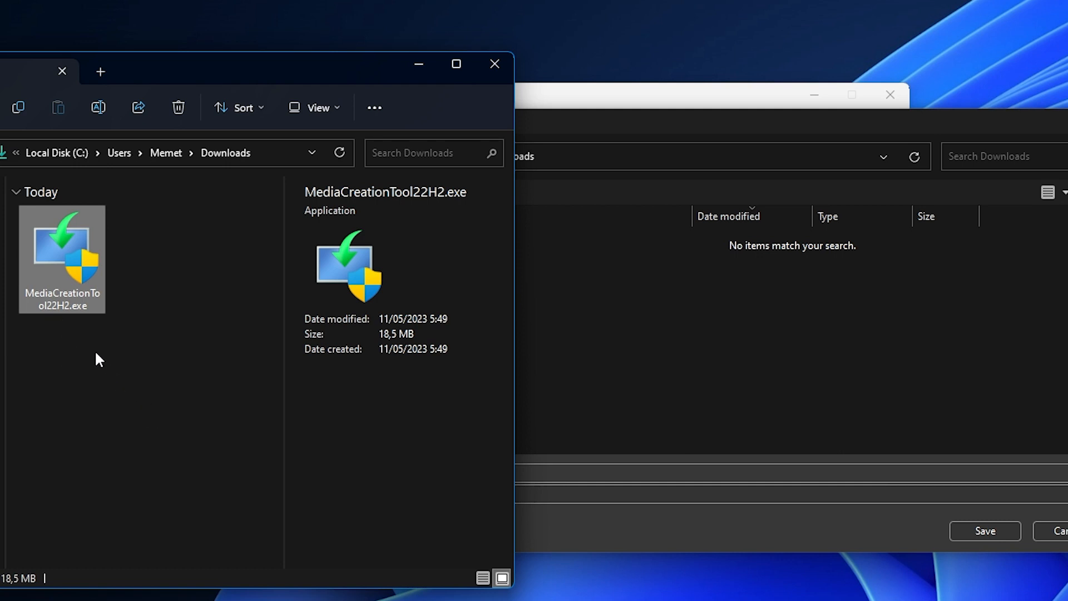
pyautogui.click(579, 473)
pyautogui.click(412, 488)
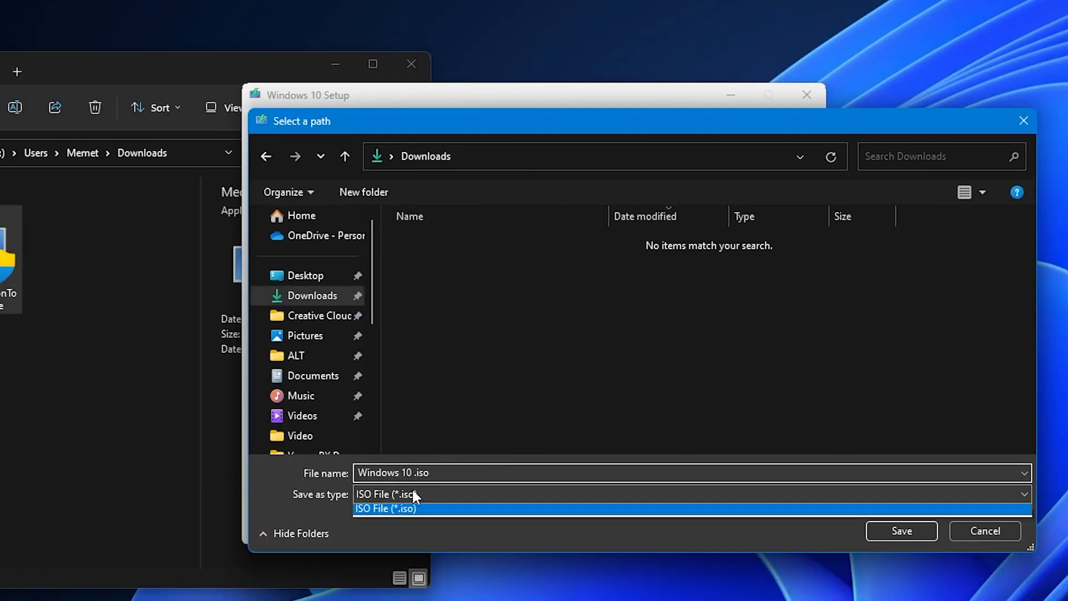
pyautogui.click(413, 476)
pyautogui.click(413, 474)
pyautogui.click(413, 474)
pyautogui.write('22H2')
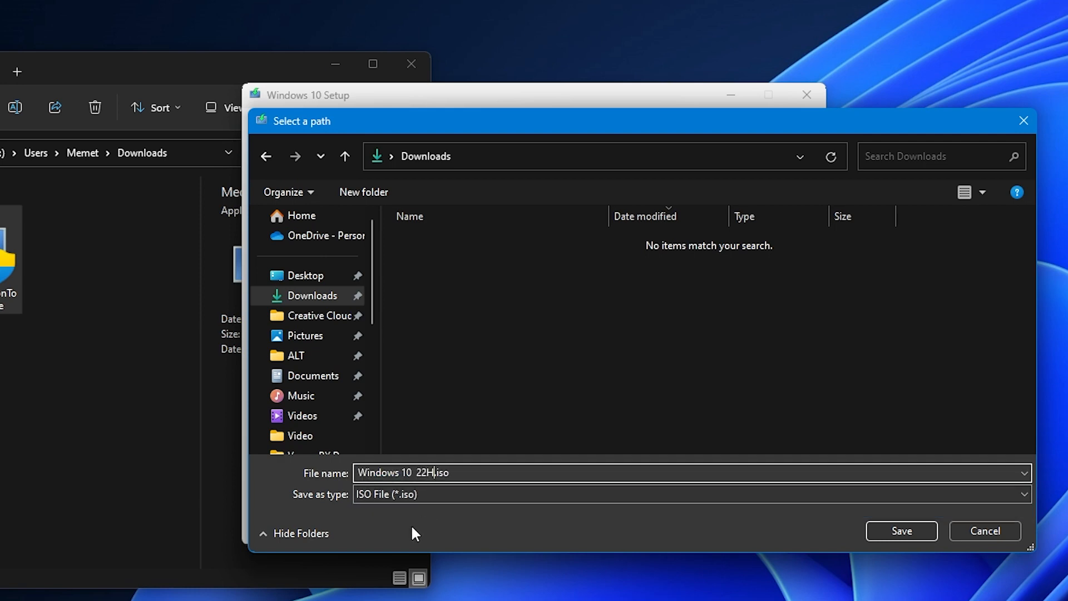
pyautogui.click(334, 63)
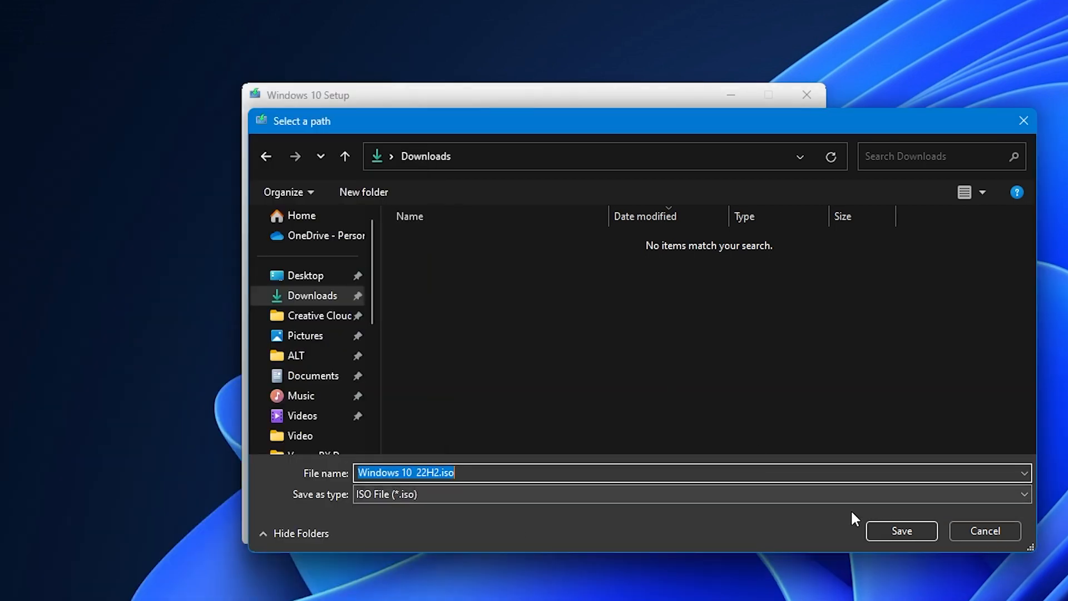
pyautogui.click(902, 531)
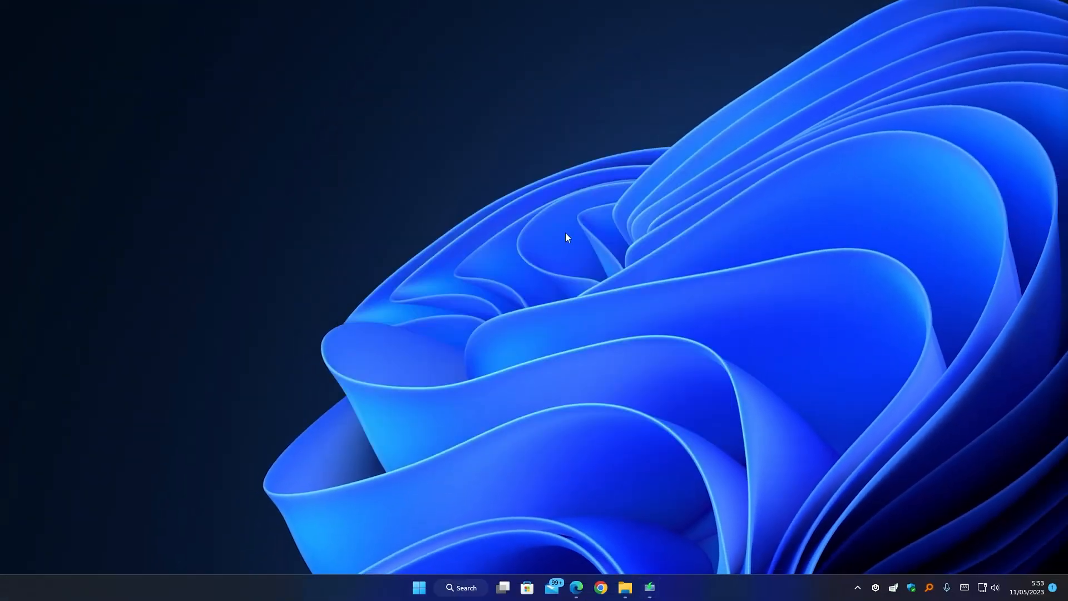
# Return to the Bing results, change the query to 'download windows 11', and open Microsoft's page.
pyautogui.click(577, 588)
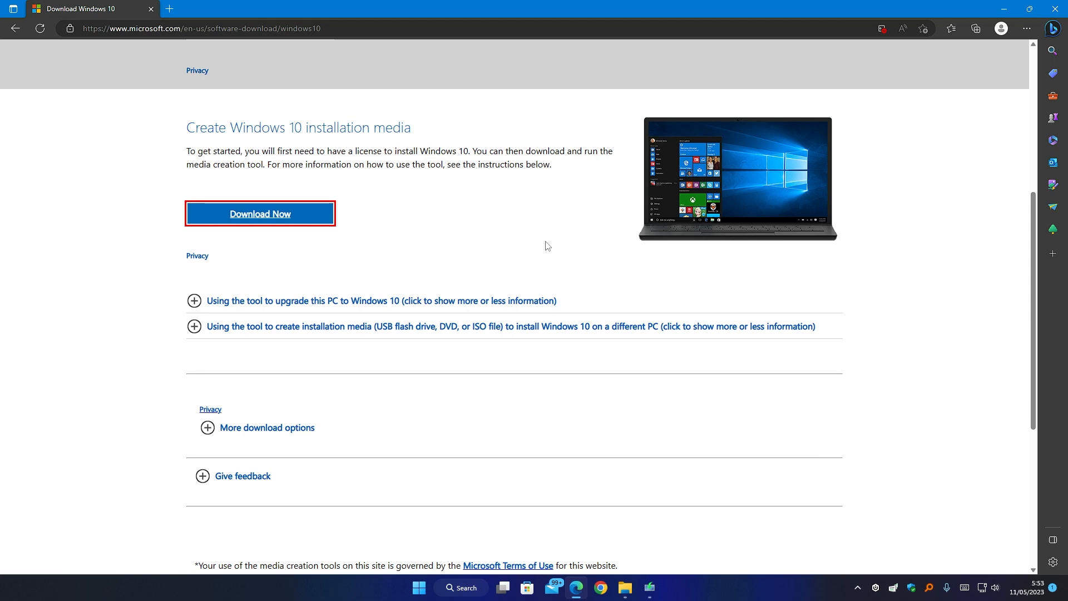
pyautogui.scroll(5, 489, 228)
pyautogui.hotkey('alt', 'Left')
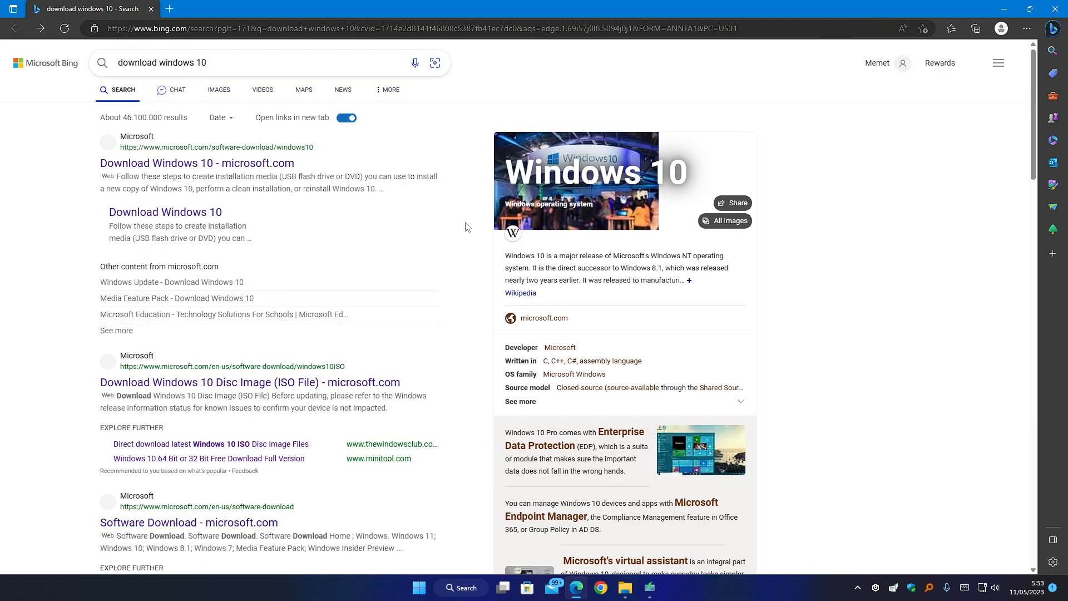
pyautogui.click(245, 64)
pyautogui.press('BackSpace')
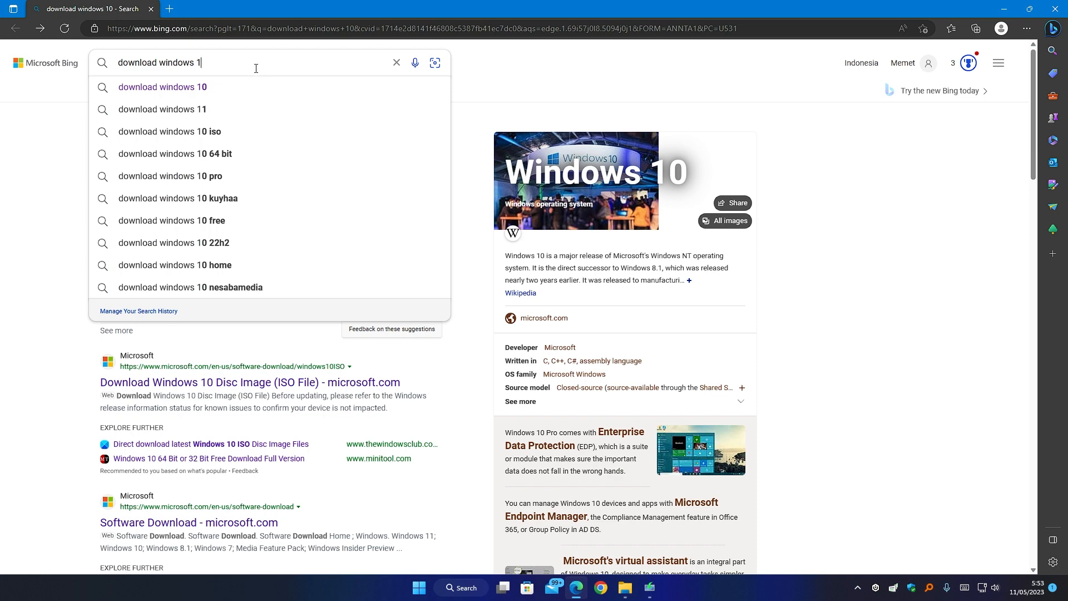
pyautogui.write('1')
pyautogui.press('Return')
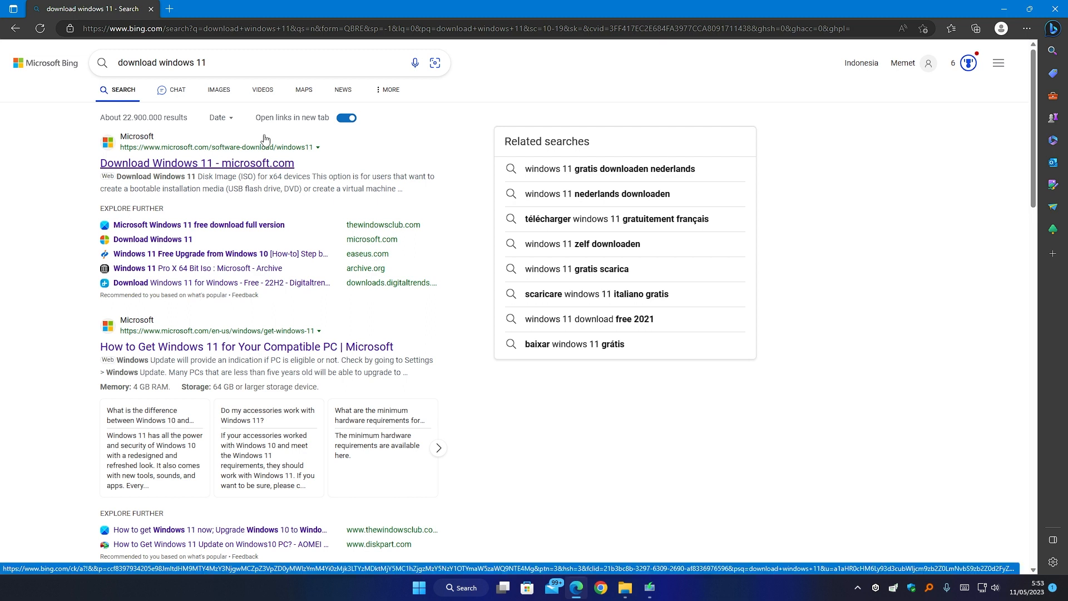
pyautogui.click(269, 164)
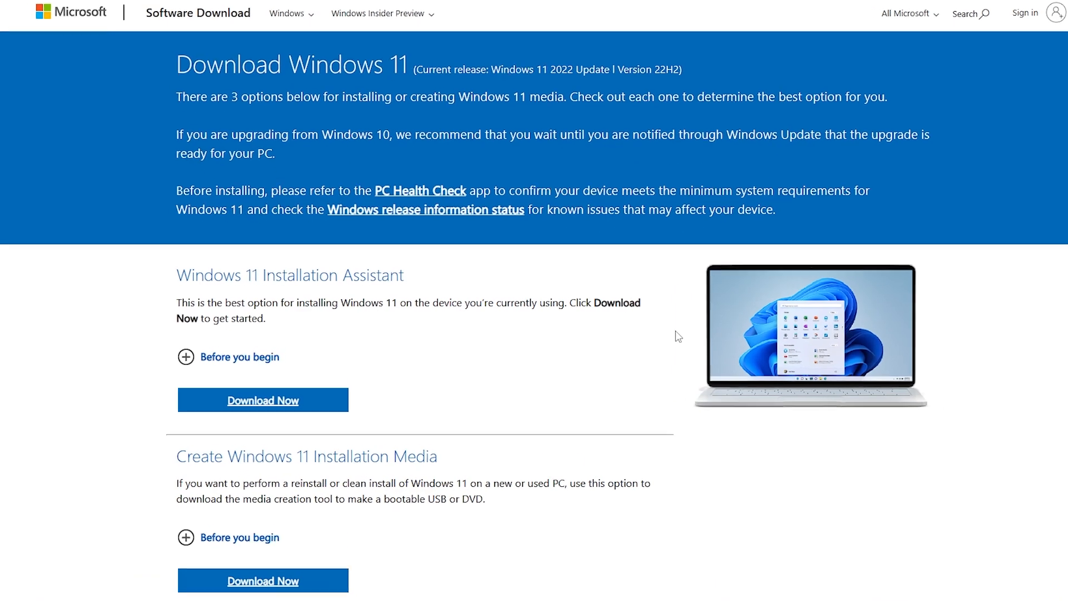
pyautogui.scroll(-4, 579, 303)
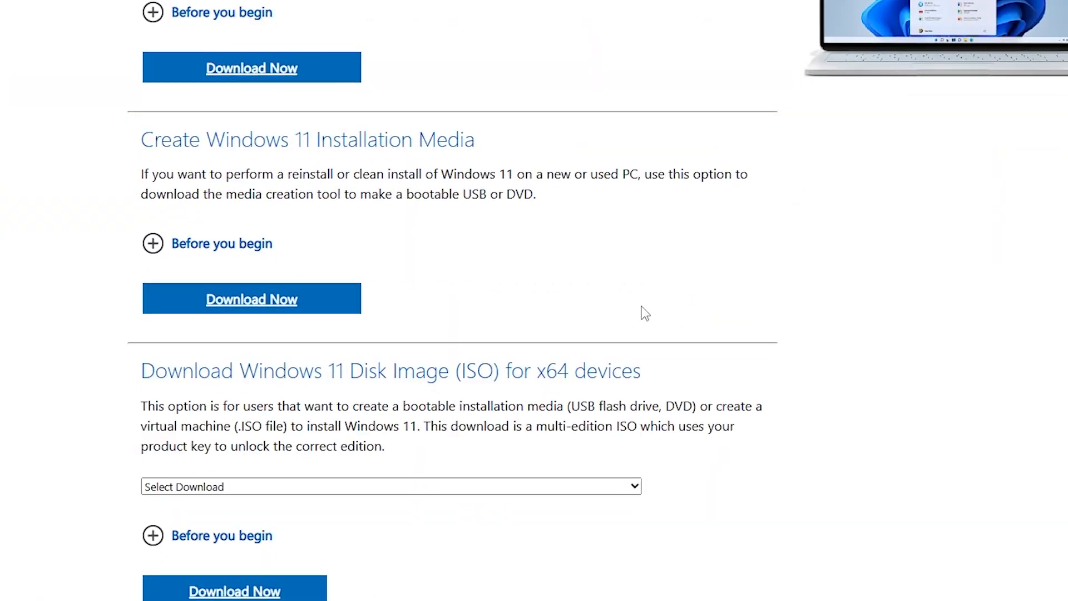
pyautogui.scroll(5, 637, 310)
pyautogui.scroll(-5, 639, 306)
pyautogui.moveTo(137, 141); pyautogui.dragTo(544, 143)
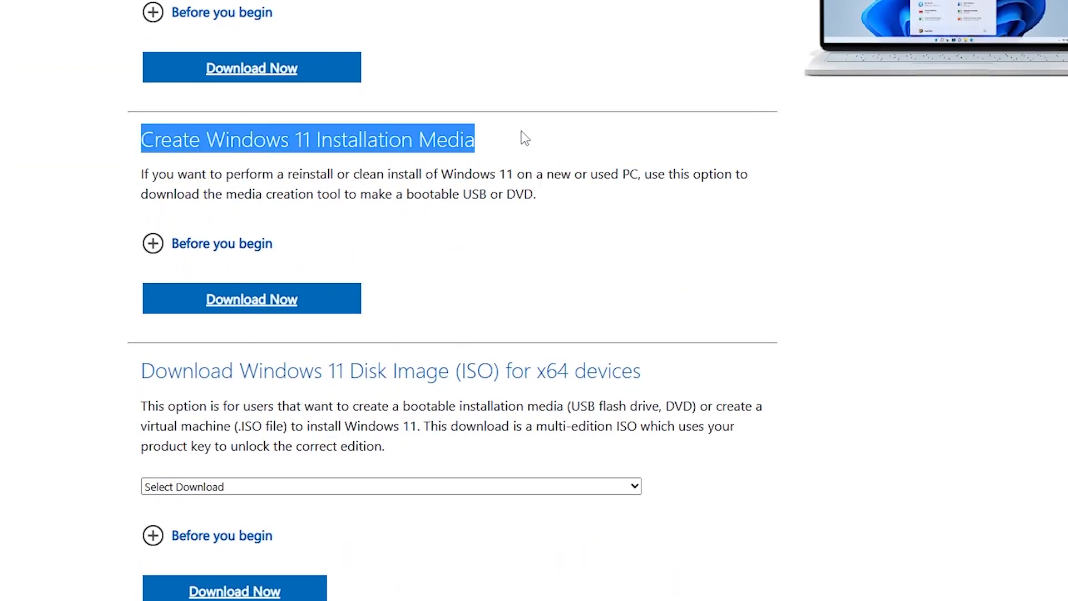
pyautogui.scroll(4, 515, 191)
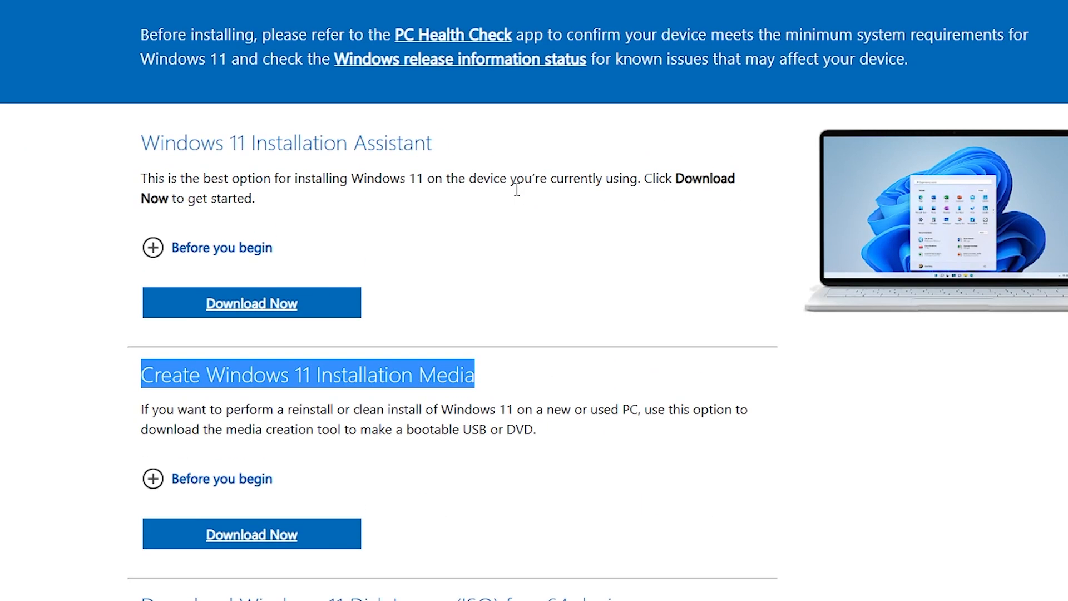
pyautogui.scroll(-4, 515, 186)
pyautogui.scroll(-2, 516, 189)
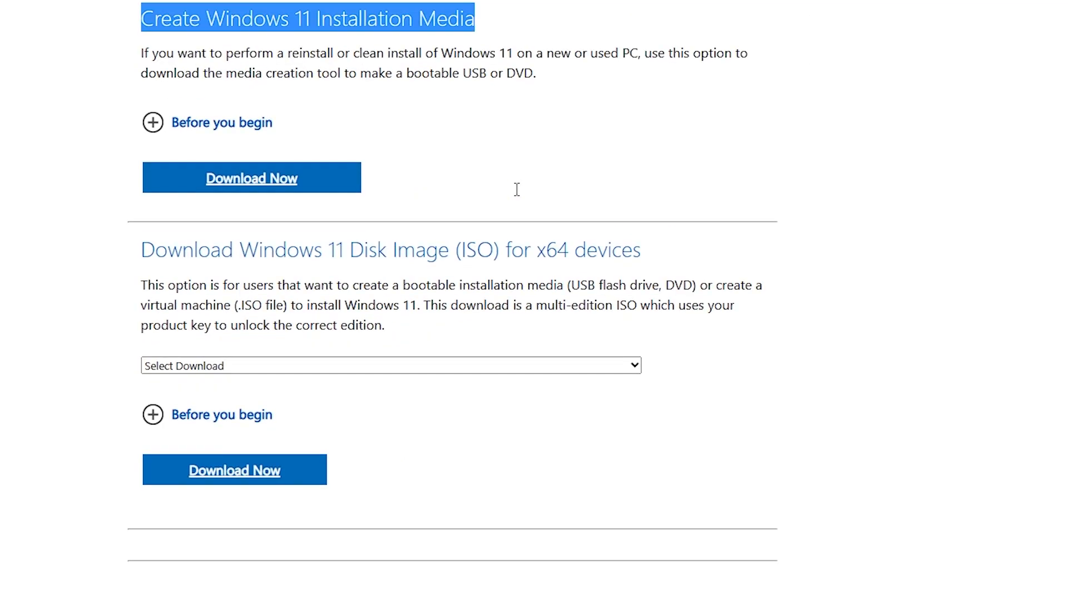
pyautogui.click(1029, 257)
pyautogui.scroll(-4, 761, 280)
pyautogui.scroll(2, 756, 278)
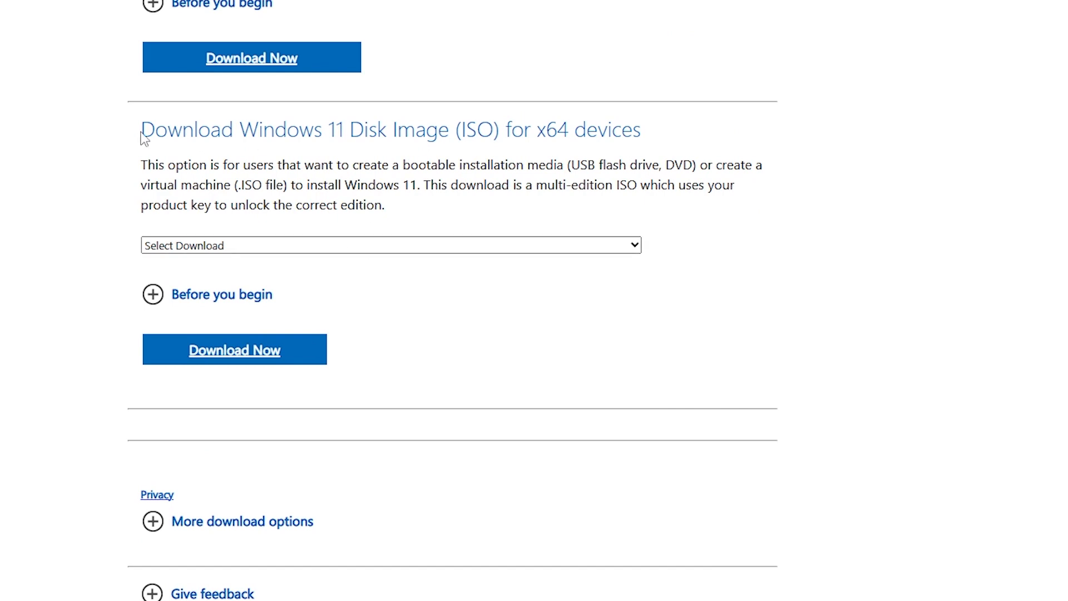
pyautogui.moveTo(128, 157); pyautogui.dragTo(421, 204)
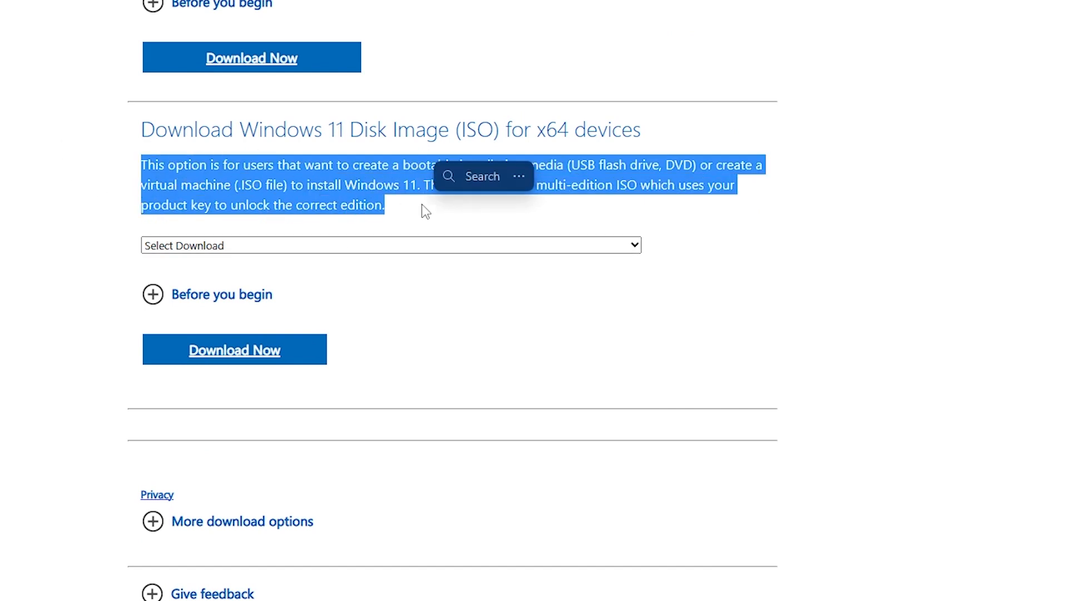
pyautogui.click(857, 235)
pyautogui.scroll(4, 731, 257)
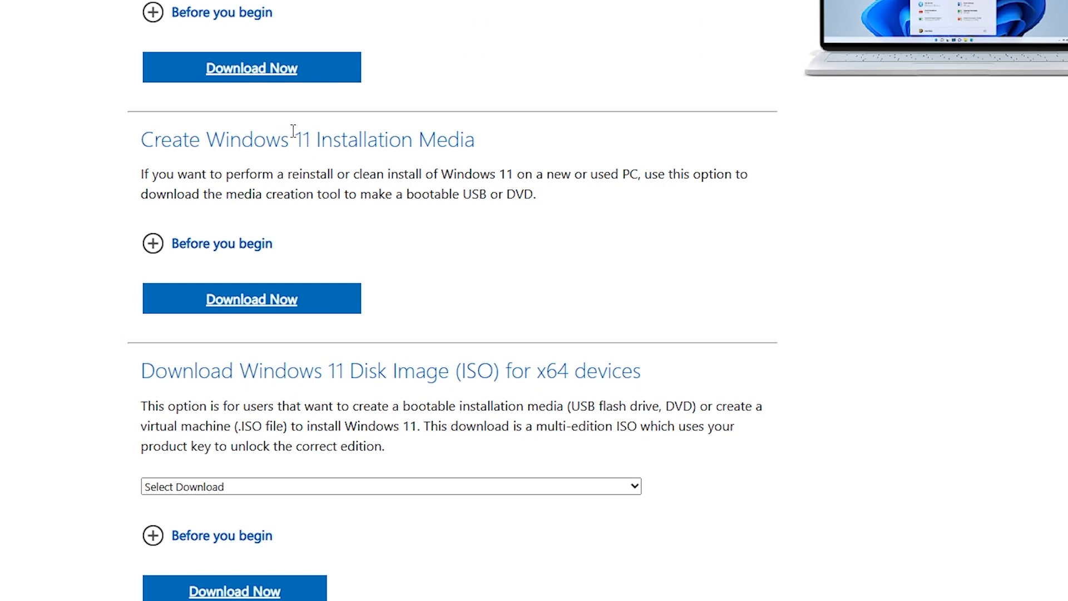
pyautogui.scroll(-2, 469, 432)
pyautogui.scroll(-2, 469, 433)
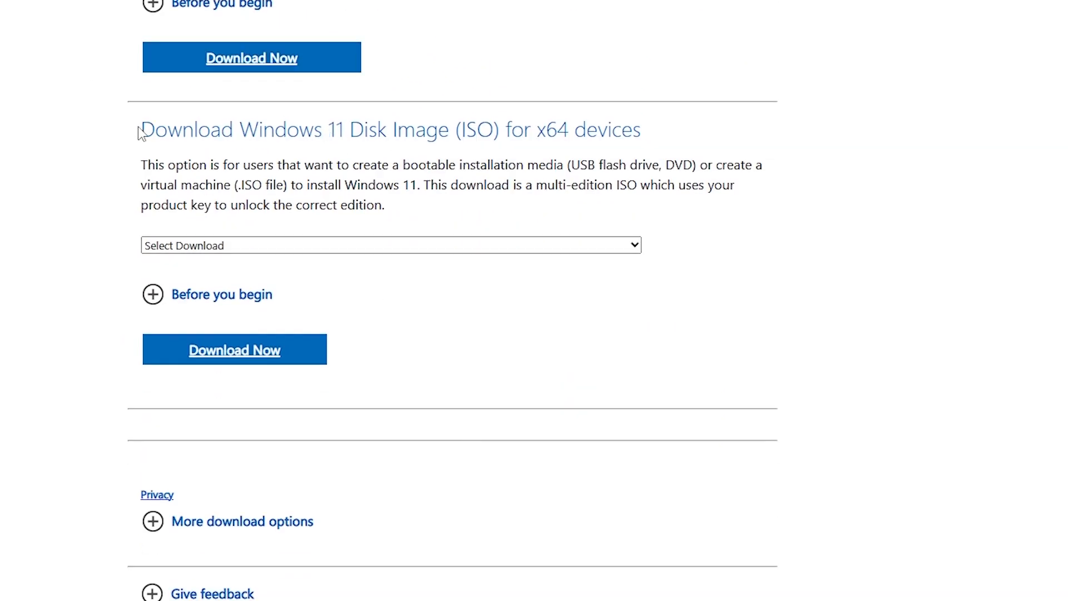
pyautogui.moveTo(140, 132); pyautogui.dragTo(829, 145)
# Select 'Windows 11 (multi-edition ISO for x64 devices)' and expand the Before you begin notes.
pyautogui.click(298, 249)
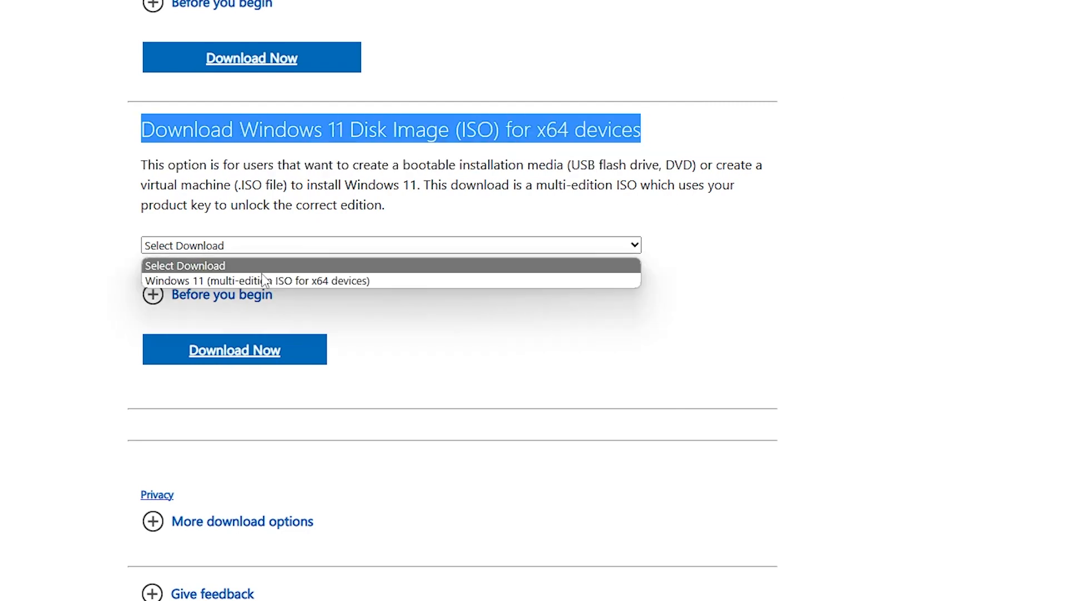
pyautogui.click(331, 281)
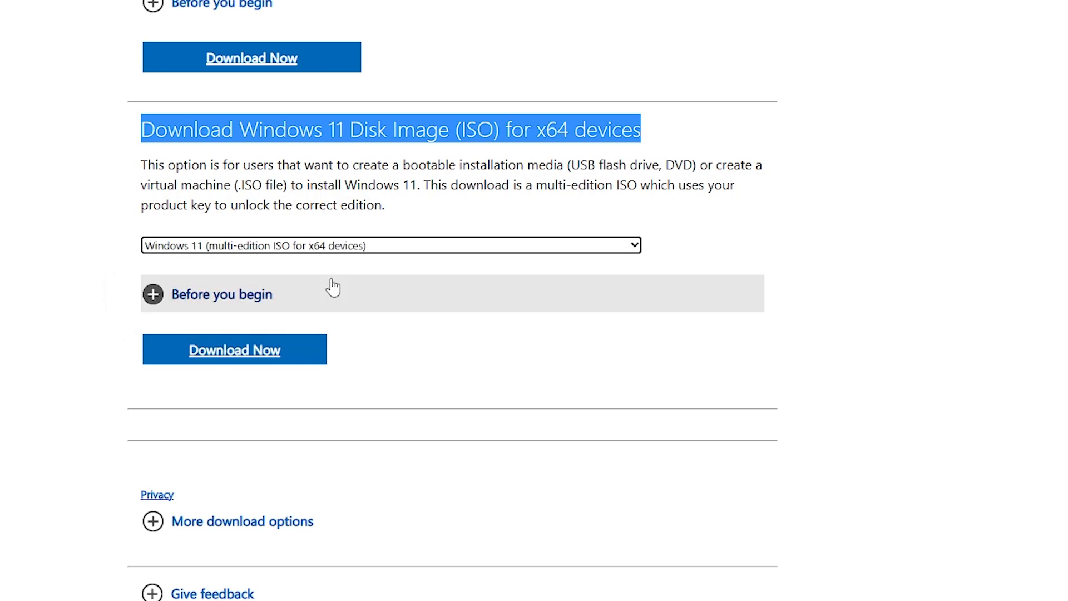
pyautogui.click(154, 294)
pyautogui.scroll(-6, 390, 390)
pyautogui.scroll(2, 484, 362)
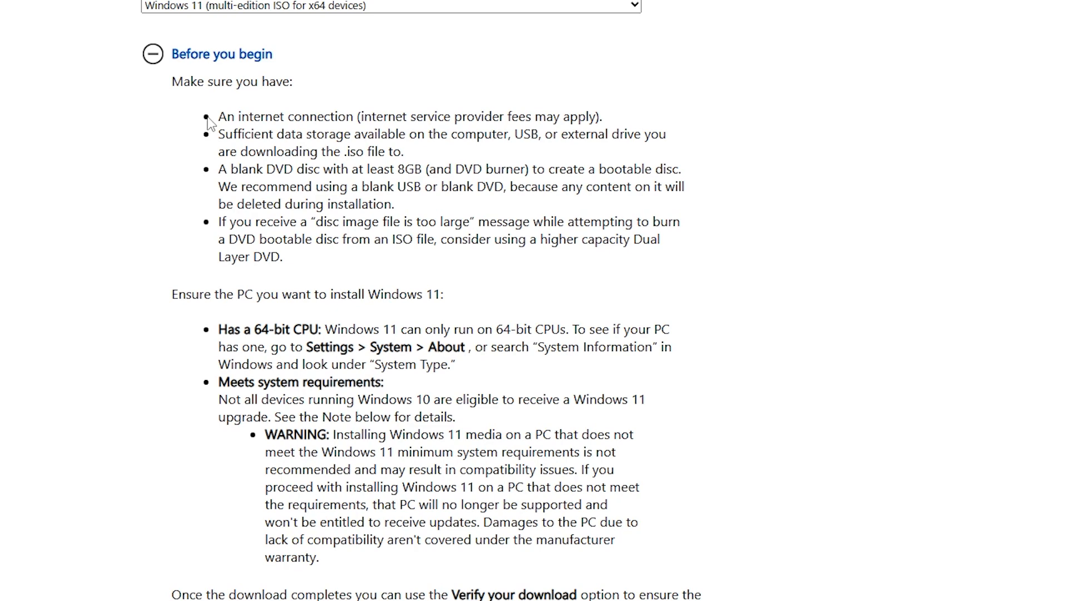
pyautogui.moveTo(216, 118); pyautogui.dragTo(289, 117)
pyautogui.click(411, 106)
pyautogui.moveTo(456, 112); pyautogui.dragTo(648, 123)
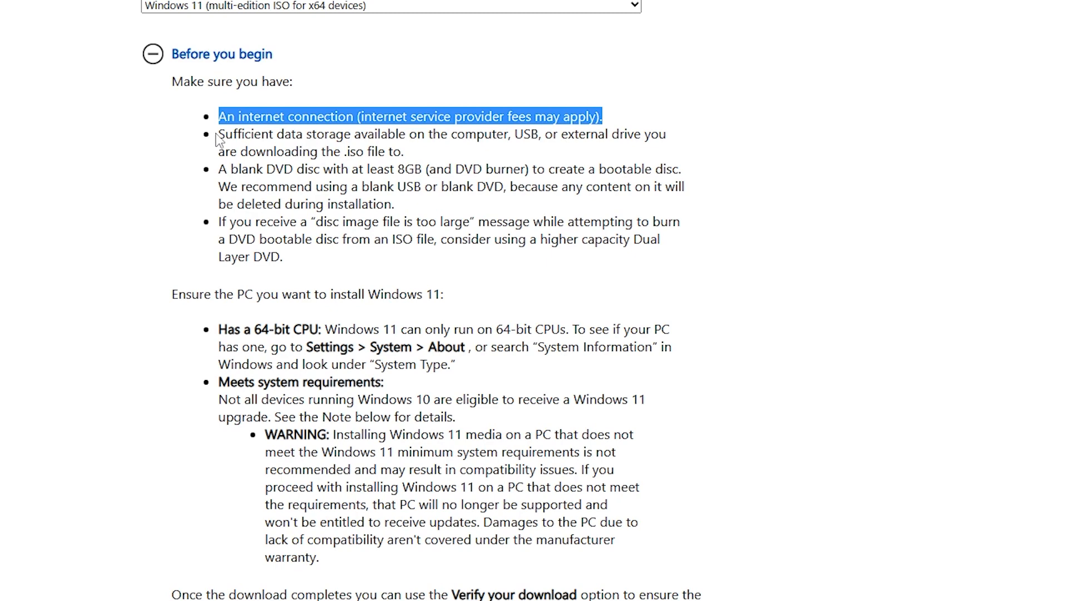
pyautogui.moveTo(217, 136); pyautogui.dragTo(516, 154)
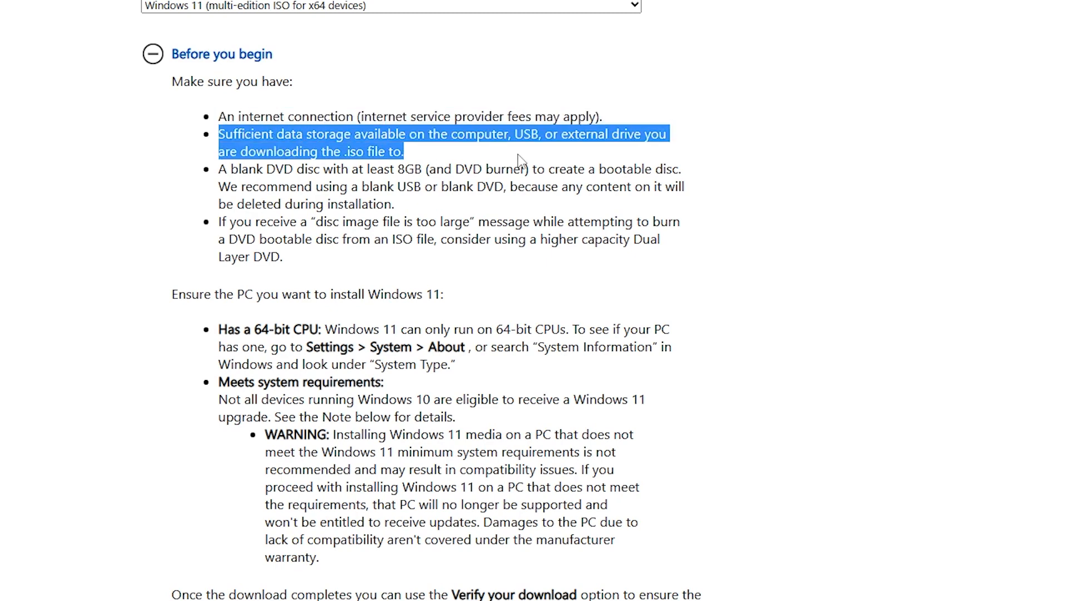
pyautogui.moveTo(222, 167); pyautogui.dragTo(482, 212)
pyautogui.click(405, 174)
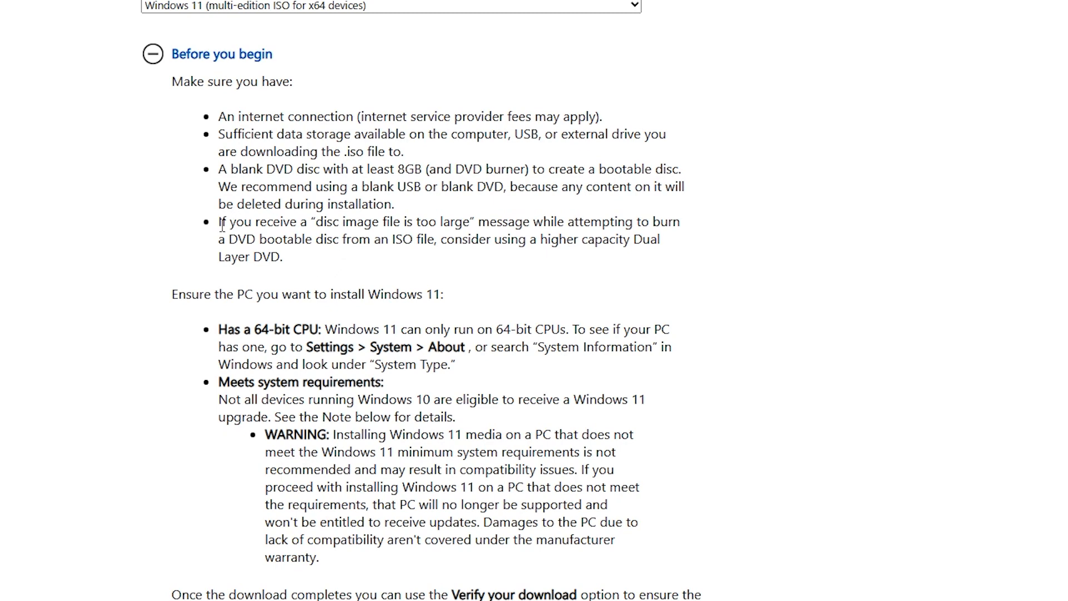
pyautogui.moveTo(214, 223); pyautogui.dragTo(490, 226)
pyautogui.click(482, 254)
pyautogui.scroll(-4, 525, 334)
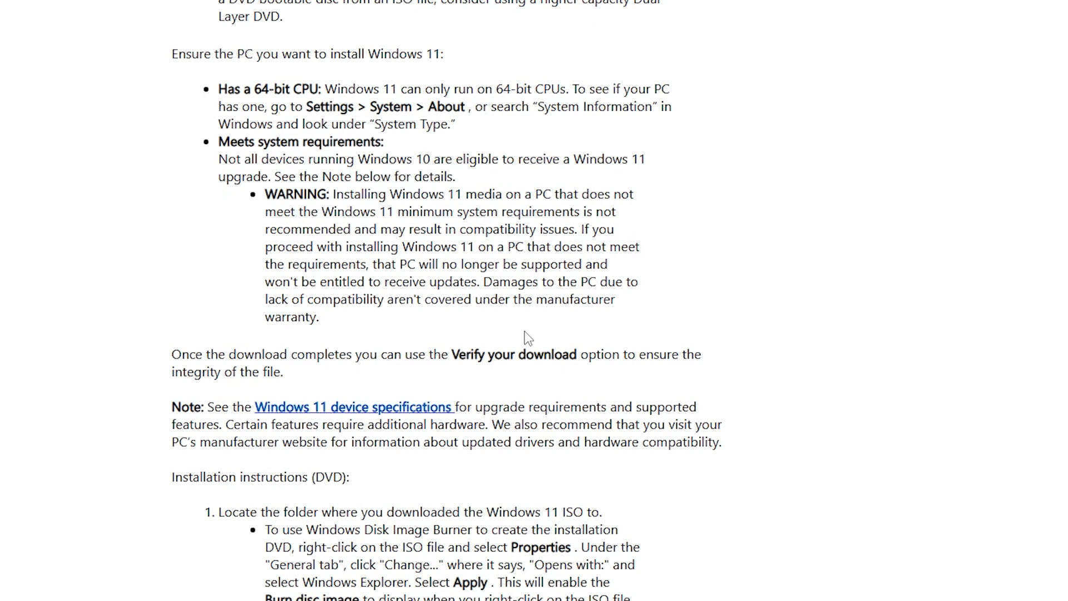
pyautogui.moveTo(169, 53); pyautogui.dragTo(462, 56)
pyautogui.click(460, 56)
pyautogui.moveTo(216, 89); pyautogui.dragTo(319, 97)
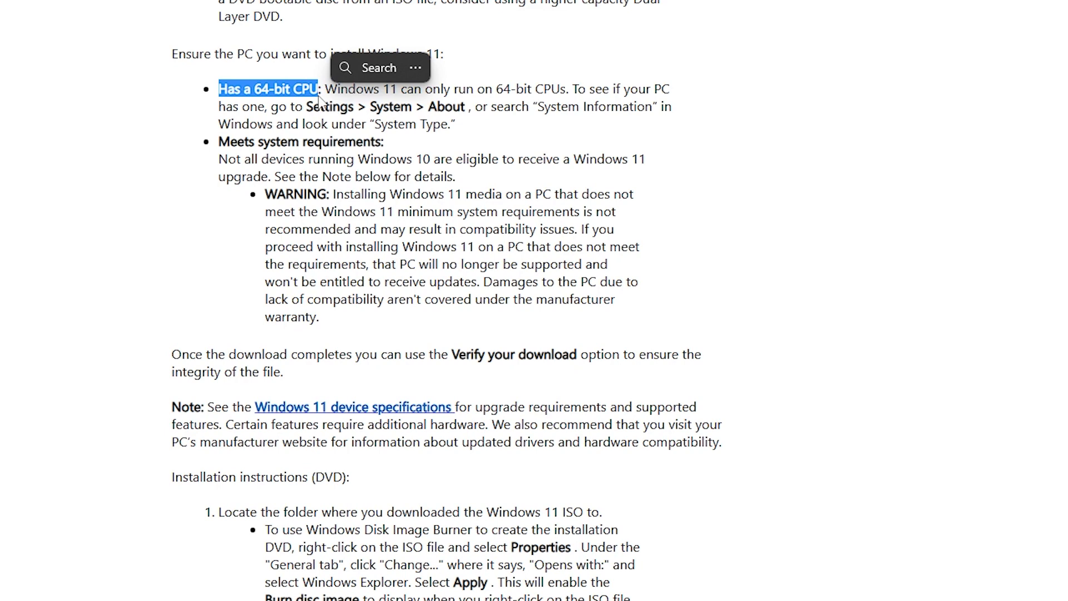
pyautogui.click(449, 149)
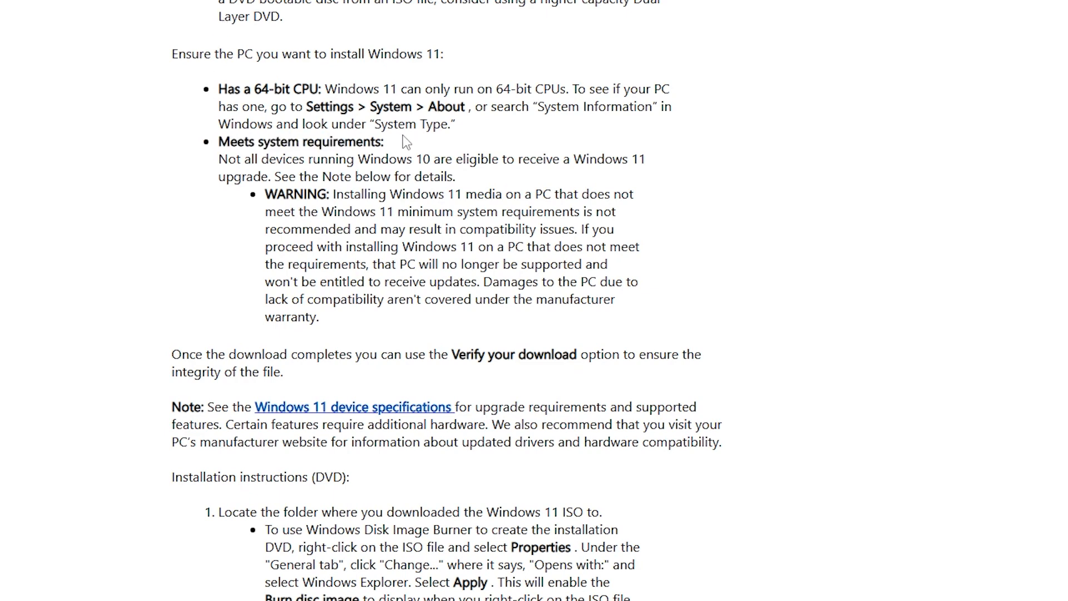
pyautogui.moveTo(398, 154); pyautogui.dragTo(396, 150)
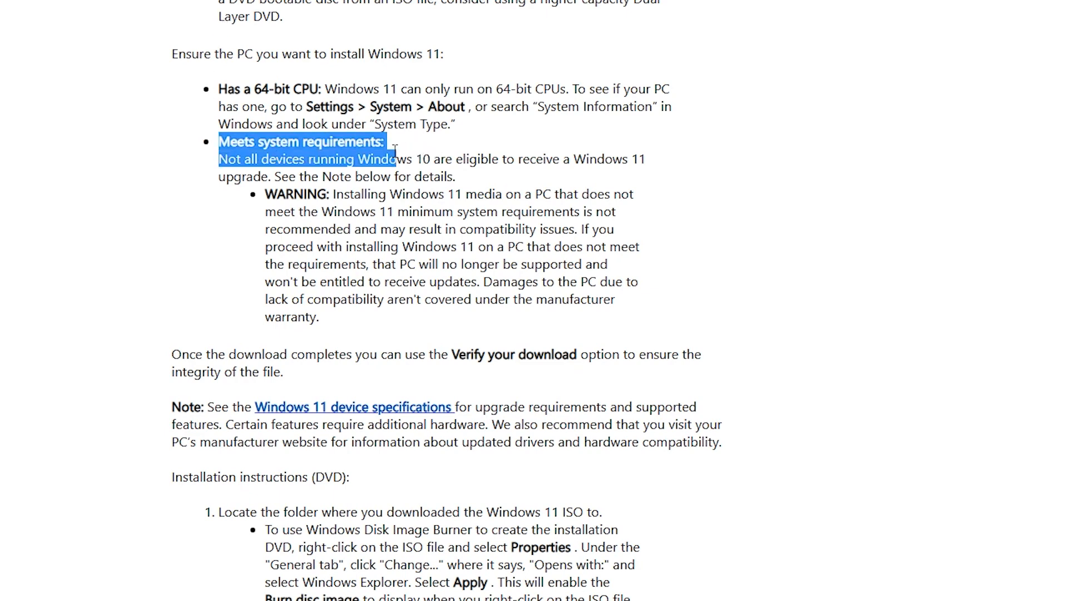
pyautogui.click(402, 139)
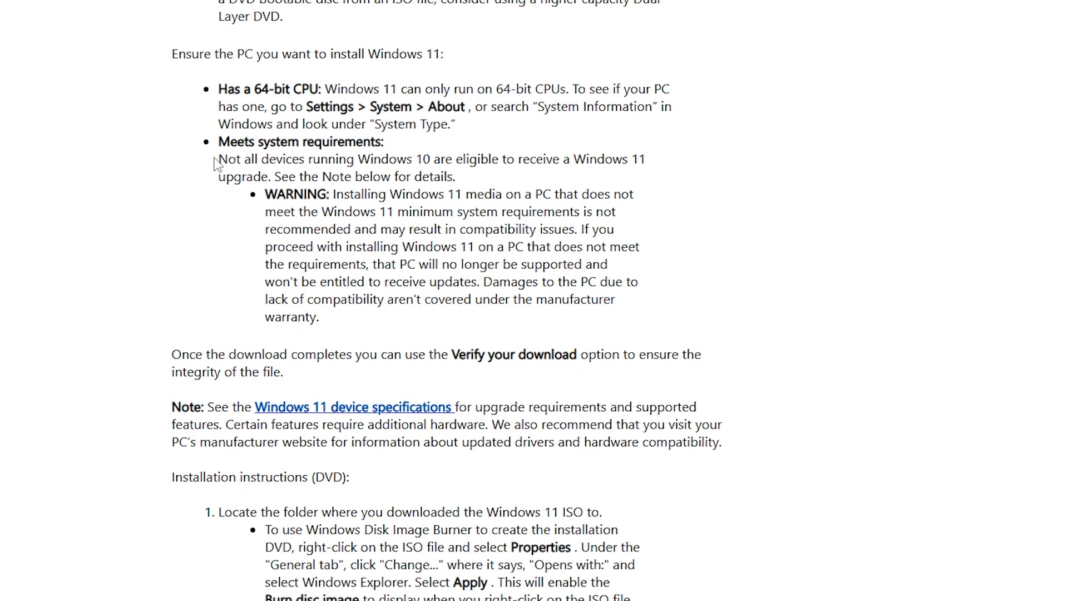
pyautogui.moveTo(217, 160); pyautogui.dragTo(467, 176)
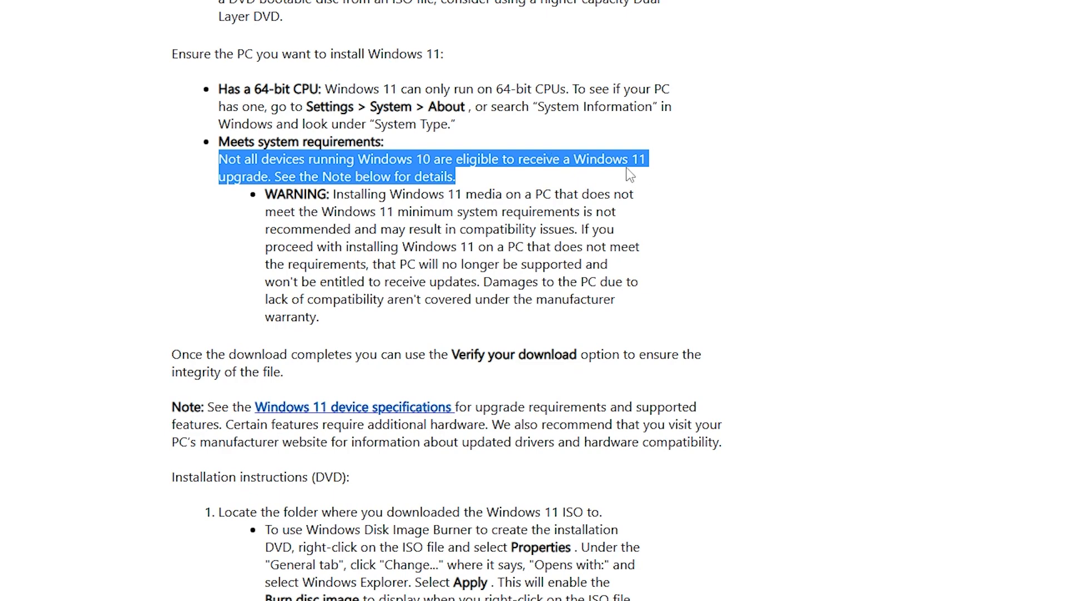
pyautogui.click(633, 213)
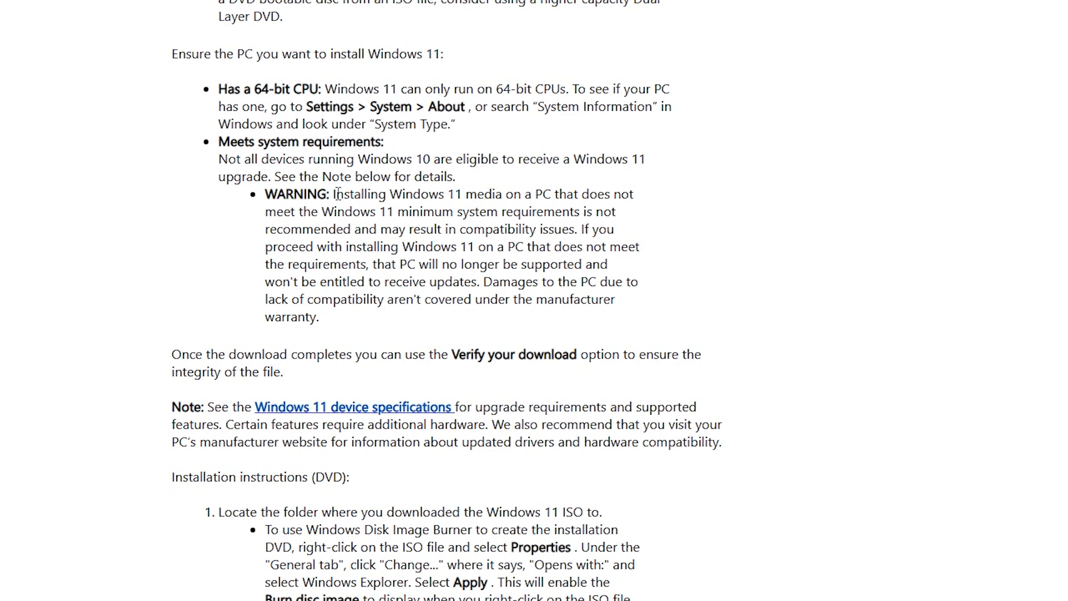
pyautogui.moveTo(333, 194); pyautogui.dragTo(581, 230)
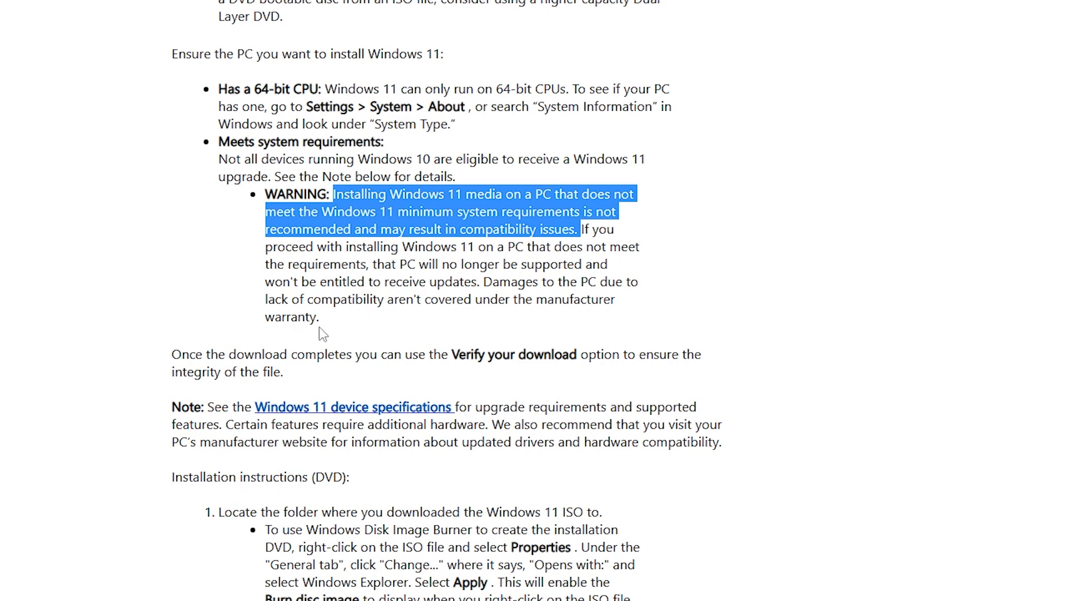
pyautogui.moveTo(330, 319); pyautogui.dragTo(401, 217)
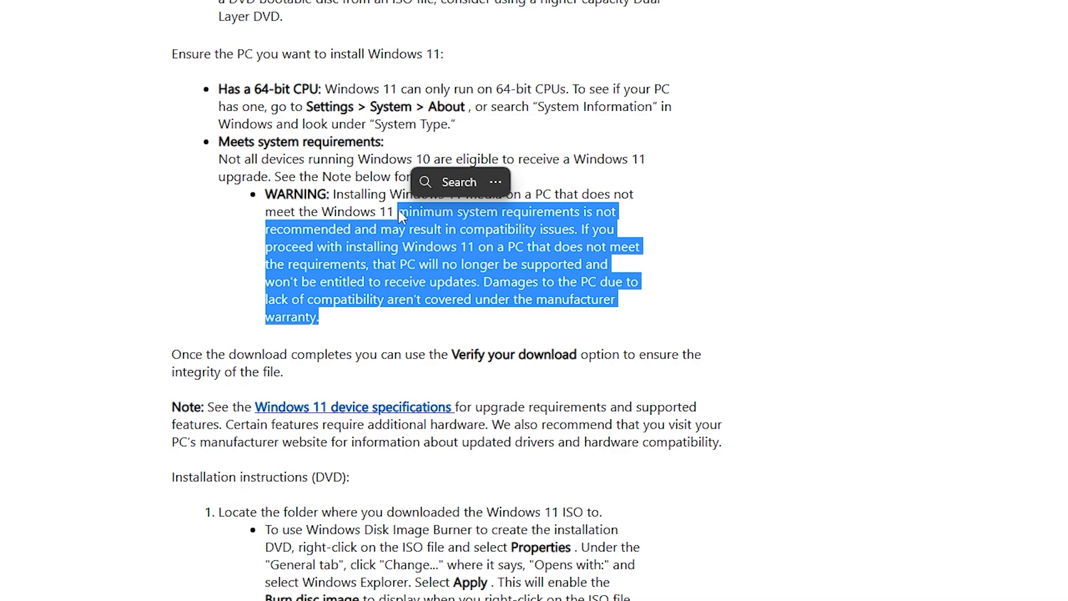
pyautogui.click(585, 280)
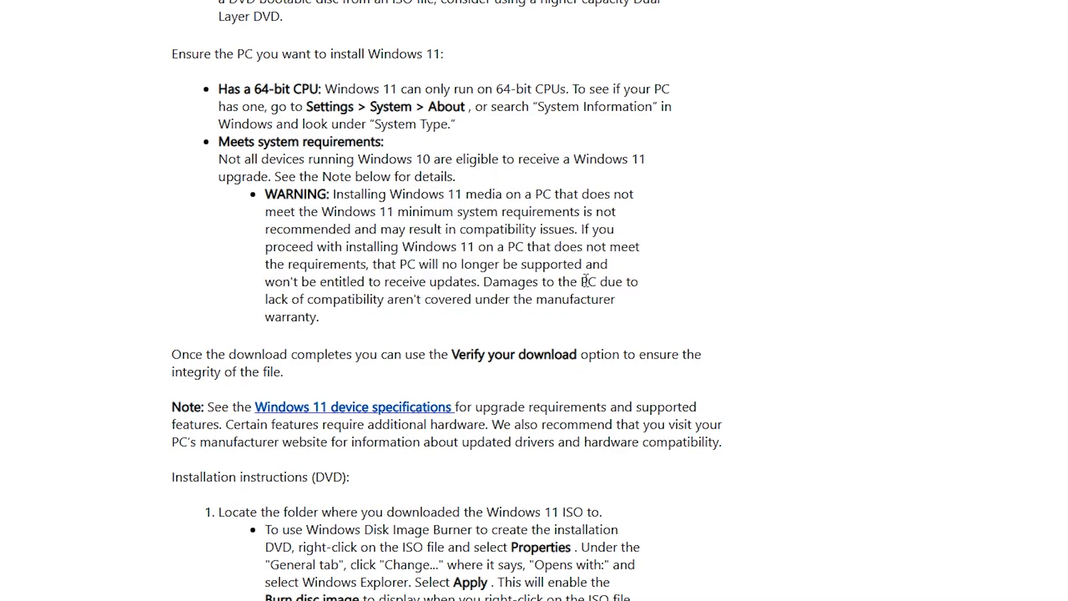
pyautogui.scroll(-5, 500, 342)
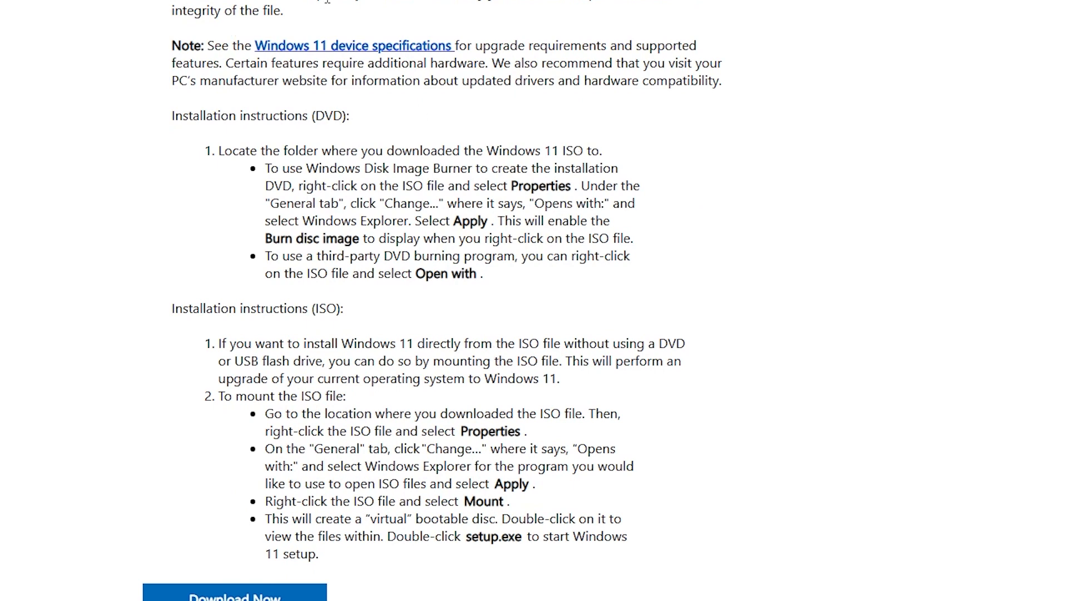
pyautogui.scroll(3, 382, 204)
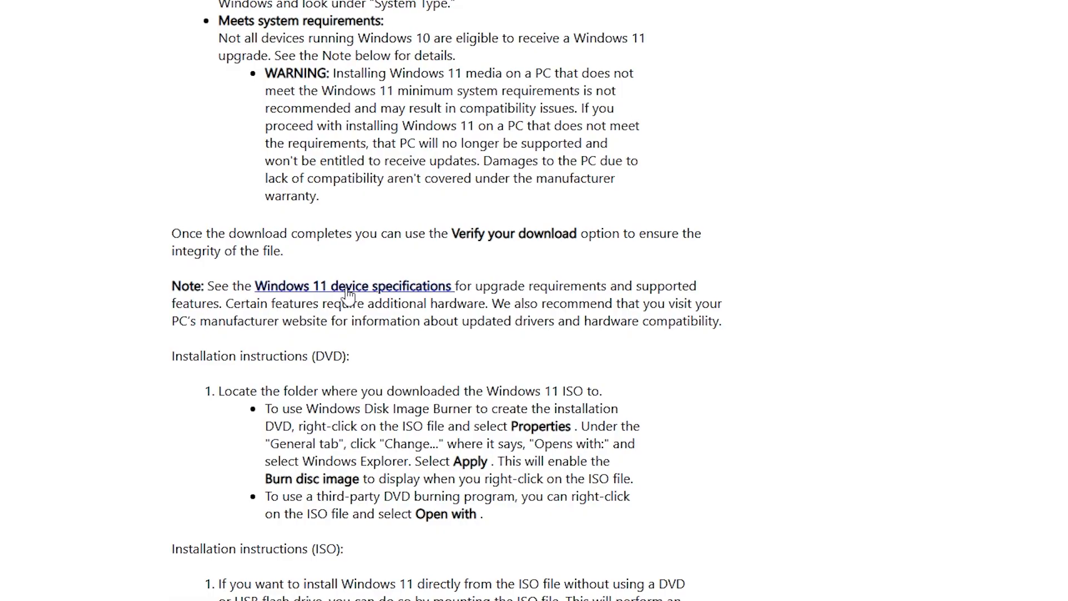
# Open the Windows 11 device specifications page and highlight the processor and 4 GB RAM requirements.
pyautogui.click(347, 287)
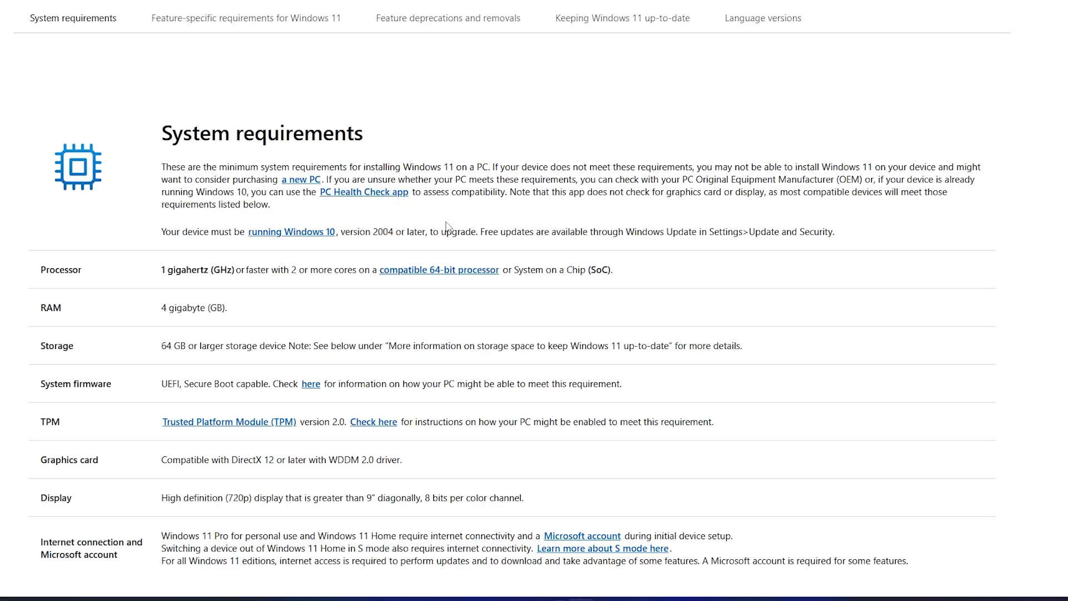
pyautogui.scroll(-3, 446, 226)
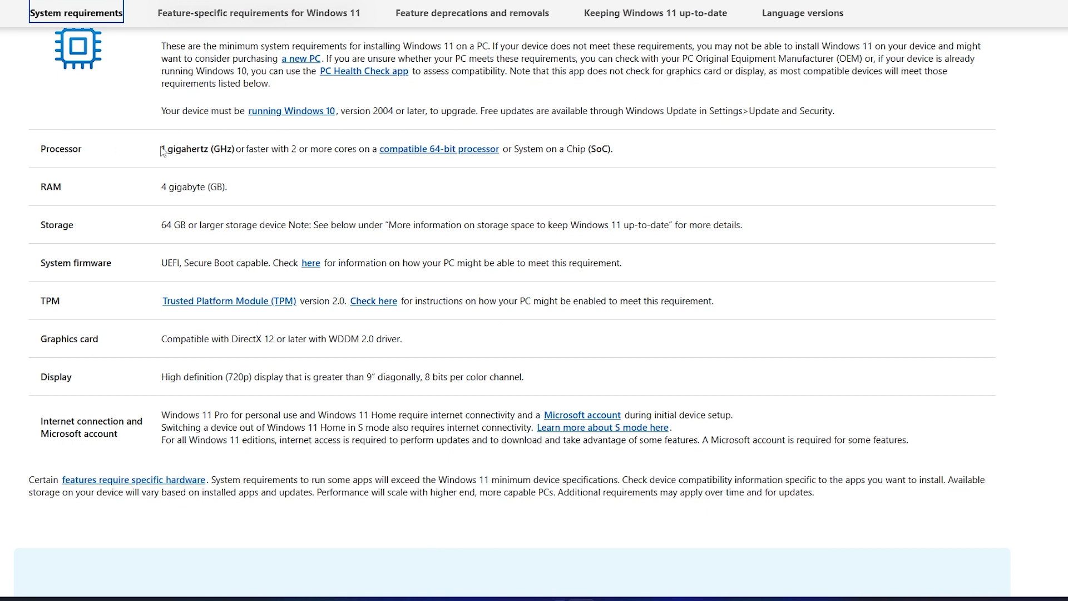
pyautogui.moveTo(161, 149); pyautogui.dragTo(298, 170)
pyautogui.click(364, 188)
pyautogui.moveTo(241, 196); pyautogui.dragTo(155, 196)
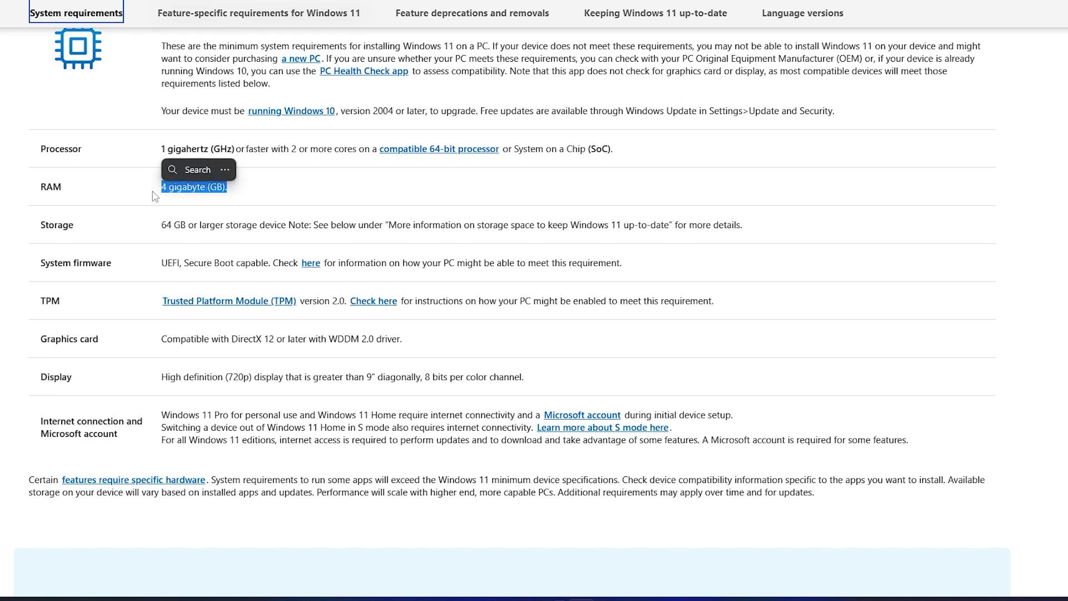
pyautogui.click(161, 228)
# Highlight the 64 GB storage, Secure Boot capable and TPM requirements in turn.
pyautogui.moveTo(164, 225); pyautogui.dragTo(211, 225)
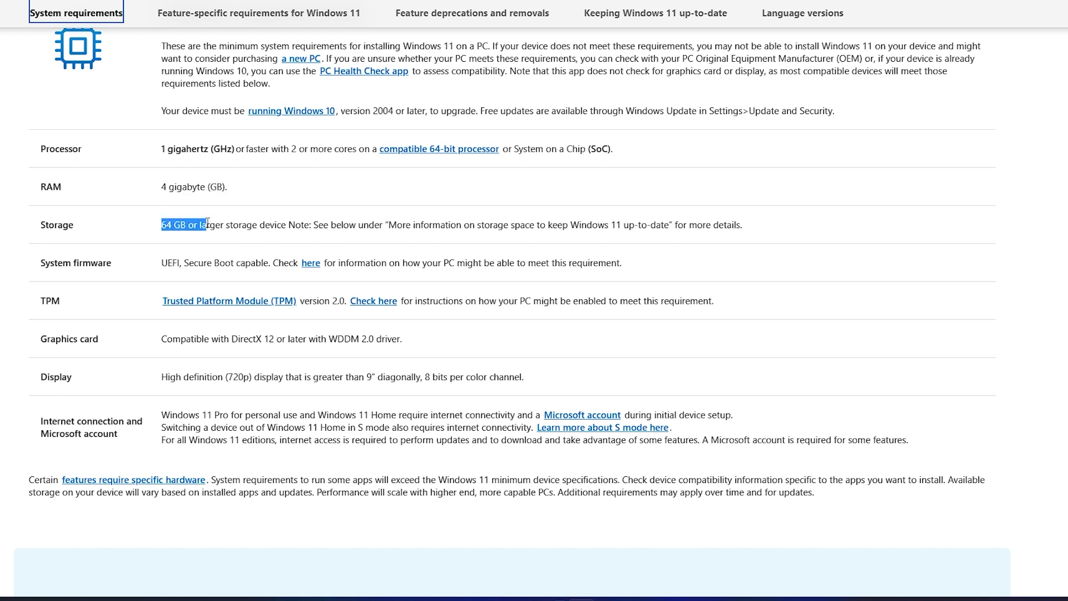
pyautogui.click(107, 259)
pyautogui.moveTo(186, 263); pyautogui.dragTo(268, 262)
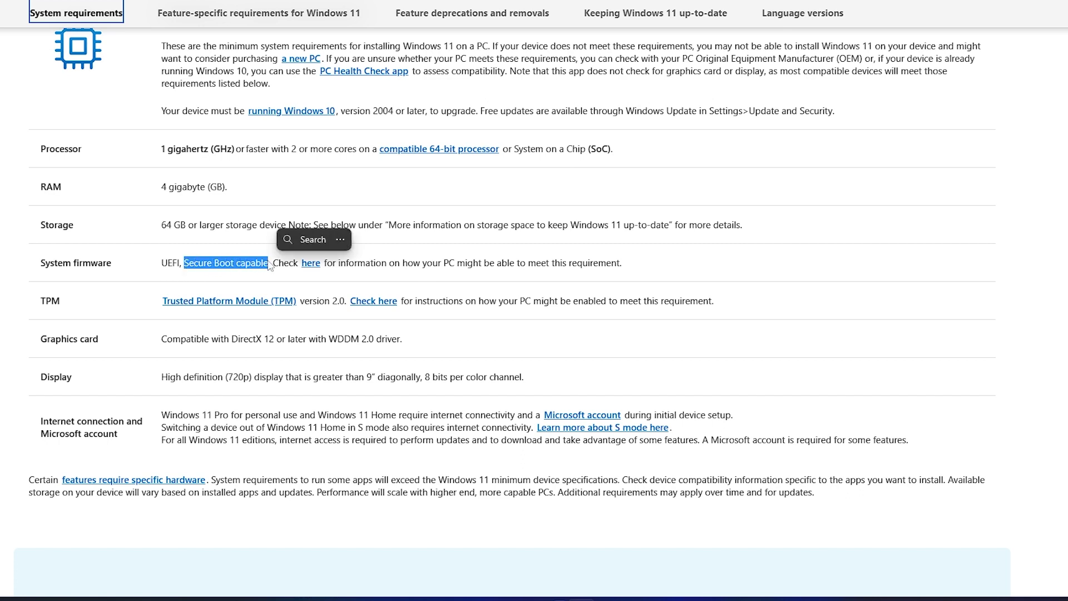
pyautogui.click(405, 250)
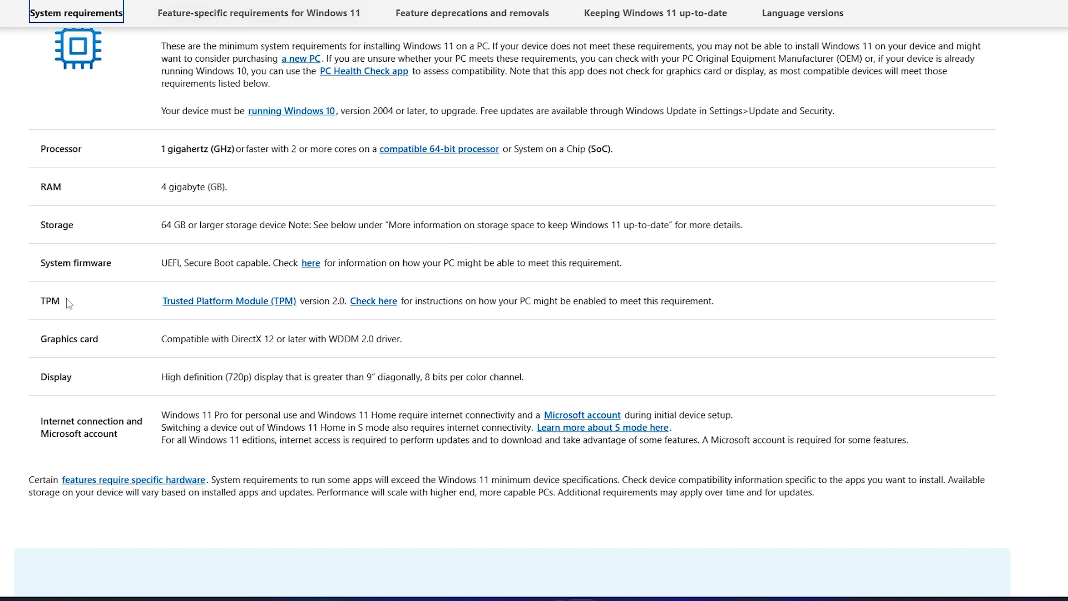
pyautogui.moveTo(68, 303); pyautogui.dragTo(42, 304)
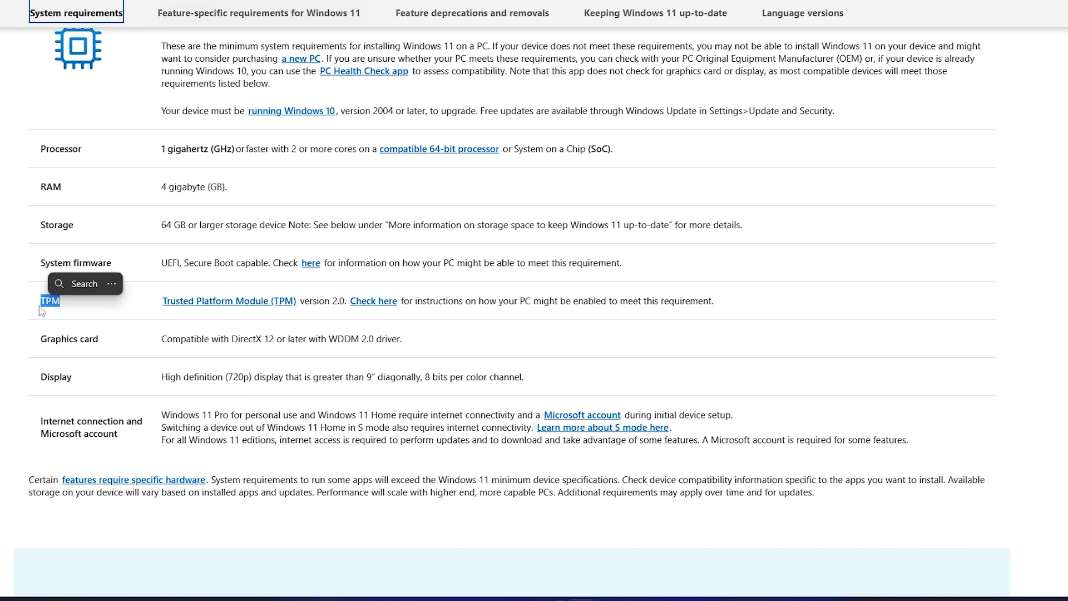
pyautogui.click(157, 324)
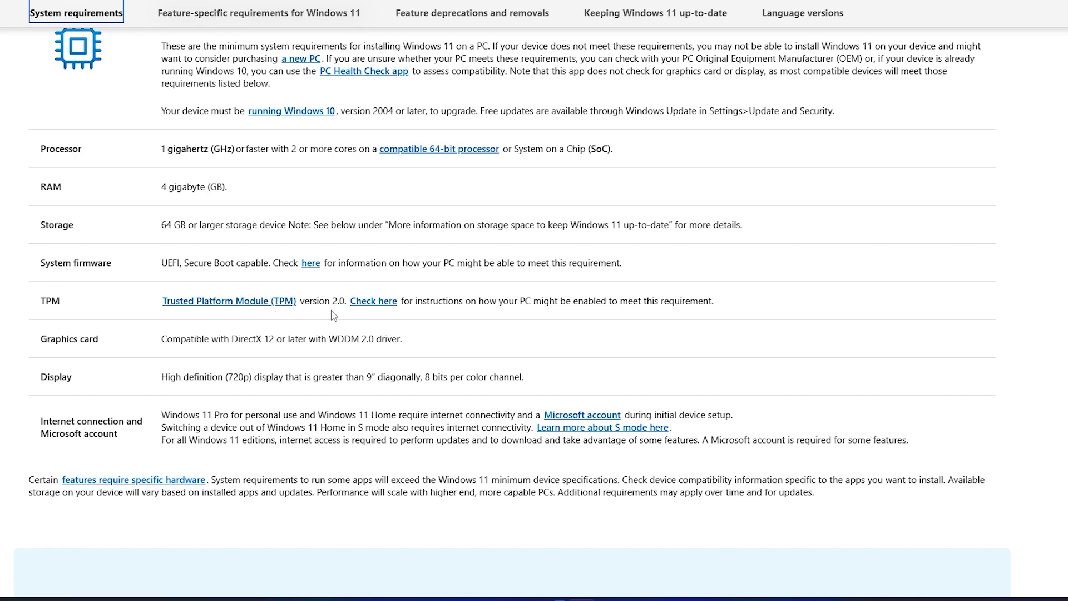
# Open the Enable TPM 2.0 article from the 'Check here' link in a new tab and skim it.
pyautogui.rightClick(387, 311)
pyautogui.click(409, 312)
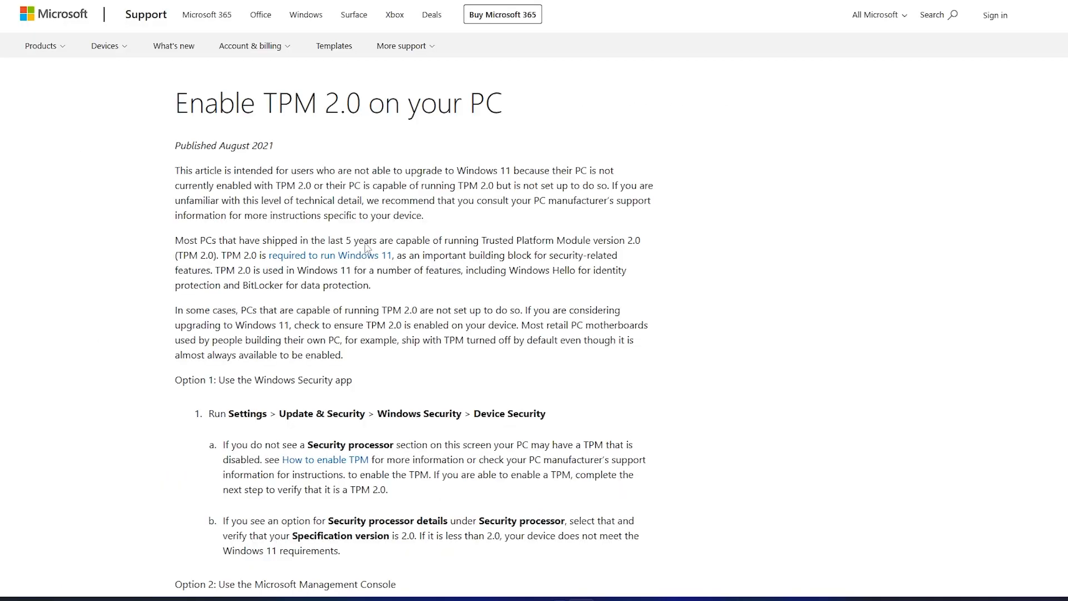
pyautogui.scroll(-20, 397, 356)
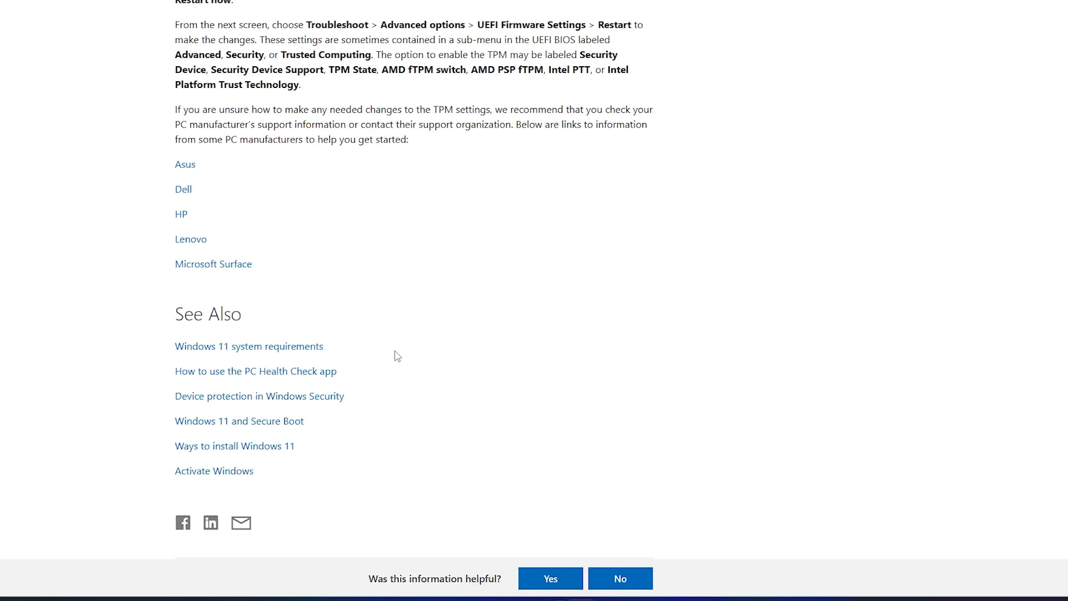
pyautogui.scroll(2, 397, 356)
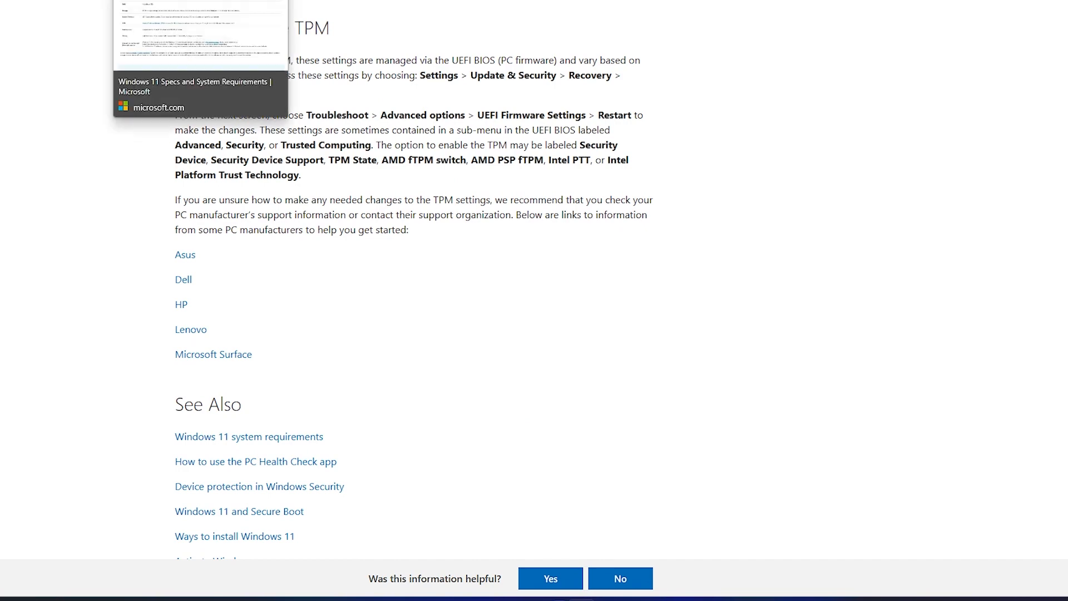
# Return to the Windows 11 requirements tab and review the DirectX 12 graphics requirement.
pyautogui.click(167, 0)
pyautogui.scroll(-2, 114, 239)
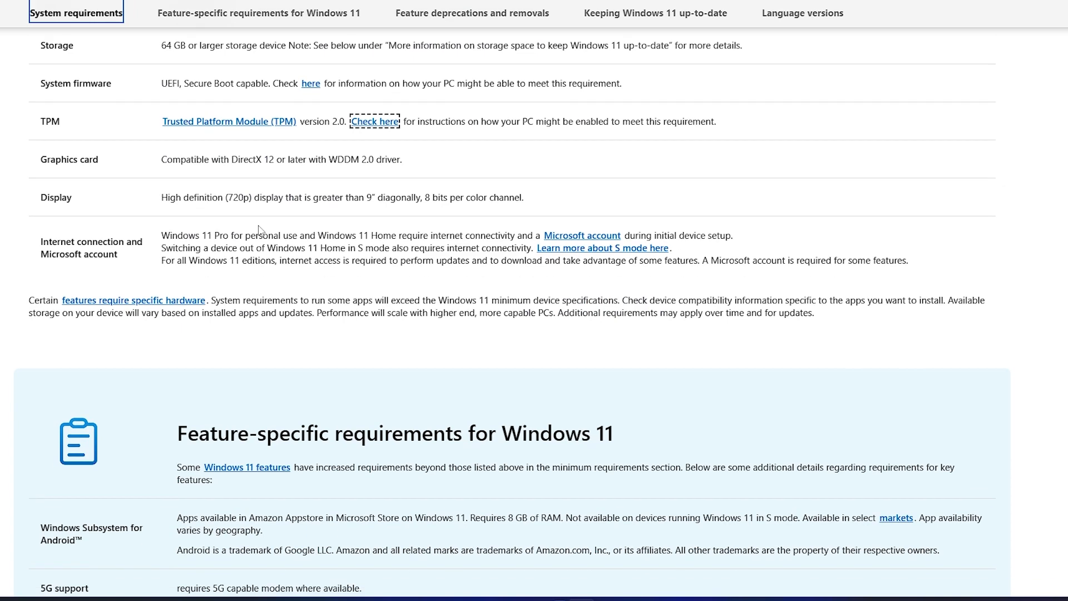
pyautogui.scroll(1, 159, 183)
pyautogui.moveTo(162, 249); pyautogui.dragTo(274, 254)
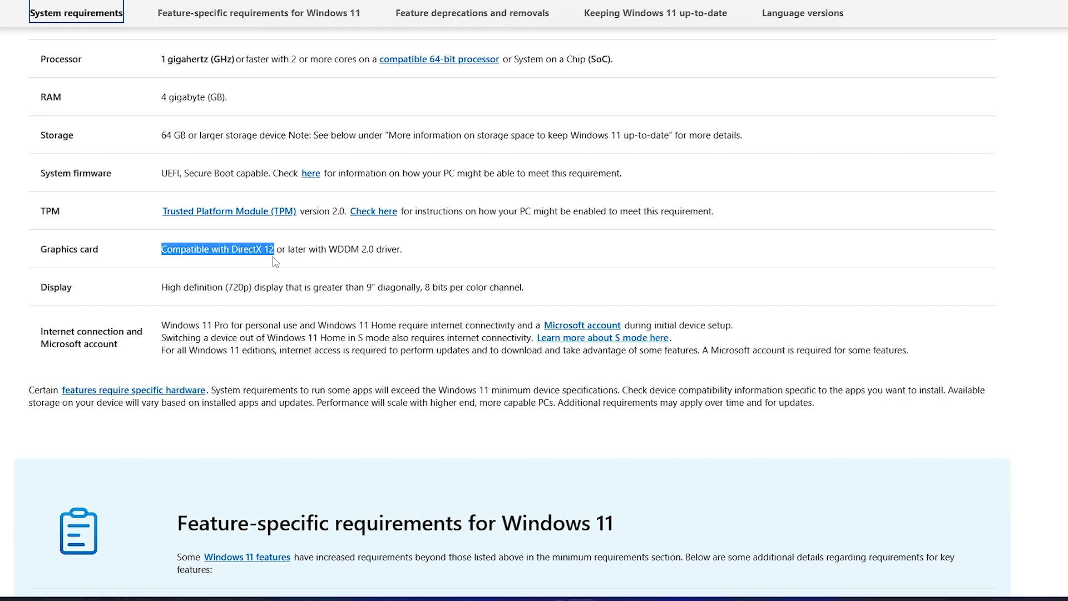
pyautogui.click(180, 301)
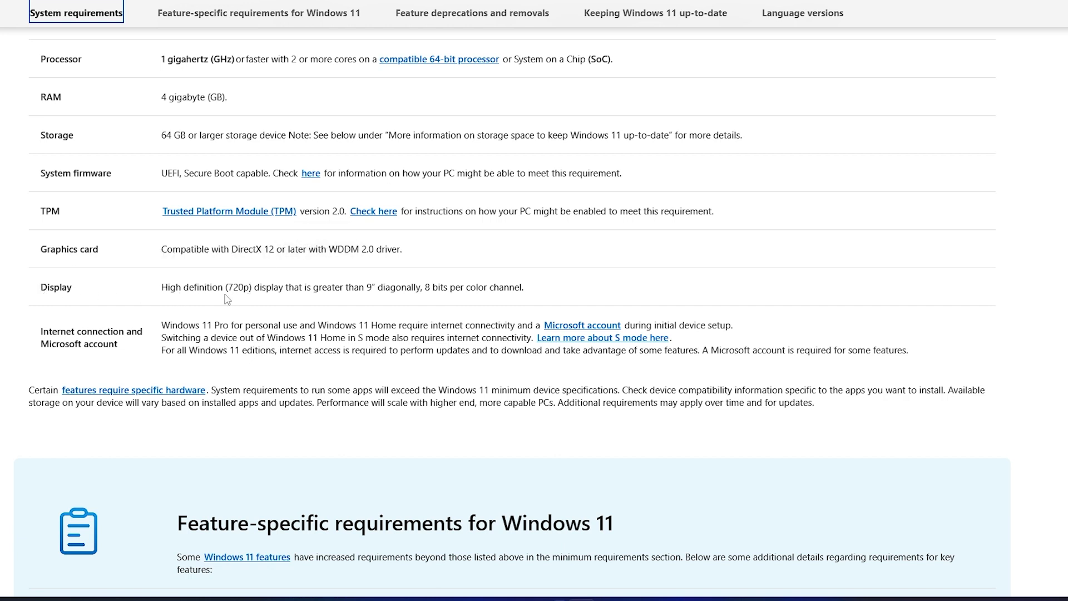
pyautogui.scroll(1, 236, 287)
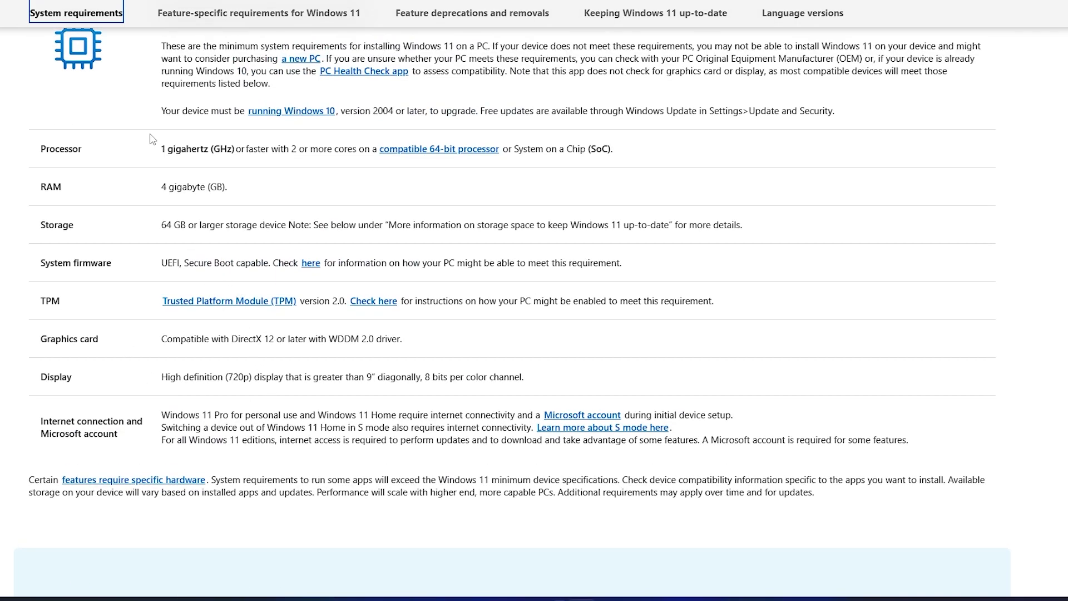
# Review the processor speed and core requirement, then open the compatible 64-bit processor article.
pyautogui.moveTo(39, 153); pyautogui.dragTo(301, 150)
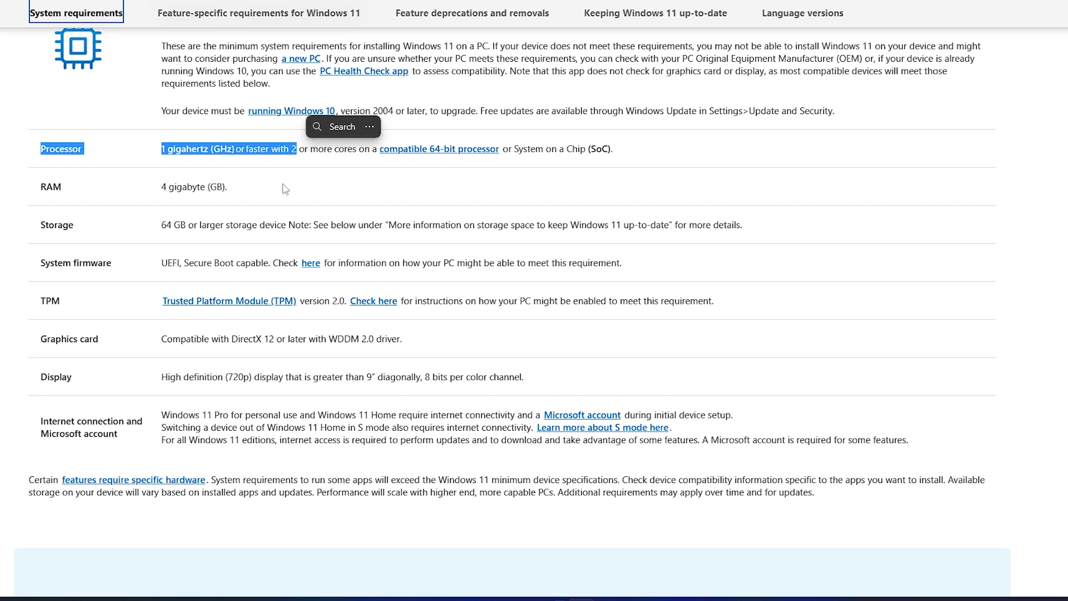
pyautogui.click(267, 166)
pyautogui.moveTo(161, 155); pyautogui.dragTo(378, 153)
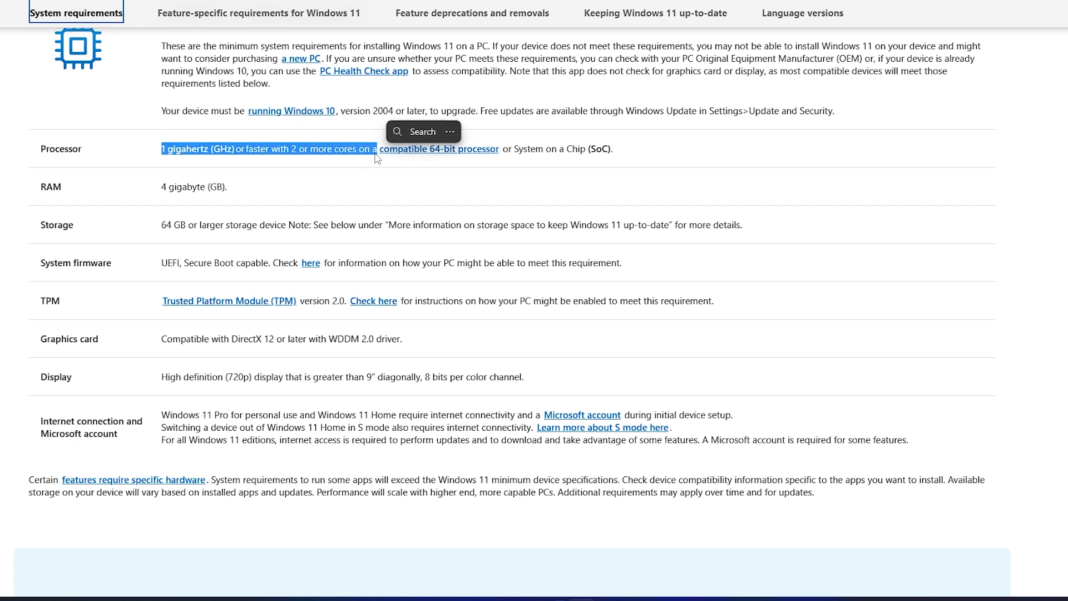
pyautogui.click(359, 182)
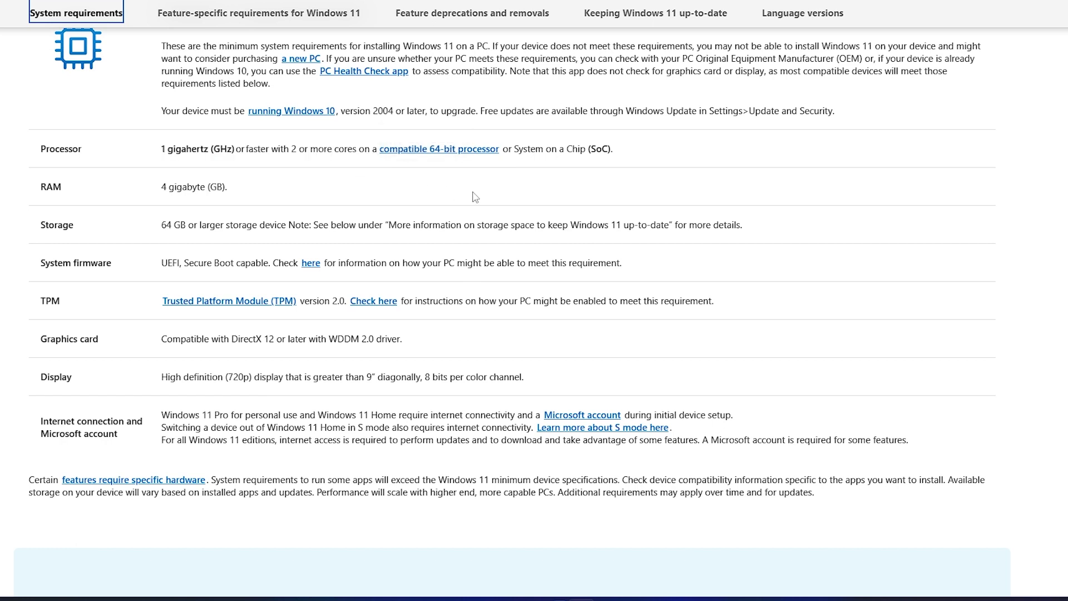
pyautogui.click(442, 155)
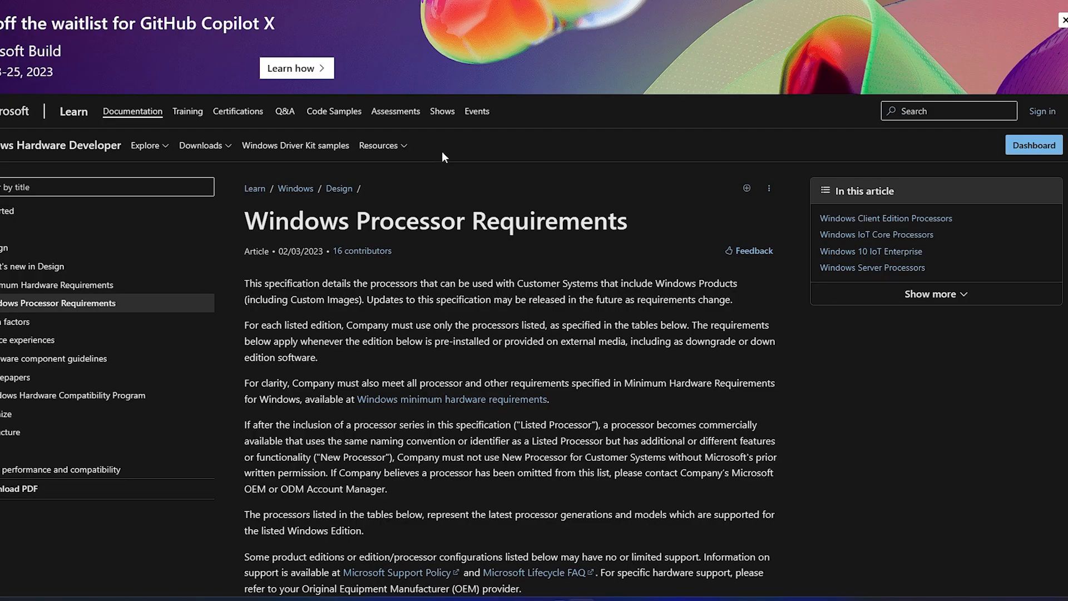
pyautogui.scroll(-3, 500, 374)
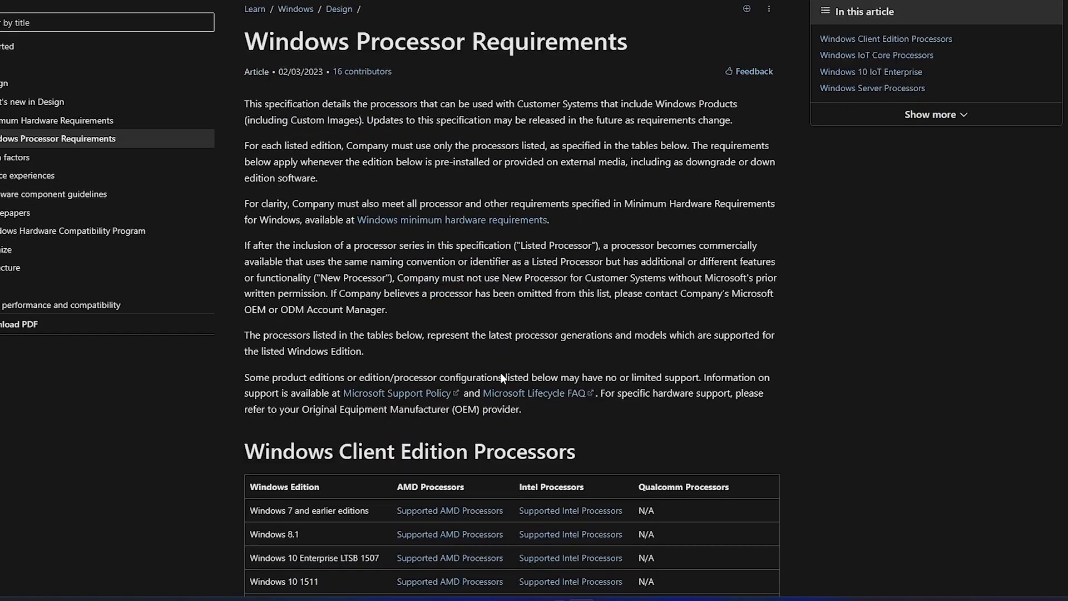
pyautogui.scroll(2, 501, 375)
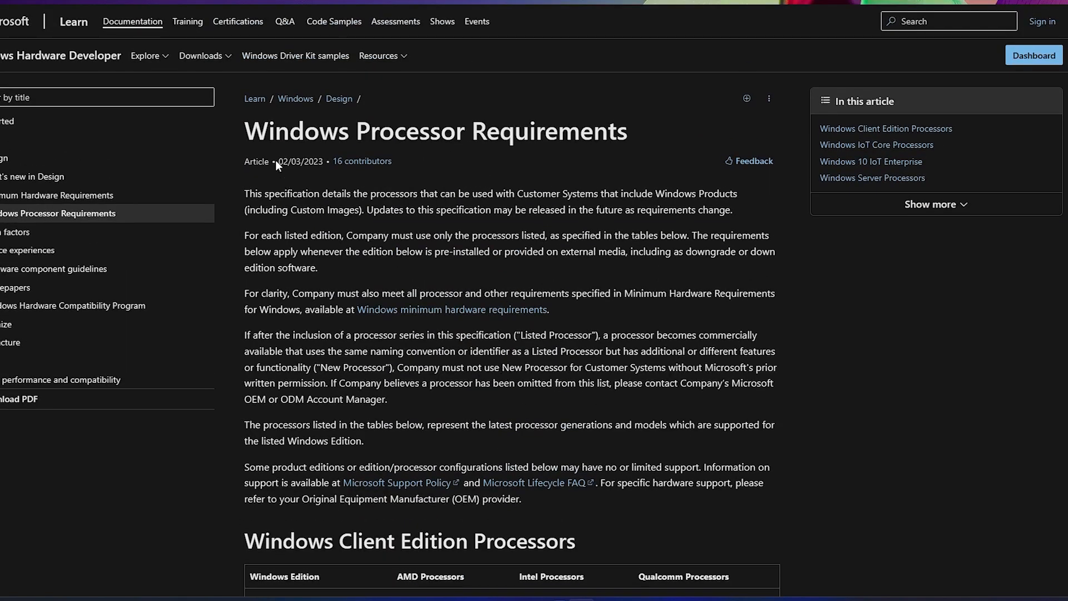
pyautogui.moveTo(281, 162); pyautogui.dragTo(327, 162)
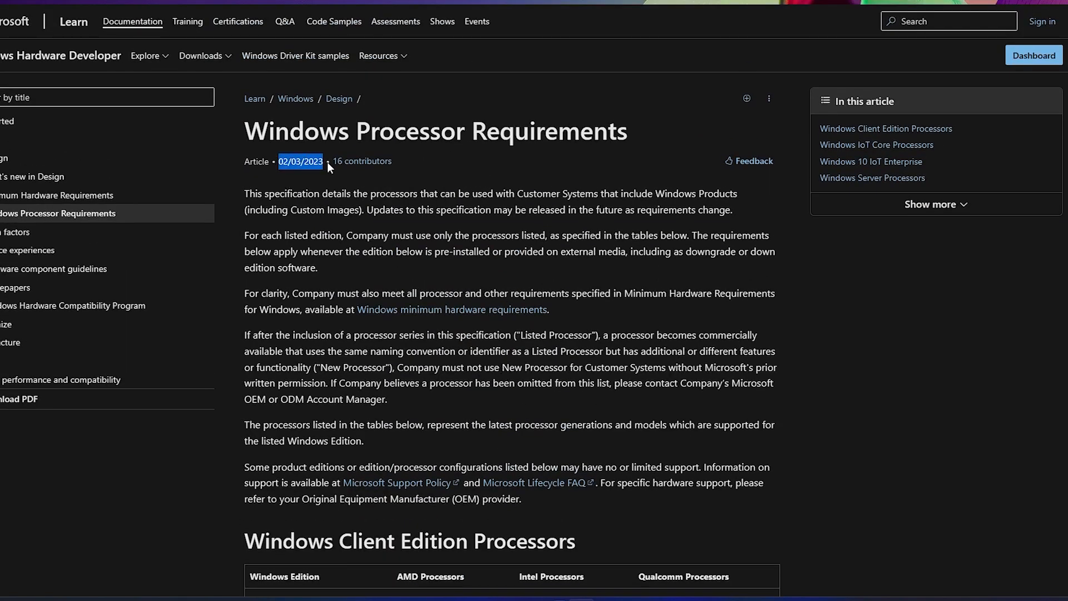
pyautogui.doubleClick(296, 161)
pyautogui.scroll(-10, 275, 343)
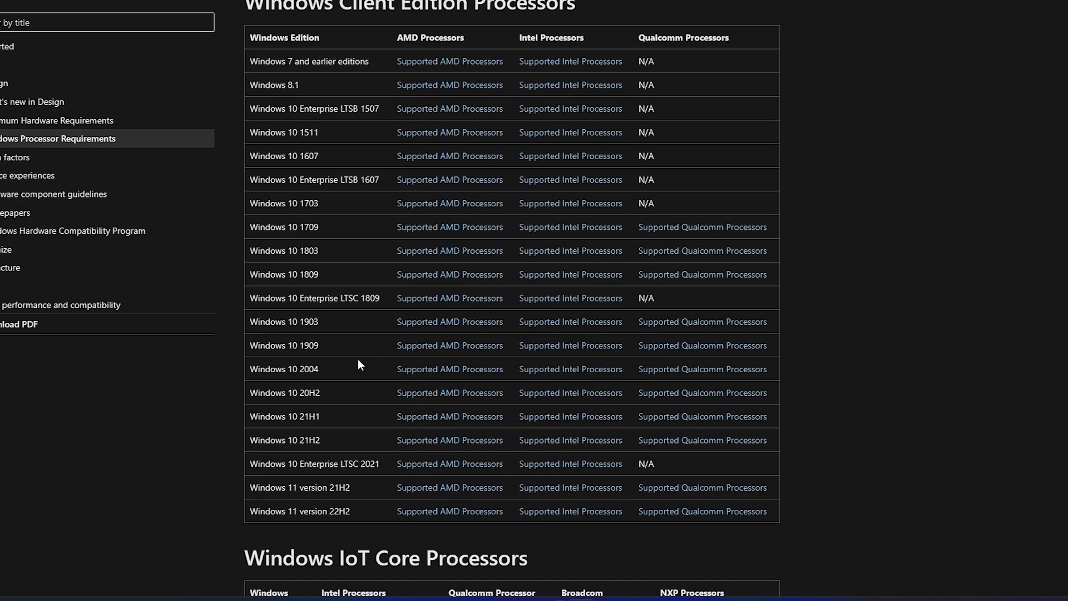
pyautogui.scroll(-9, 358, 358)
pyautogui.scroll(9, 358, 359)
pyautogui.scroll(2, 357, 363)
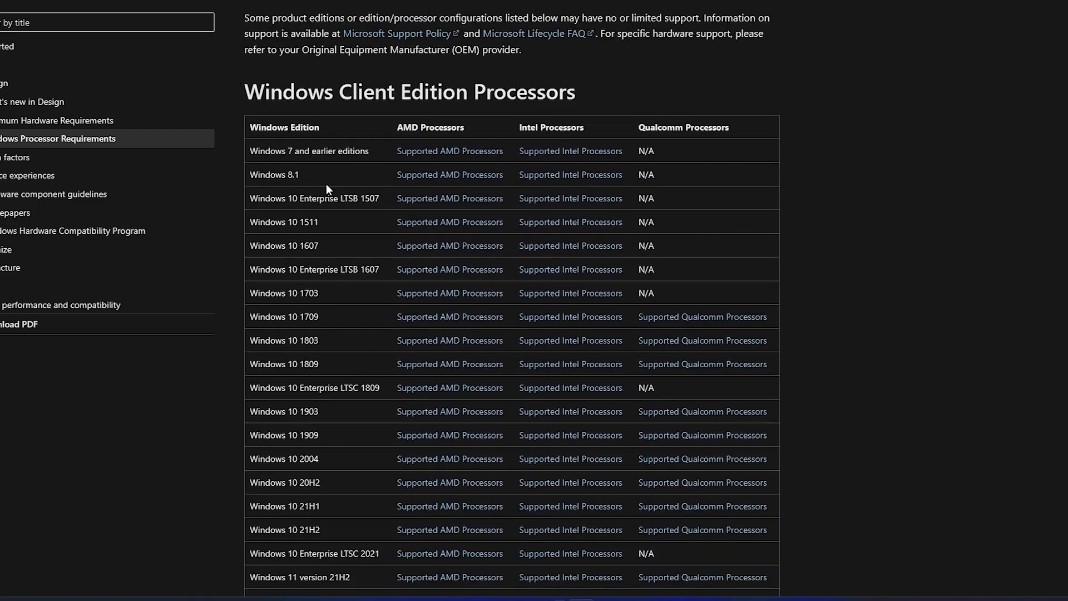
pyautogui.scroll(-3, 351, 395)
pyautogui.scroll(-2, 351, 394)
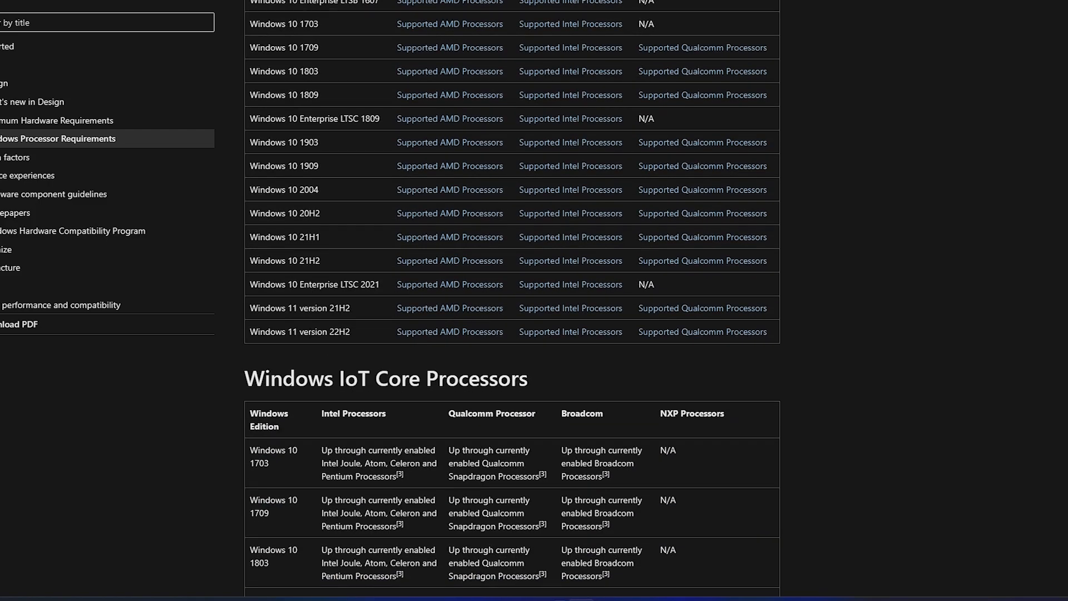
pyautogui.scroll(-2, 361, 301)
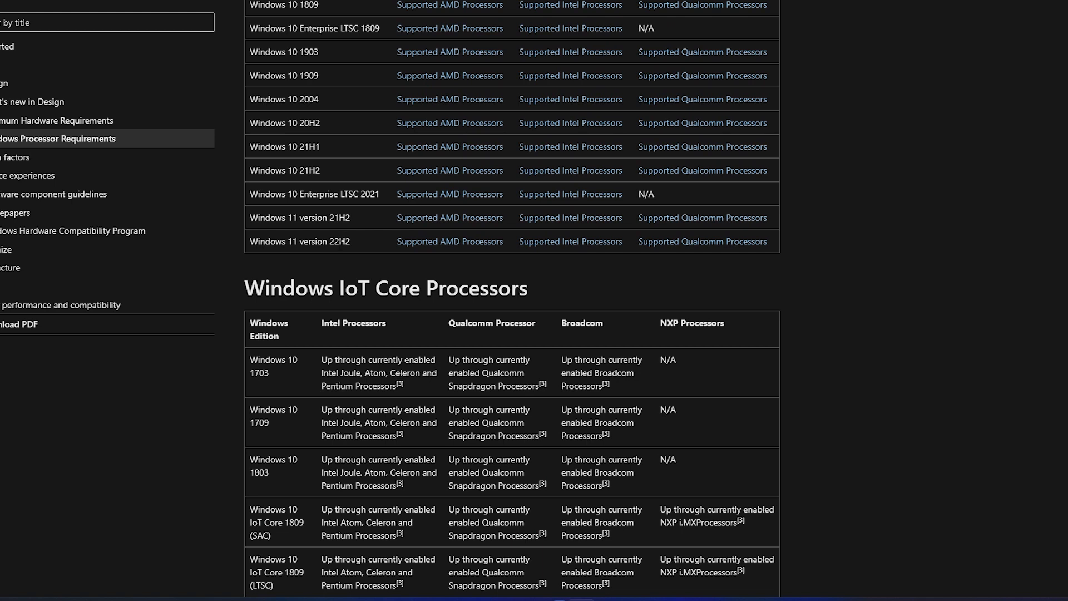
pyautogui.rightClick(477, 243)
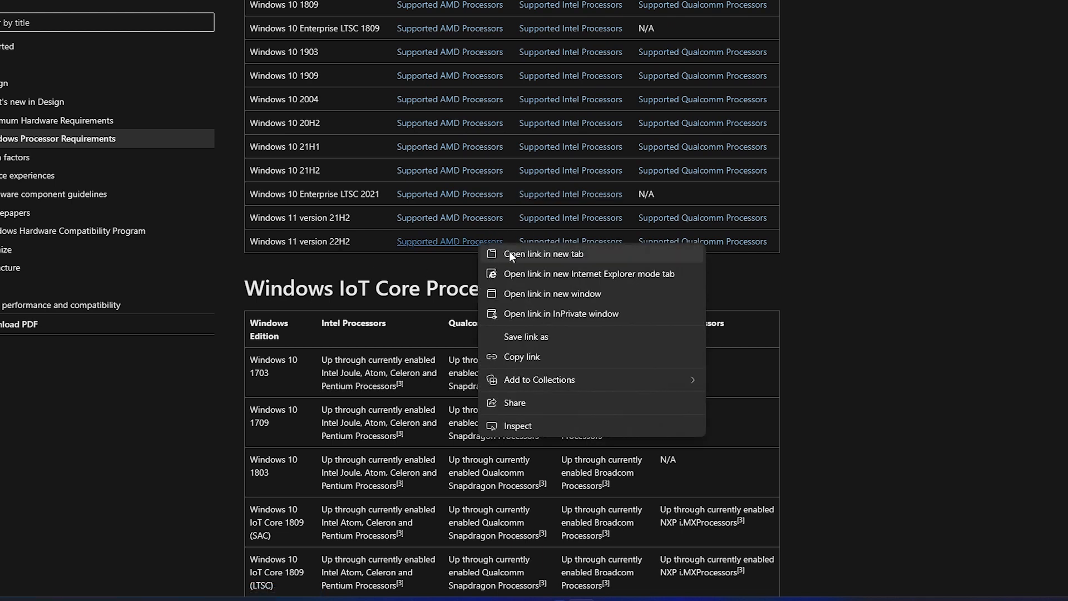
pyautogui.click(509, 254)
pyautogui.hotkey('ctrl', 'Tab')
pyautogui.scroll(-7, 493, 332)
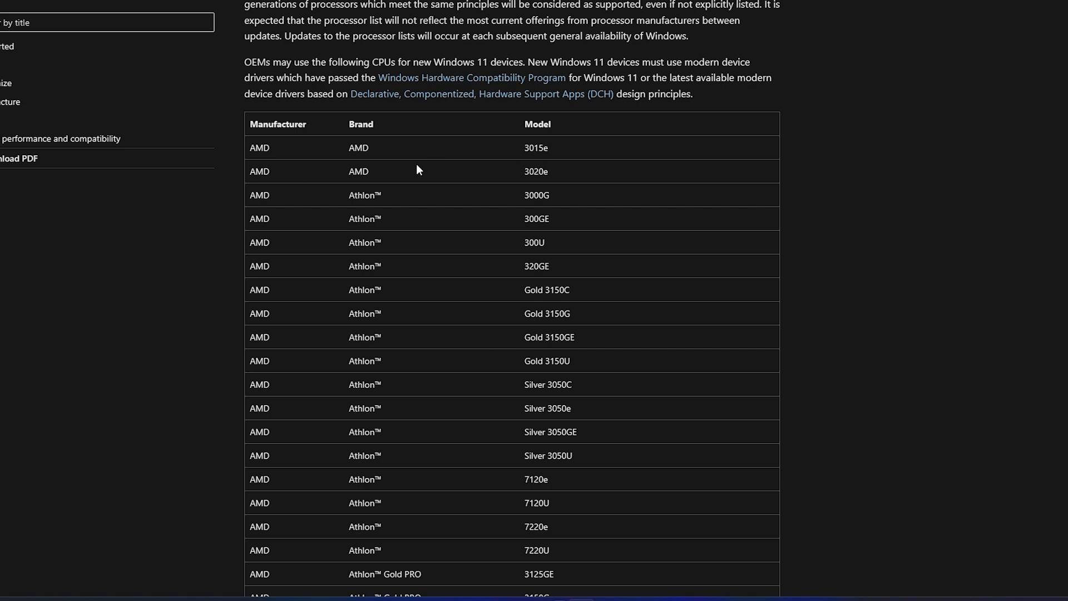
pyautogui.scroll(-10, 507, 275)
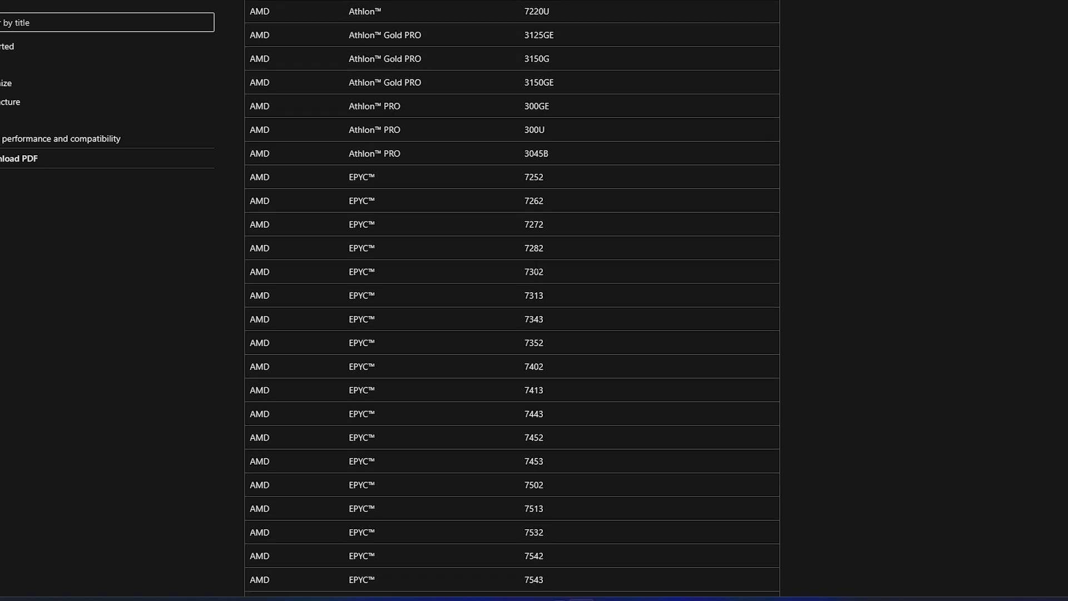
pyautogui.scroll(-13, 535, 266)
pyautogui.scroll(-12, 425, 256)
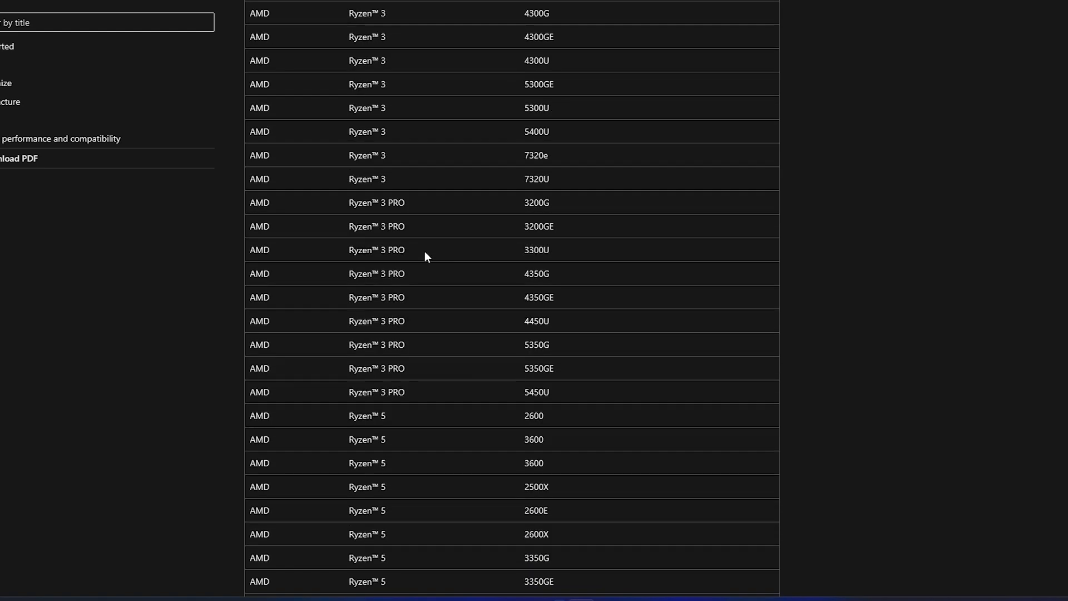
pyautogui.scroll(6, 425, 257)
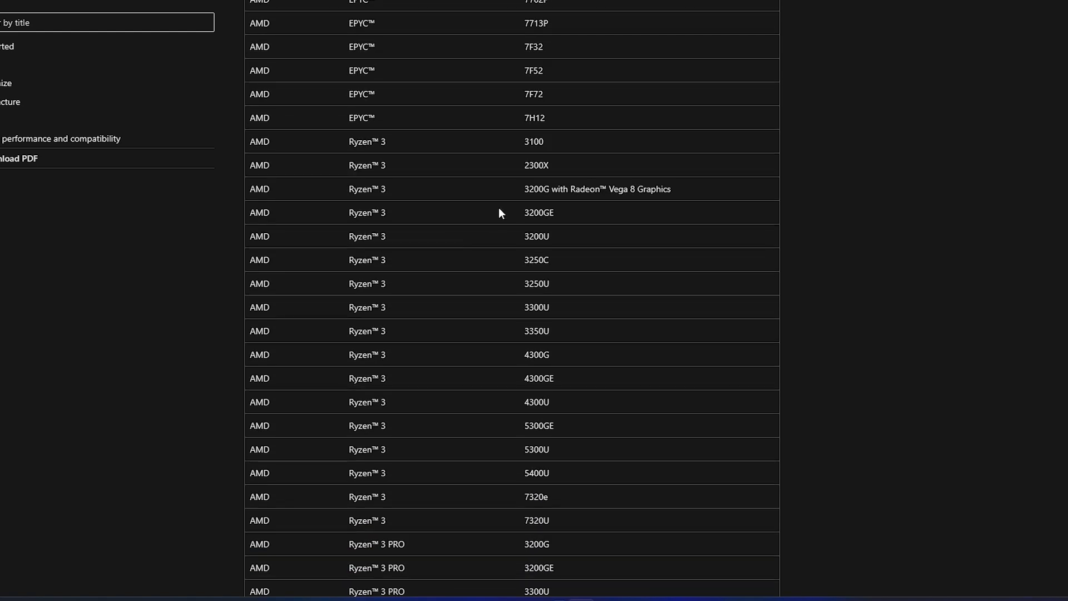
pyautogui.scroll(-20, 497, 219)
pyautogui.scroll(-13, 493, 223)
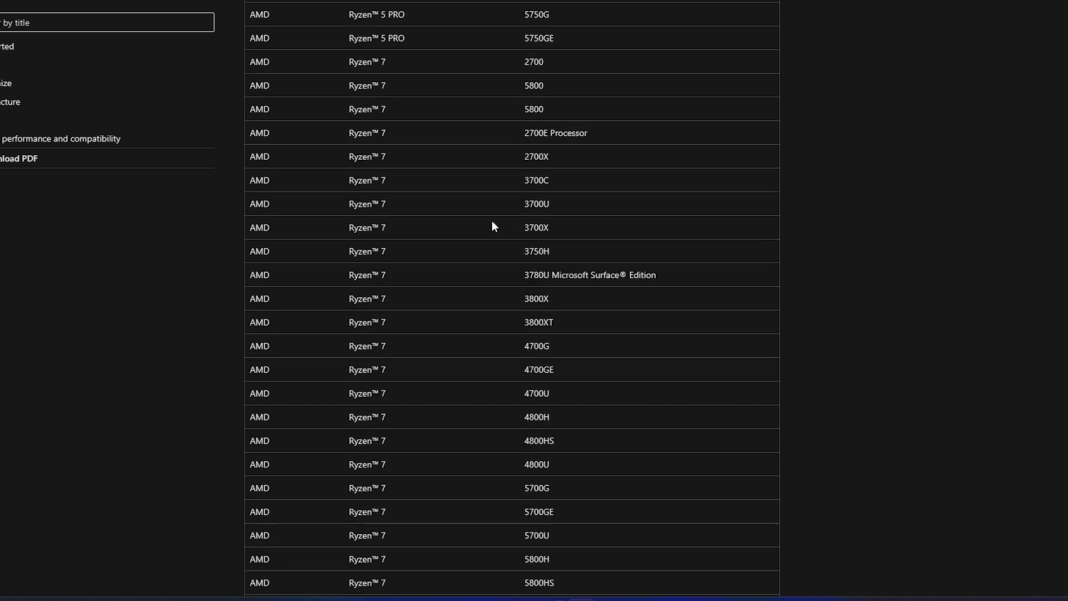
pyautogui.scroll(-20, 480, 195)
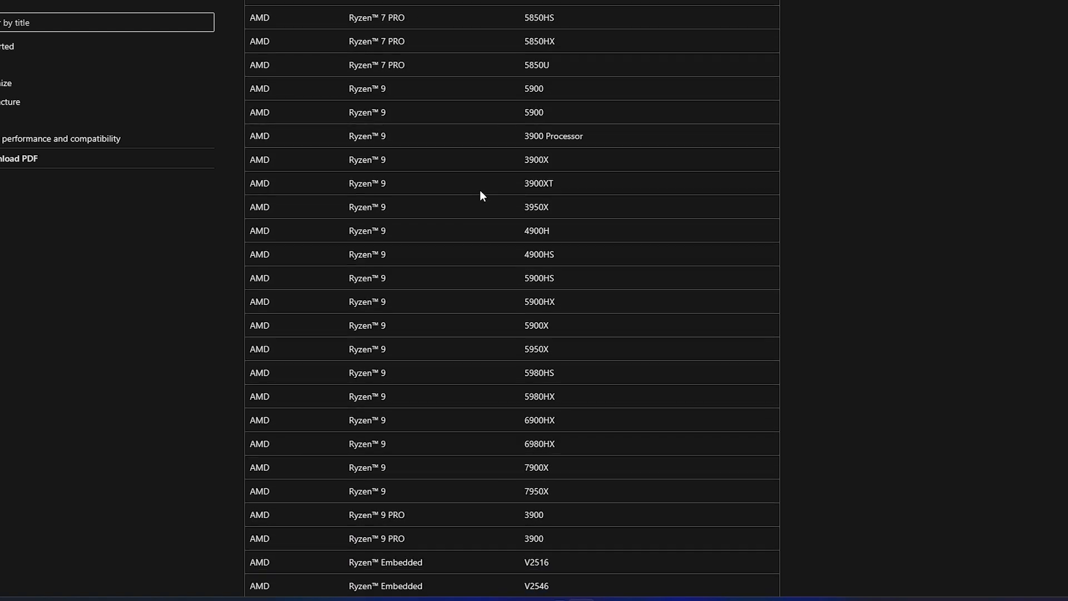
pyautogui.hotkey('alt', 'Left')
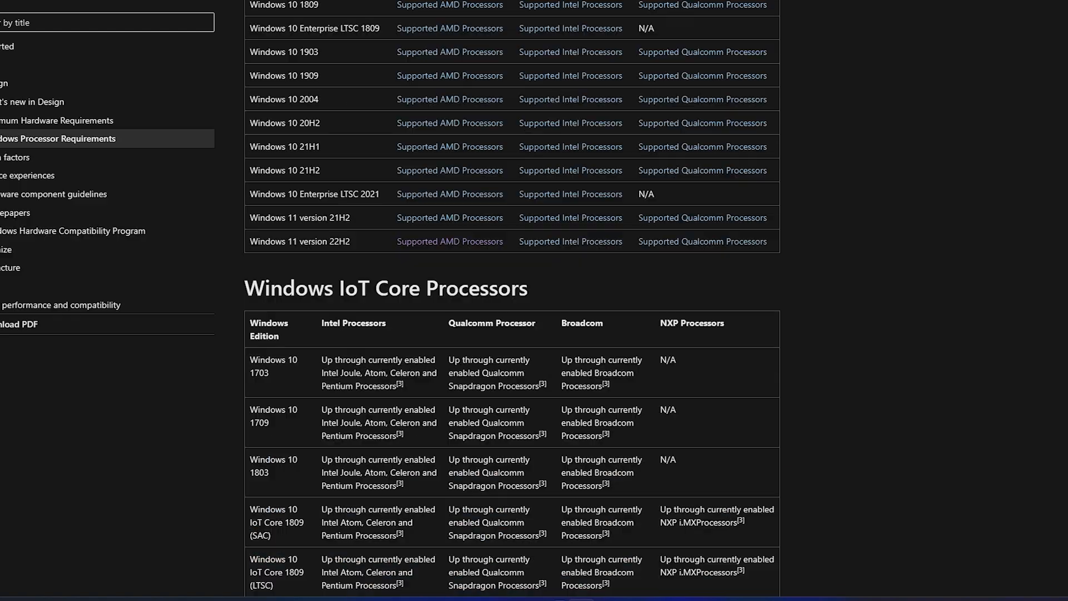
# Open the 22H2 Supported Intel Processors list and scroll through the table.
pyautogui.click(558, 243)
pyautogui.scroll(-12, 531, 355)
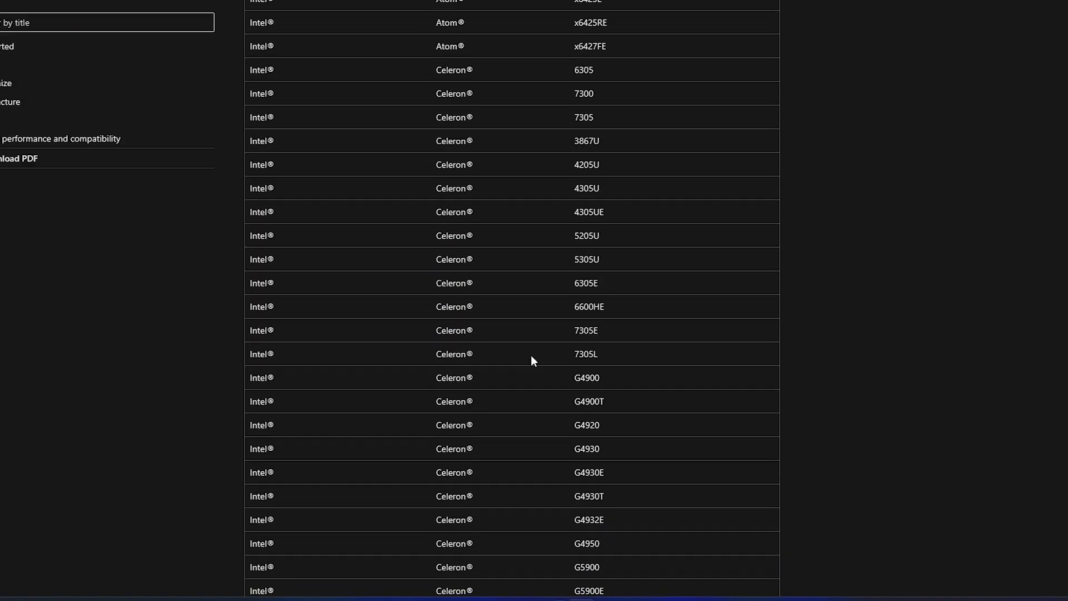
pyautogui.scroll(-15, 531, 355)
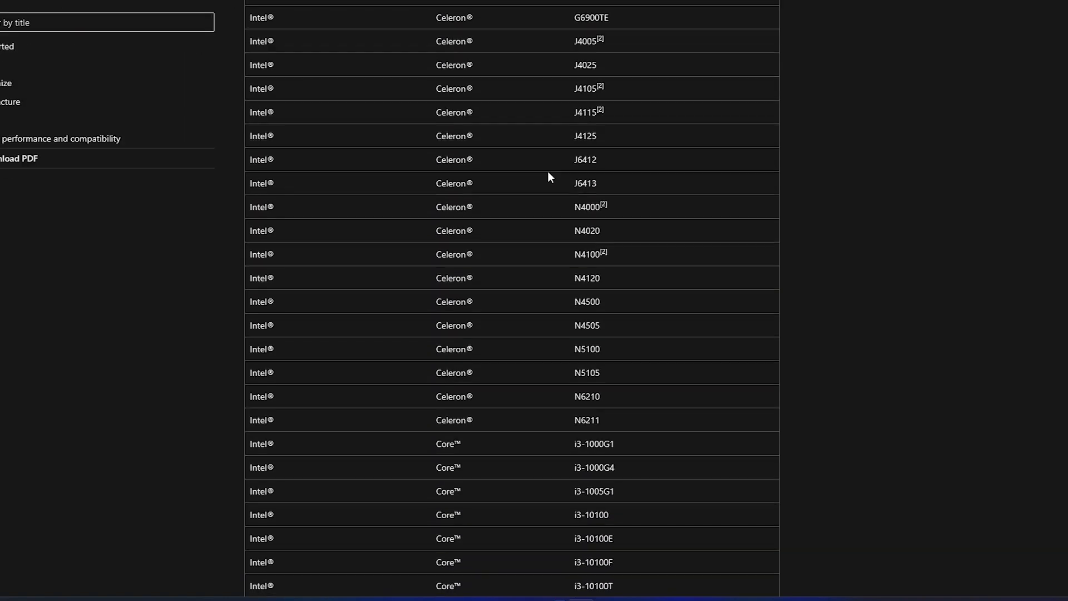
pyautogui.scroll(3, 556, 288)
pyautogui.scroll(-3, 577, 354)
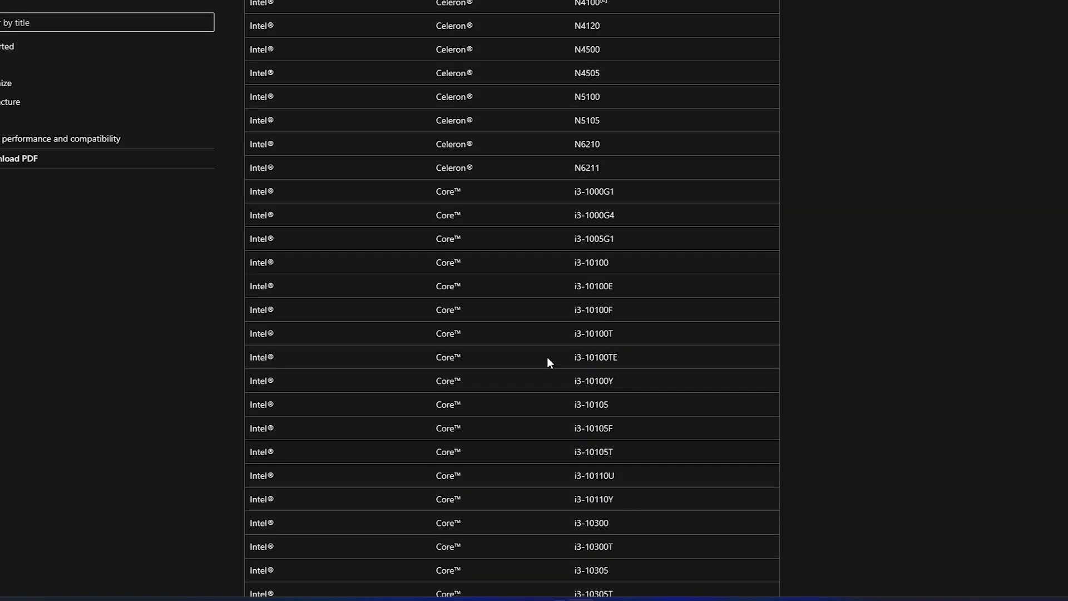
pyautogui.scroll(-20, 570, 248)
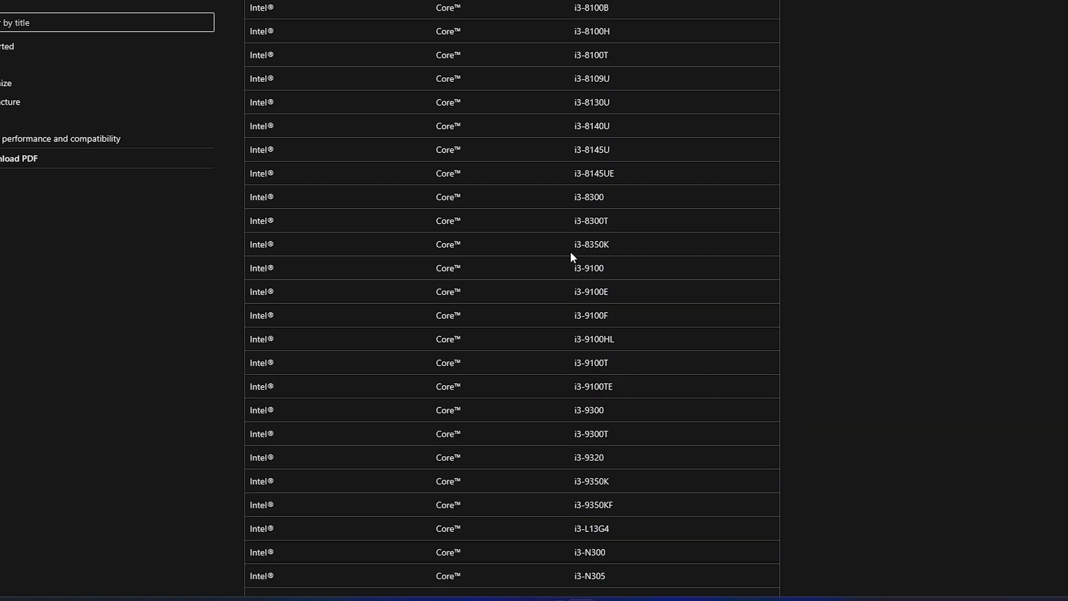
pyautogui.scroll(-6, 569, 260)
pyautogui.scroll(8, 569, 260)
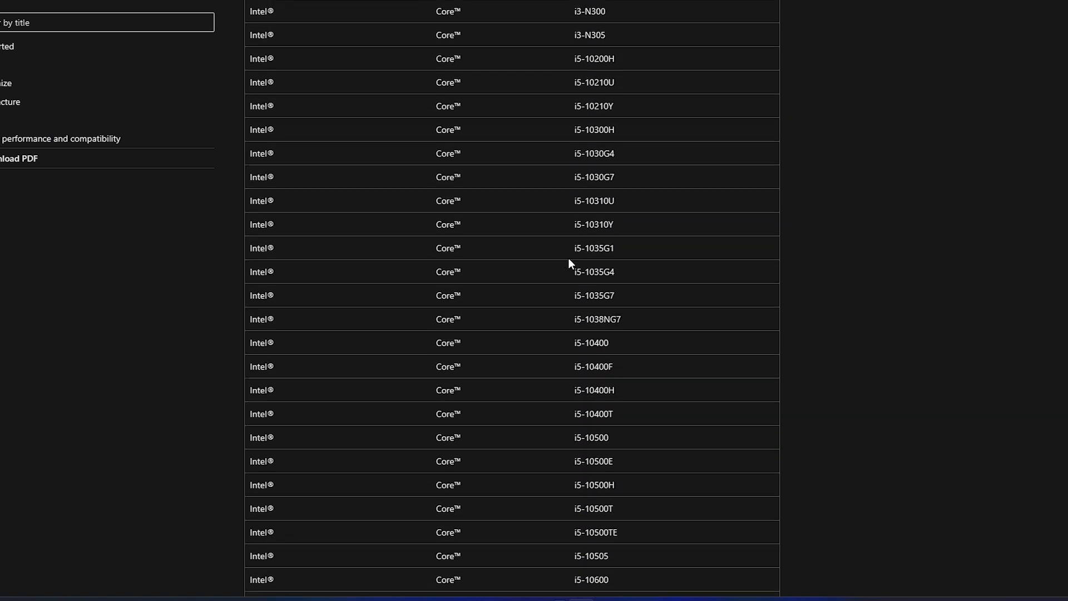
pyautogui.scroll(3, 569, 258)
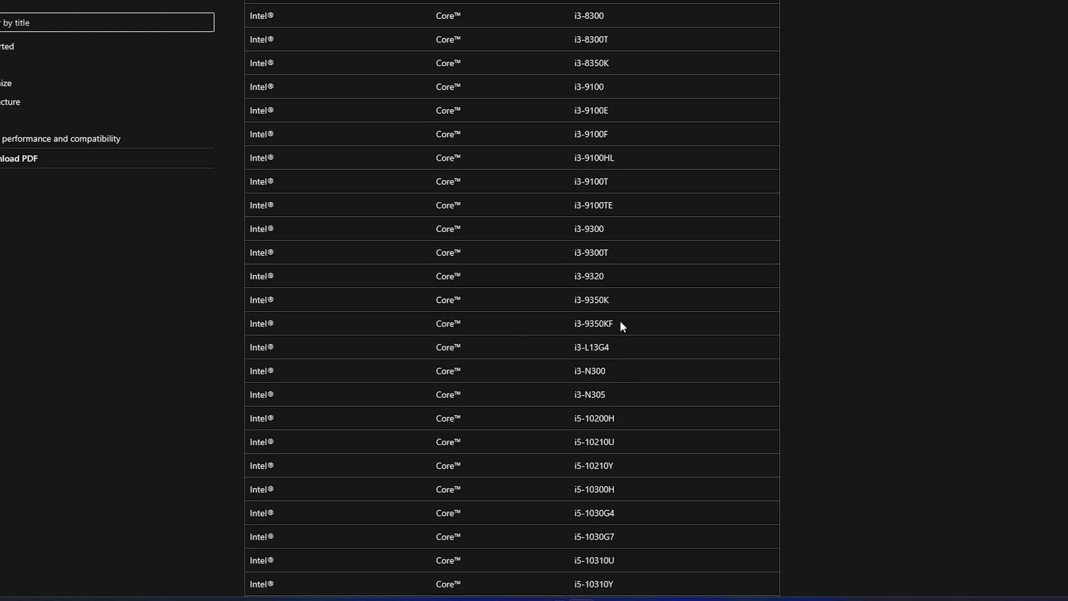
# Highlight the Core i3 entries such as i3-9350K, i3-9350KF and i3-8300, then return to the requirements tab.
pyautogui.moveTo(623, 319); pyautogui.dragTo(489, 293)
pyautogui.scroll(5, 596, 56)
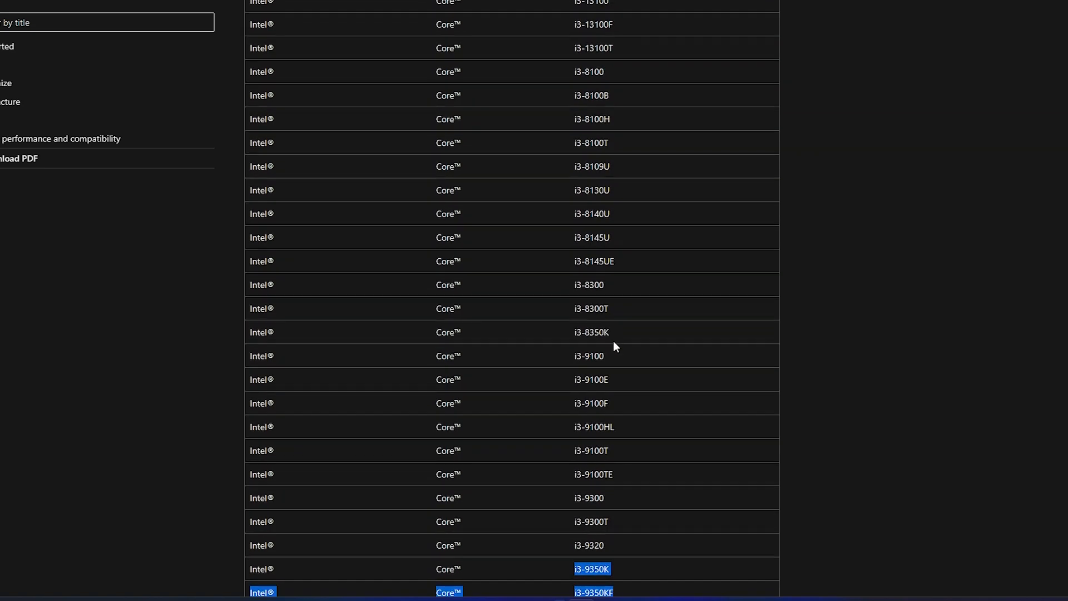
pyautogui.moveTo(608, 289); pyautogui.dragTo(256, 283)
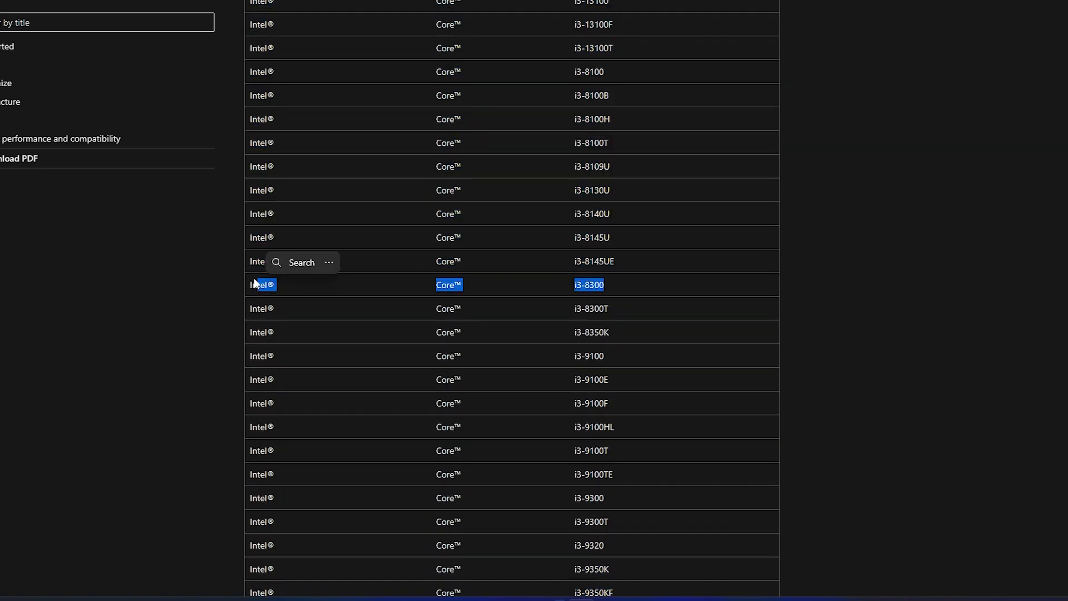
pyautogui.moveTo(613, 283); pyautogui.dragTo(418, 280)
pyautogui.scroll(2, 419, 282)
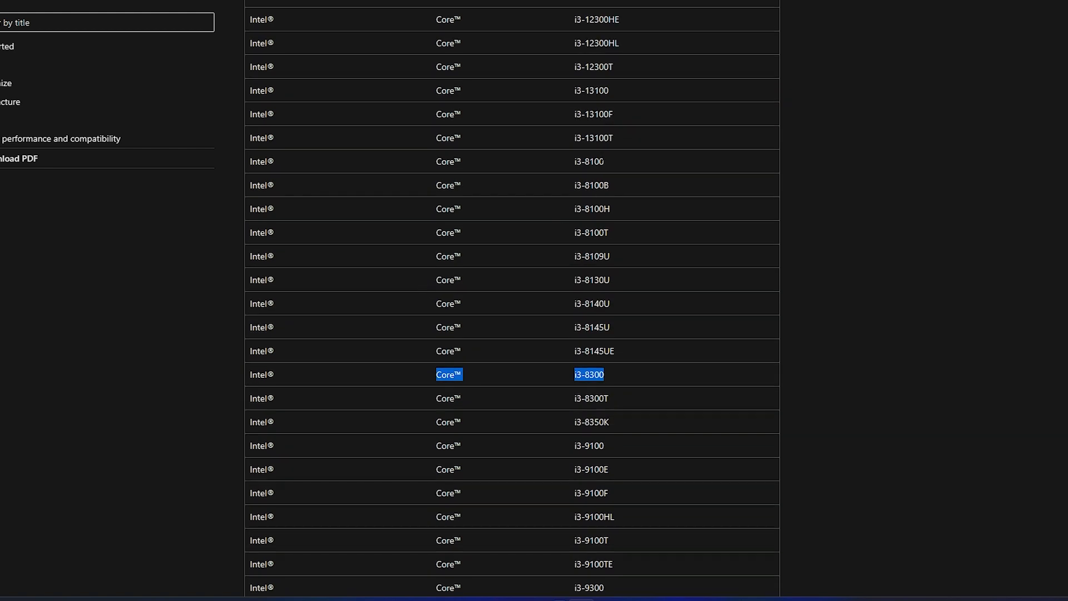
pyautogui.moveTo(612, 160); pyautogui.dragTo(431, 156)
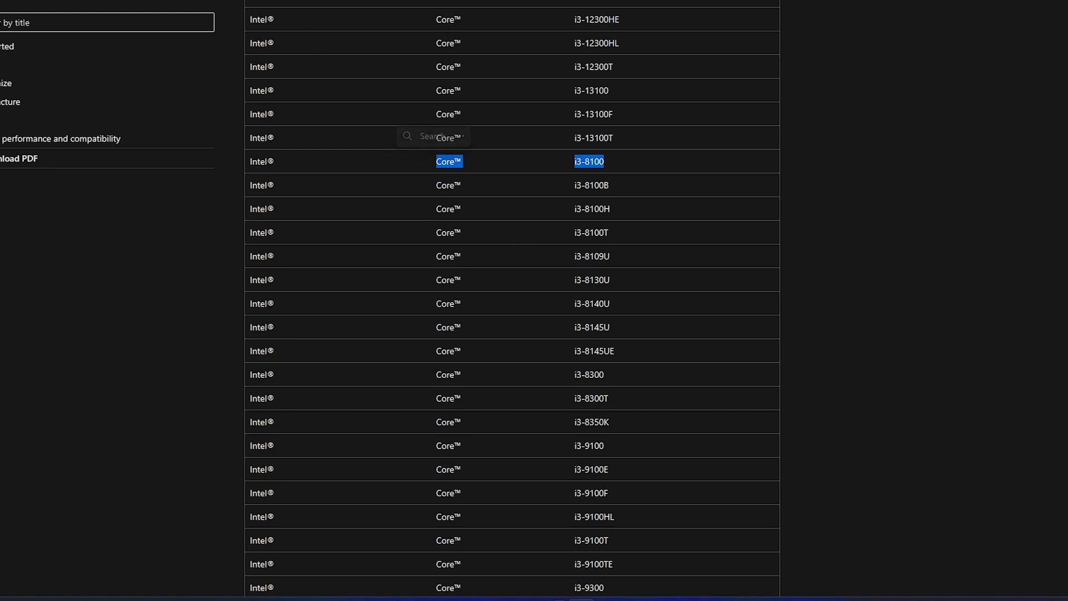
pyautogui.click(278, 0)
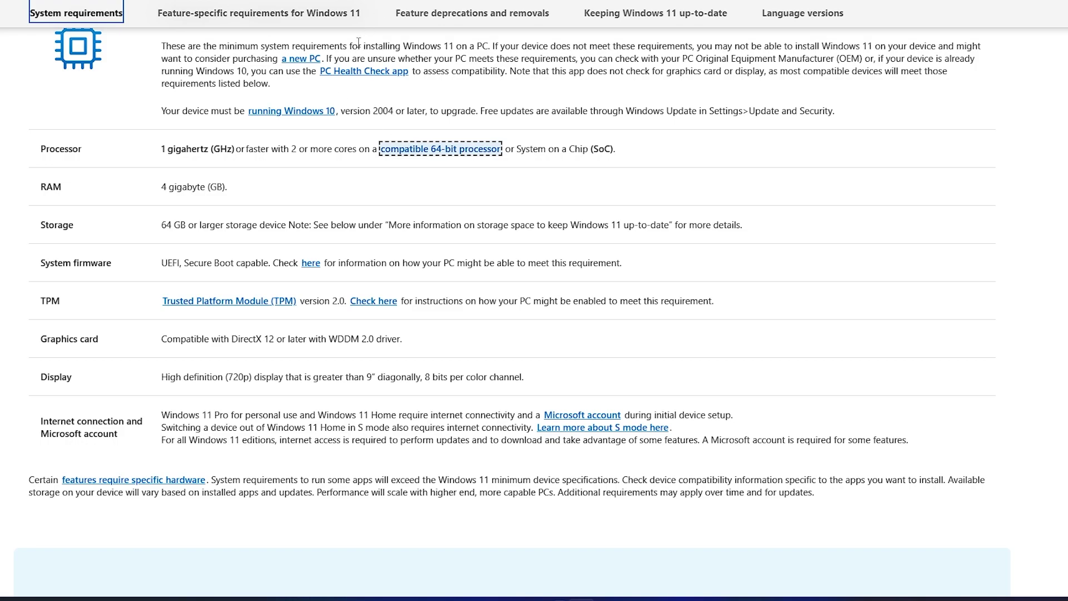
# Scroll through the Windows 11 requirements and on to the ISO instructions above Download Now.
pyautogui.scroll(-8, 668, 310)
pyautogui.scroll(-2, 670, 313)
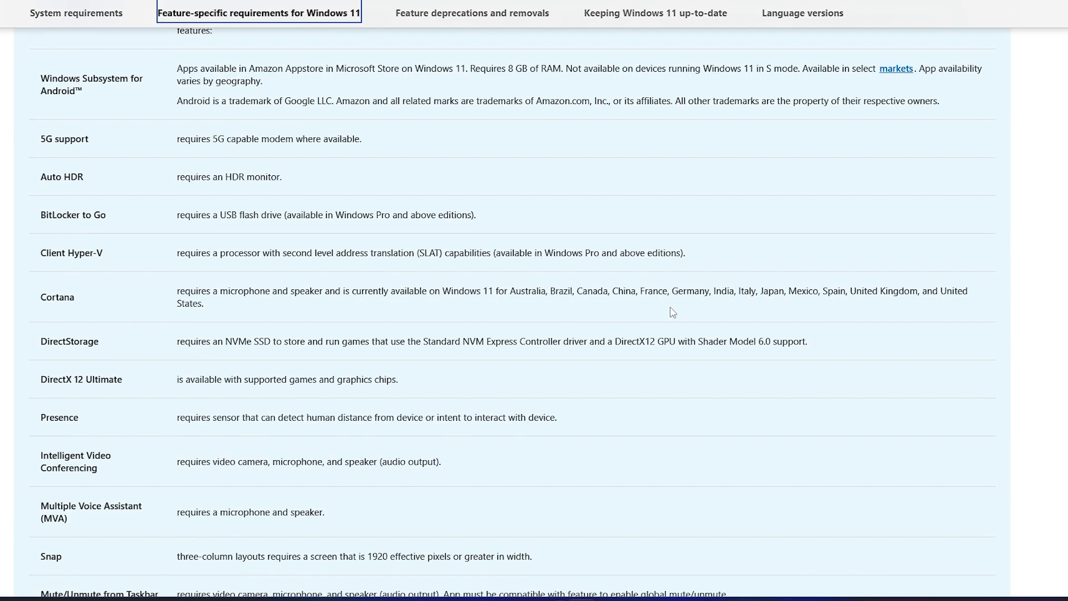
pyautogui.scroll(-7, 675, 313)
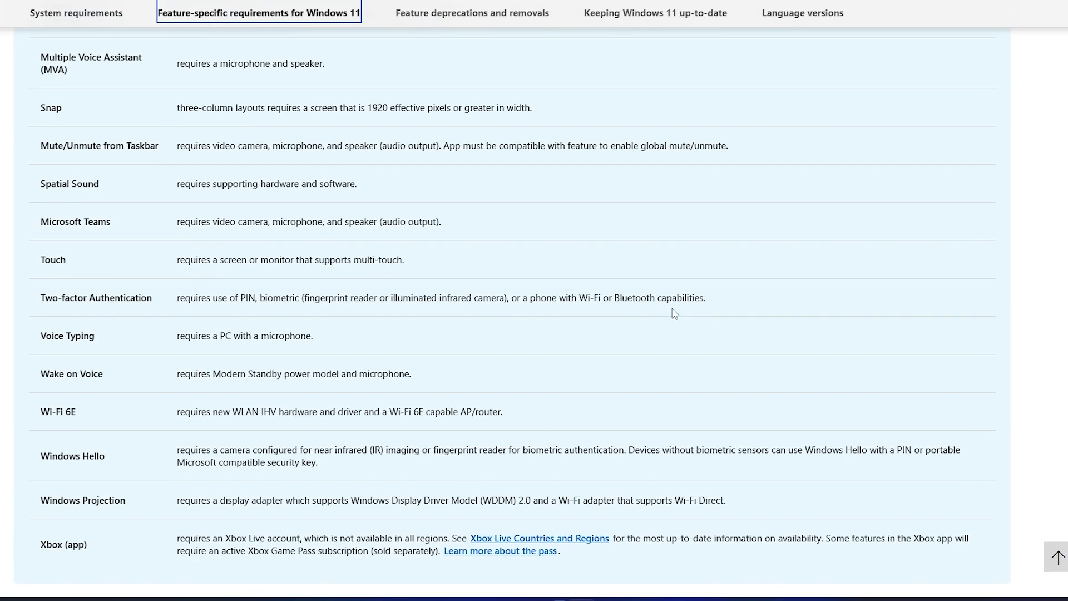
pyautogui.scroll(-1, 675, 313)
pyautogui.scroll(9, 673, 312)
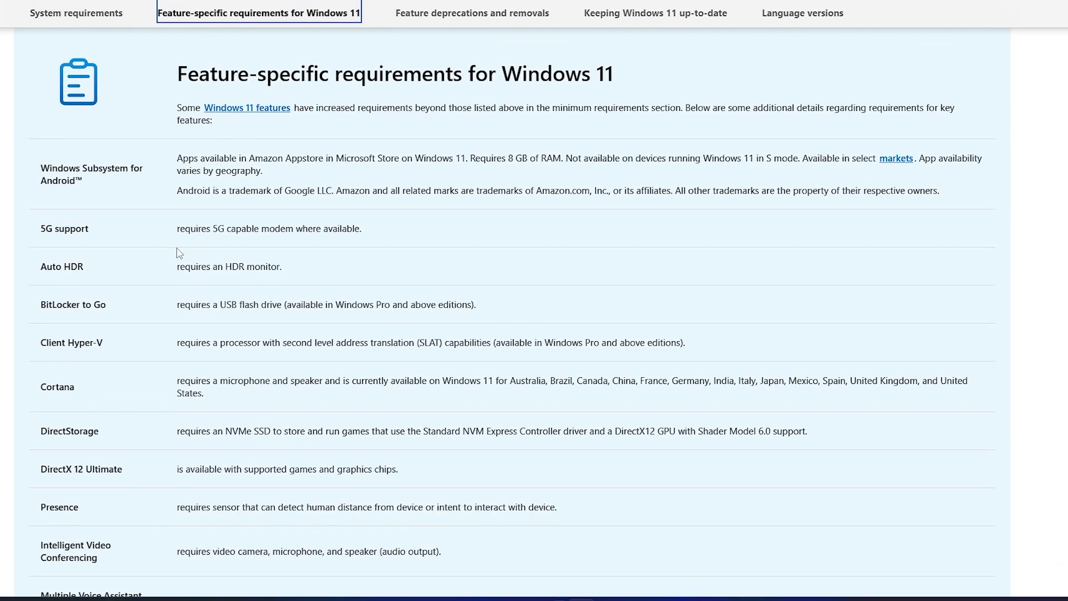
pyautogui.scroll(-11, 154, 321)
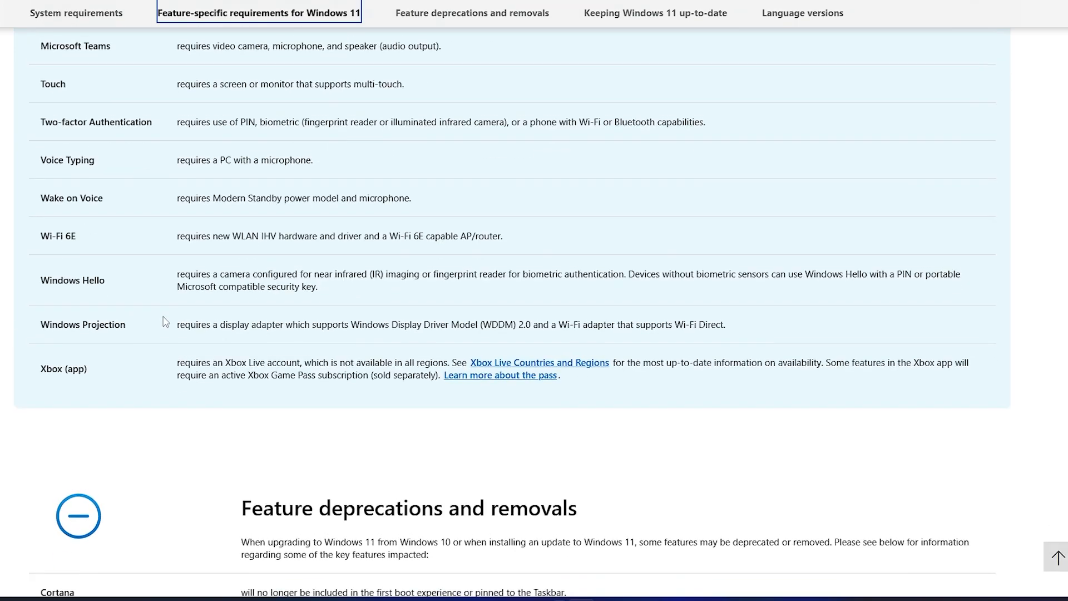
pyautogui.scroll(-9, 161, 313)
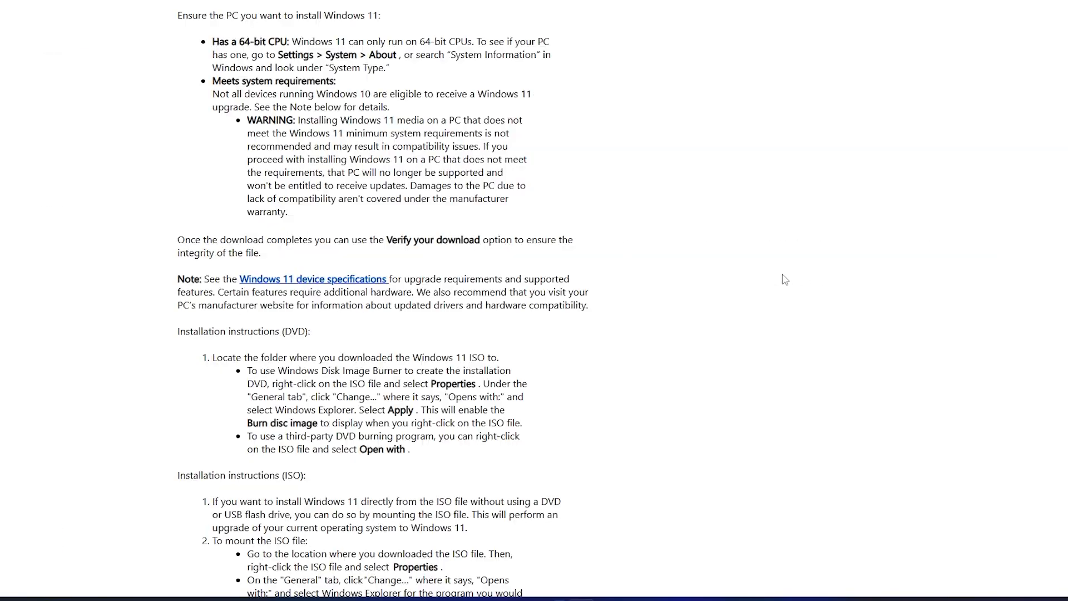
pyautogui.scroll(-9, 699, 279)
pyautogui.scroll(3, 699, 279)
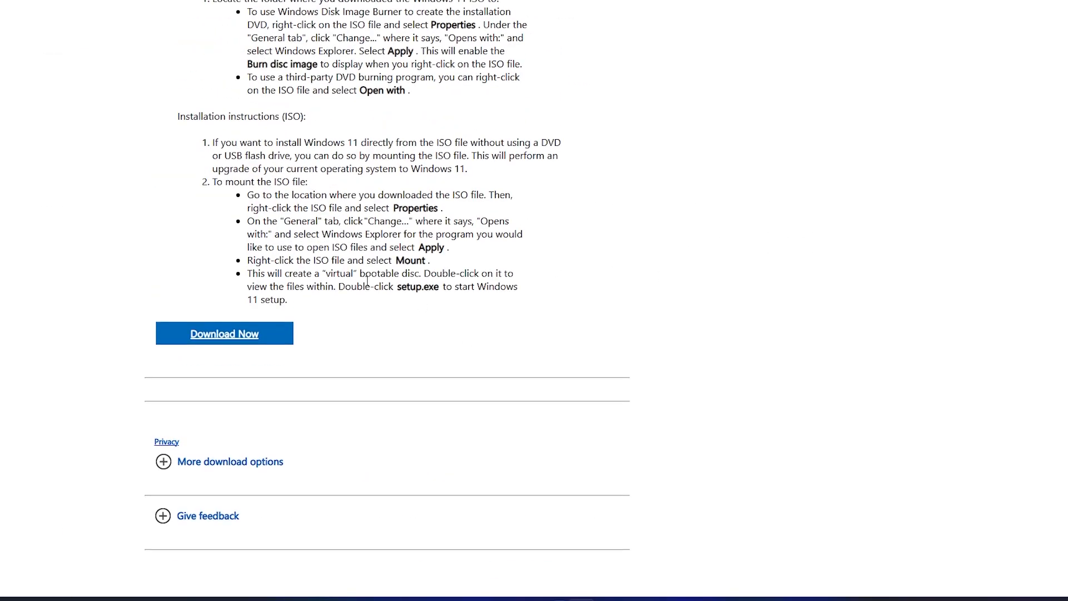
# Choose English (United States) as the Windows 11 product language and confirm it.
pyautogui.click(235, 345)
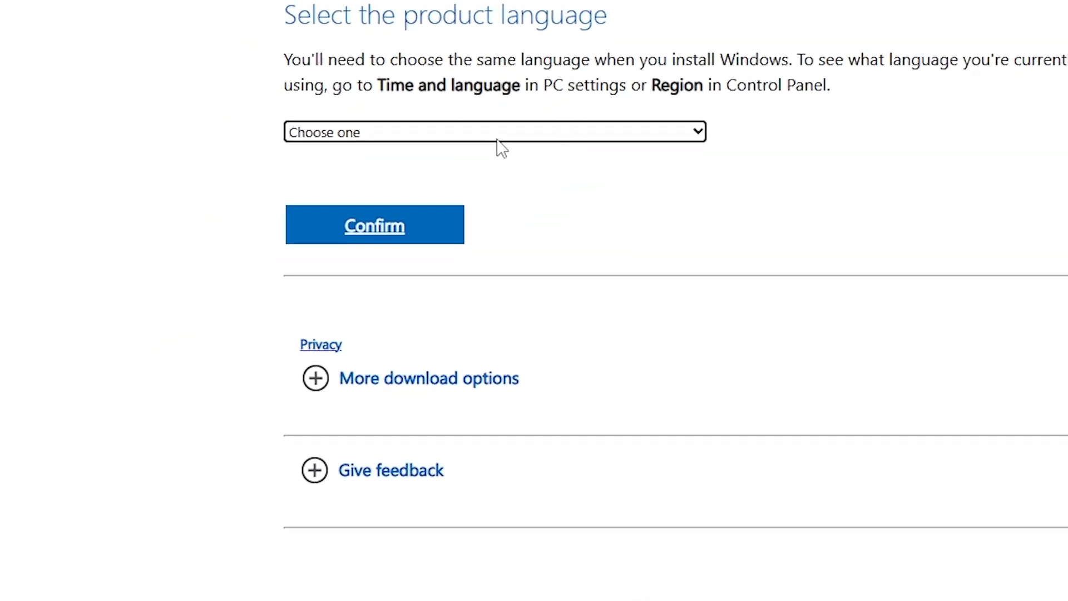
pyautogui.click(497, 138)
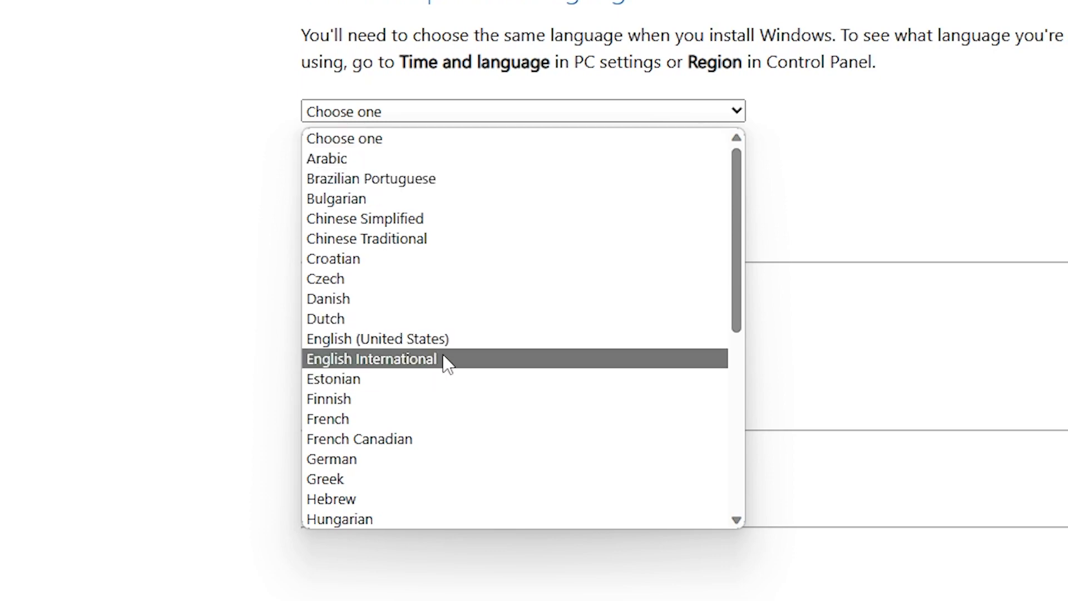
pyautogui.click(478, 340)
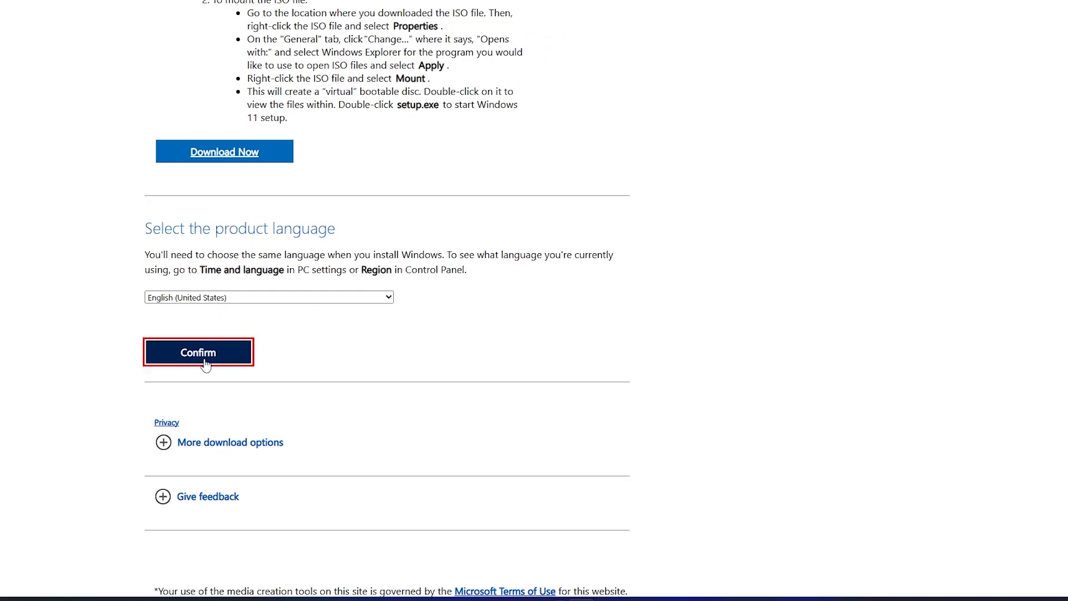
pyautogui.click(205, 362)
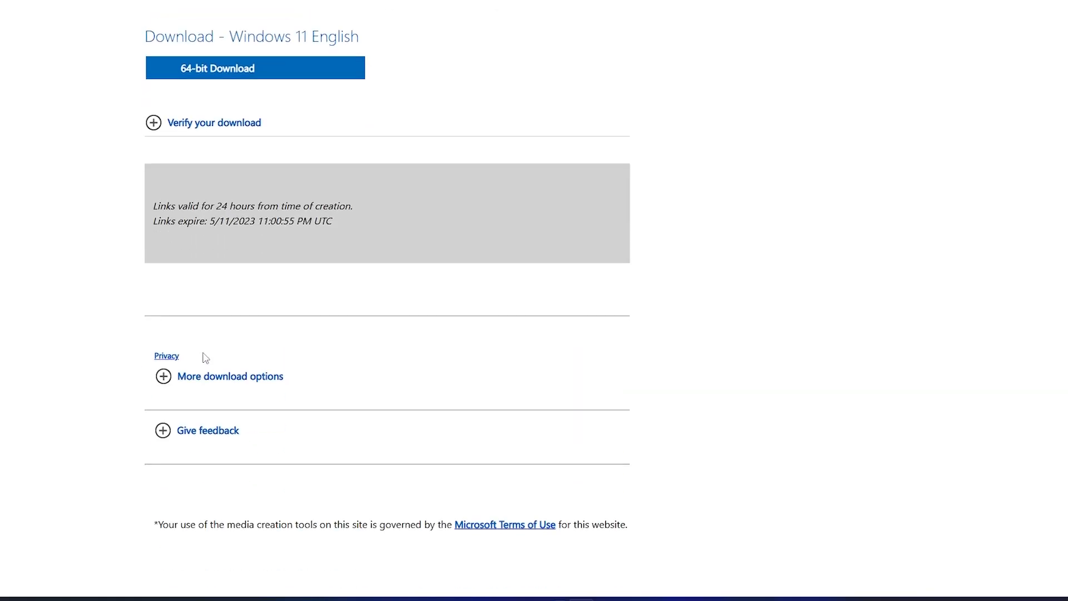
# Start the 64-bit Windows 11 ISO download.
pyautogui.scroll(2, 234, 374)
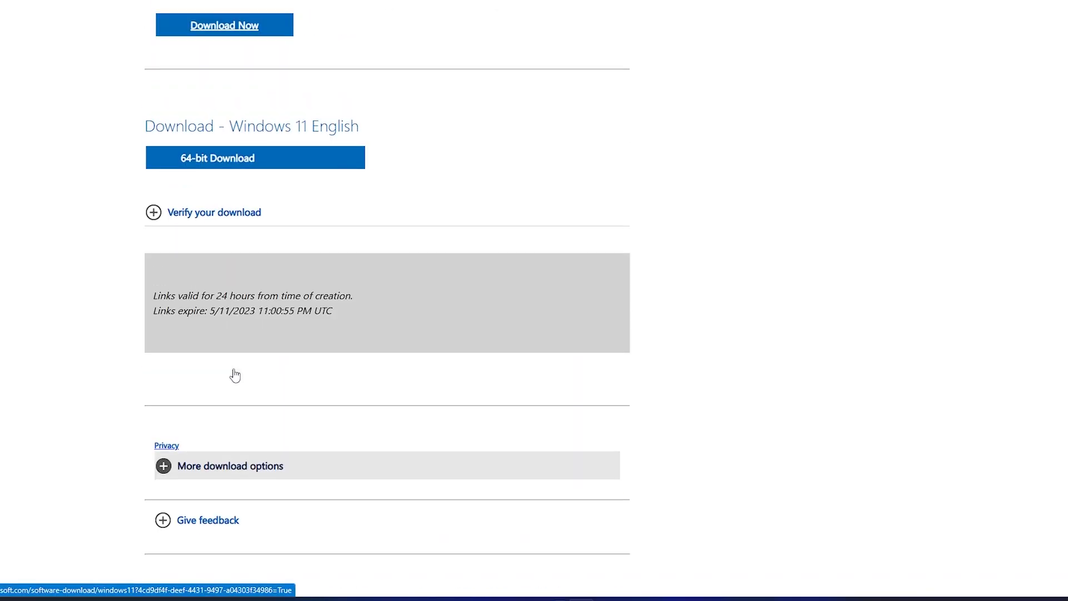
pyautogui.click(237, 302)
pyautogui.click(242, 253)
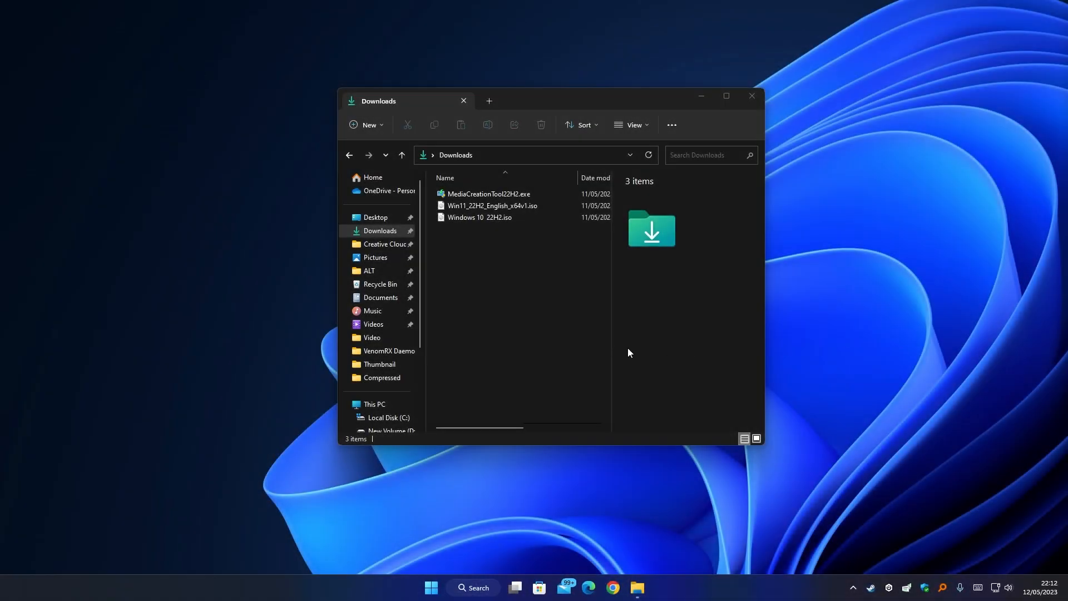
# Select the Windows 10 and Windows 11 ISO files to check their size, then minimize Explorer.
pyautogui.click(485, 217)
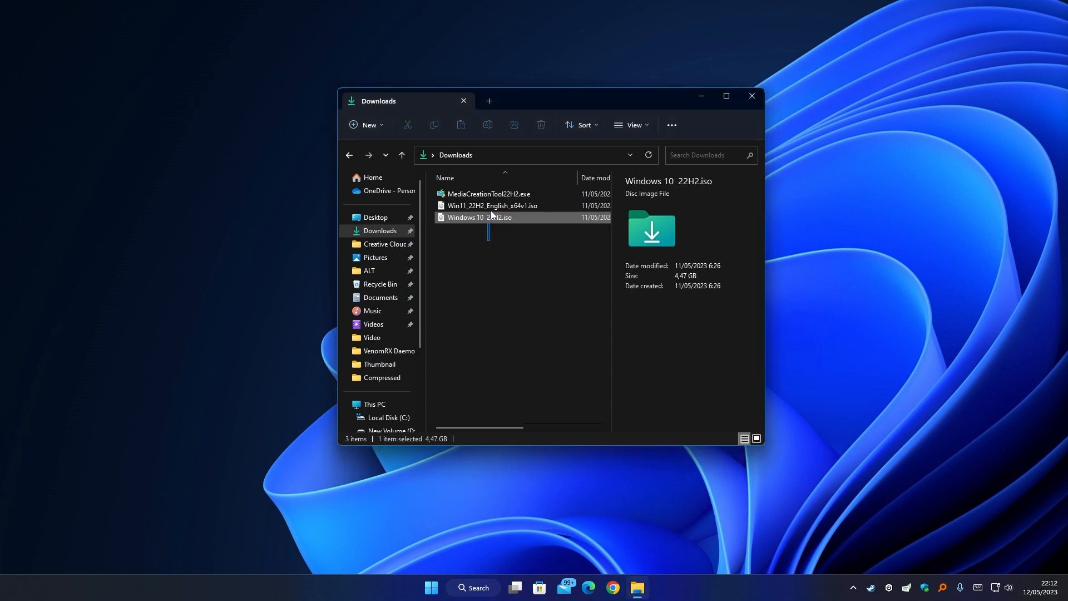
pyautogui.moveTo(485, 217); pyautogui.dragTo(481, 206)
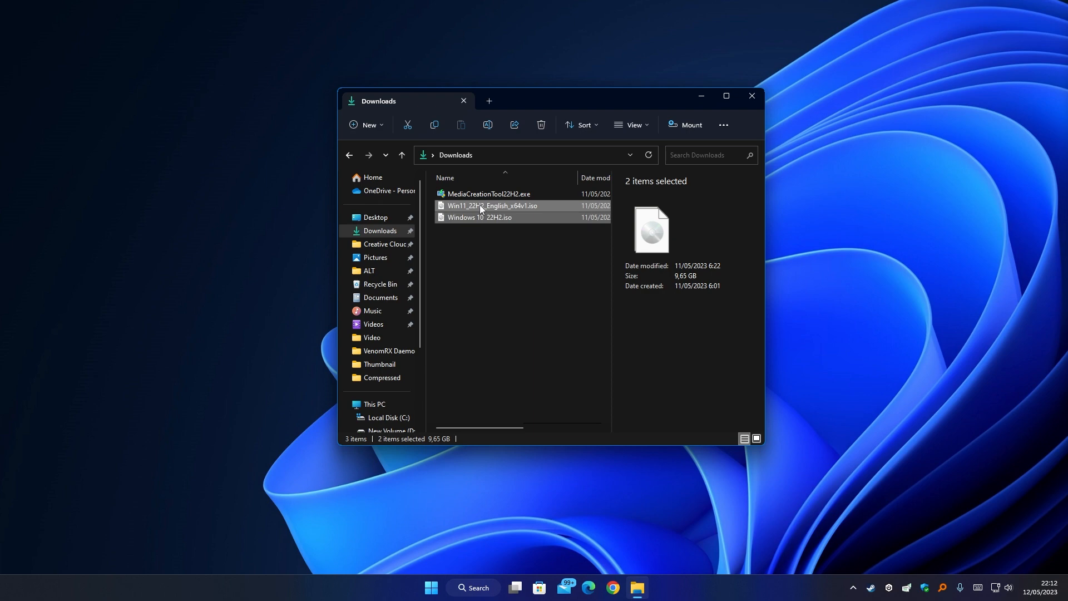
pyautogui.click(702, 98)
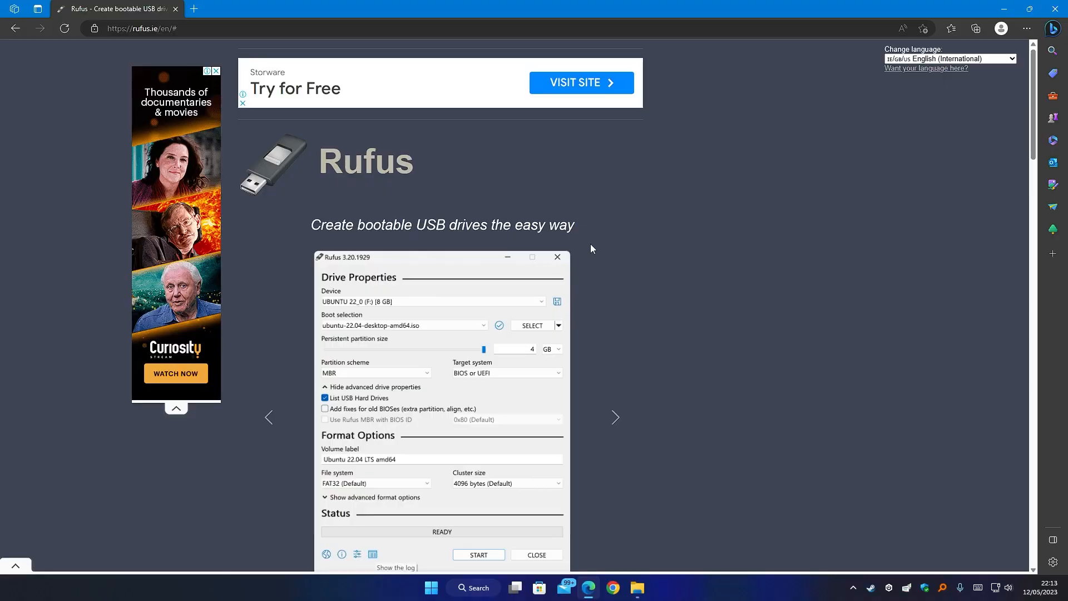
# Download the portable Windows x64 rufus-4.0p.exe from the rufus.ie Download table.
pyautogui.scroll(-3, 601, 234)
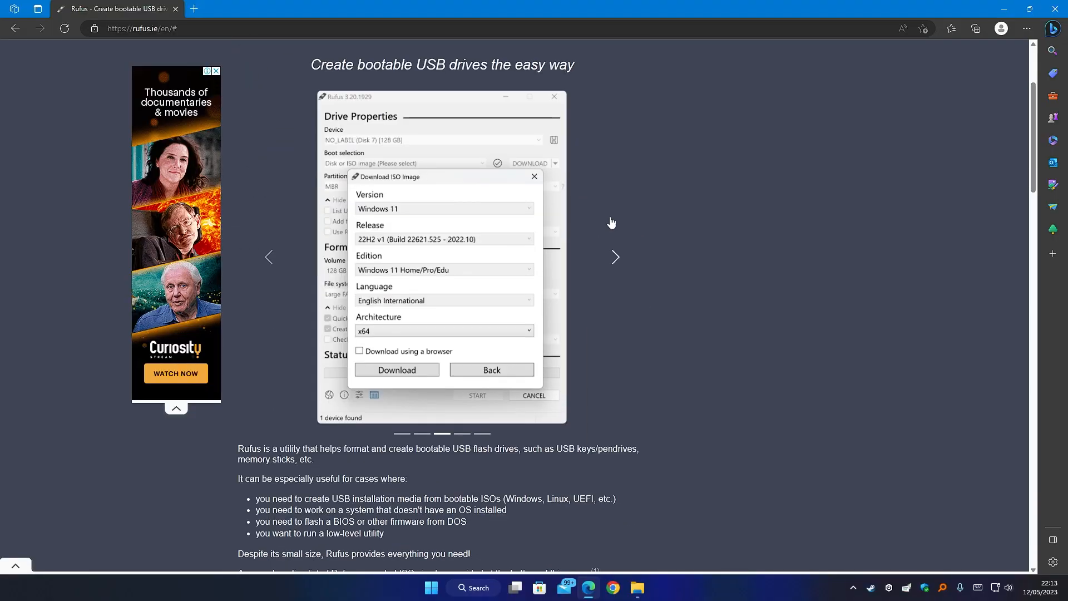
pyautogui.scroll(-5, 623, 234)
pyautogui.scroll(-3, 637, 241)
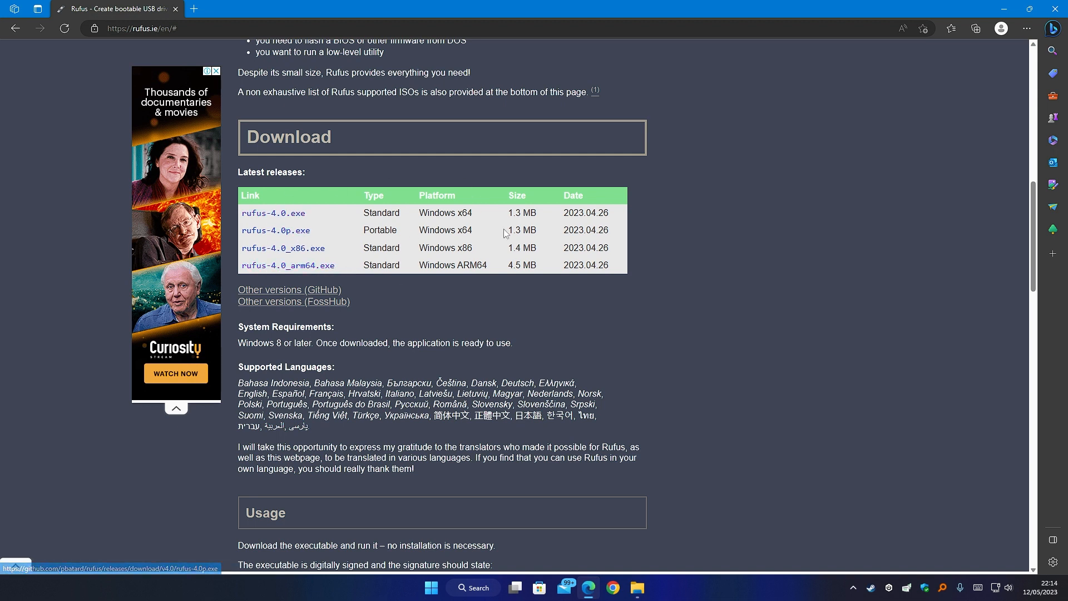
pyautogui.moveTo(473, 230); pyautogui.dragTo(404, 232)
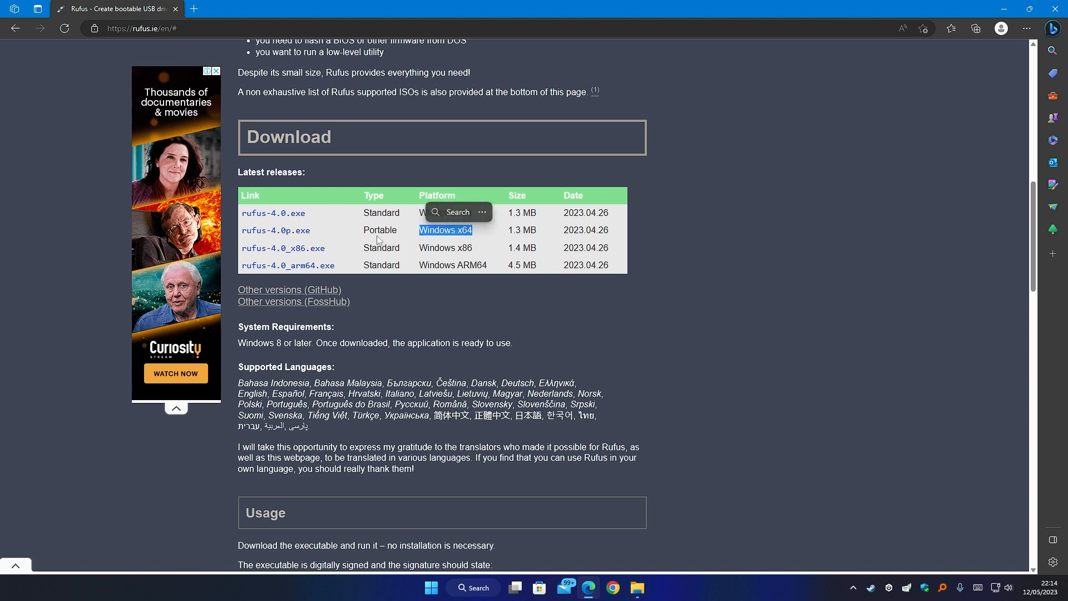
pyautogui.click(356, 236)
pyautogui.click(289, 235)
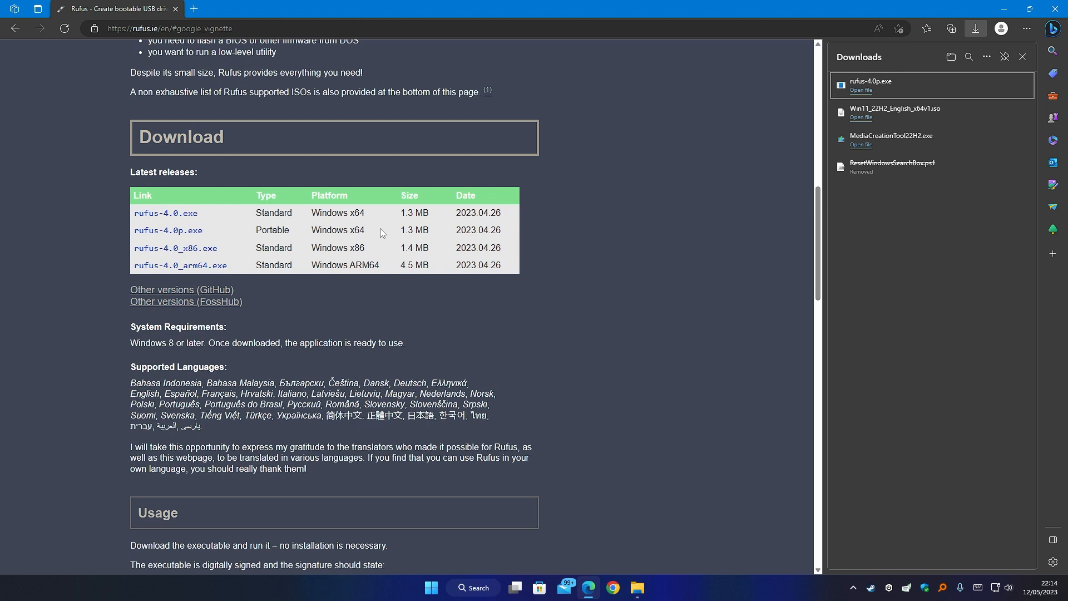
# Show rufus-4.0p.exe in its Downloads folder and minimize Edge.
pyautogui.click(863, 91)
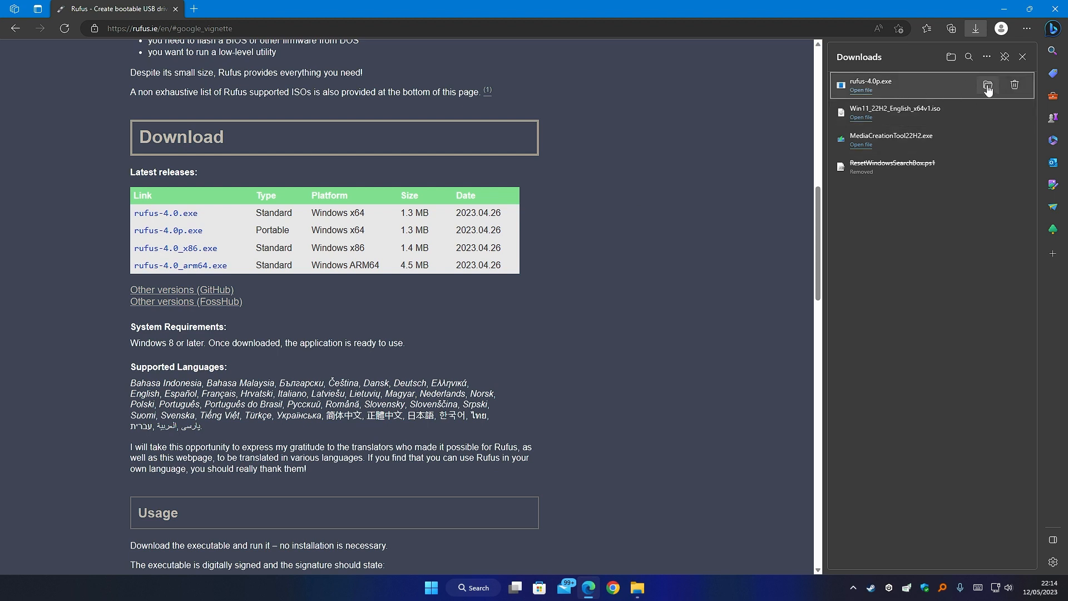
pyautogui.click(1004, 8)
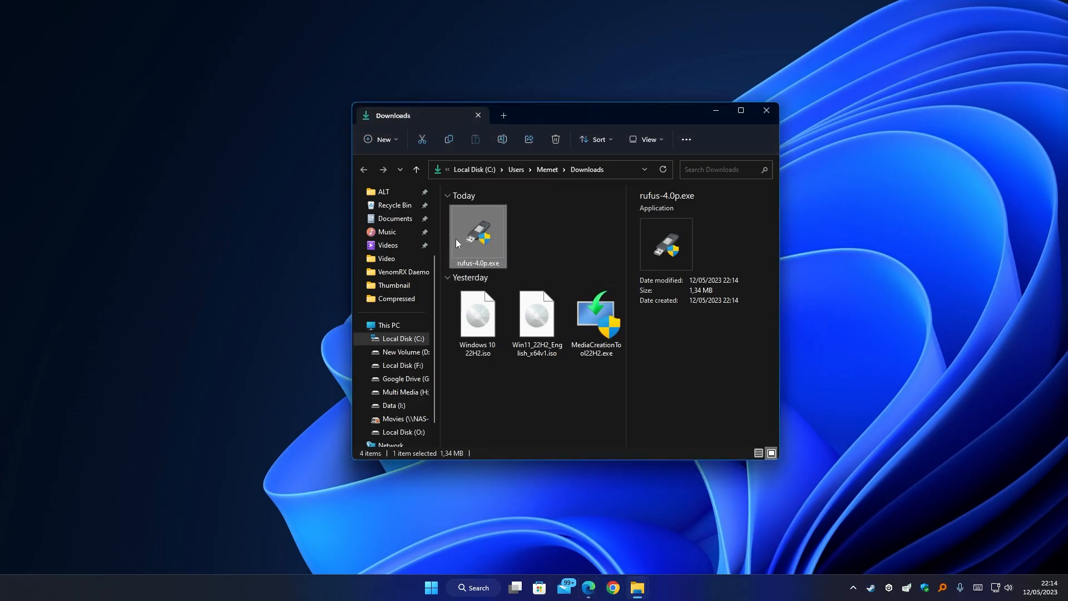
# Launch rufus-4.0p.exe and decline the online update check.
pyautogui.doubleClick(470, 242)
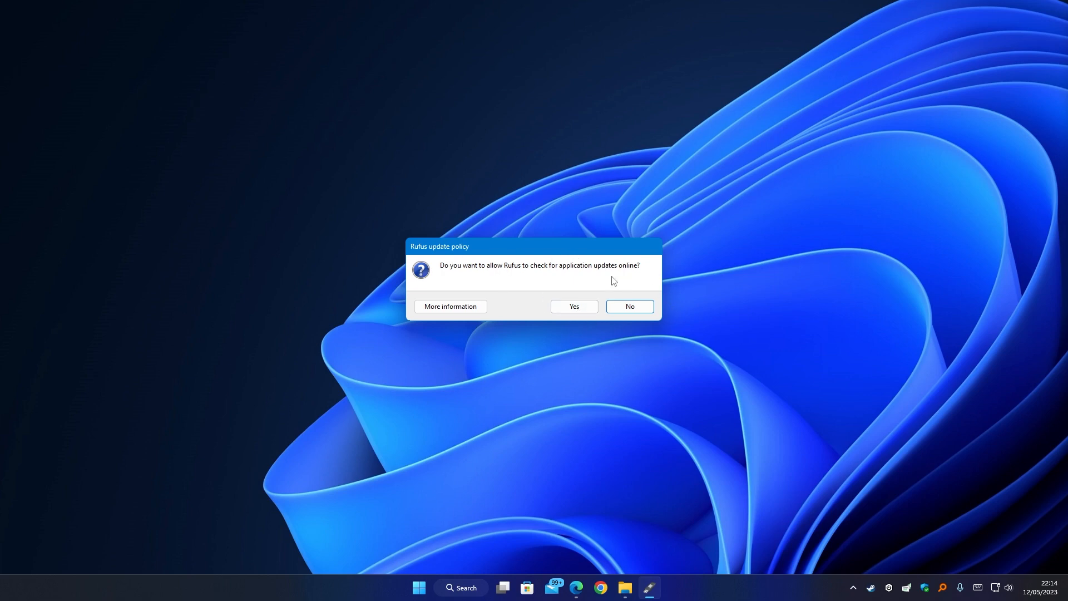
pyautogui.click(639, 307)
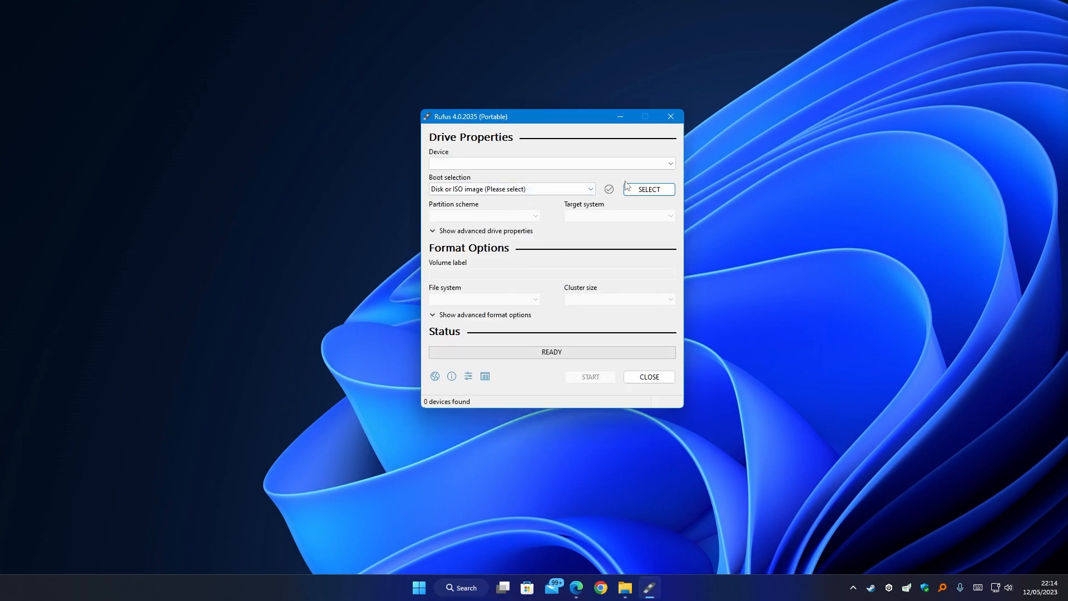
# Recheck the device list until the USB appears, then select NO_LABEL (E:) [16 GB].
pyautogui.click(664, 167)
pyautogui.click(487, 169)
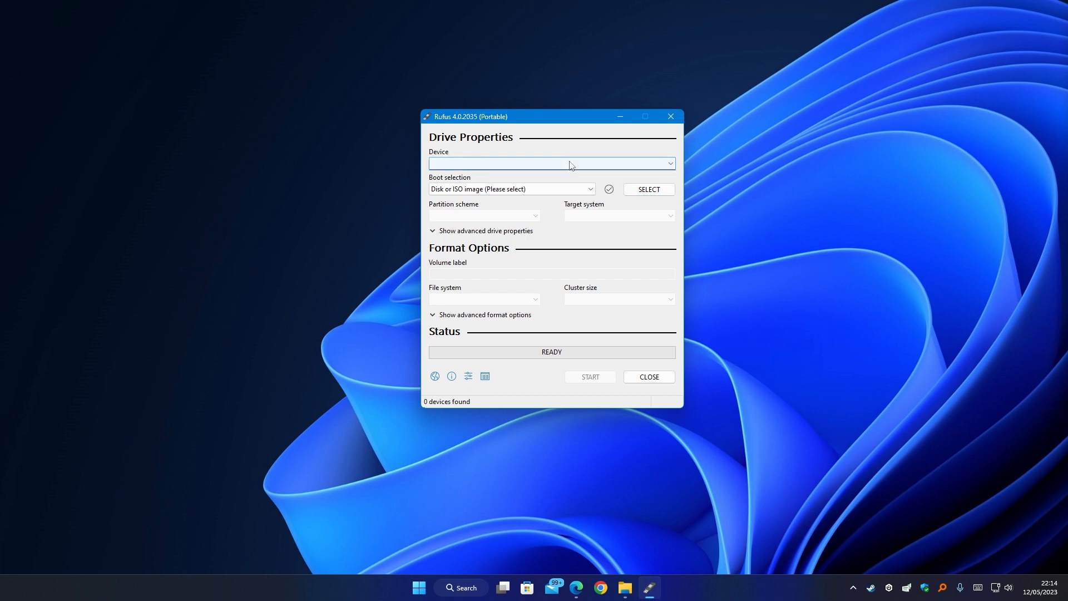
pyautogui.click(575, 167)
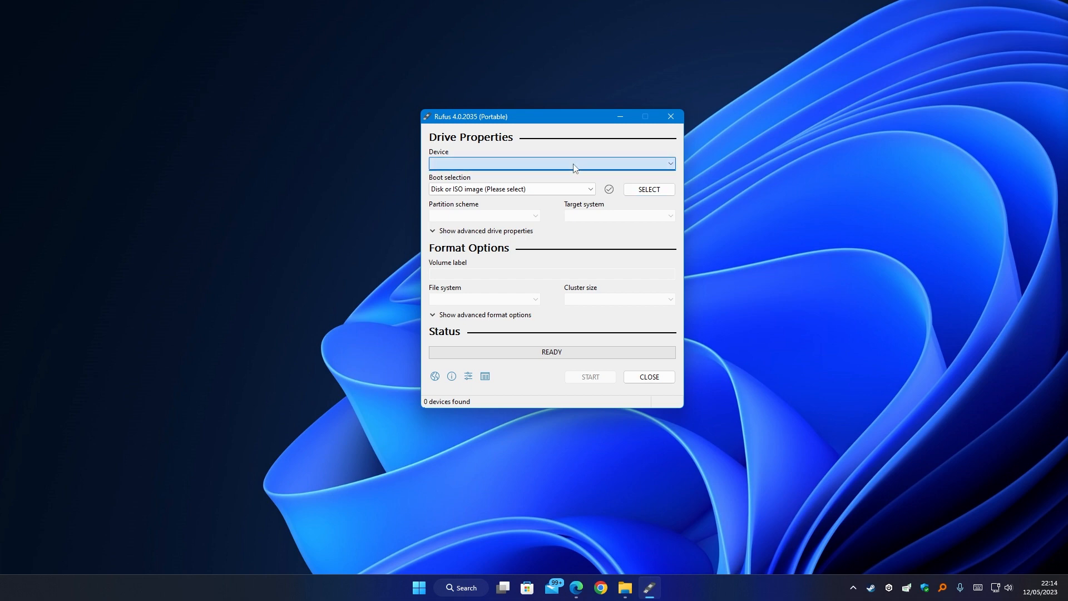
pyautogui.click(573, 164)
pyautogui.click(573, 164)
pyautogui.click(573, 164)
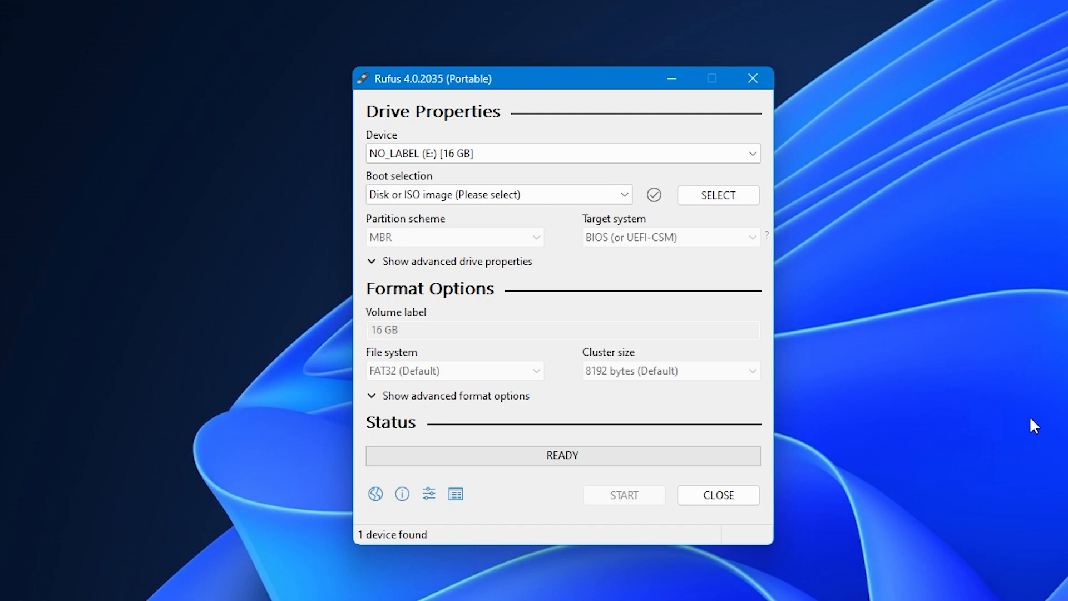
pyautogui.click(694, 153)
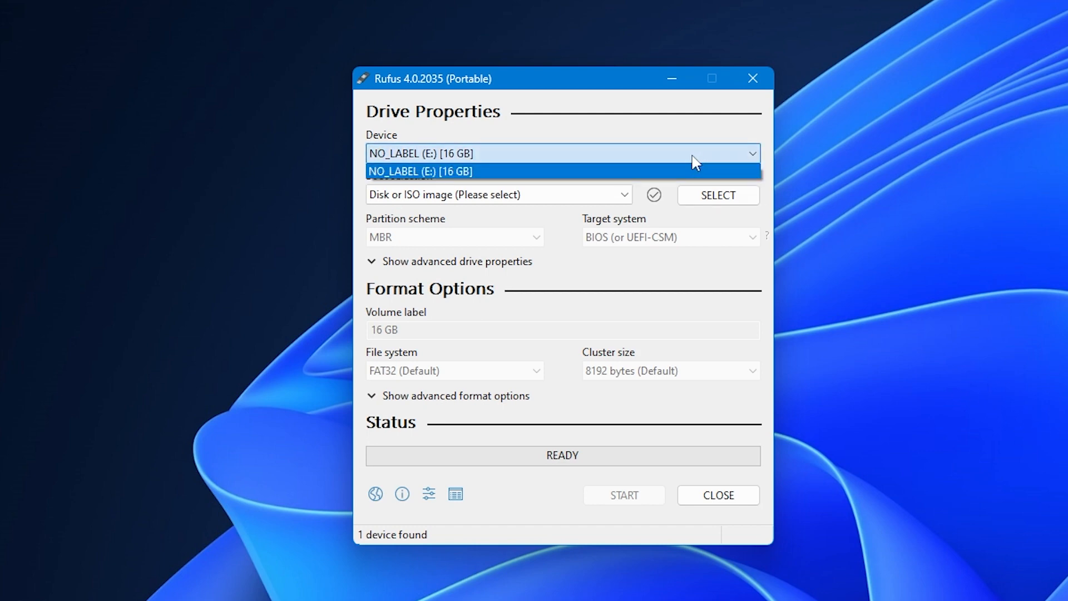
pyautogui.click(644, 168)
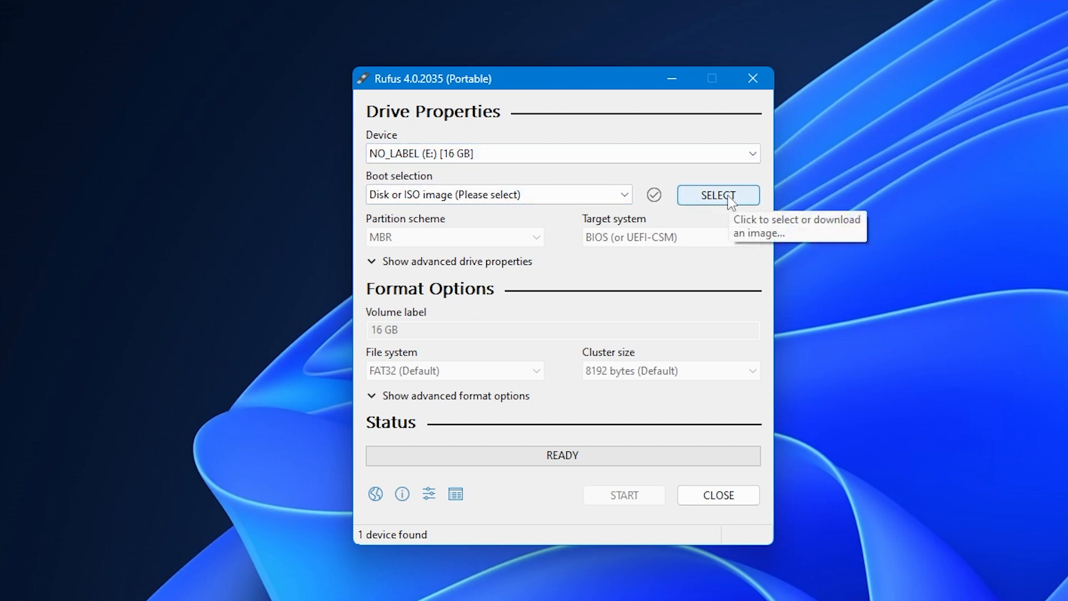
# Keep 'Disk or ISO image' as boot selection and load Windows 10 22H2.iso from Downloads.
pyautogui.click(562, 196)
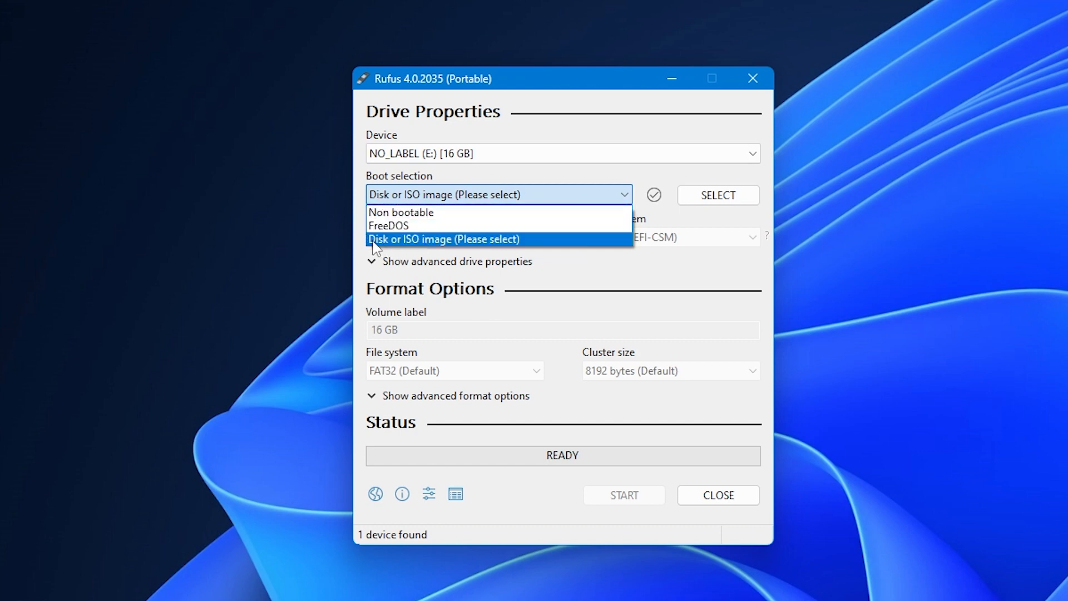
pyautogui.click(458, 243)
pyautogui.click(736, 201)
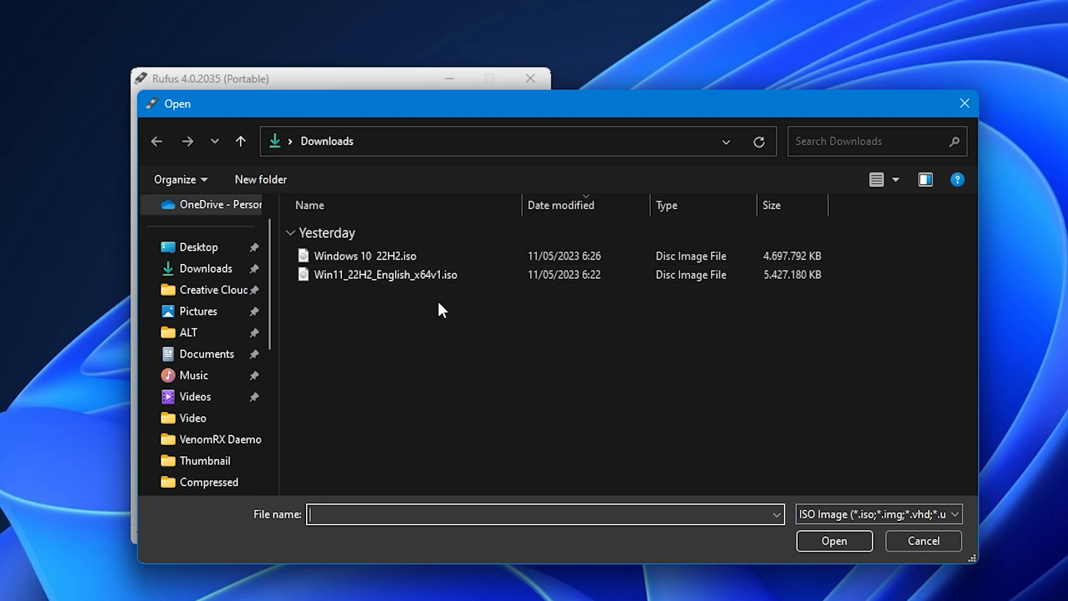
pyautogui.click(410, 254)
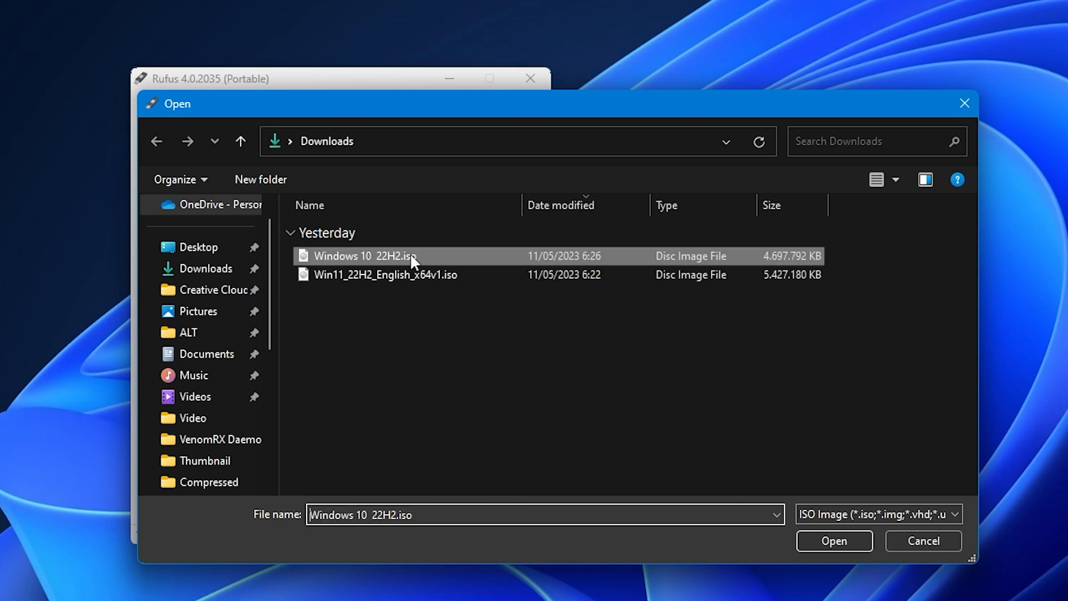
pyautogui.click(832, 541)
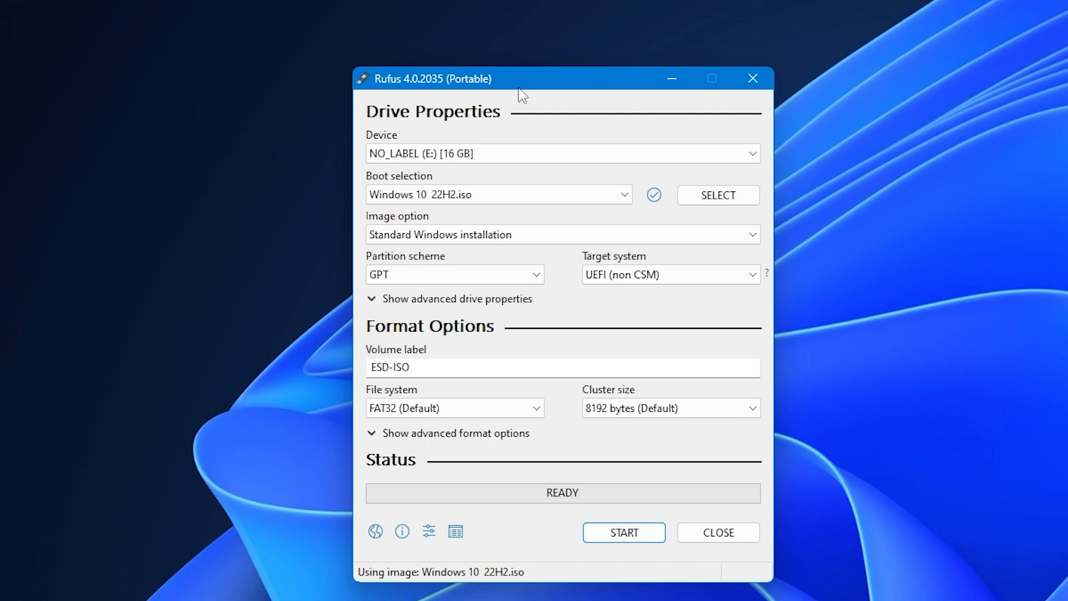
# Keep Standard Windows installation and the GPT partition scheme, reverting a brief switch to MBR.
pyautogui.click(565, 236)
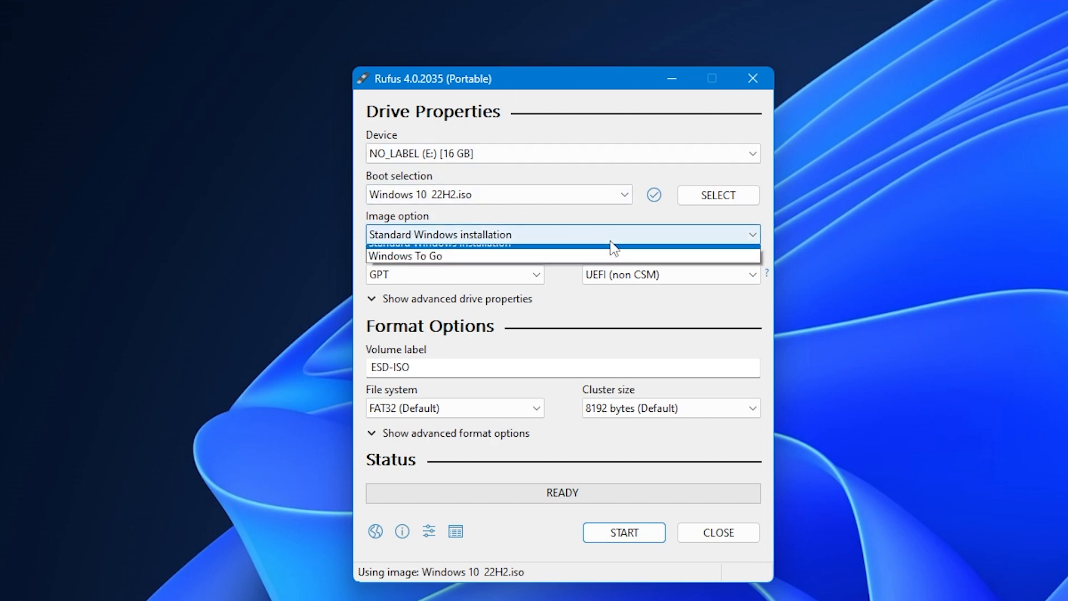
pyautogui.click(573, 248)
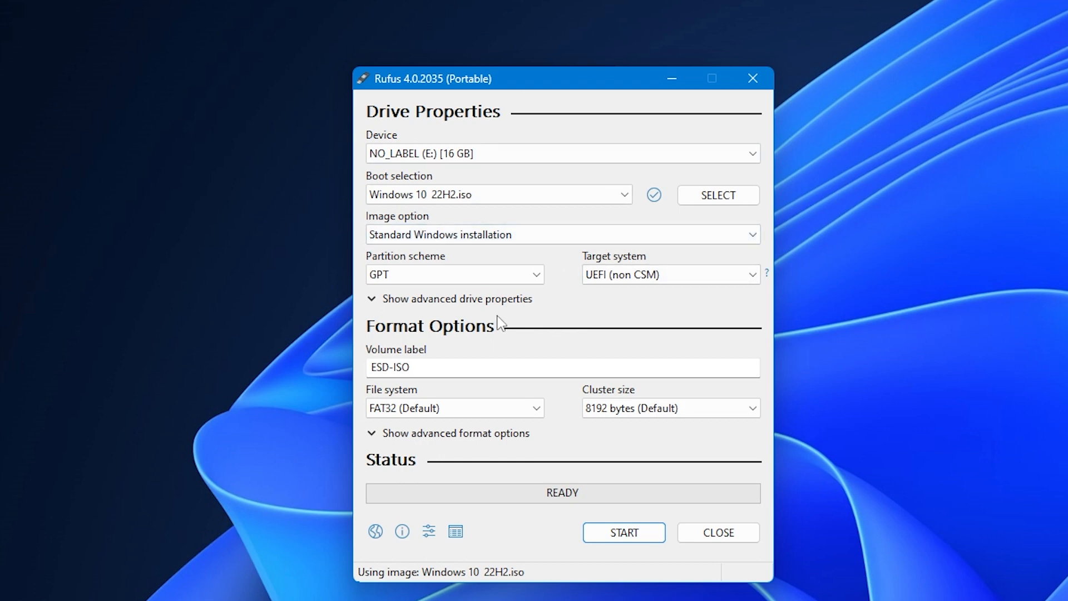
pyautogui.click(528, 282)
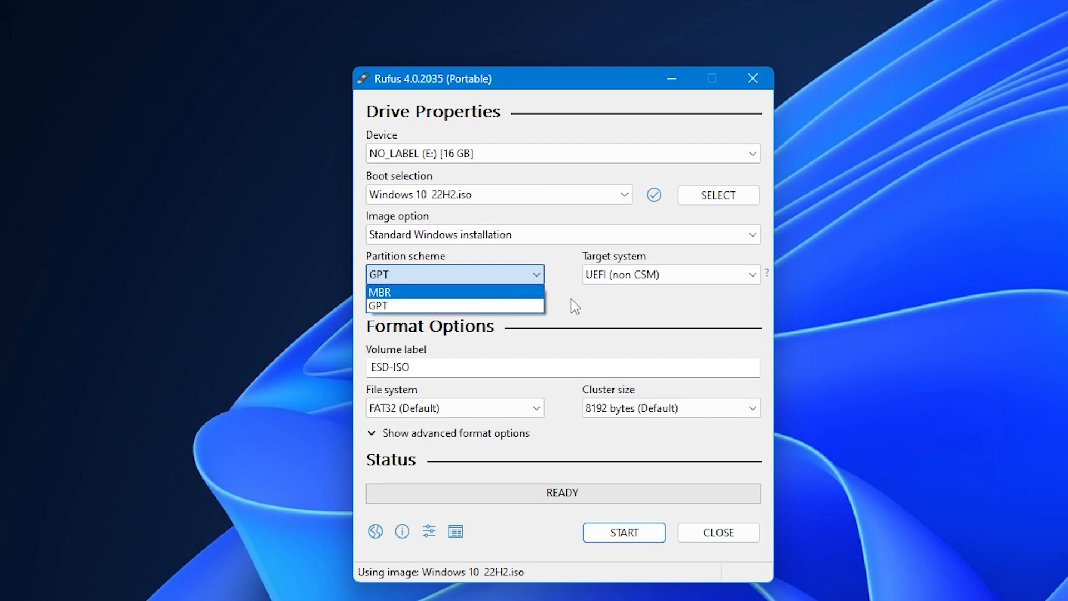
pyautogui.click(514, 293)
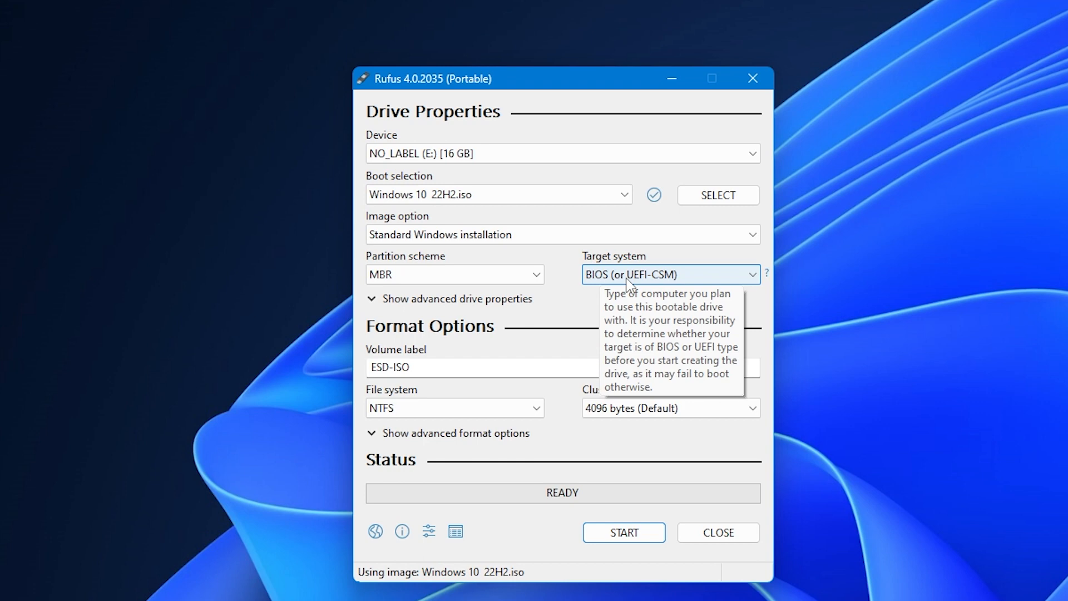
pyautogui.click(467, 278)
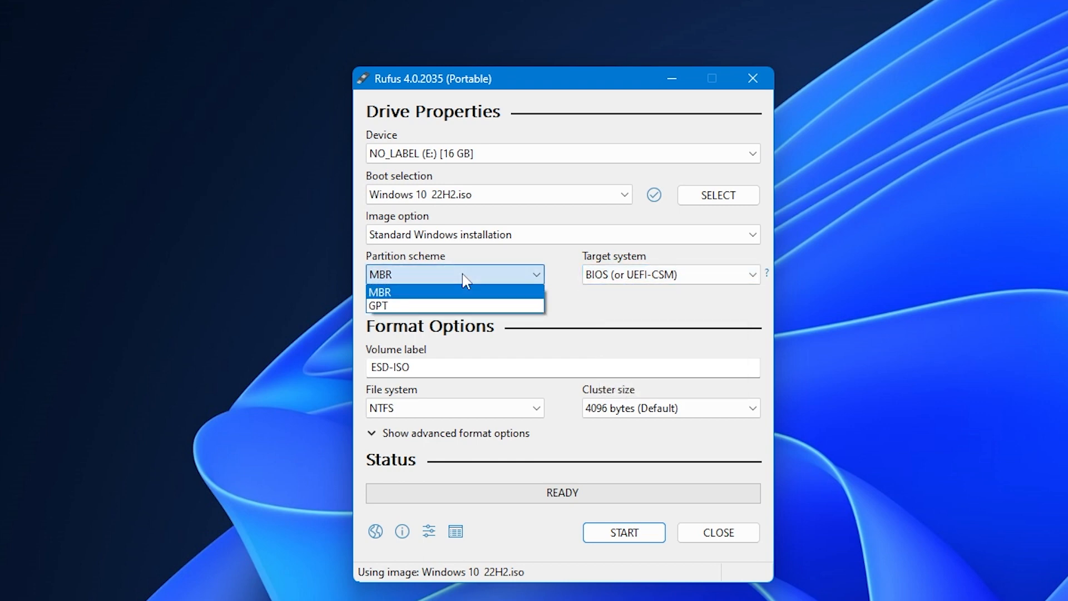
pyautogui.click(445, 306)
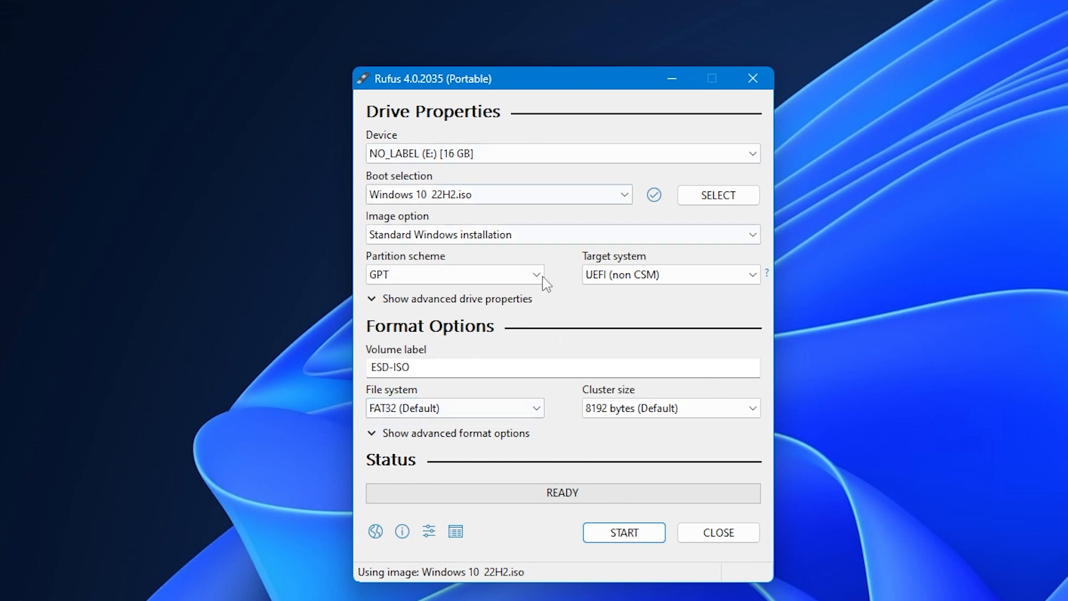
# Start writing Windows 10 22H2 to the USB drive with all Windows User Experience options unticked.
pyautogui.click(625, 532)
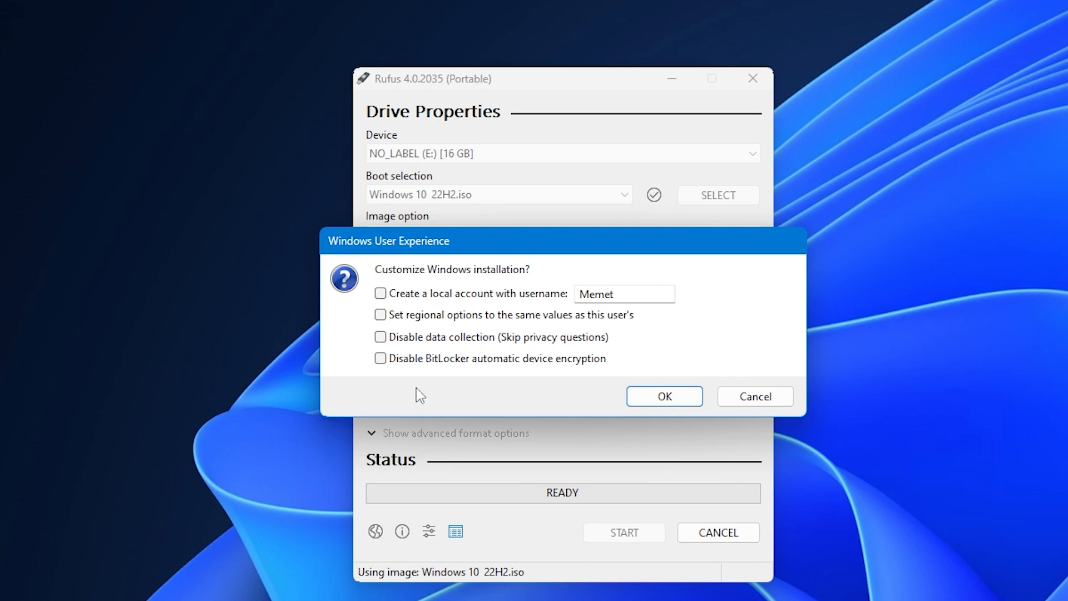
pyautogui.click(648, 396)
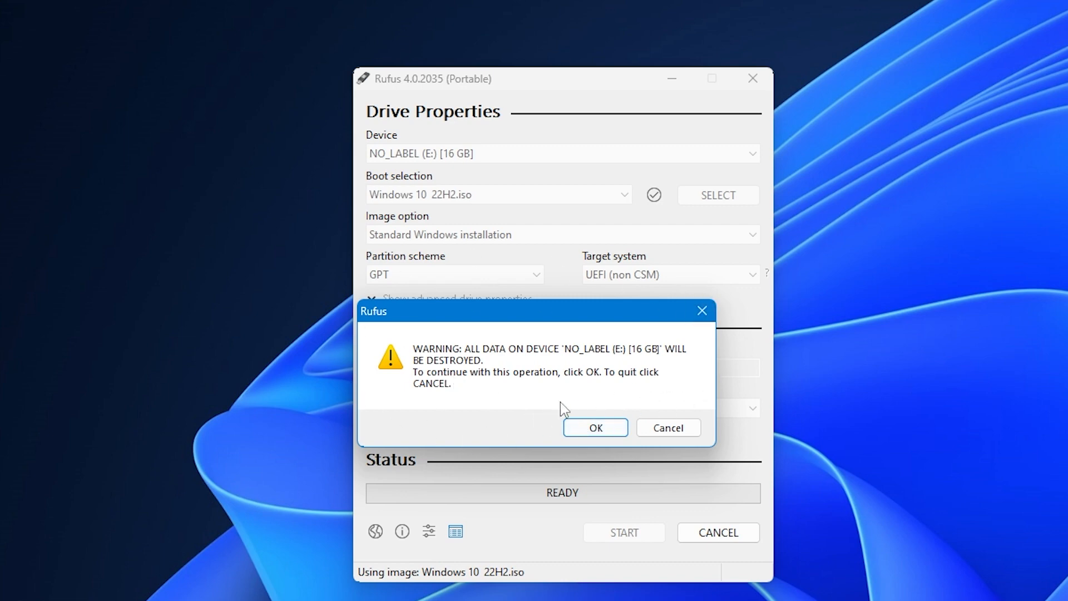
# Confirm erasing all data on the 16 GB NO_LABEL (E:) drive so the write proceeds.
pyautogui.click(605, 429)
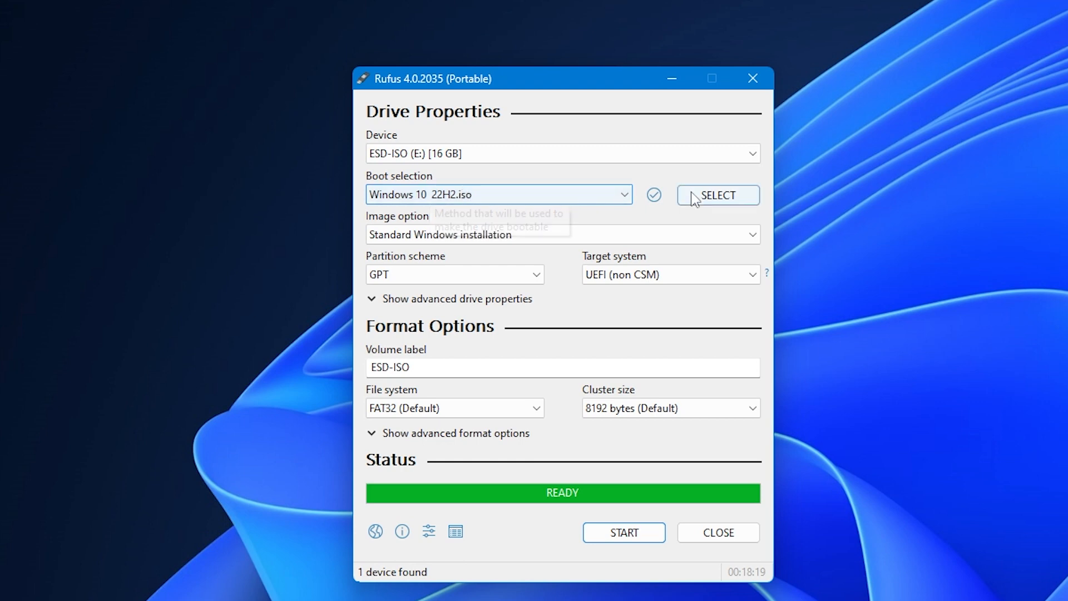
# Load Win11_22H2_English_x64v1.iso as the boot image for the USB drive.
pyautogui.click(670, 158)
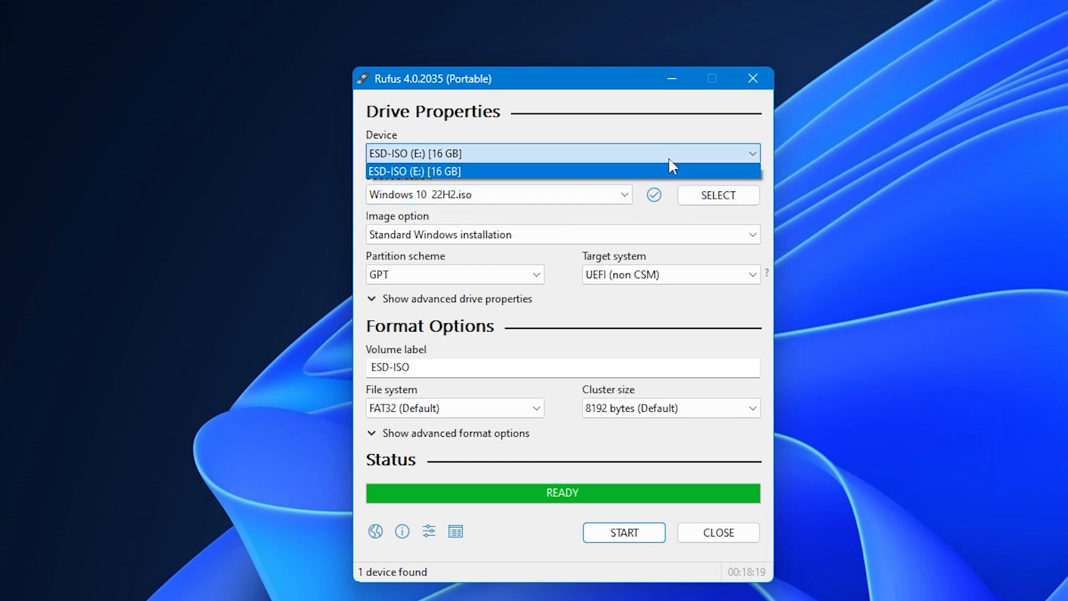
pyautogui.click(713, 218)
pyautogui.click(723, 199)
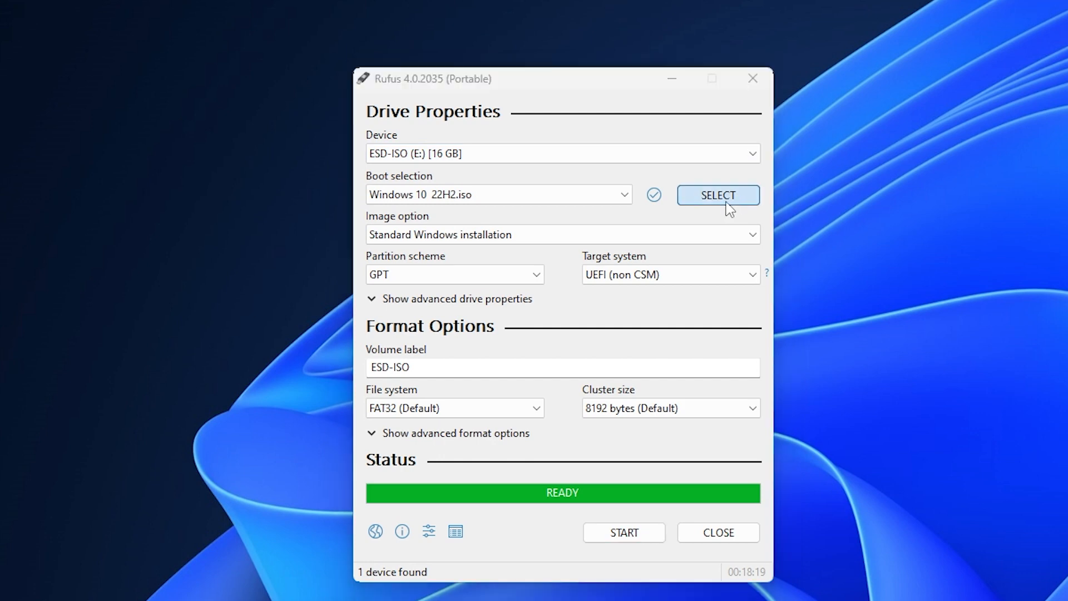
pyautogui.doubleClick(349, 273)
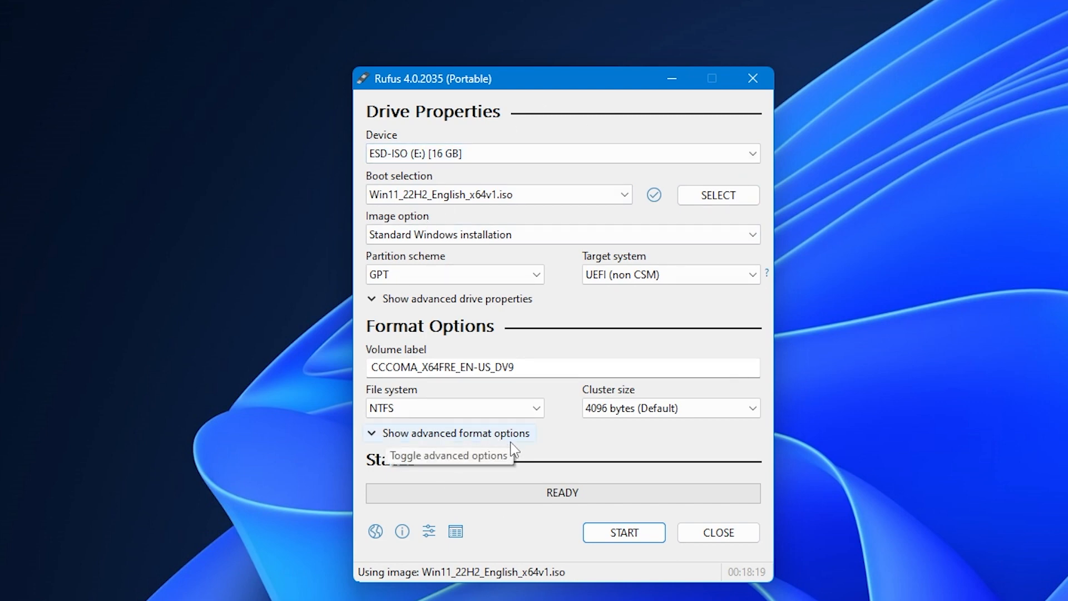
# Start writing Windows 11, unticking the RAM/Secure Boot/TPM and online account removal options.
pyautogui.click(603, 534)
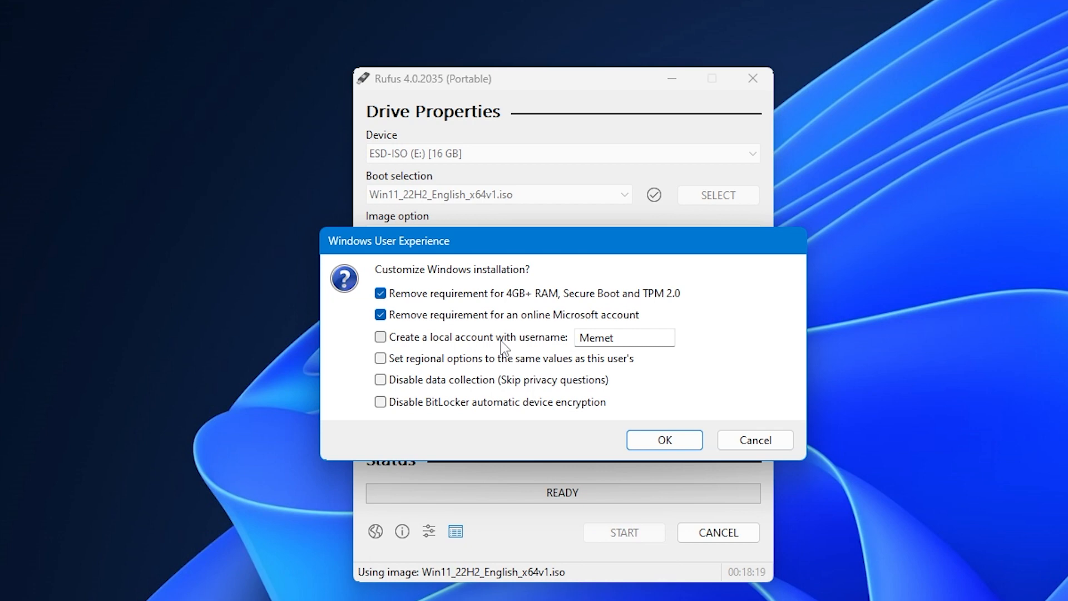
pyautogui.click(381, 294)
pyautogui.click(380, 315)
# Cancel the Windows 11 write and close Rufus.
pyautogui.click(752, 440)
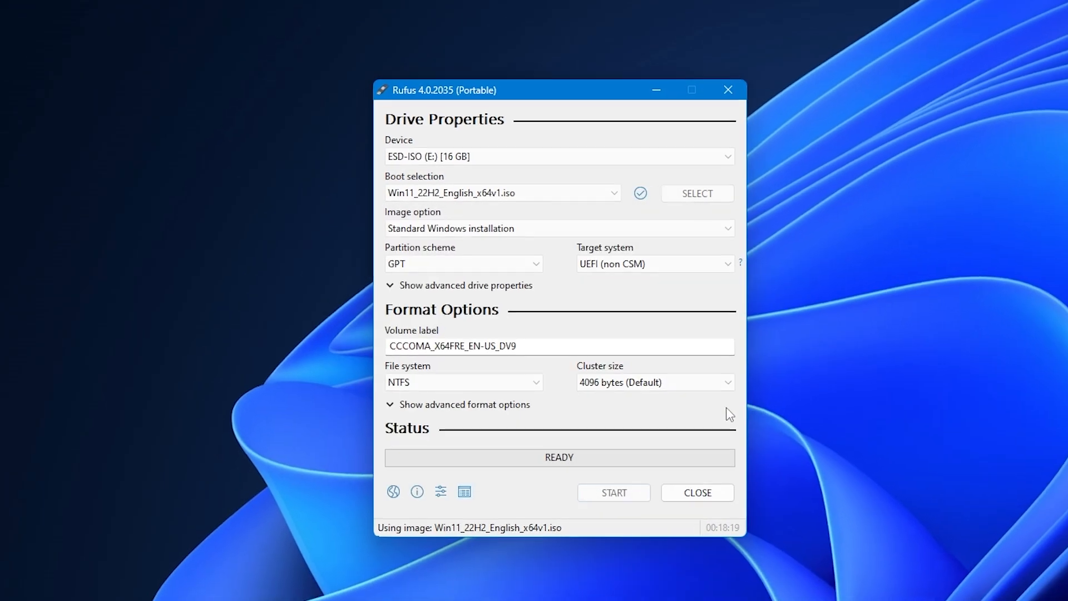
pyautogui.click(698, 493)
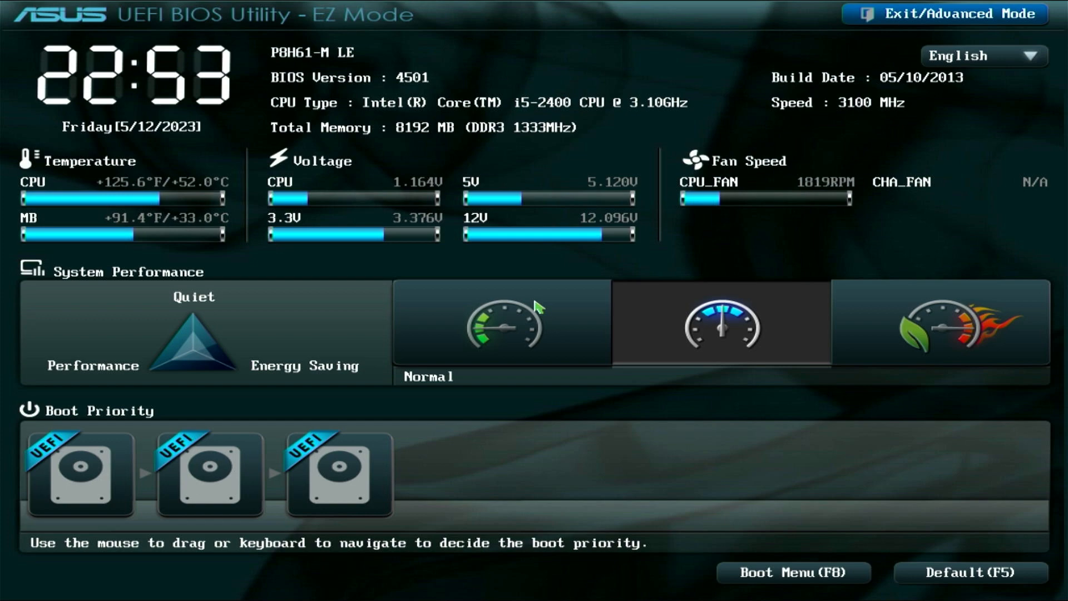
# In Advanced Mode, set Boot Option #1 to the UEFI SanDisk USB drive.
pyautogui.press('Escape')
pyautogui.press('Down')
pyautogui.press('Return')
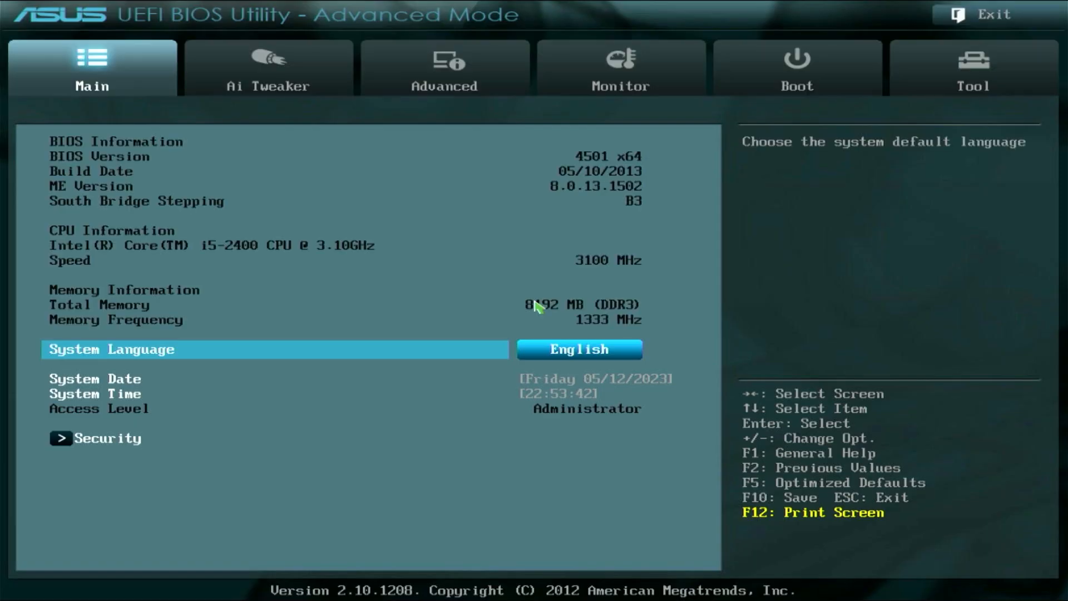
pyautogui.press('Left')
pyautogui.press('Left')
pyautogui.press('Down')
pyautogui.press('Down')
pyautogui.press('Down')
pyautogui.press('Down')
pyautogui.press('Down')
pyautogui.press('Down')
pyautogui.press('Return')
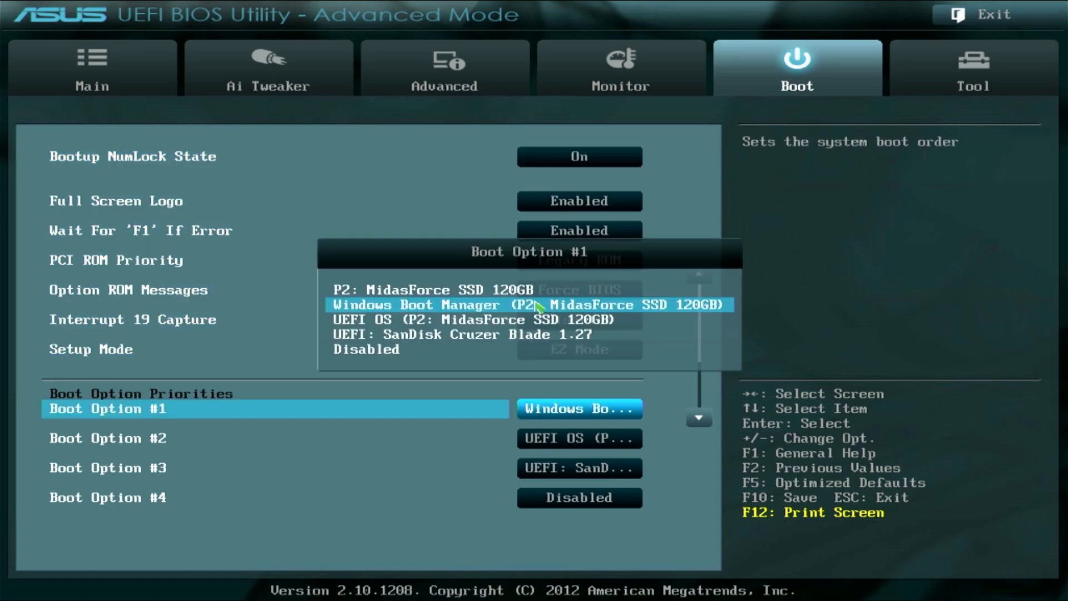
pyautogui.press('Down')
pyautogui.press('Down')
pyautogui.press('Down')
pyautogui.press('Up')
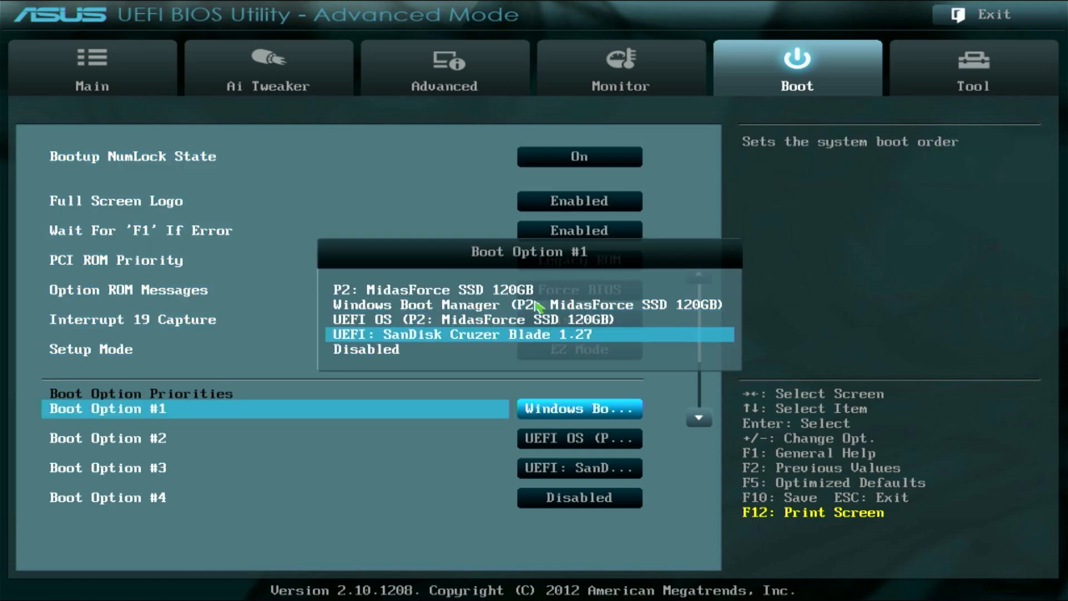
pyautogui.press('Return')
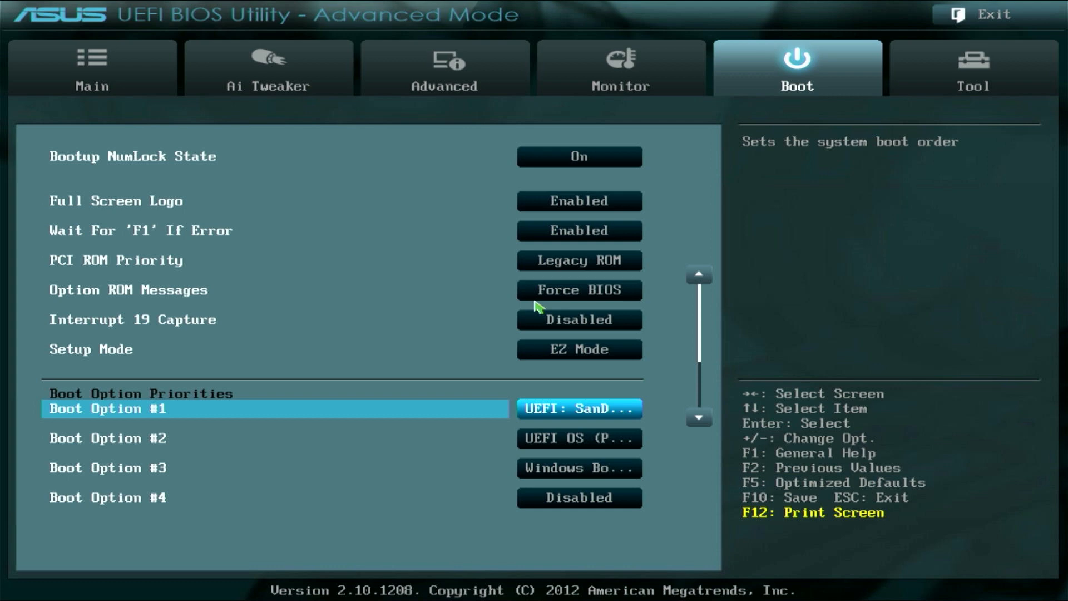
# Review the boot settings and exit back to the EZ Mode overview.
pyautogui.press('Down')
pyautogui.press('Down')
pyautogui.press('Down')
pyautogui.press('Down')
pyautogui.press('Up')
pyautogui.press('Up')
pyautogui.press('Up')
pyautogui.press('Up')
pyautogui.press('Up')
pyautogui.press('Up')
pyautogui.press('Up')
pyautogui.press('Up')
pyautogui.press('Up')
pyautogui.press('Up')
pyautogui.press('Up')
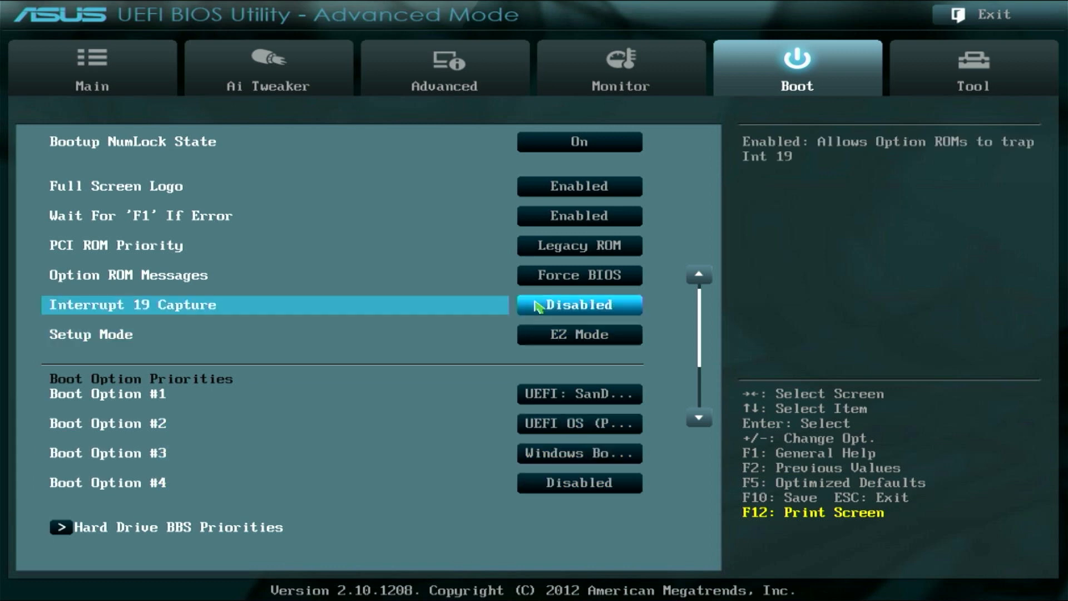
pyautogui.press('Right')
pyautogui.press('Escape')
pyautogui.press('Up')
pyautogui.press('Up')
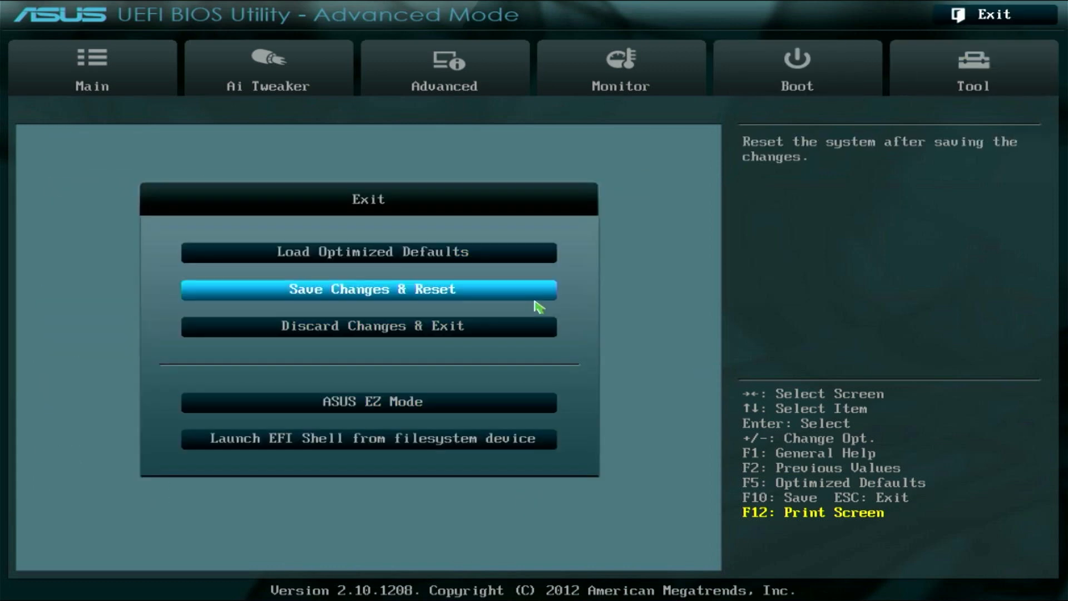
pyautogui.press('Up')
pyautogui.press('Down')
pyautogui.press('Down')
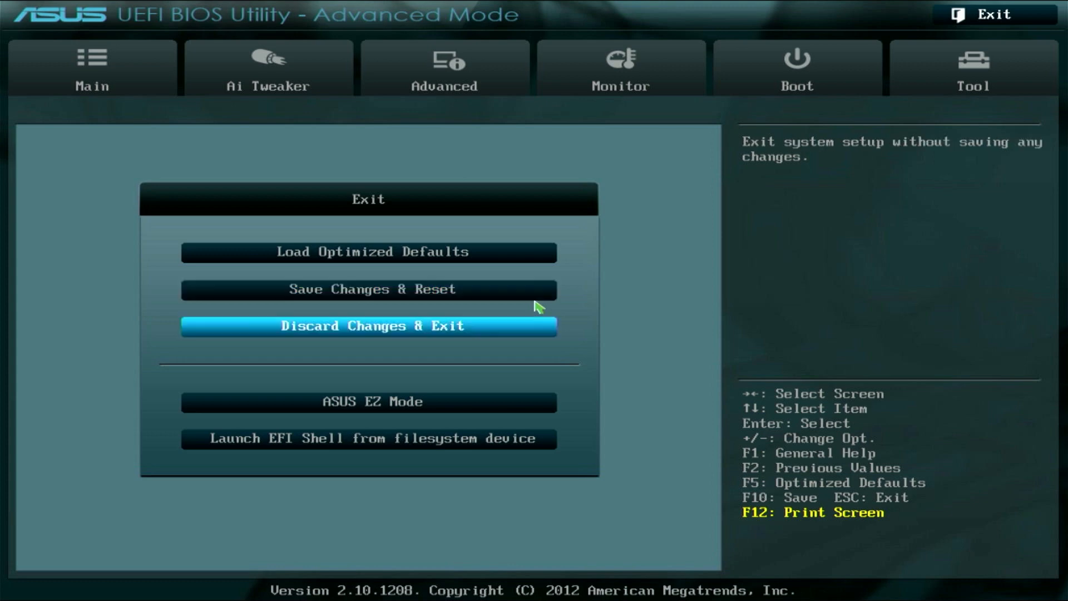
pyautogui.press('Down')
pyautogui.press('Down')
pyautogui.press('Up')
pyautogui.press('Return')
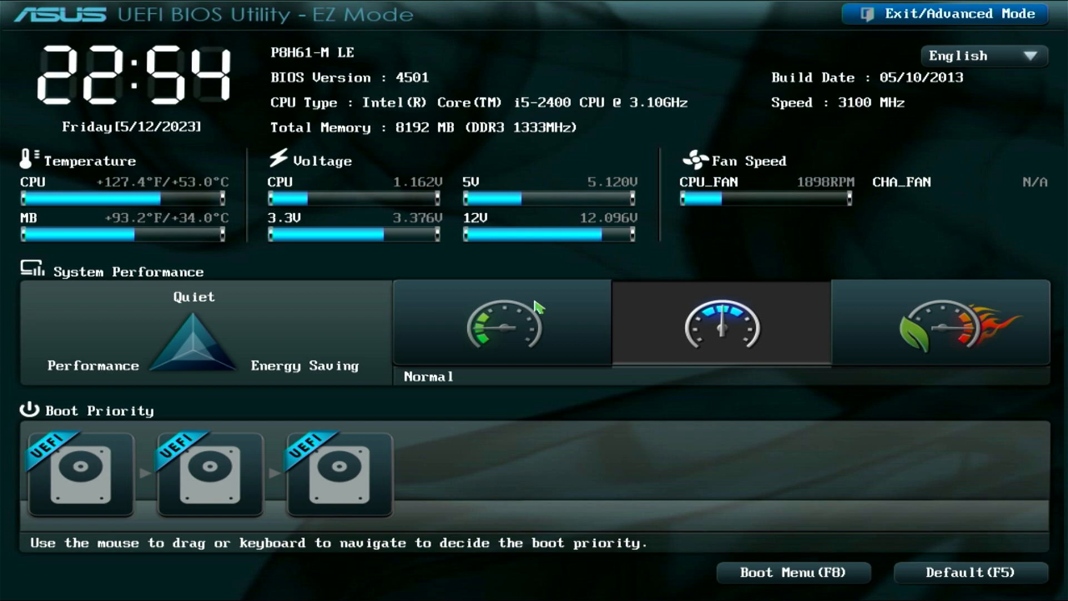
# Boot once from UEFI: SanDisk Cruzer Blade using the F8 boot menu.
pyautogui.press('F8')
pyautogui.press('Down')
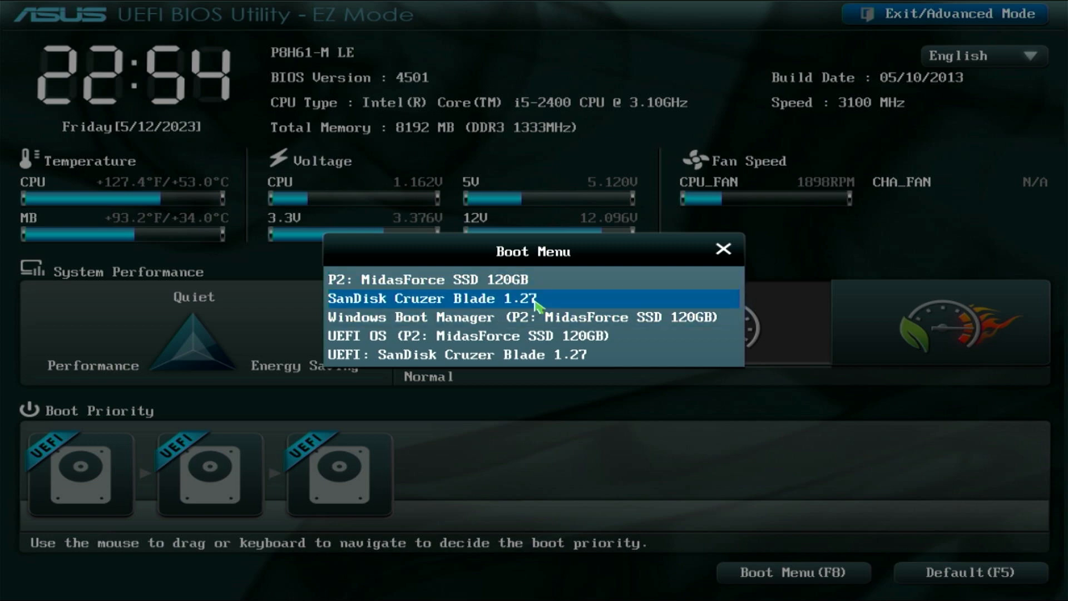
pyautogui.press('Down')
pyautogui.press('Down')
pyautogui.press('Down')
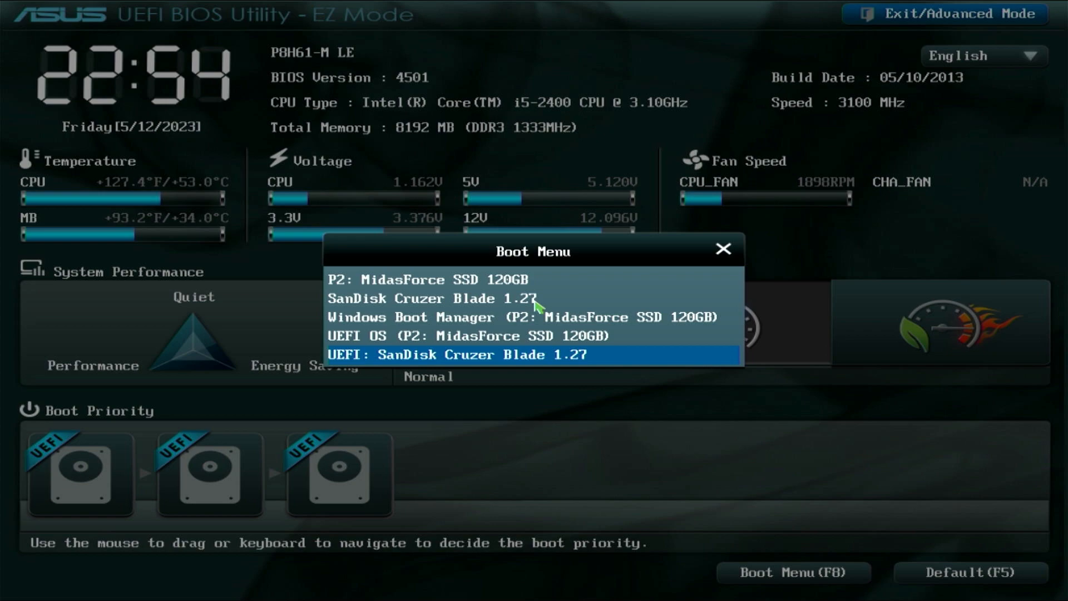
pyautogui.click(535, 301)
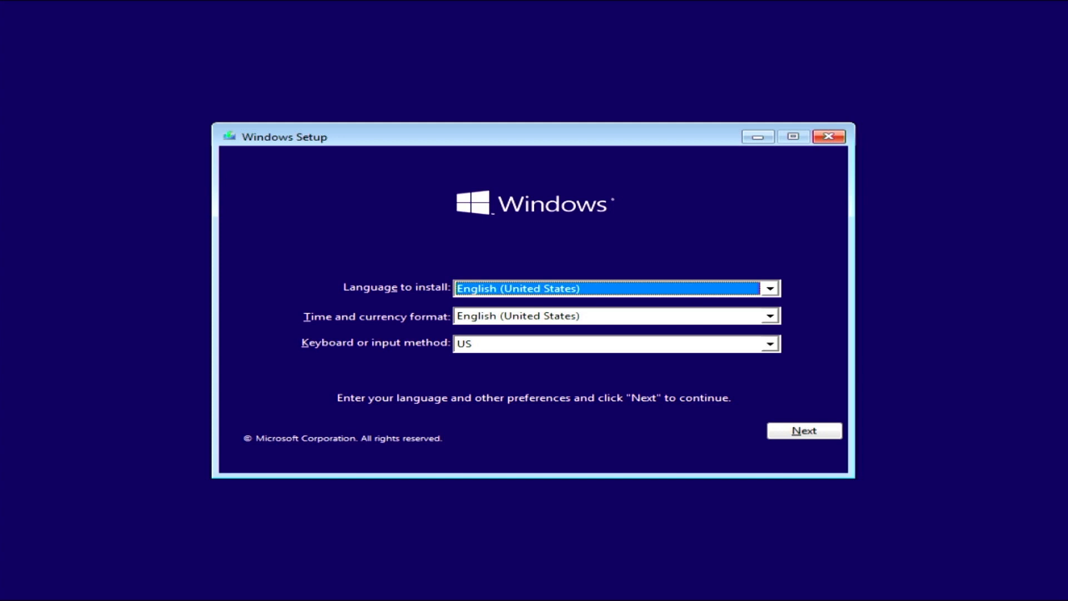
# Keep English (United States) and US keyboard, choose Indonesian (Indonesia) time and currency format, and continue.
pyautogui.click(689, 292)
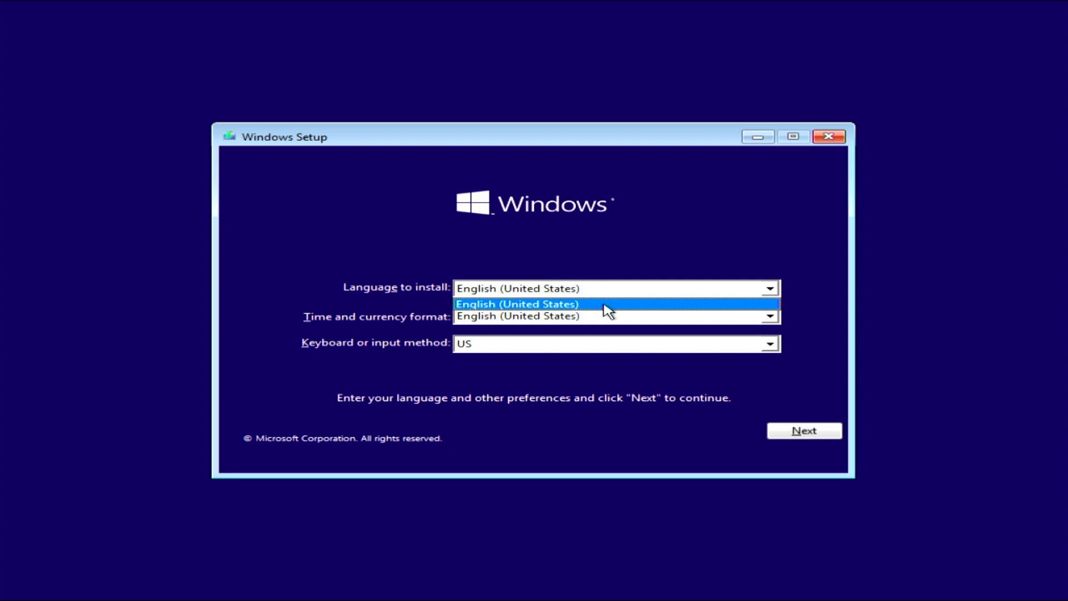
pyautogui.click(662, 265)
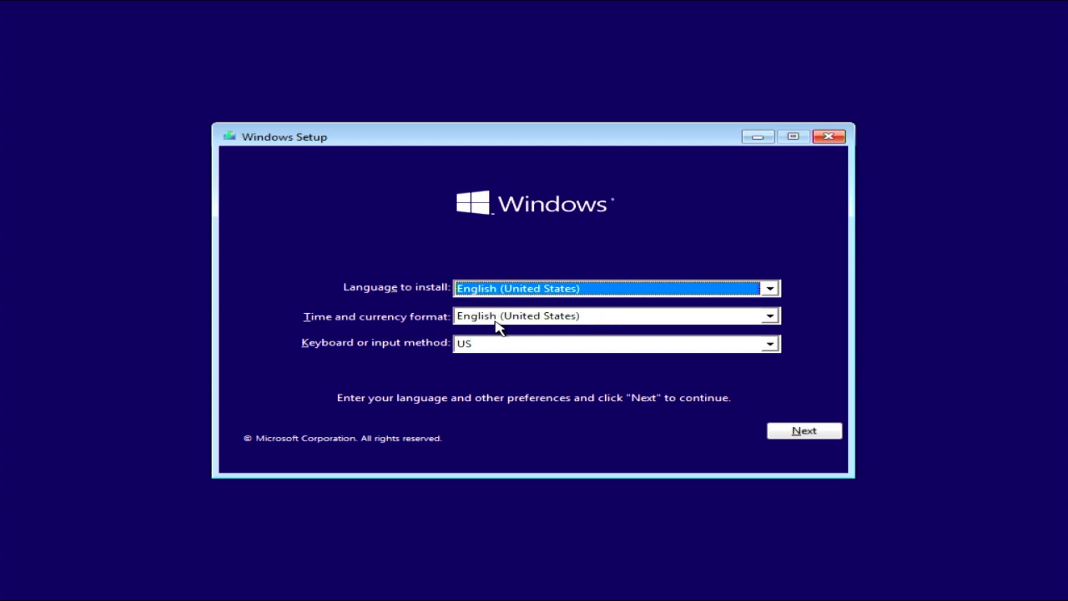
pyautogui.click(514, 320)
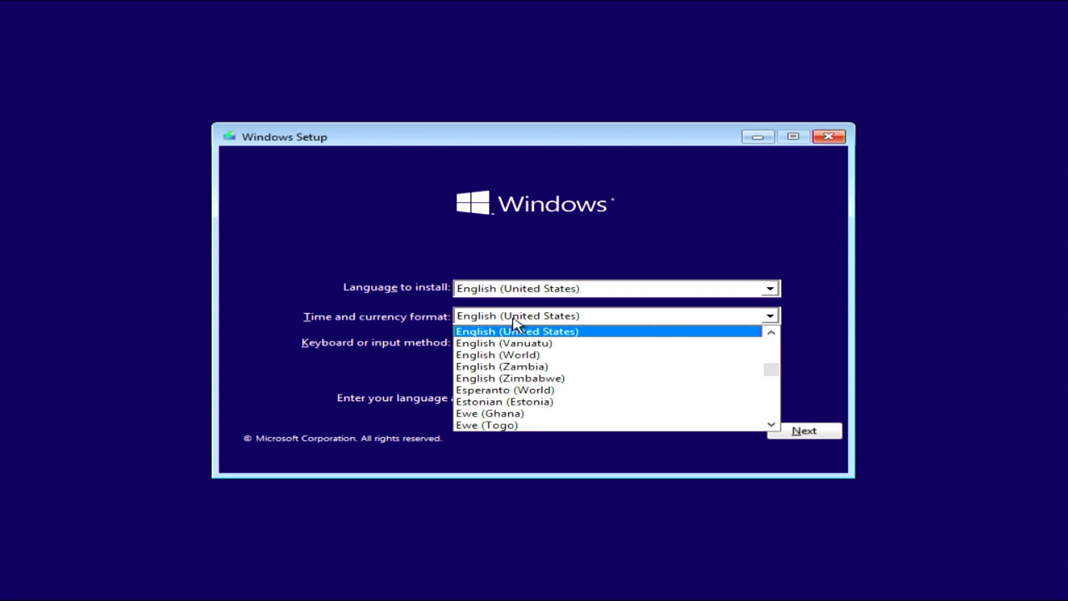
pyautogui.write('in')
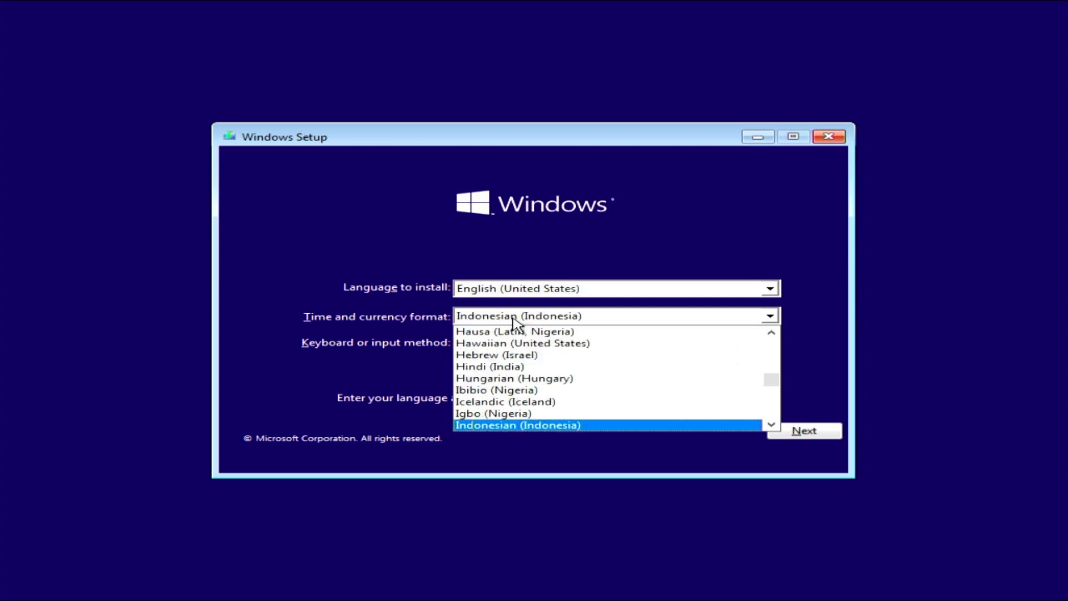
pyautogui.click(514, 320)
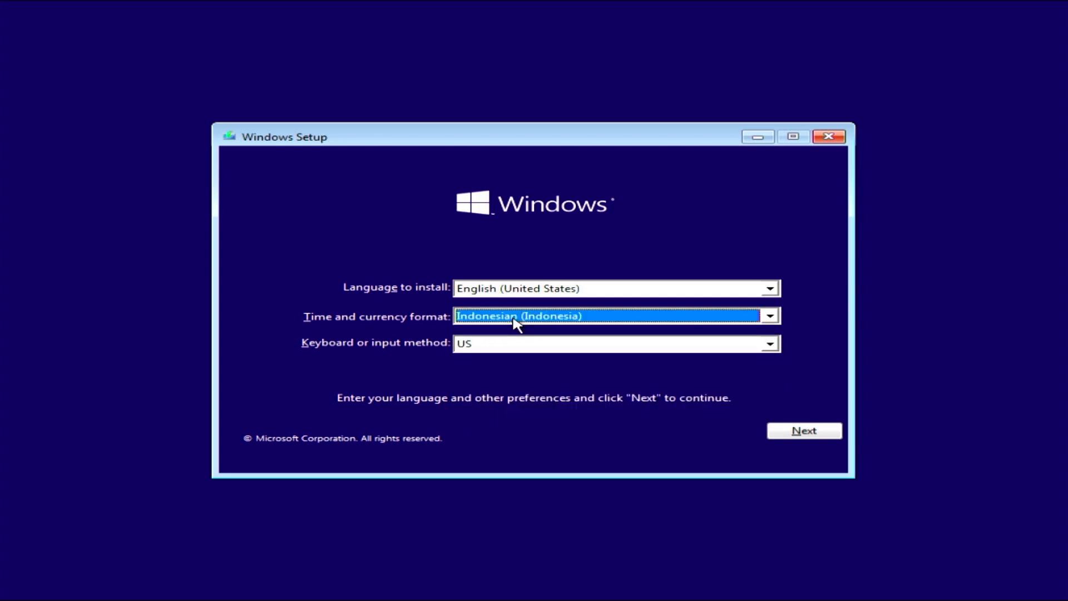
pyautogui.click(499, 349)
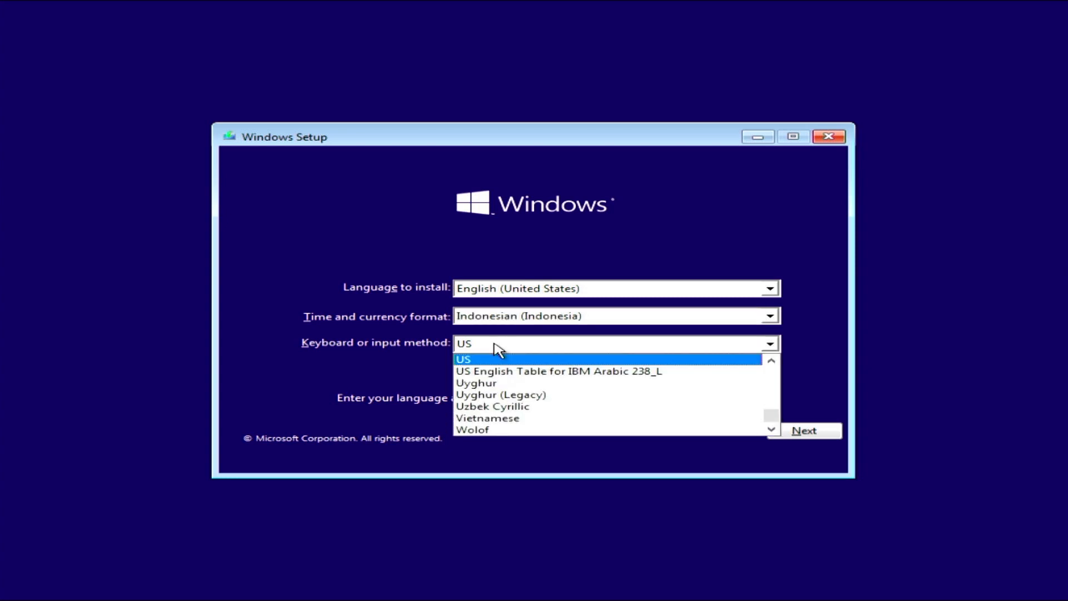
pyautogui.click(489, 344)
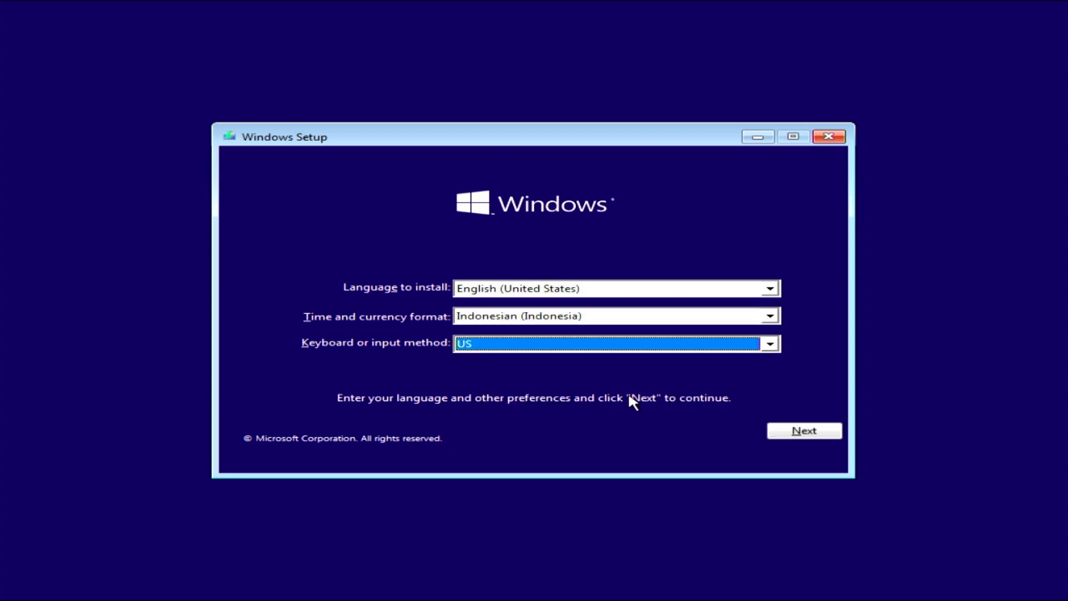
pyautogui.click(788, 432)
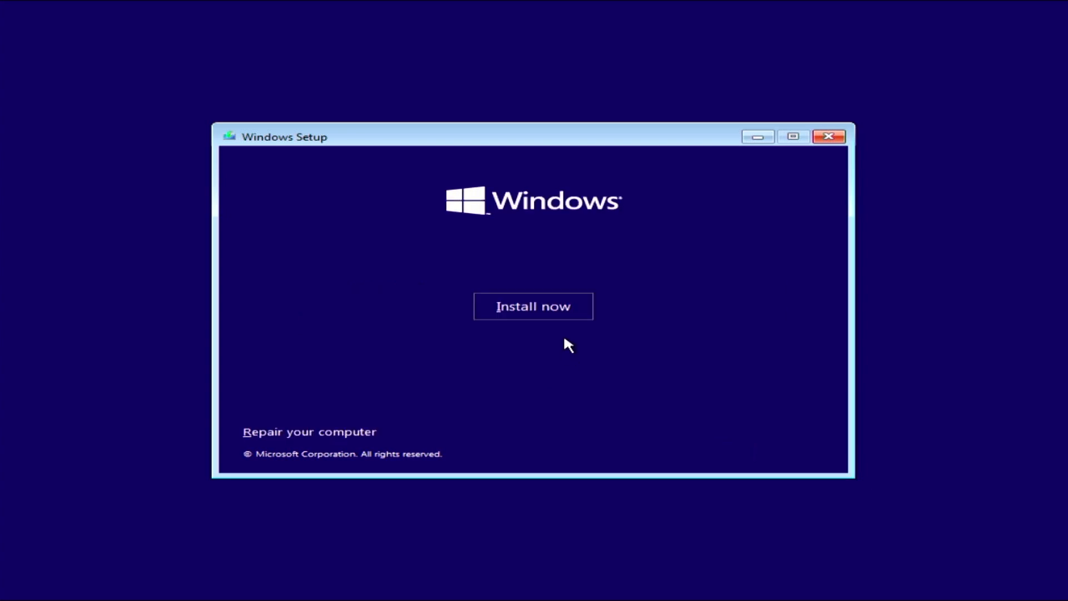
# Start the Windows installation and choose 'I don't have a product key'.
pyautogui.click(541, 312)
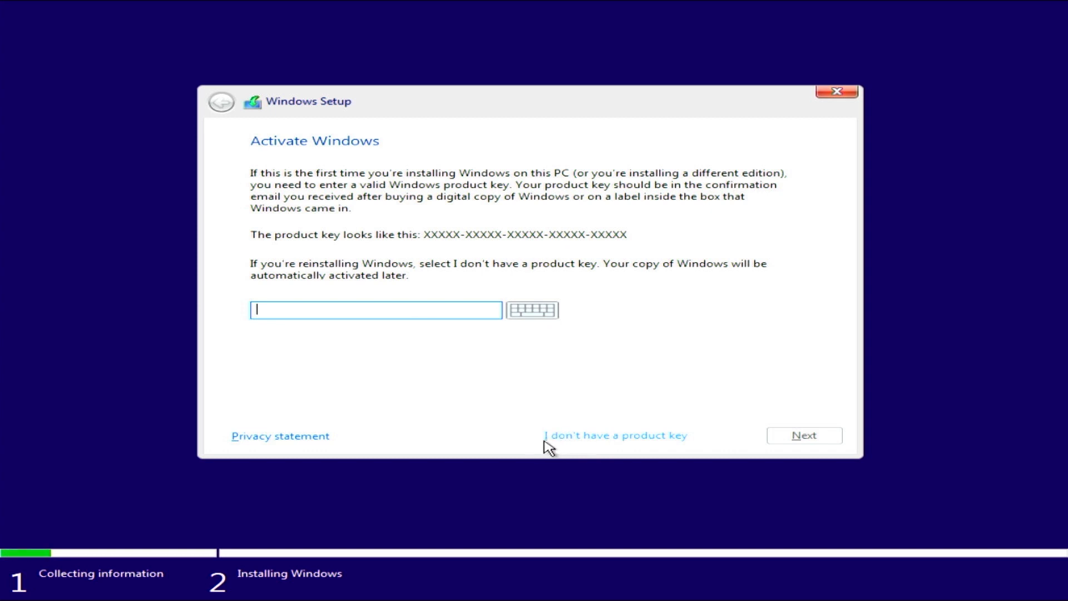
pyautogui.click(609, 442)
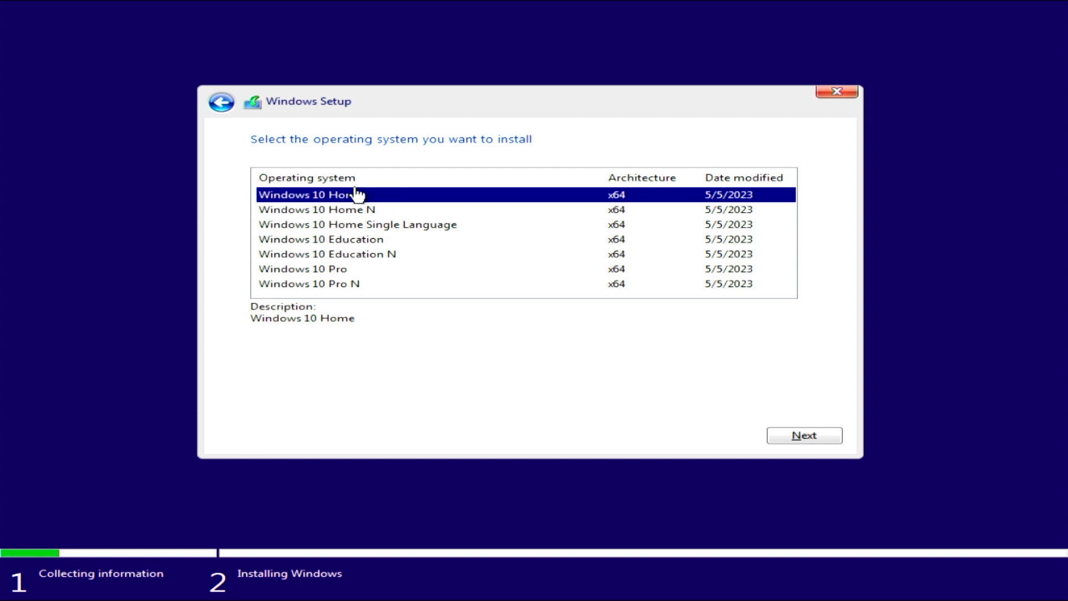
# Select Windows 10 Pro from the edition list and proceed.
pyautogui.click(359, 272)
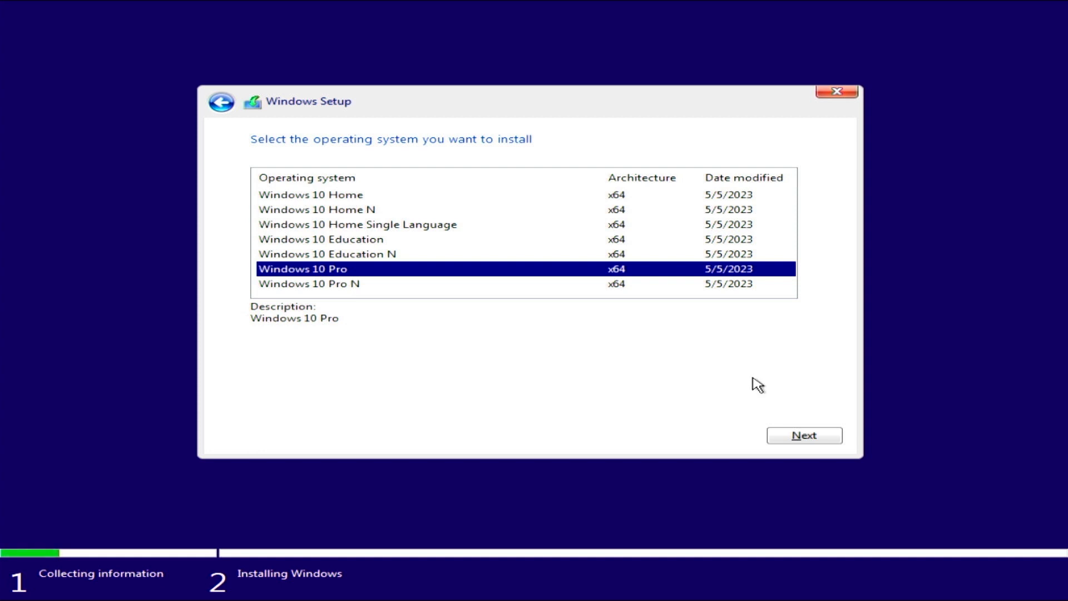
pyautogui.click(805, 435)
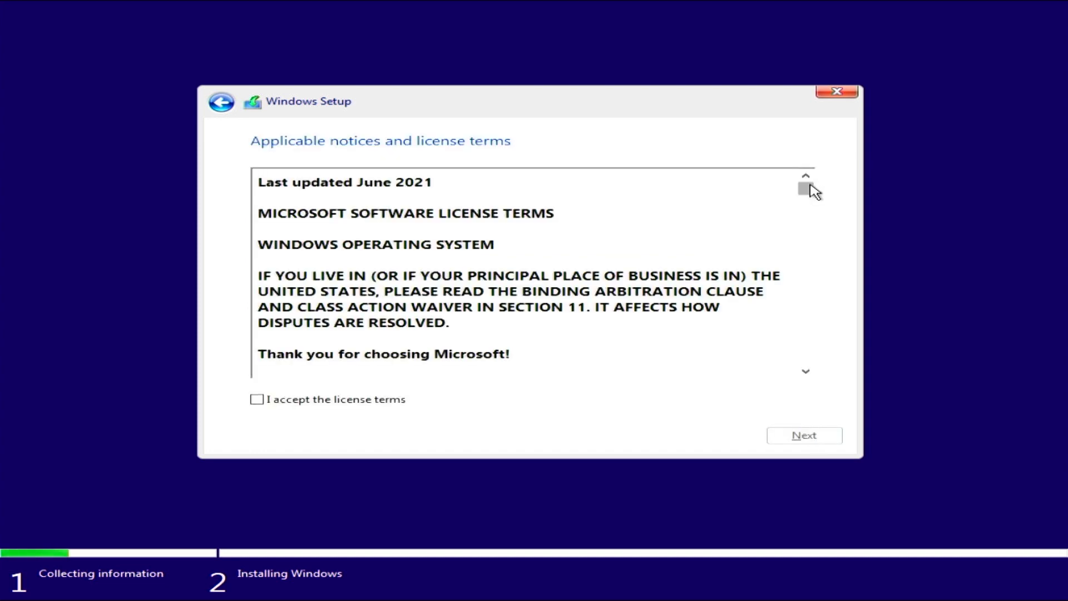
# Scroll through the license text, tick 'I accept the license terms', and proceed.
pyautogui.moveTo(806, 192); pyautogui.dragTo(757, 375)
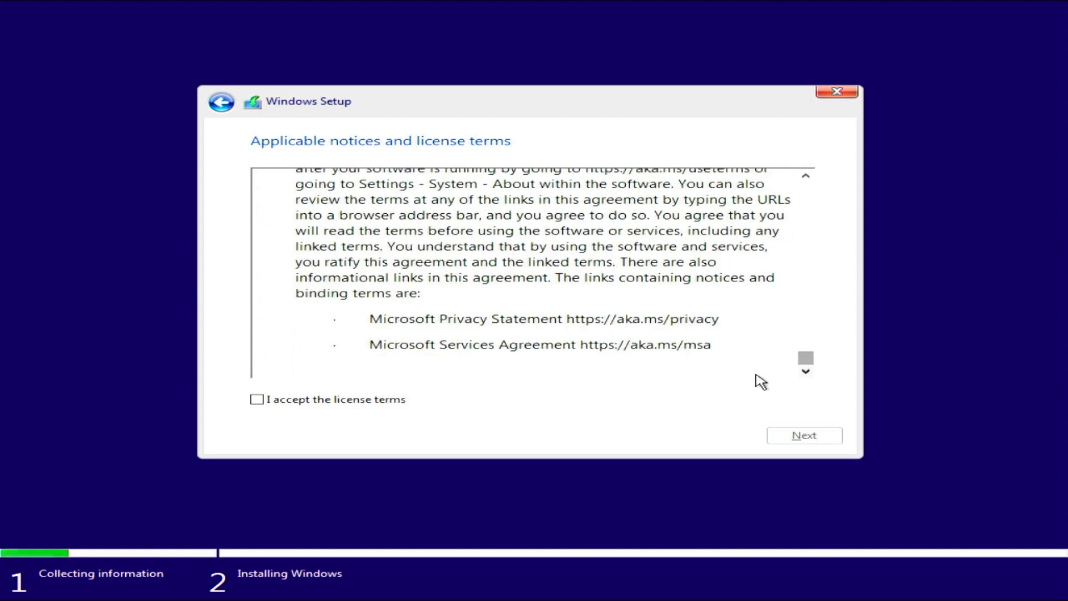
pyautogui.click(291, 401)
pyautogui.click(785, 440)
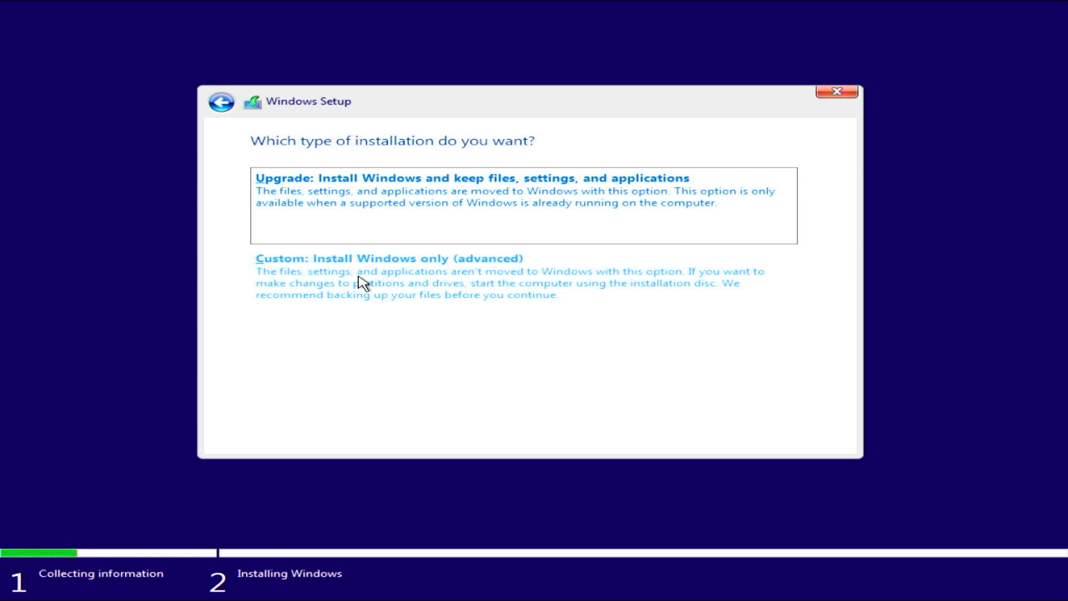
# Choose the Custom install and select each Drive 0 partition in turn, ending on the 530 MB Recovery partition.
pyautogui.click(567, 282)
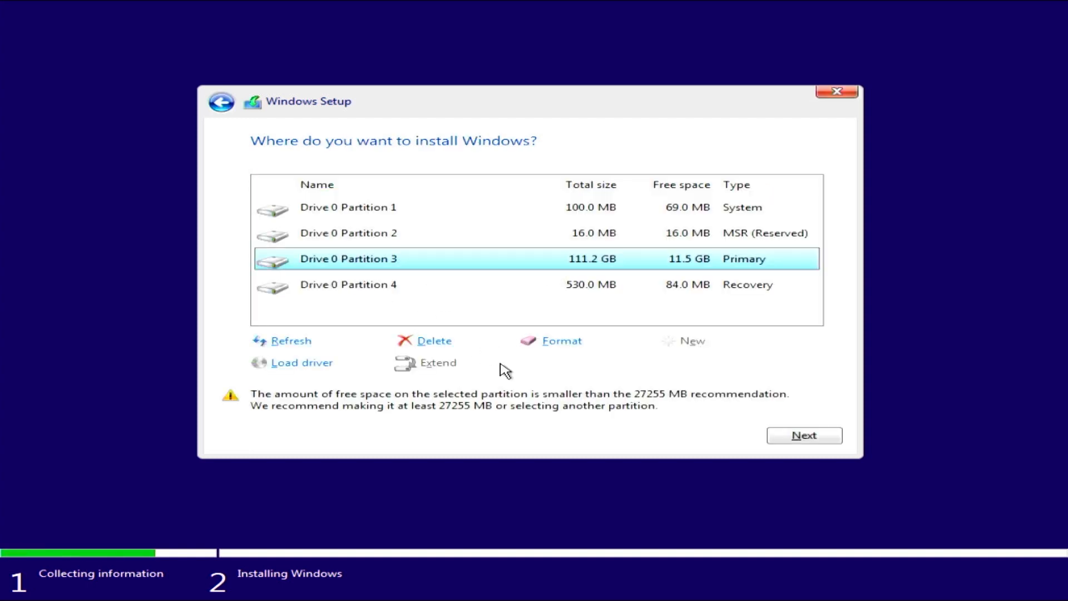
pyautogui.click(604, 290)
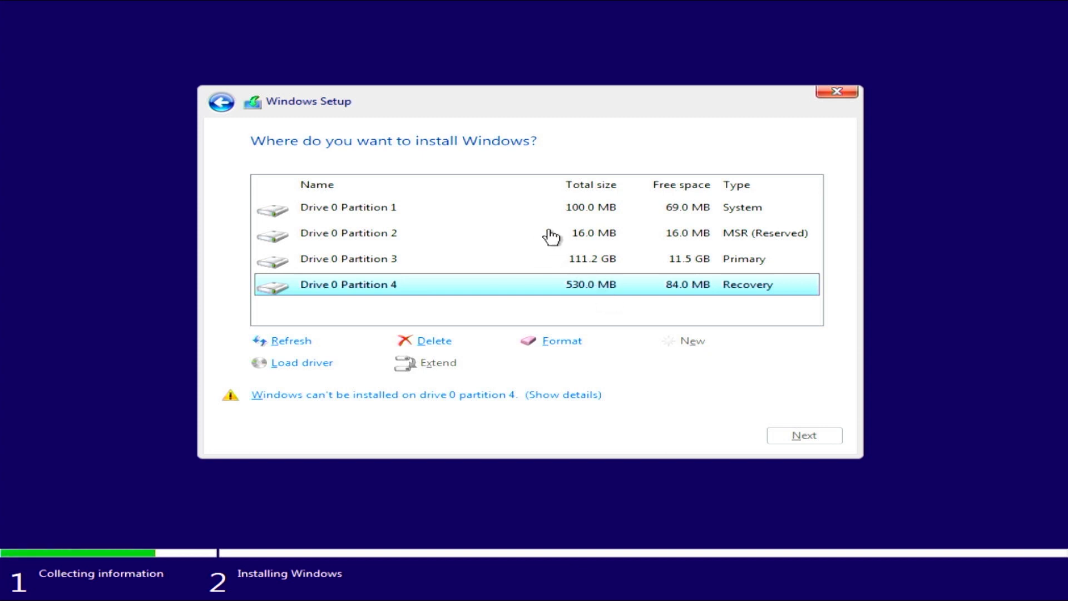
pyautogui.click(397, 217)
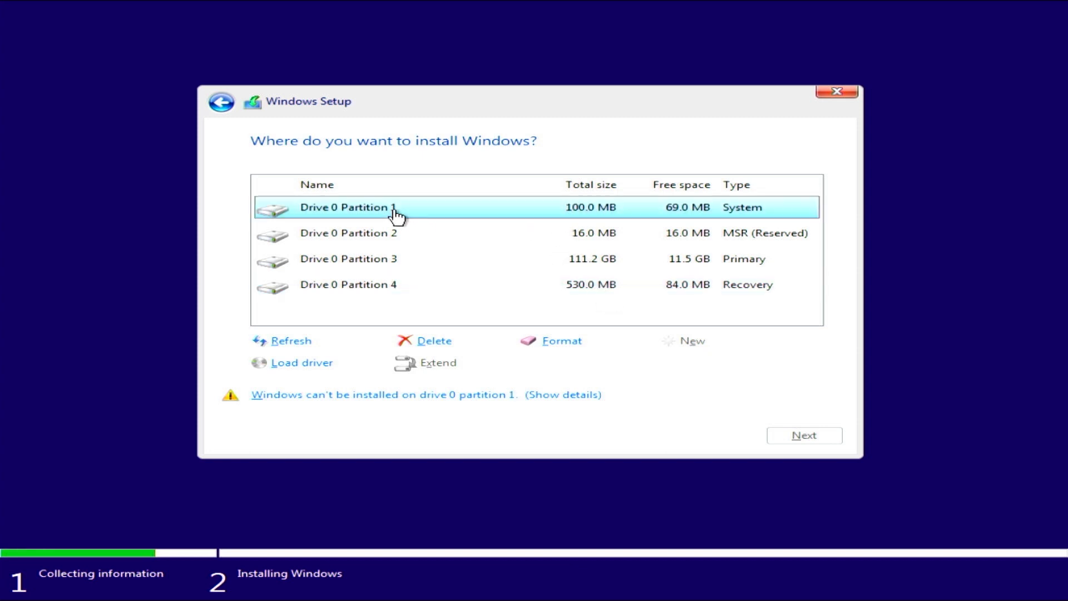
pyautogui.click(402, 237)
pyautogui.click(416, 260)
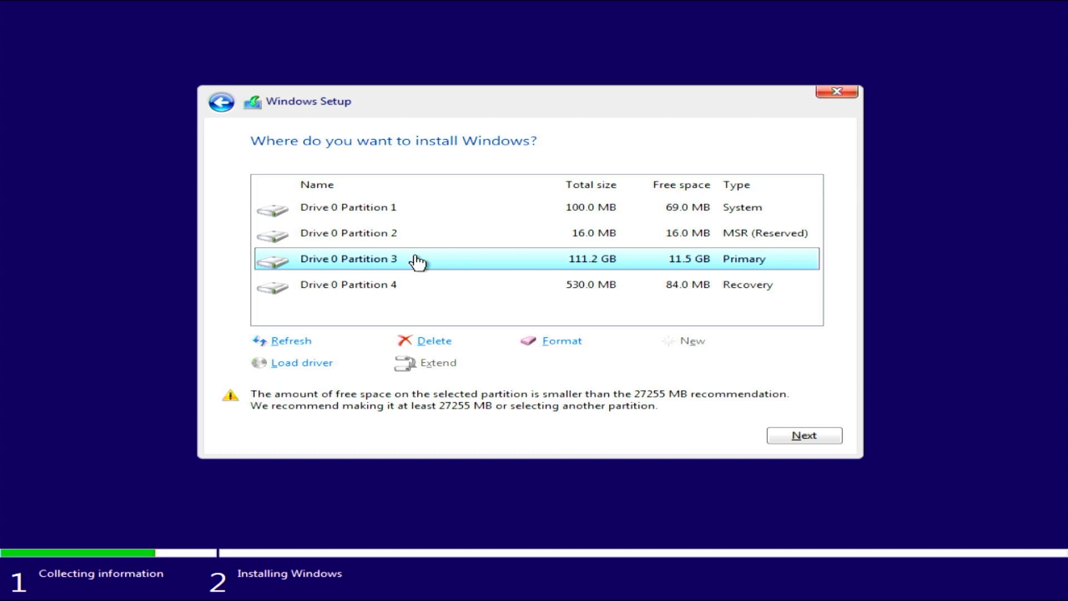
pyautogui.click(395, 292)
pyautogui.click(394, 217)
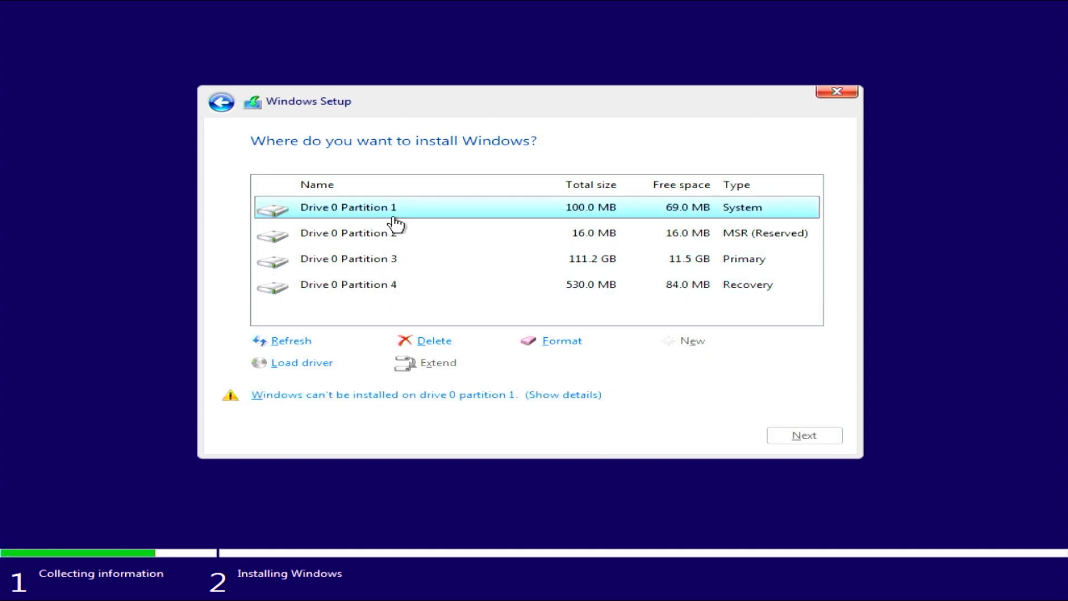
pyautogui.click(396, 240)
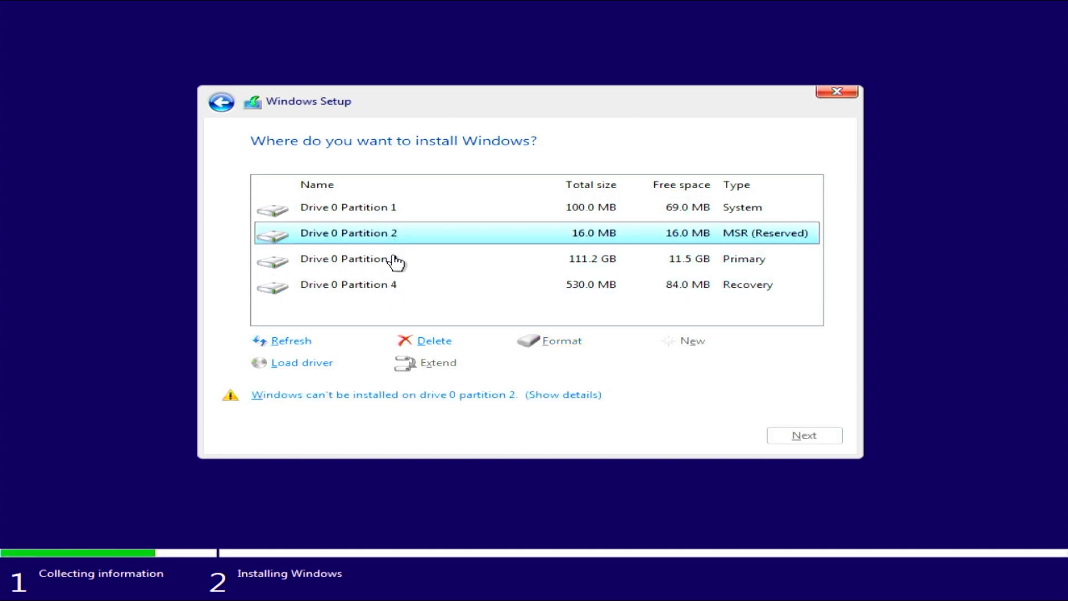
pyautogui.click(396, 264)
pyautogui.click(396, 283)
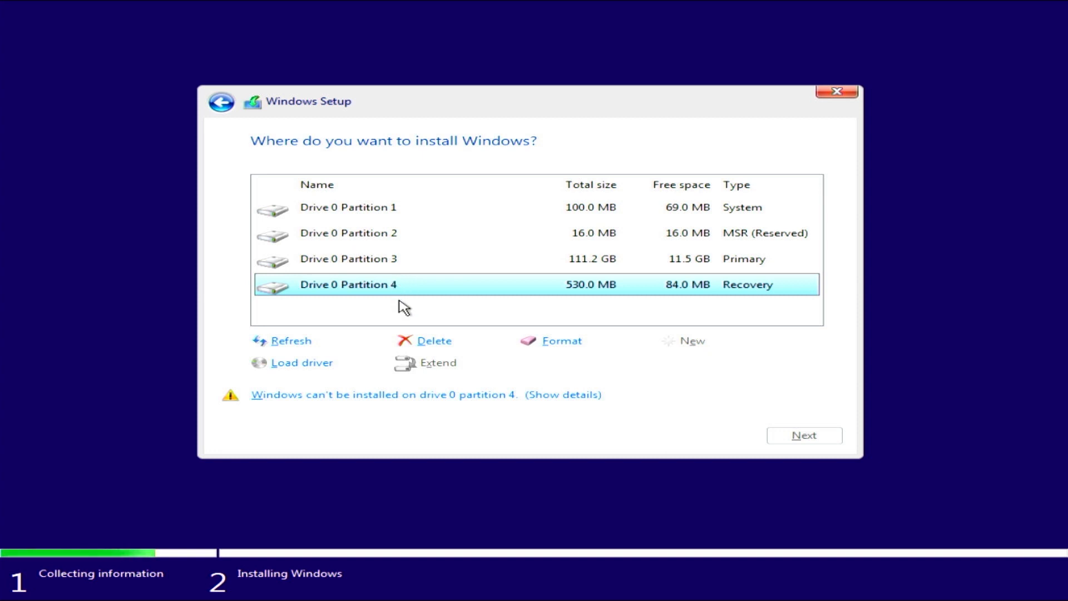
# Delete the Recovery partition, then Partitions 3, 2 and 1, confirming each deletion.
pyautogui.click(426, 340)
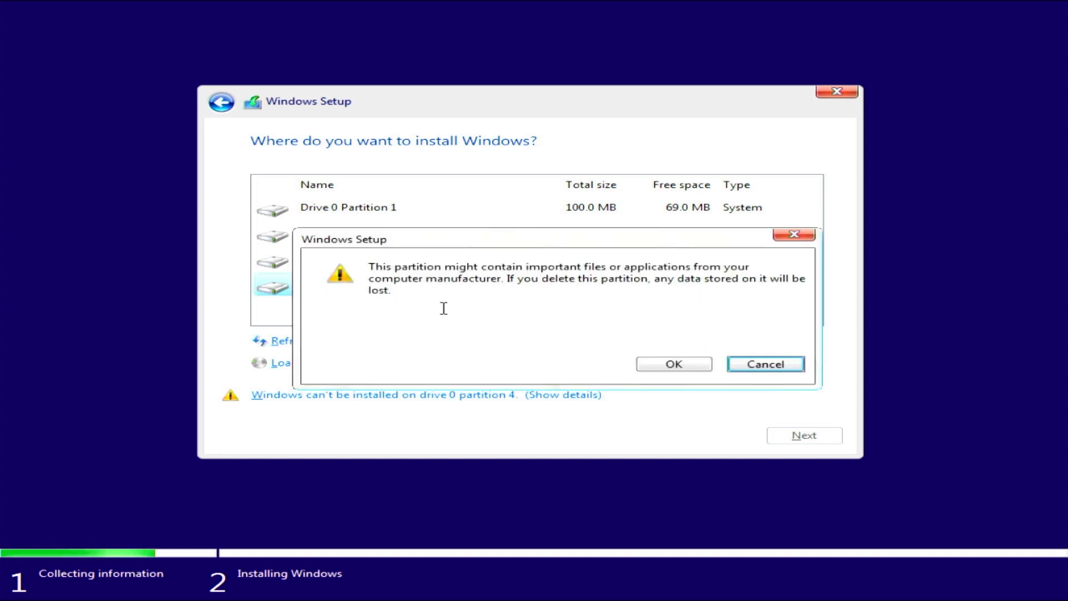
pyautogui.click(654, 365)
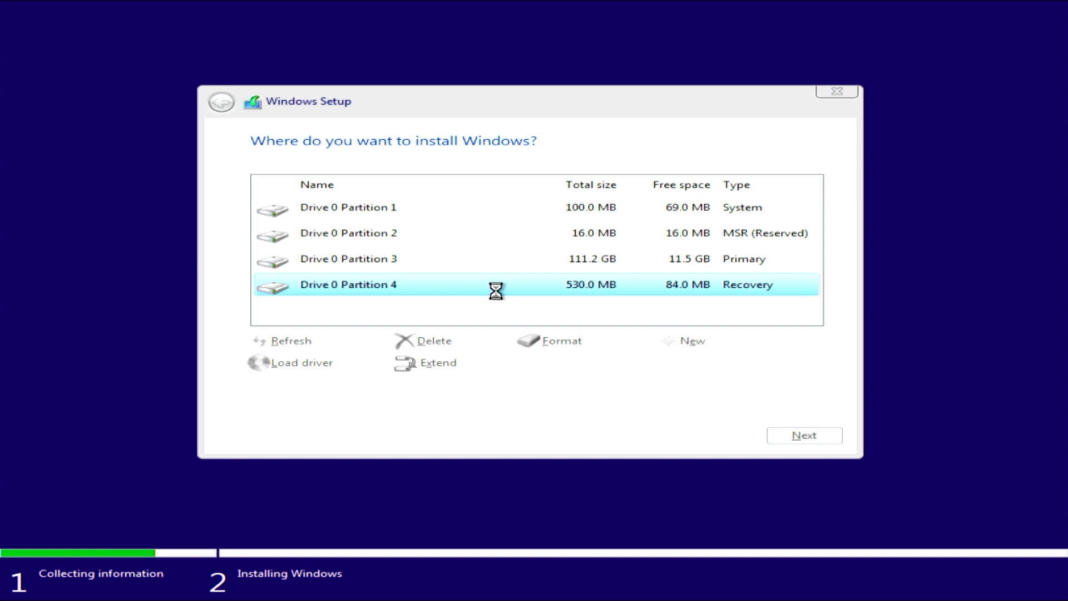
pyautogui.click(442, 266)
pyautogui.click(435, 340)
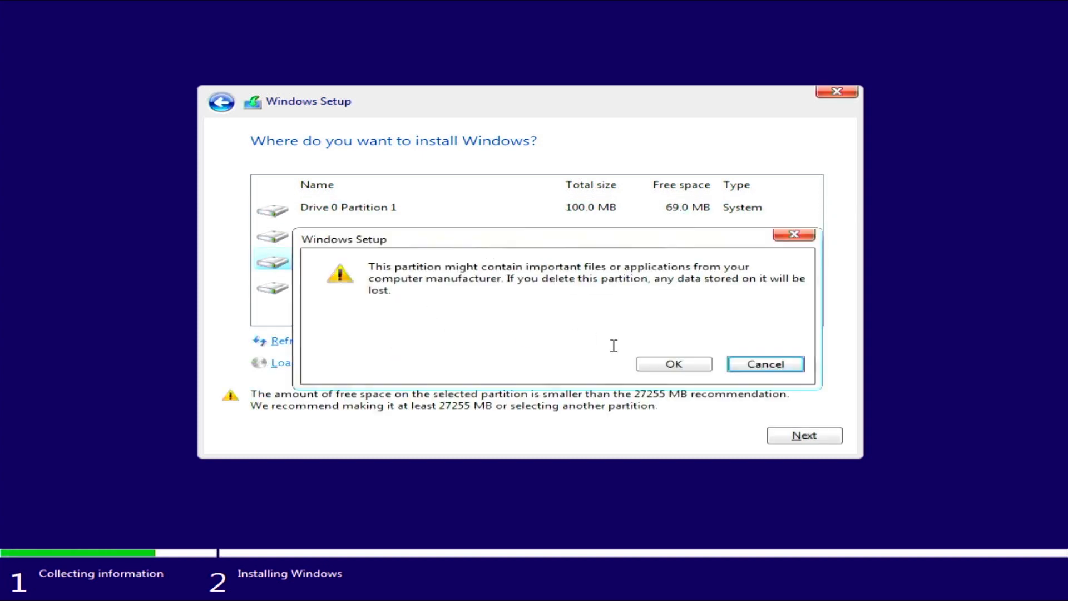
pyautogui.click(658, 364)
pyautogui.click(423, 240)
pyautogui.click(436, 340)
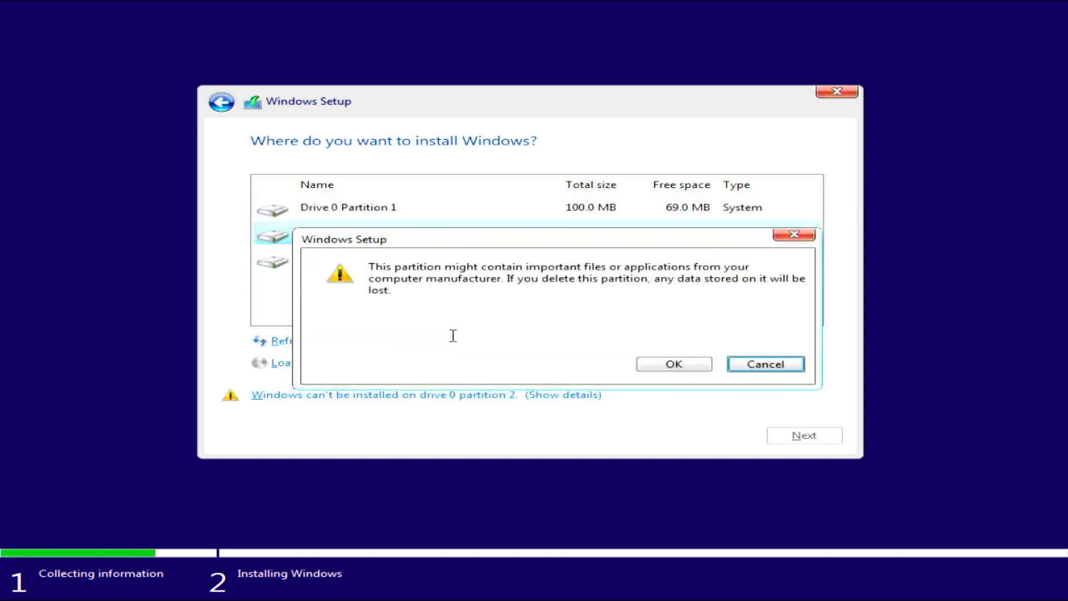
pyautogui.click(658, 365)
pyautogui.click(438, 341)
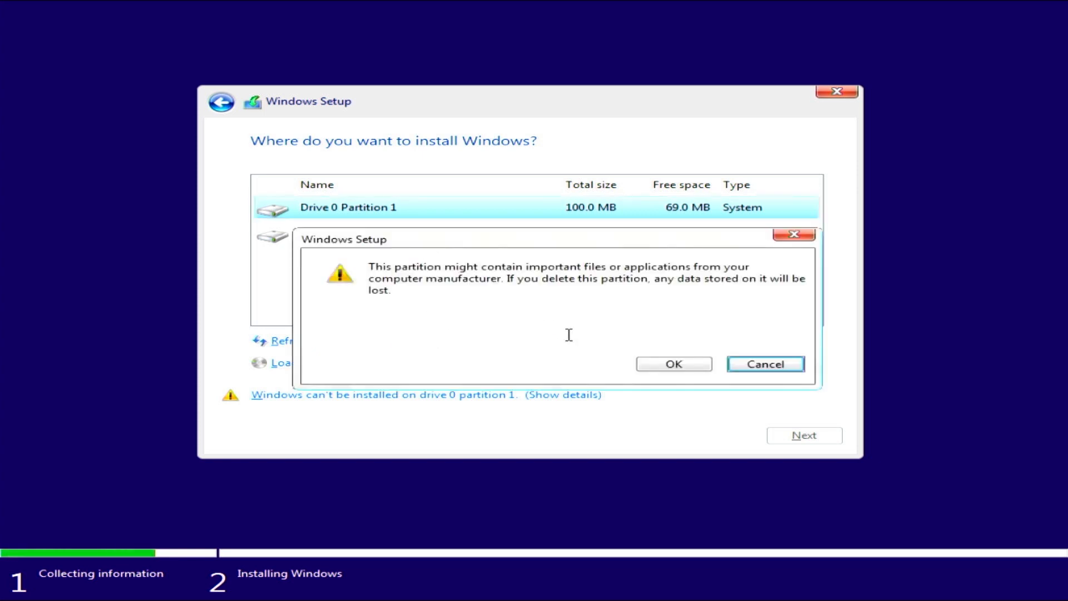
pyautogui.click(654, 364)
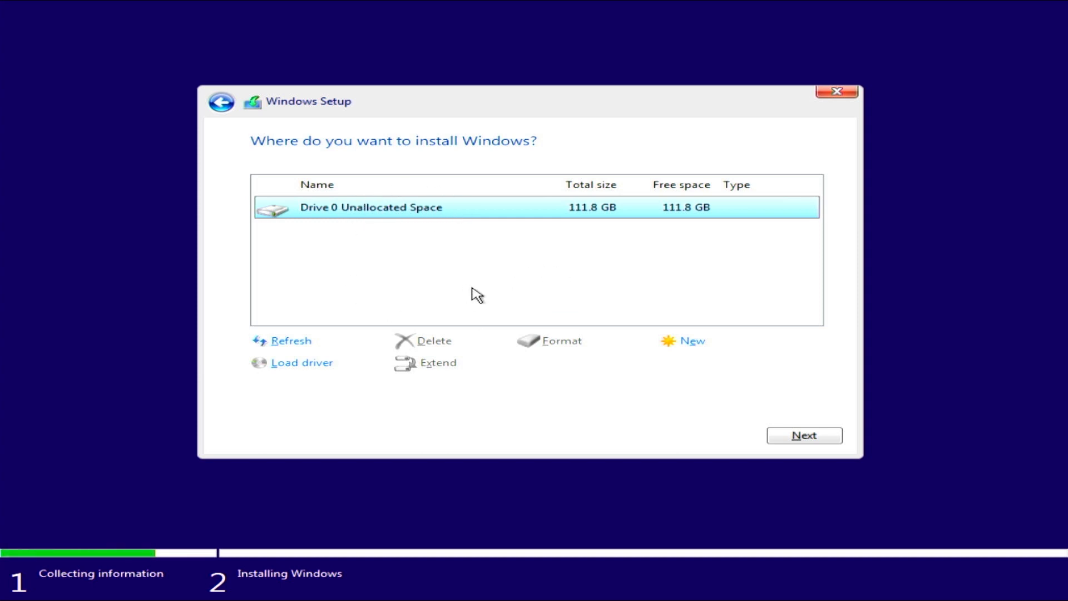
# Create a new partition using the full 114473 MB and accept the extra system partitions.
pyautogui.click(704, 346)
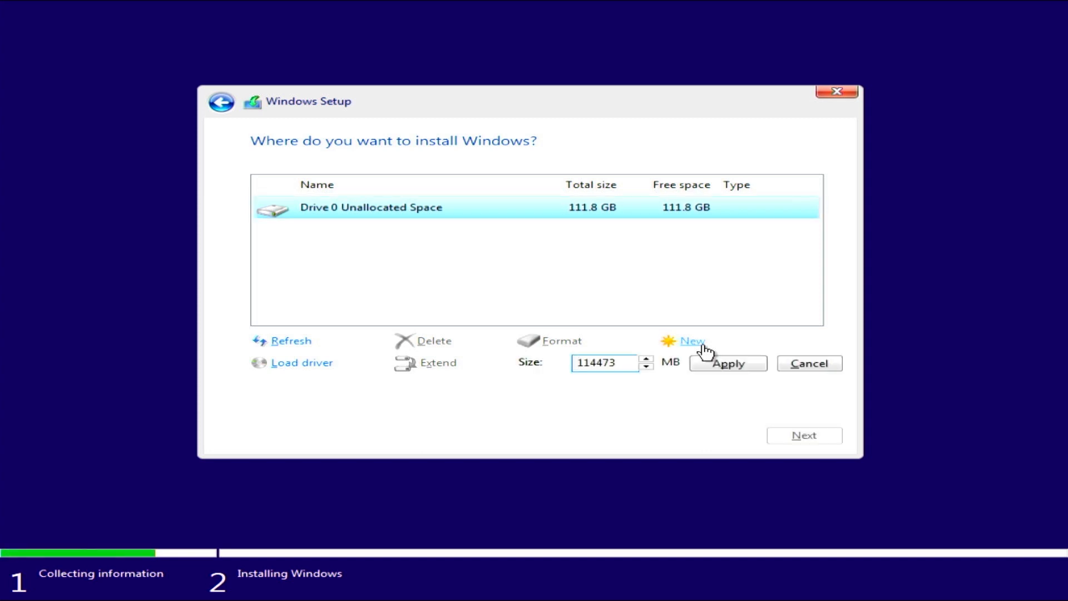
pyautogui.doubleClick(610, 366)
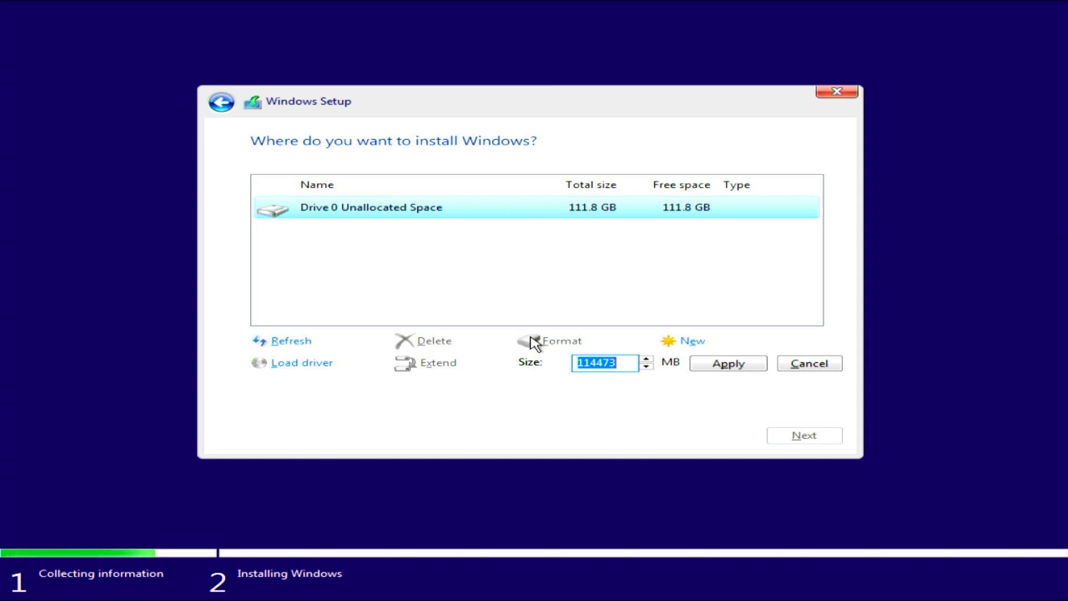
pyautogui.click(728, 371)
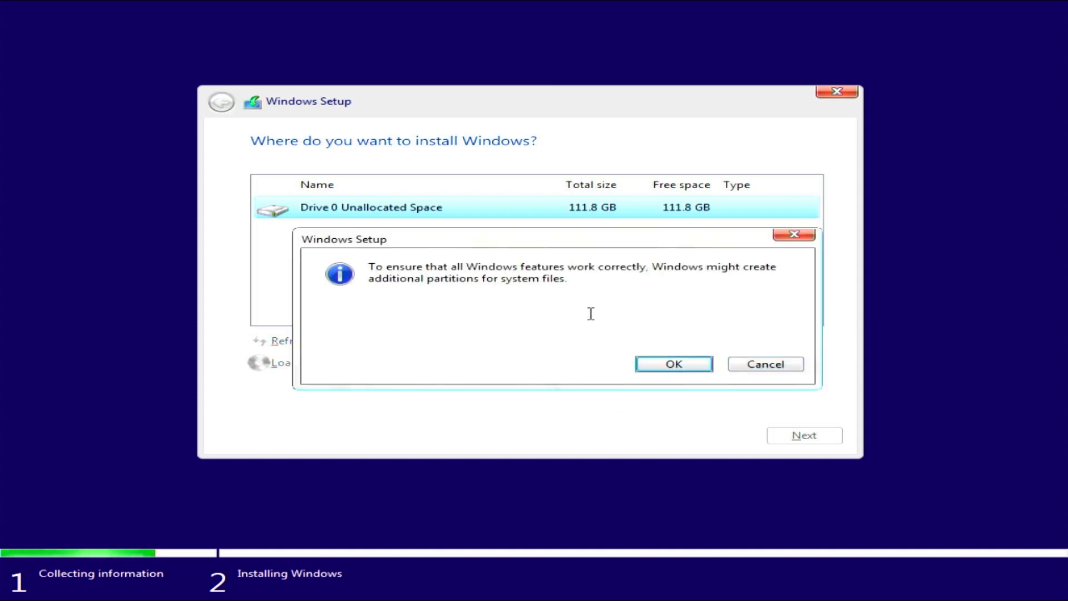
pyautogui.click(364, 263)
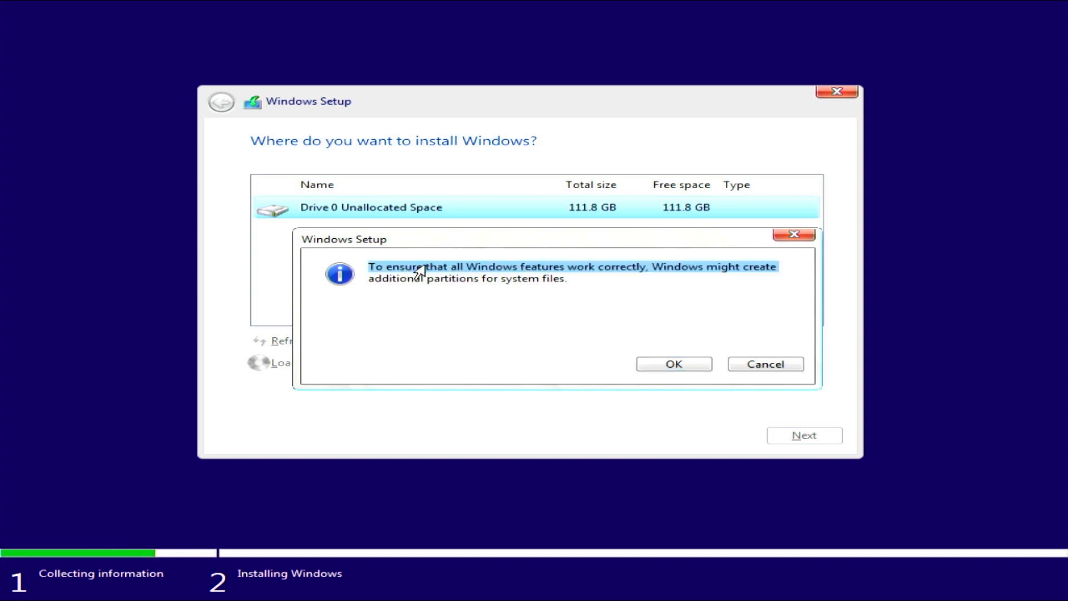
pyautogui.click(605, 270)
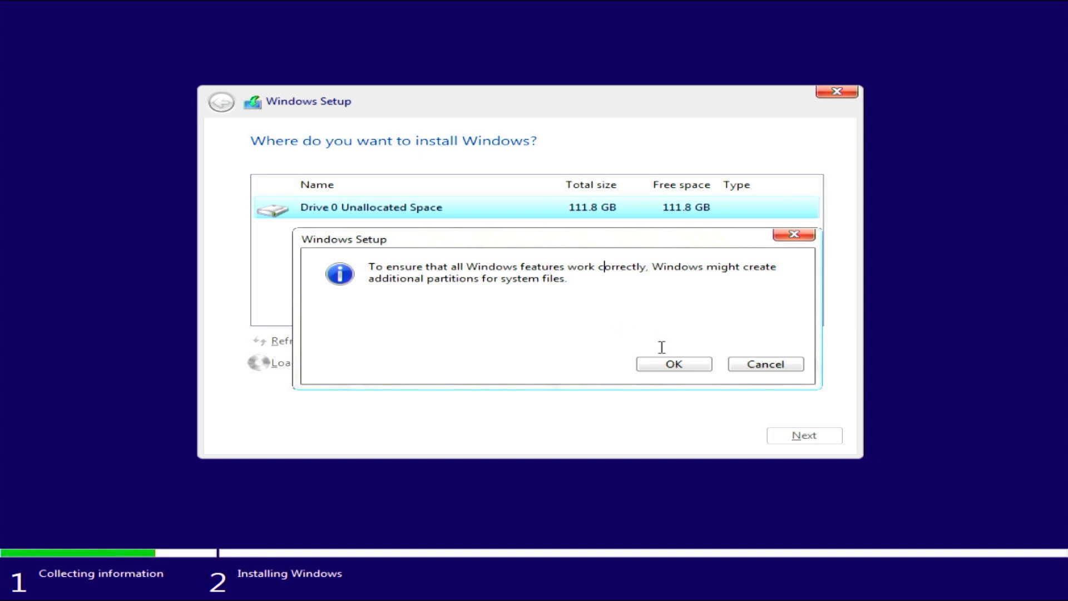
pyautogui.click(668, 368)
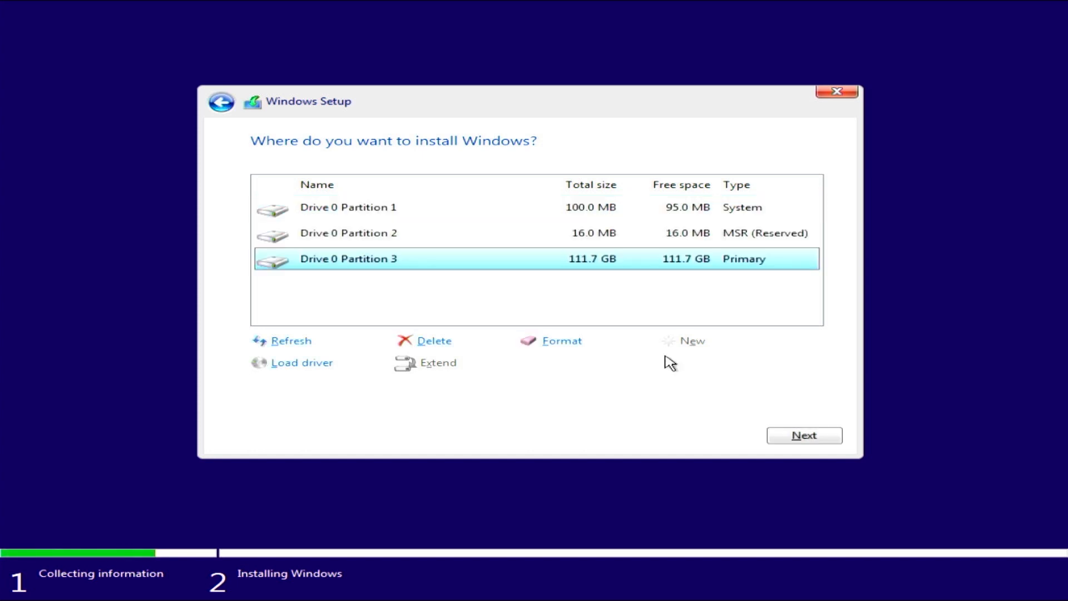
# Install Windows onto the 111.7 GB Primary partition, Drive 0 Partition 3.
pyautogui.click(411, 214)
pyautogui.click(412, 239)
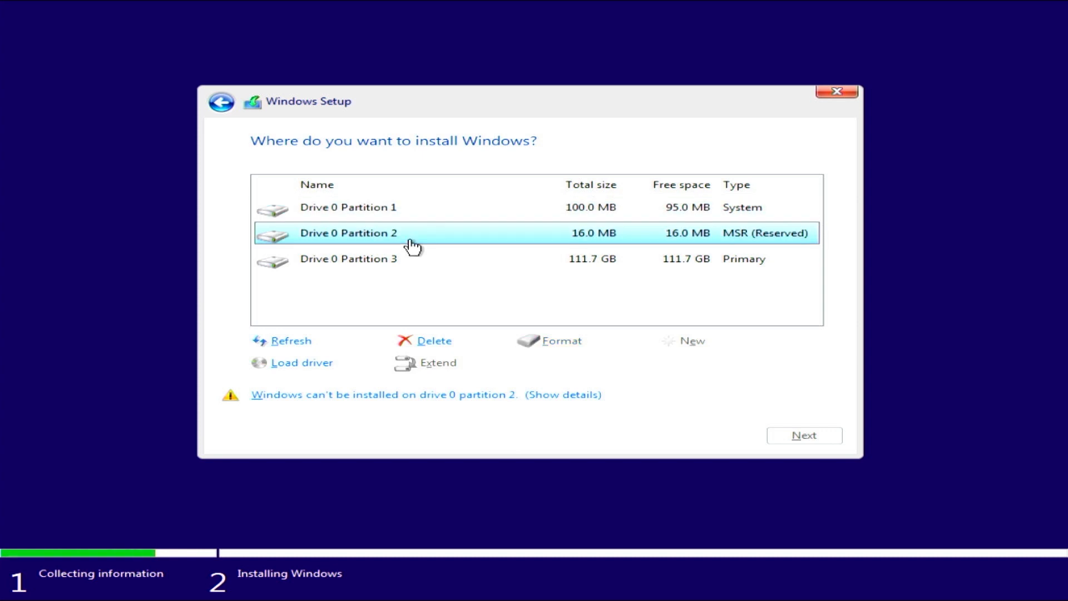
pyautogui.click(419, 266)
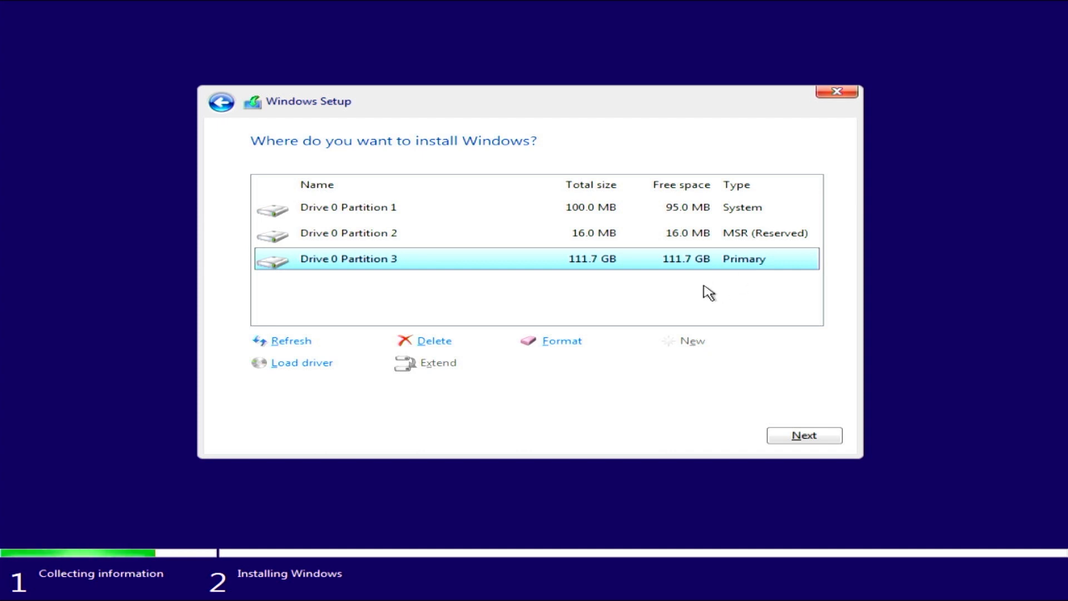
pyautogui.click(793, 437)
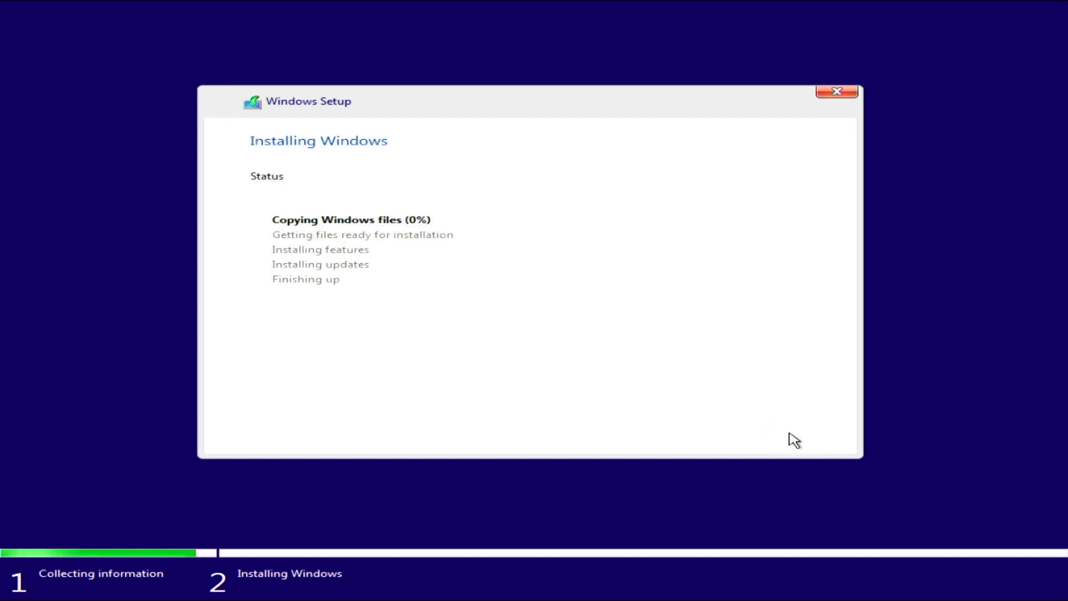
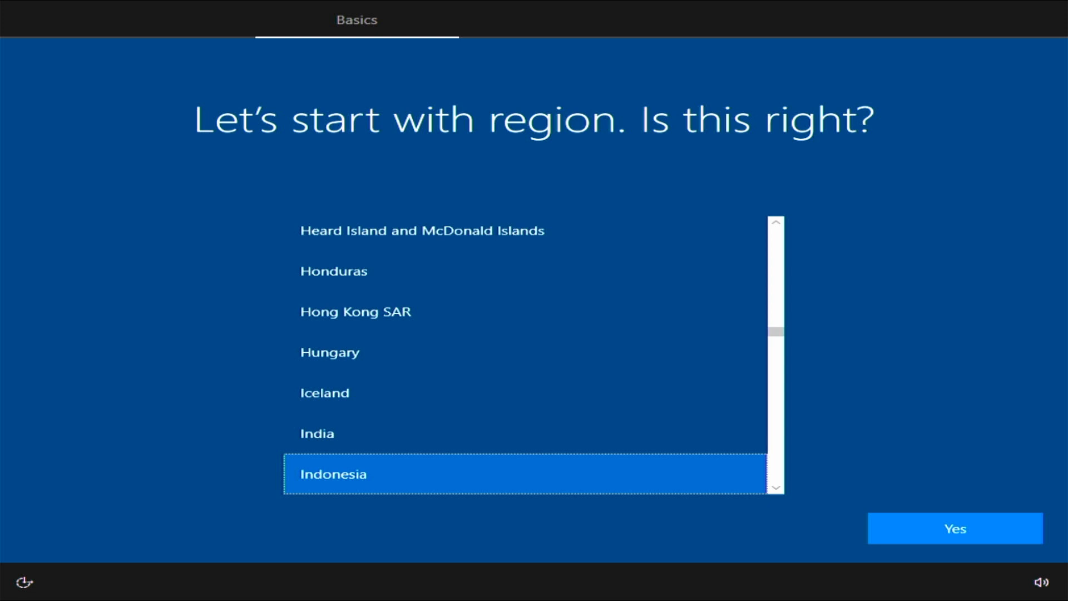
# Confirm Indonesia as the region, accept the US keyboard, and skip a second layout.
pyautogui.press('Down')
pyautogui.press('Up')
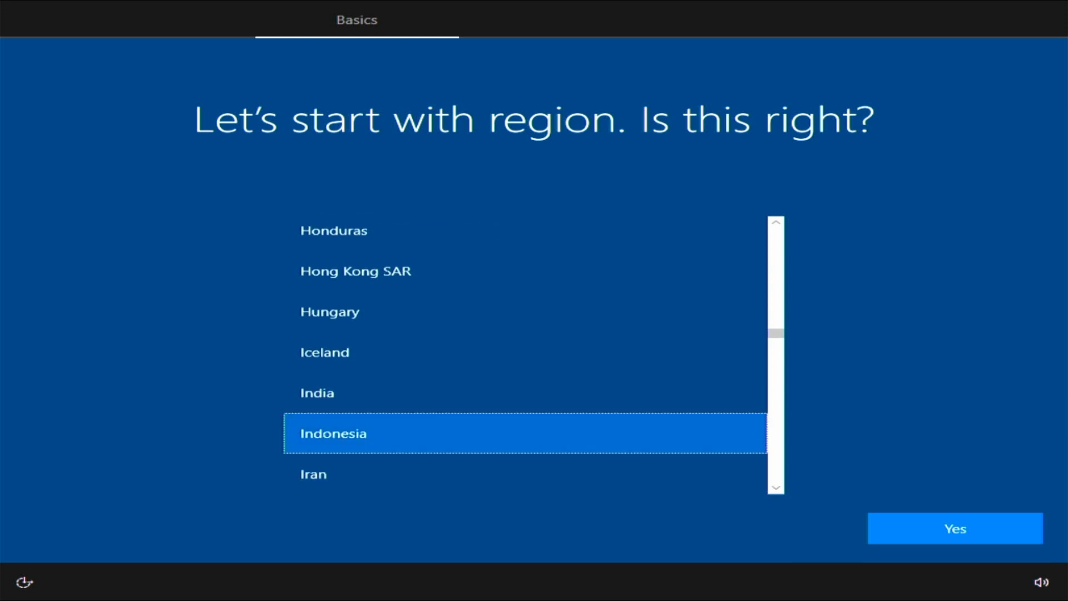
pyautogui.press('Up')
pyautogui.press('Down')
pyautogui.press('Return')
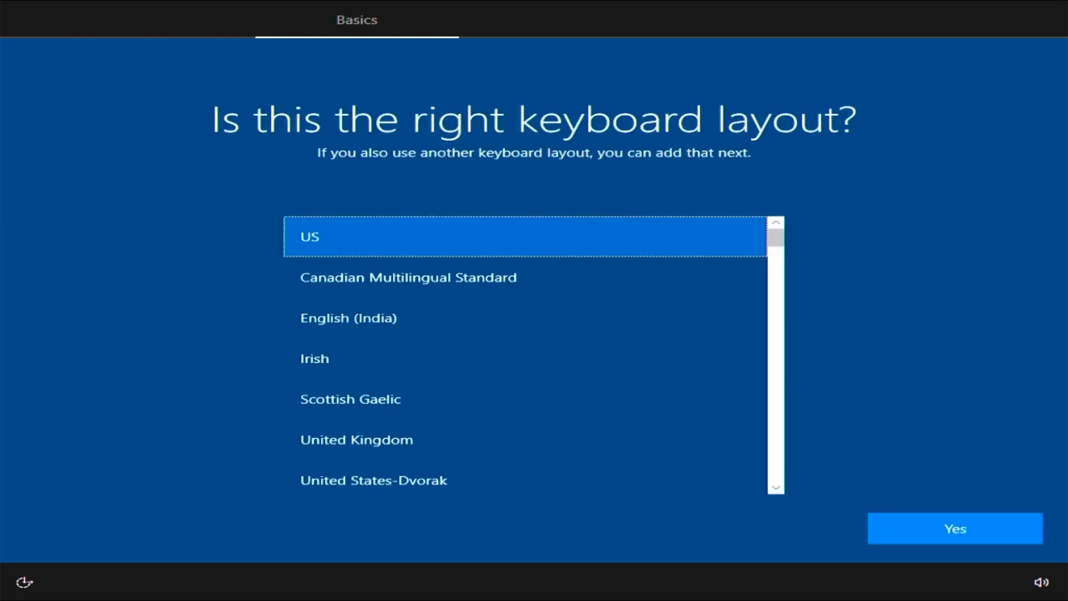
pyautogui.press('Return')
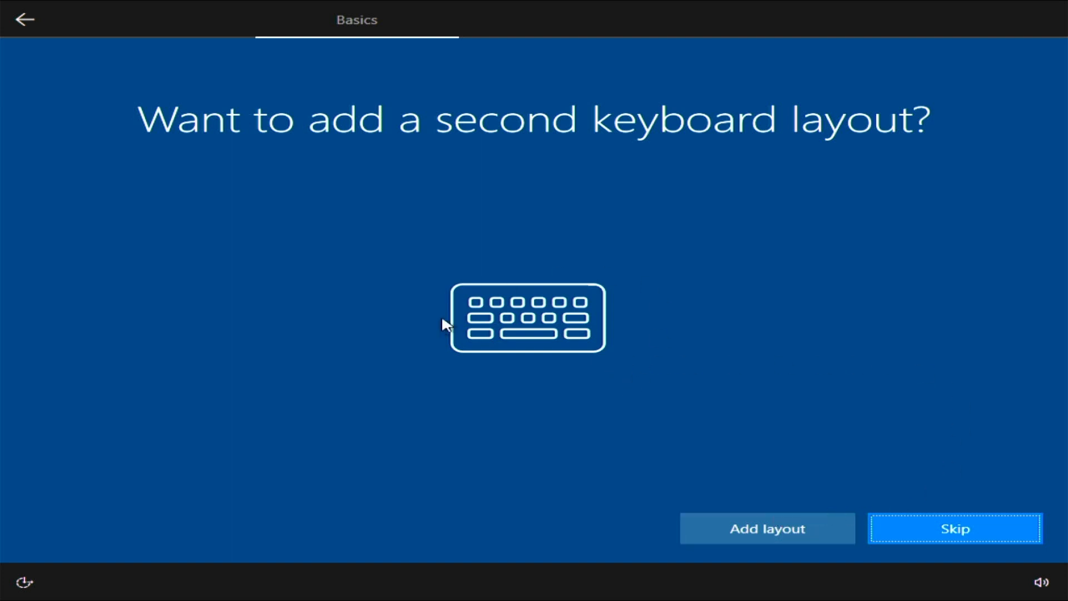
pyautogui.click(953, 530)
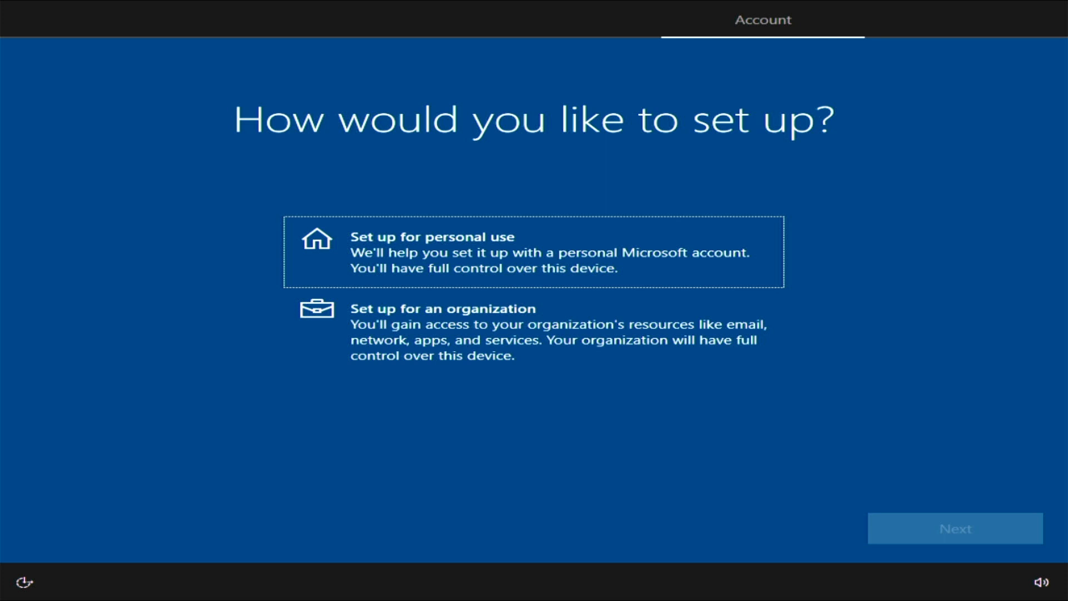
# Select 'Set up for personal use' and continue to the Microsoft sign-in page.
pyautogui.press('Down')
pyautogui.press('Up')
pyautogui.press('Down')
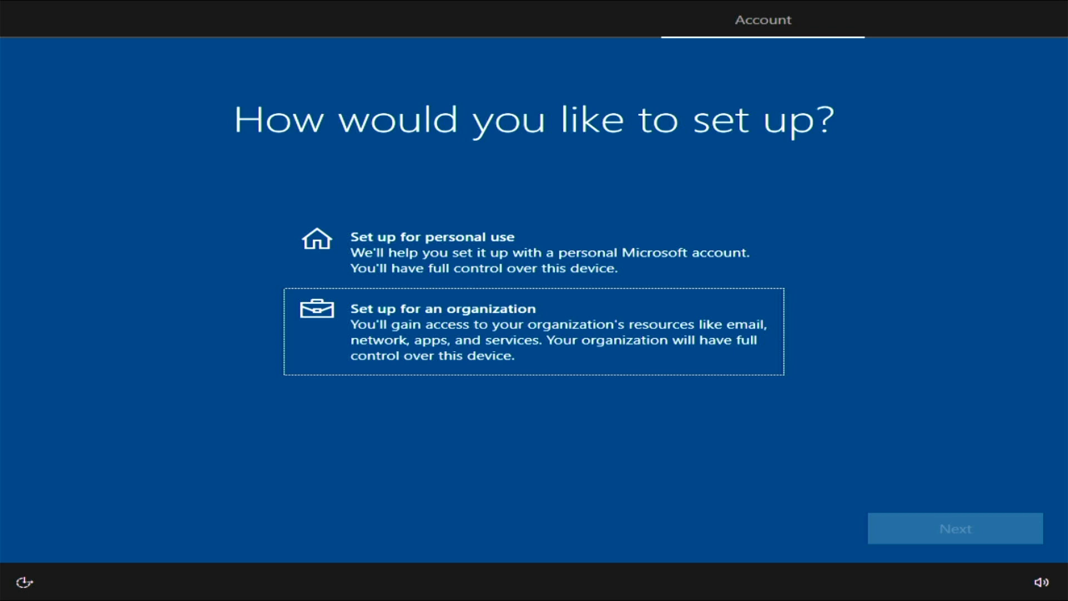
pyautogui.press('Up')
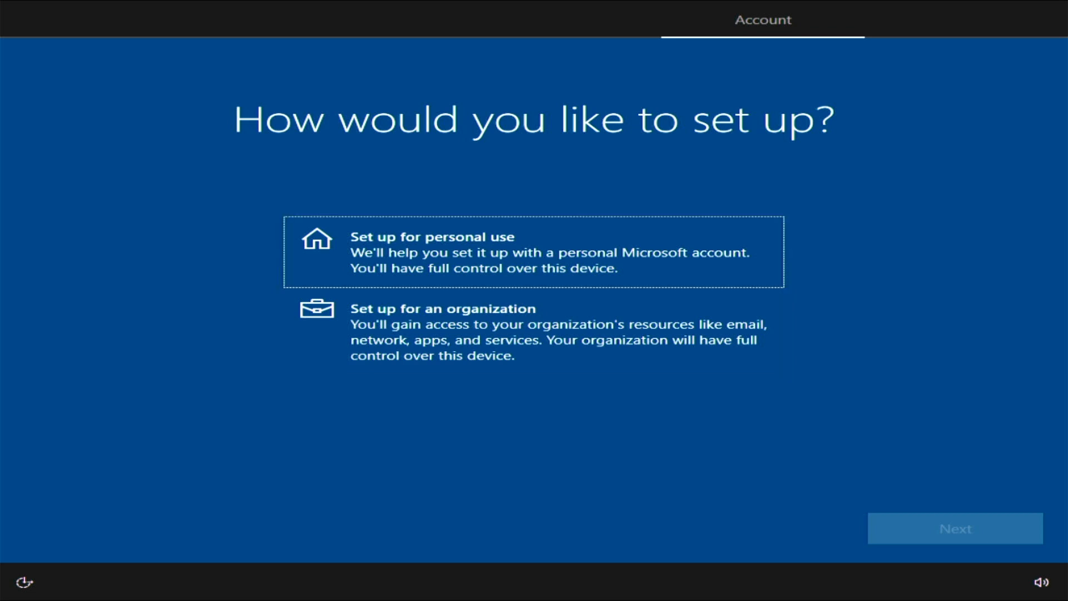
pyautogui.press('Down')
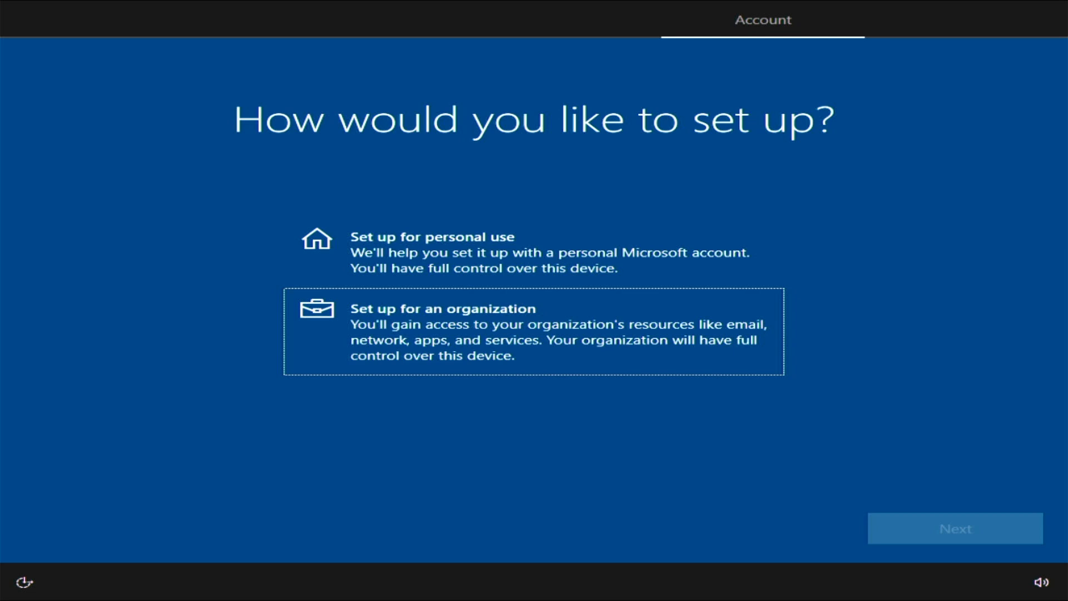
pyautogui.press('Up')
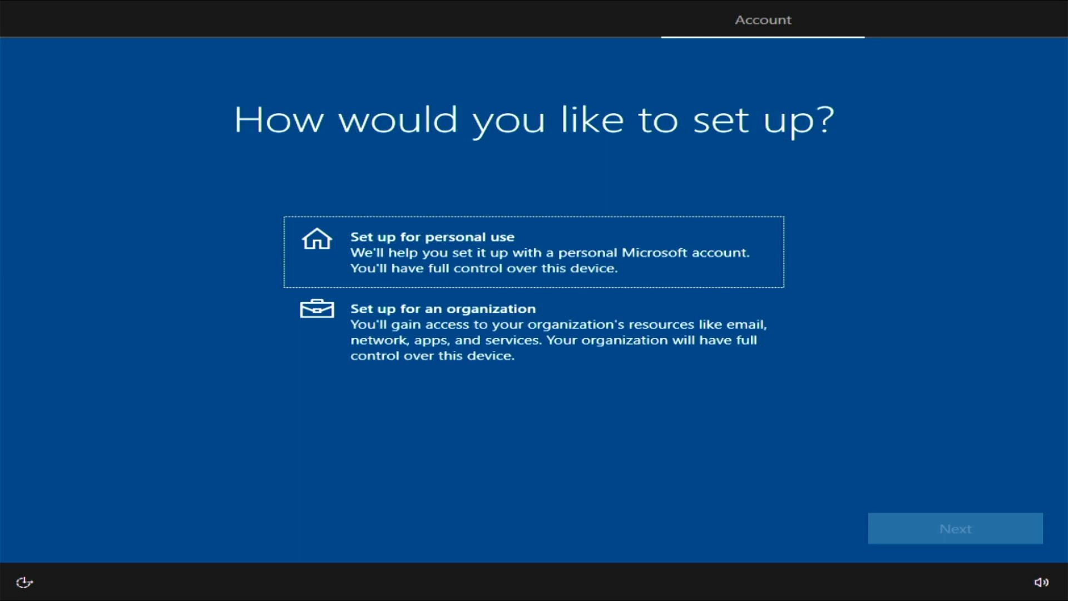
pyautogui.press('space')
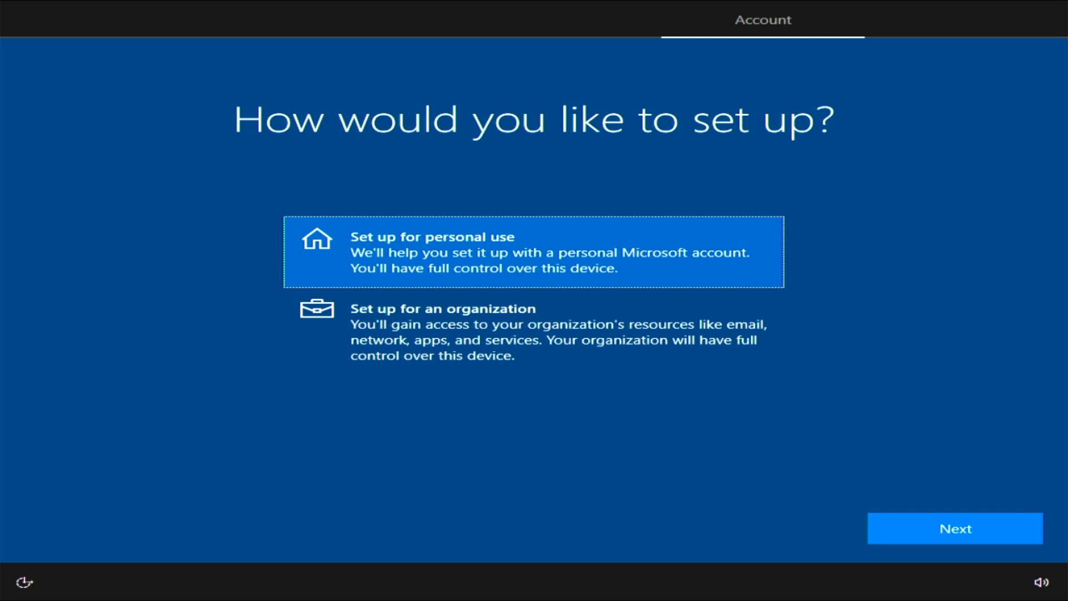
pyautogui.press('Return')
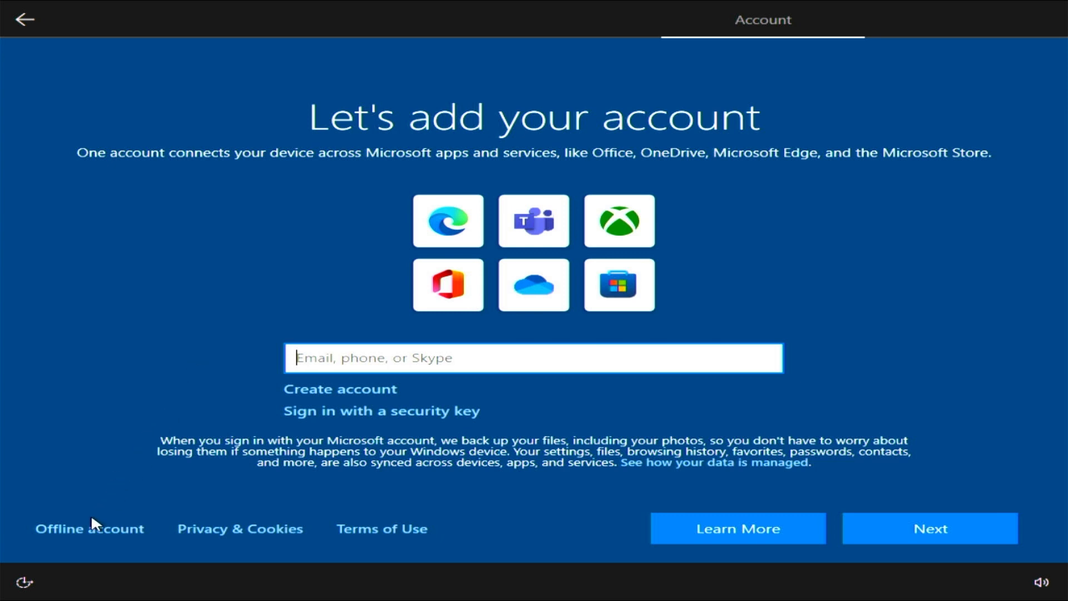
# Choose Offline account, then Limited experience to skip the Microsoft sign-in.
pyautogui.click(78, 525)
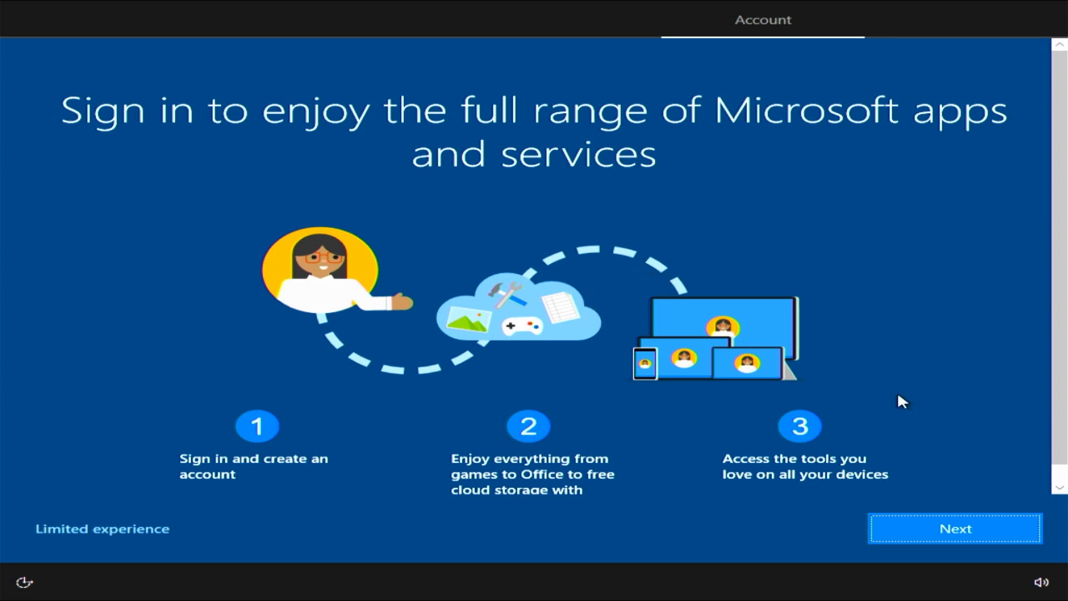
pyautogui.click(131, 526)
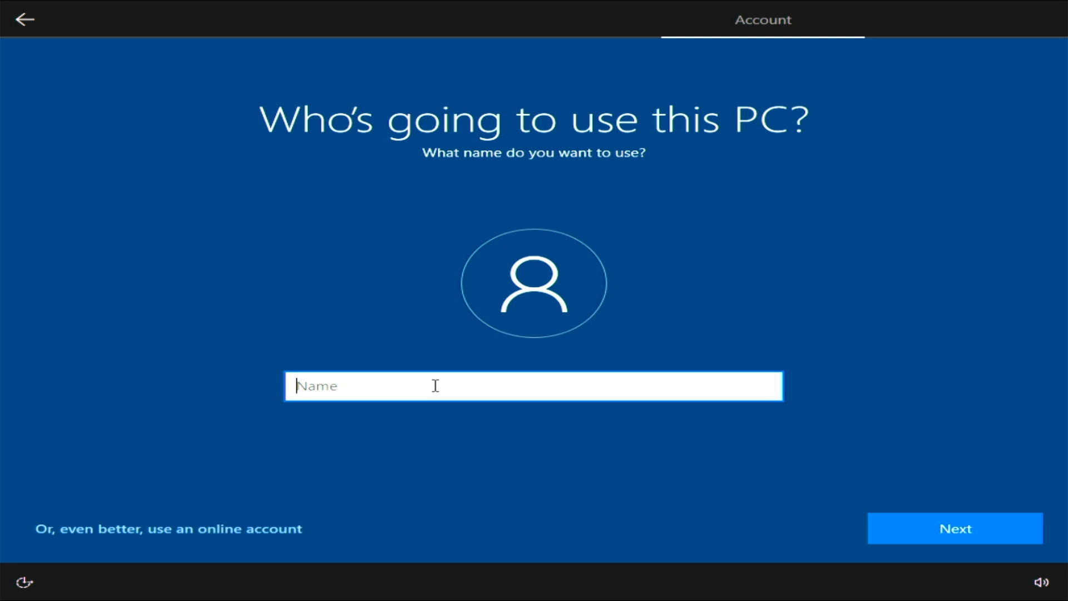
# Name the local account 'Admin' and continue with no password.
pyautogui.write('Admin')
pyautogui.click(976, 515)
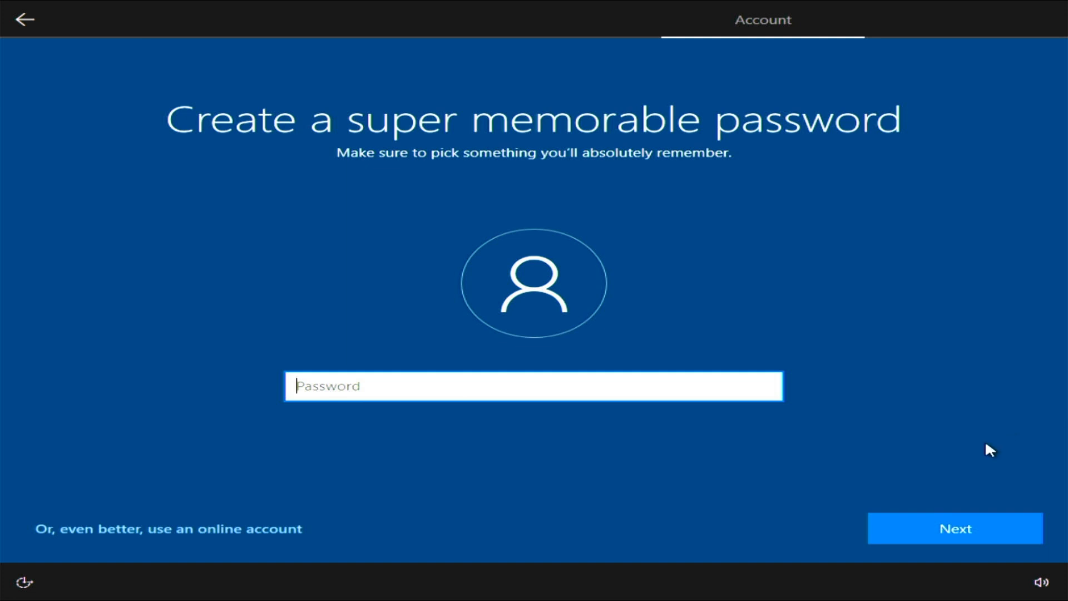
pyautogui.click(956, 529)
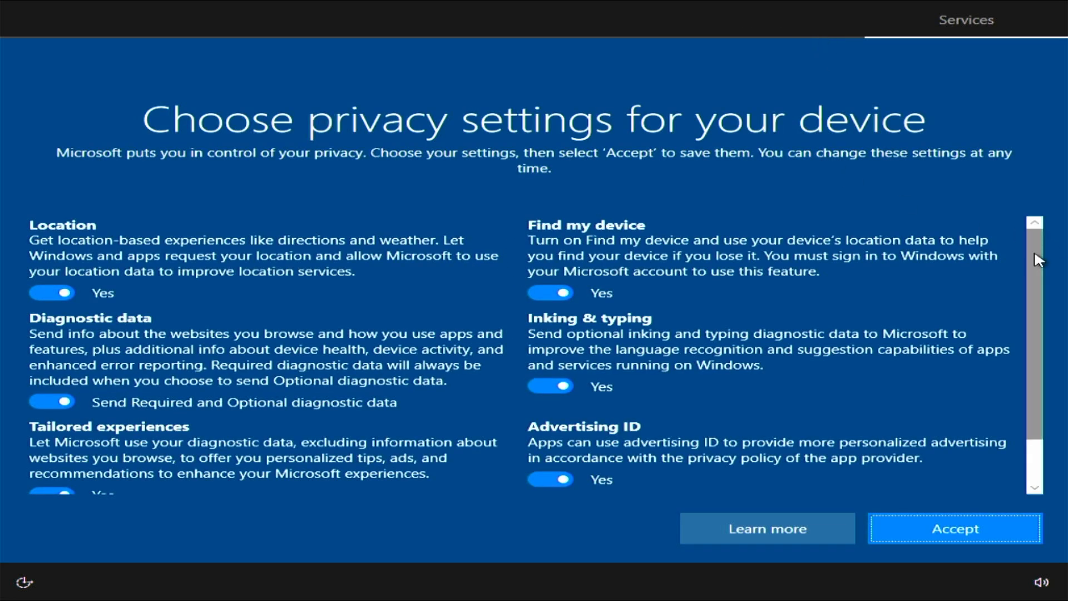
# Switch all six privacy options to No, with diagnostic data set to Required, and Accept.
pyautogui.moveTo(1038, 261)
pyautogui.mouseDown()
pyautogui.moveTo(1053, 332)
pyautogui.moveTo(1053, 253)
pyautogui.mouseUp()
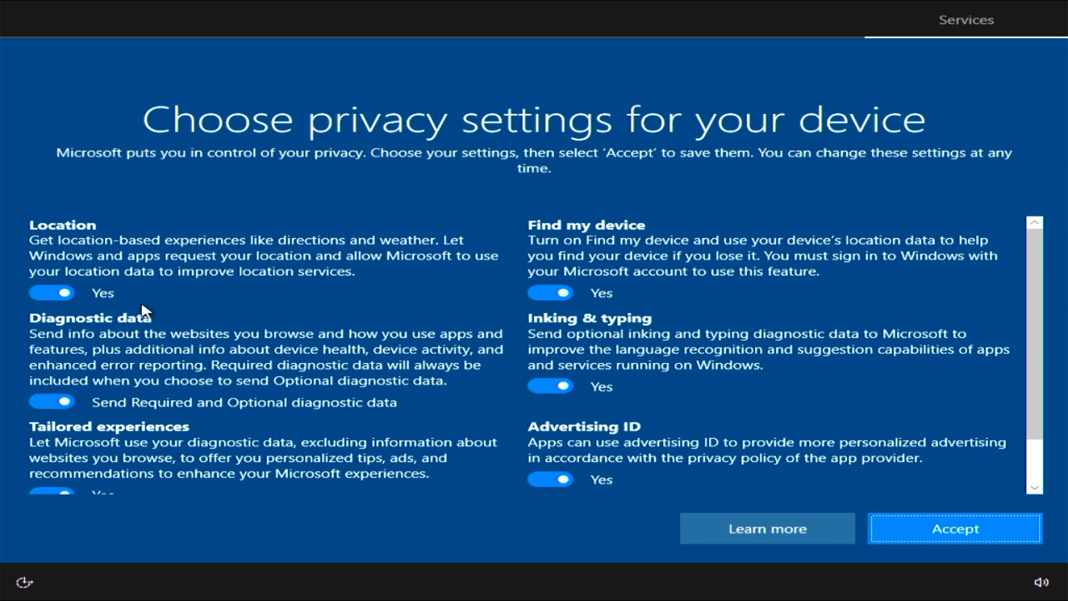
pyautogui.click(49, 289)
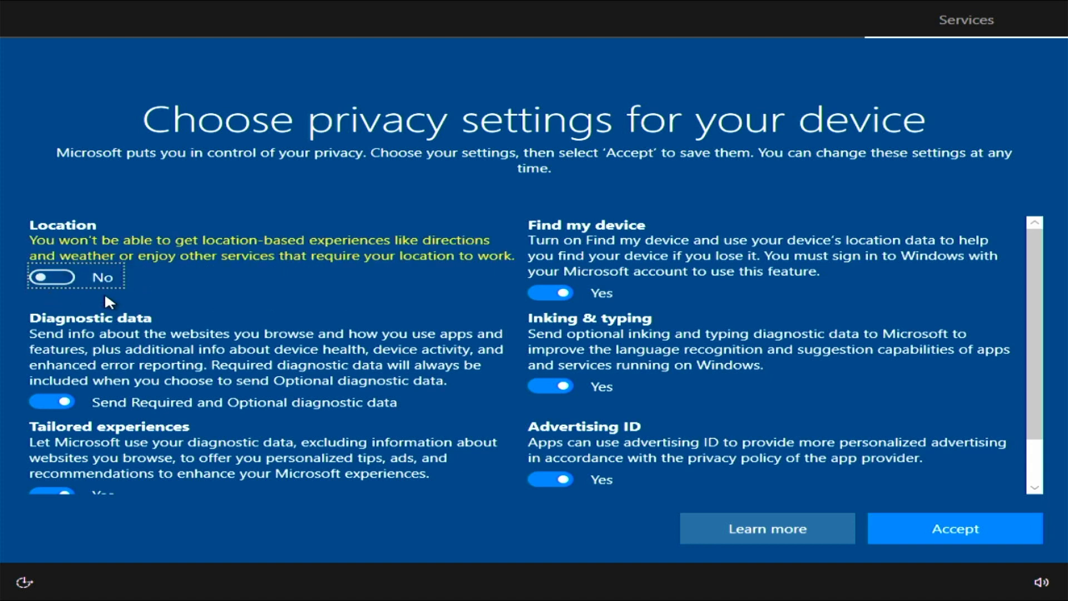
pyautogui.click(549, 387)
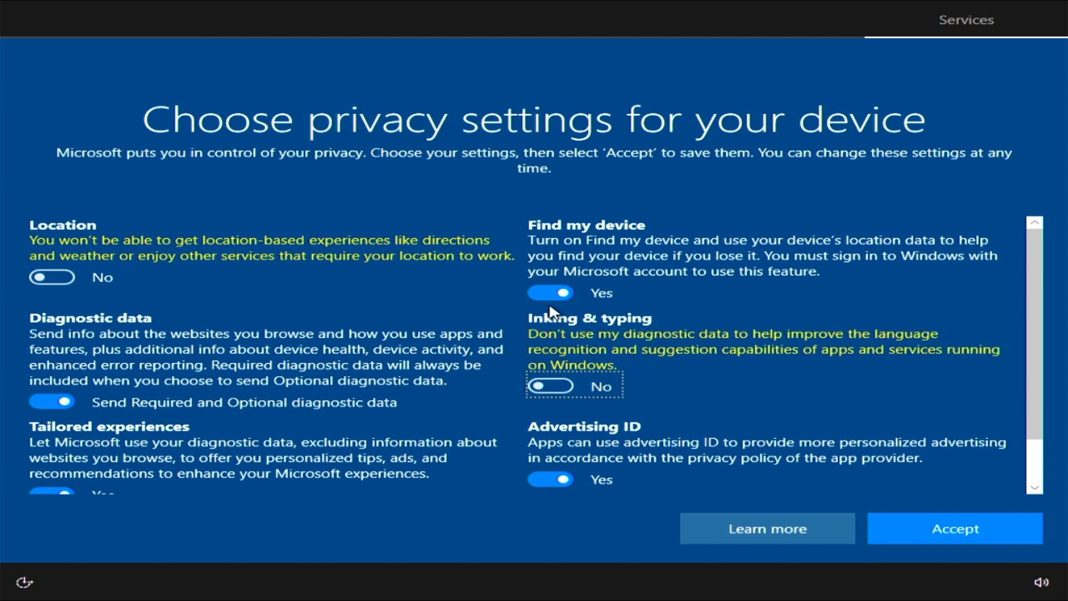
pyautogui.click(548, 294)
pyautogui.click(54, 387)
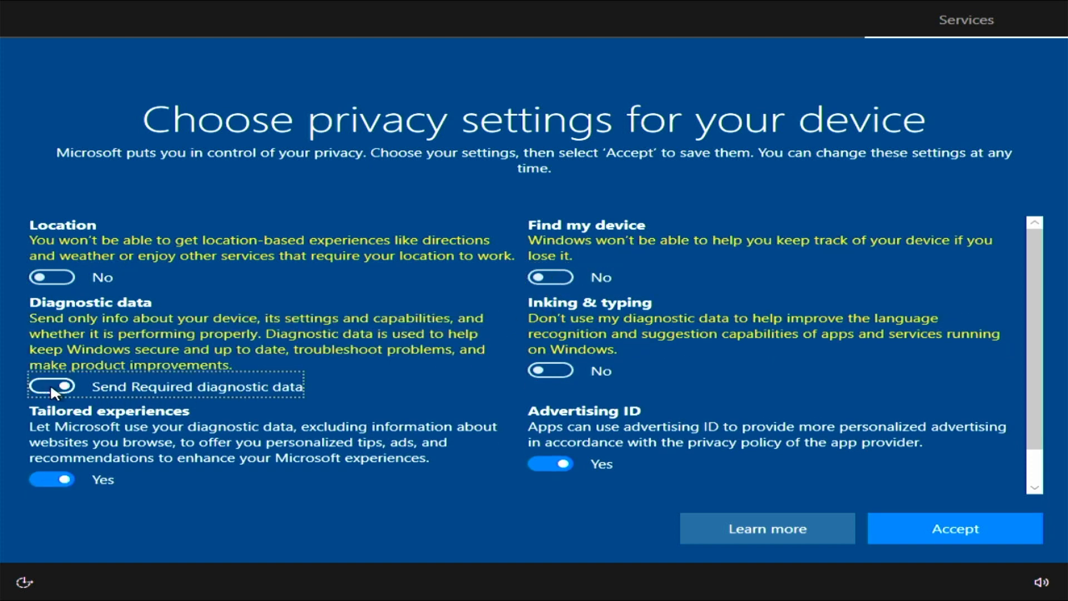
pyautogui.click(53, 478)
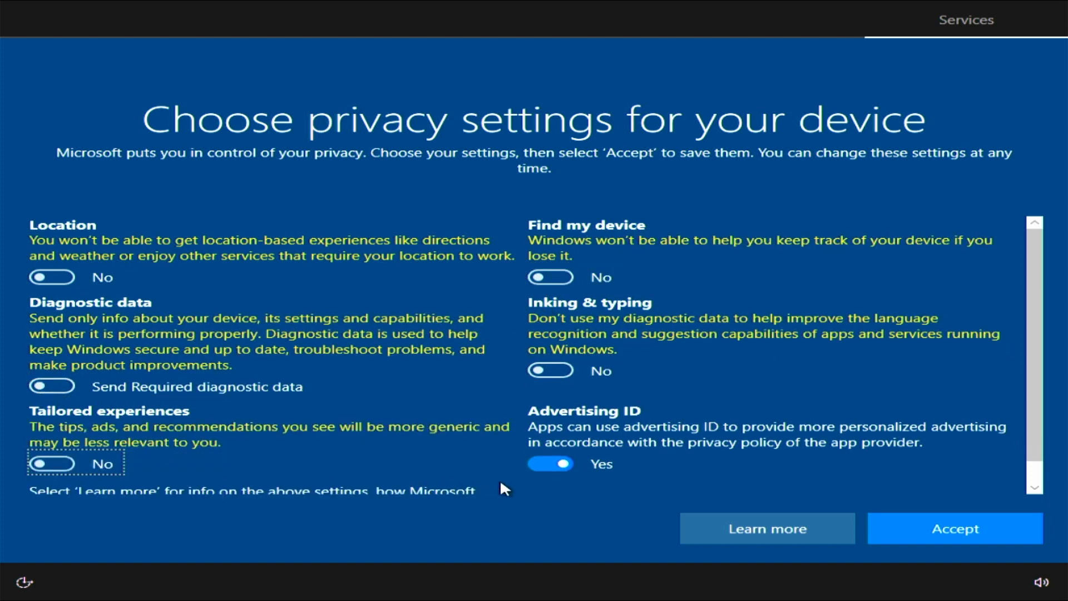
pyautogui.click(546, 464)
pyautogui.scroll(-1, 1050, 449)
pyautogui.scroll(1, 1053, 423)
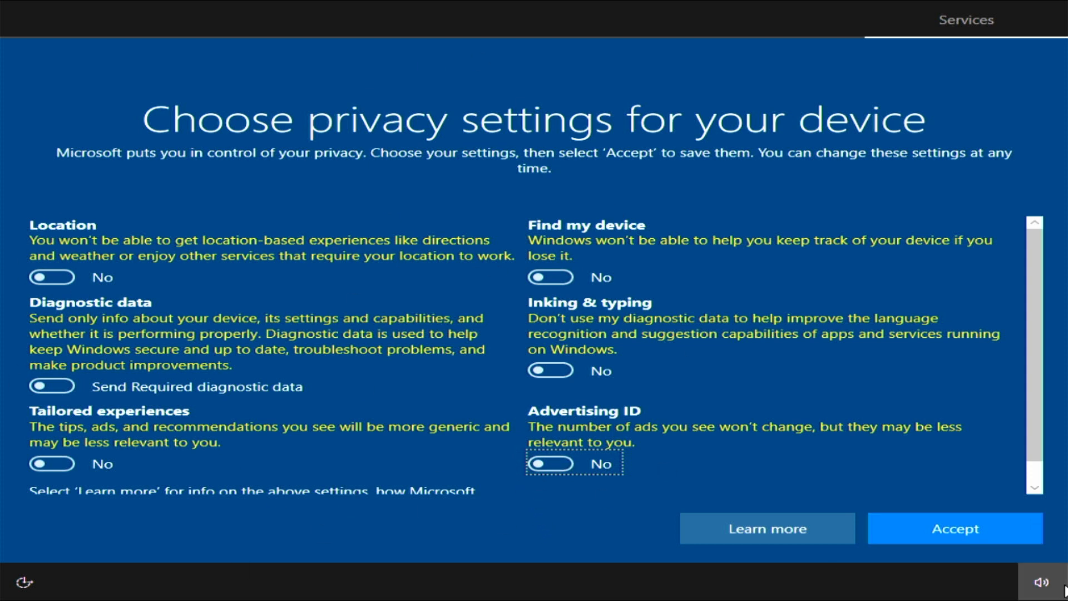
pyautogui.click(968, 538)
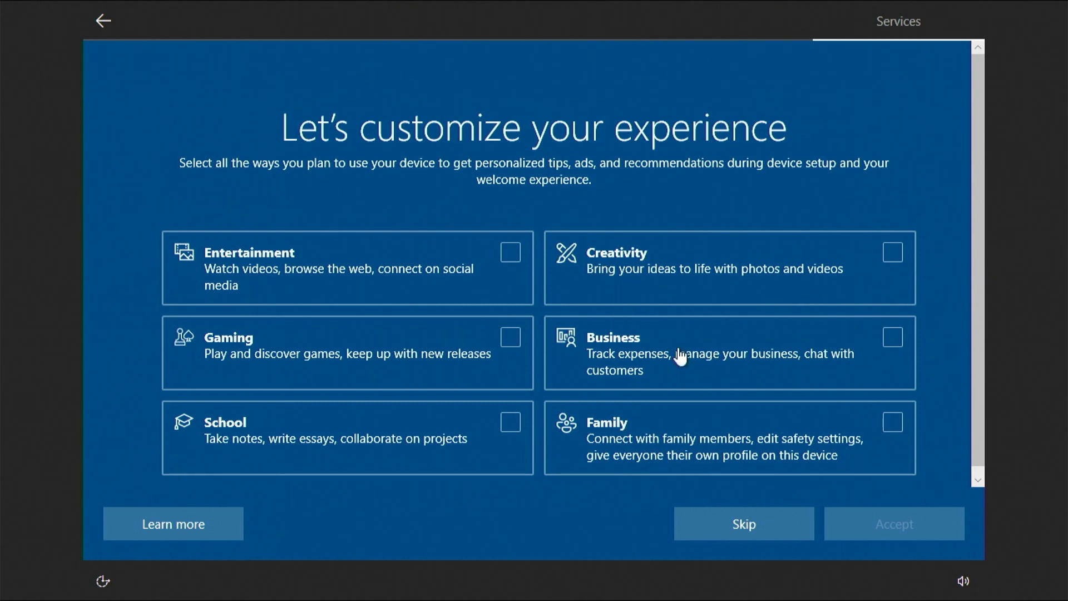
# Skip the 'Let's customize your experience' page and let setup finish to the desktop.
pyautogui.moveTo(984, 349)
pyautogui.mouseDown()
pyautogui.moveTo(989, 374)
pyautogui.moveTo(975, 339)
pyautogui.mouseUp()
pyautogui.click(736, 534)
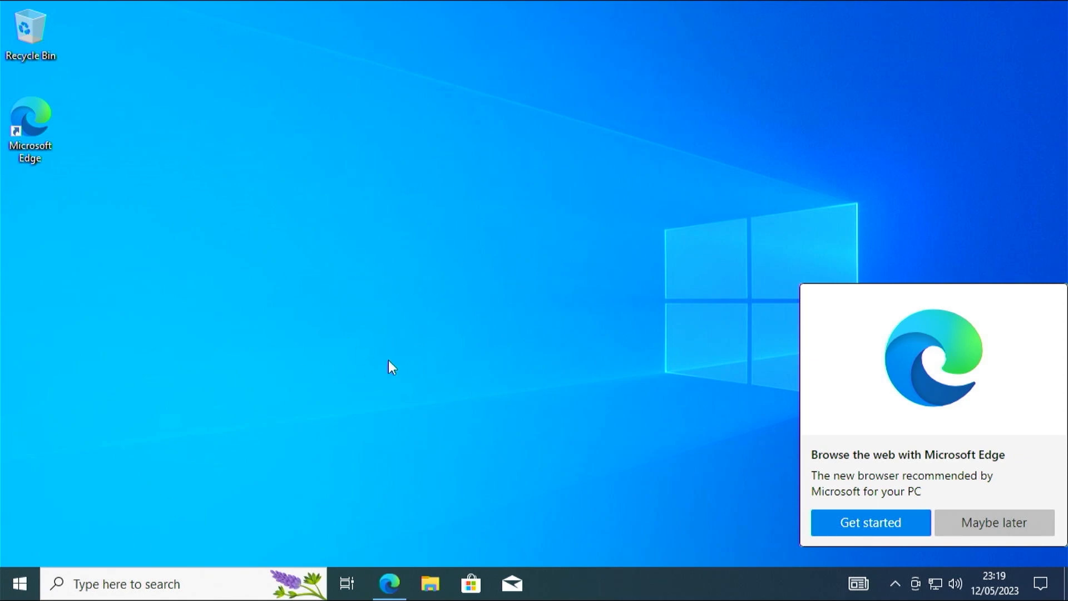
# Dismiss the Microsoft Edge offer with Maybe later and refresh the desktop.
pyautogui.click(965, 525)
pyautogui.click(897, 584)
pyautogui.click(897, 584)
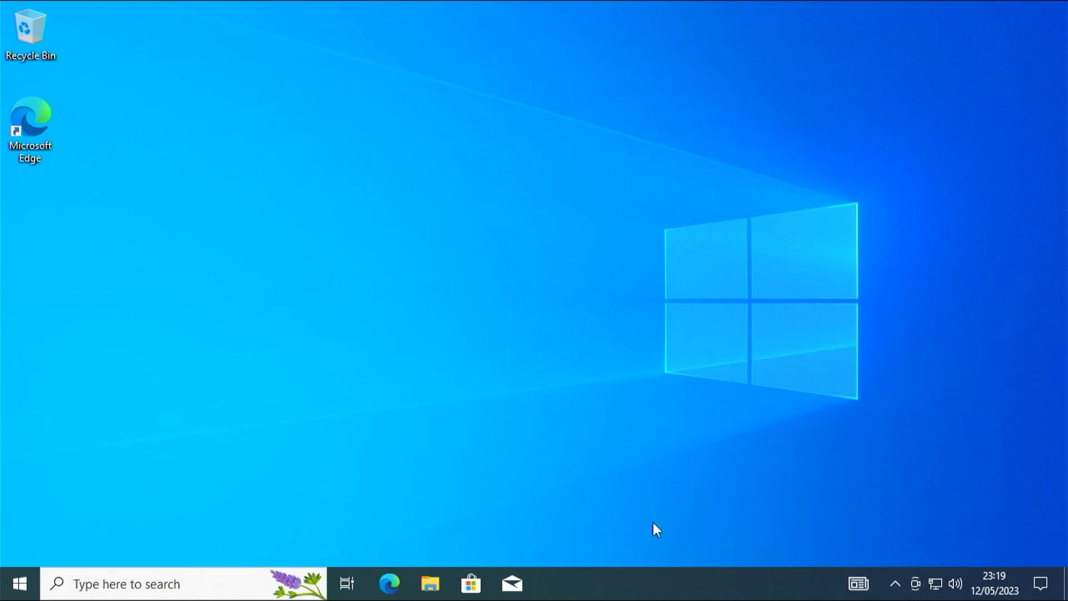
pyautogui.rightClick(518, 370)
pyautogui.click(568, 423)
pyautogui.click(895, 584)
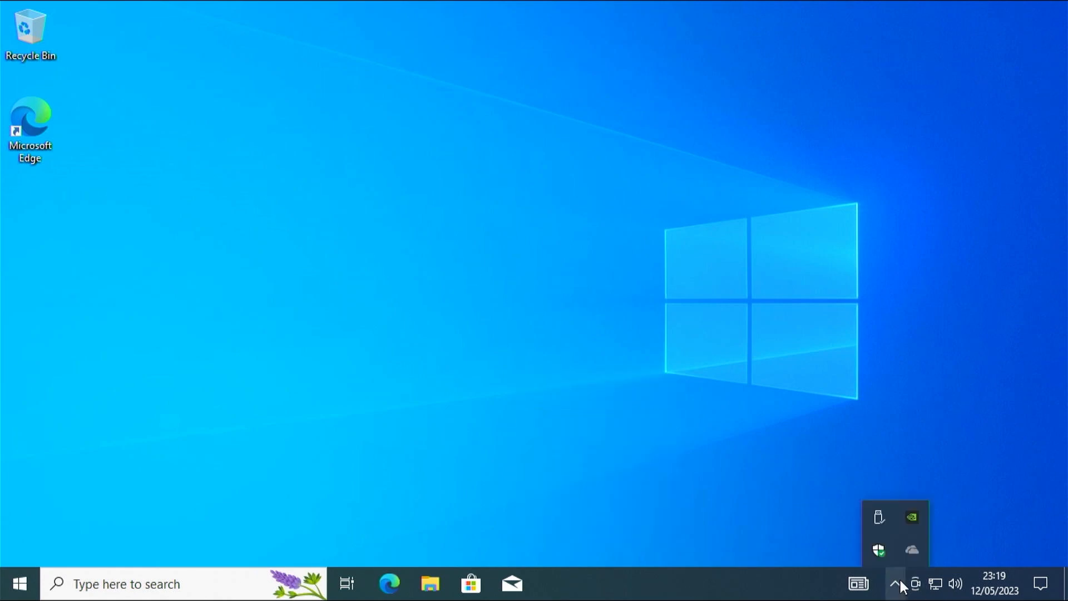
pyautogui.click(469, 312)
# Run a Windows Update check from Settings > Update & Security, then close Settings.
pyautogui.click(20, 584)
pyautogui.click(21, 507)
pyautogui.moveTo(702, 153); pyautogui.dragTo(701, 401)
pyautogui.click(299, 477)
pyautogui.click(651, 41)
pyautogui.click(392, 160)
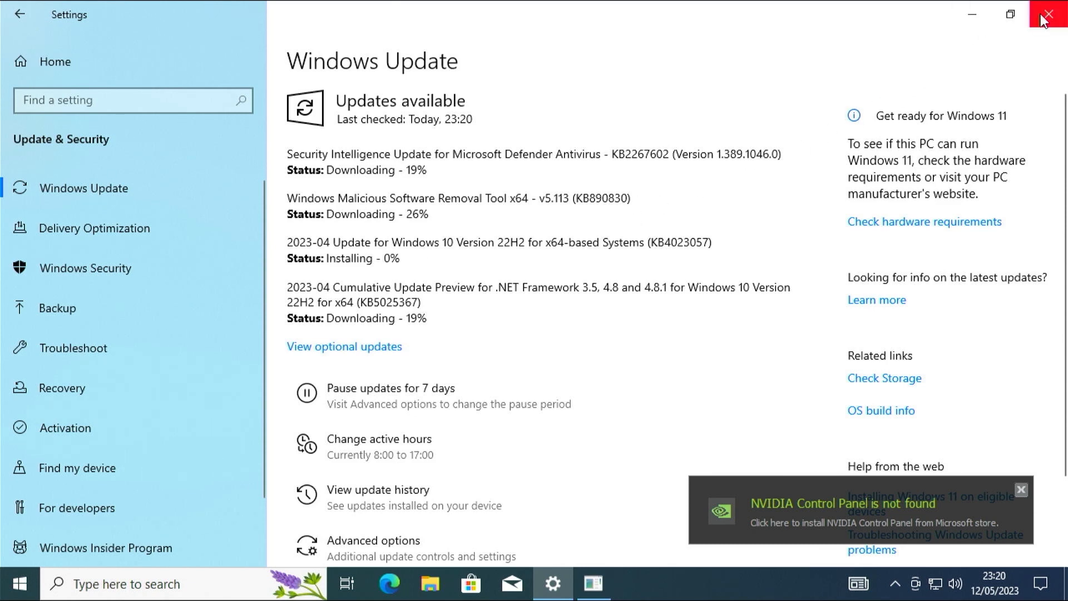
pyautogui.click(992, 26)
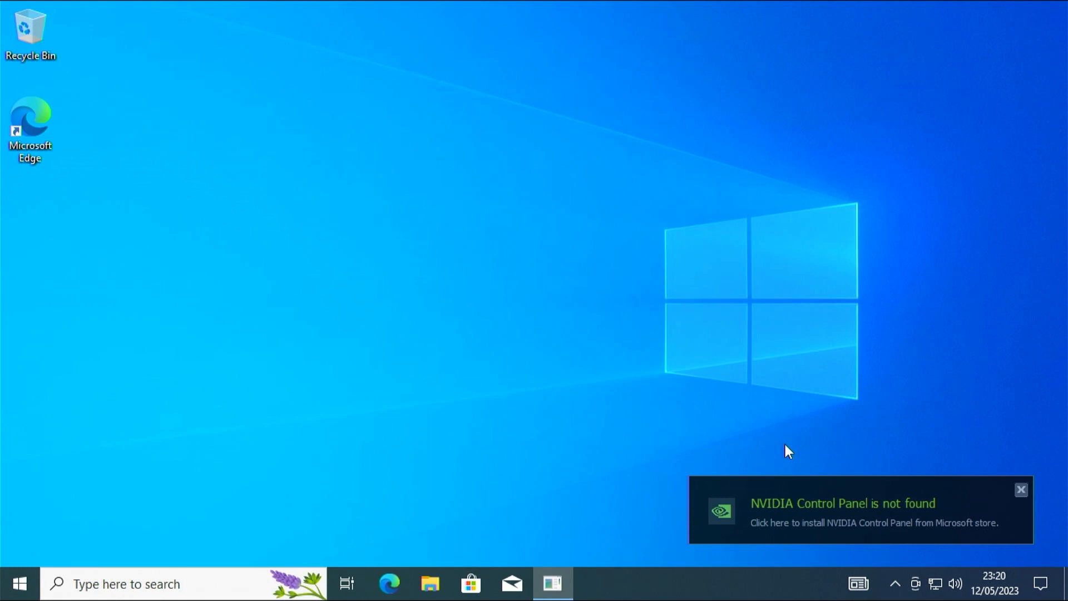
# Dismiss the NVIDIA Control Panel notification and refresh the desktop.
pyautogui.click(1020, 490)
pyautogui.rightClick(693, 335)
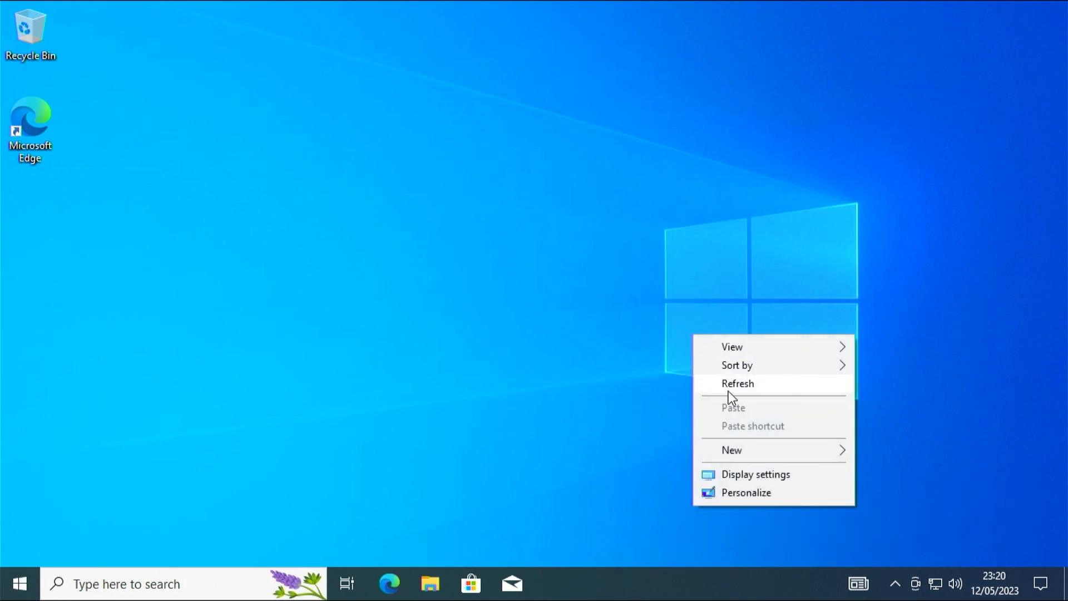
pyautogui.click(745, 386)
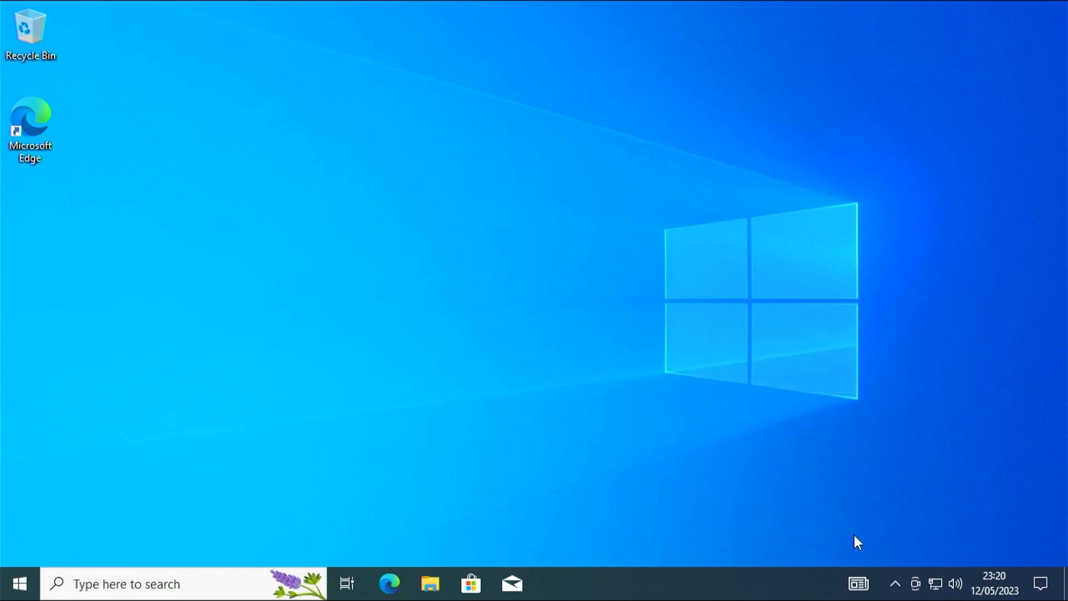
pyautogui.click(892, 582)
pyautogui.click(175, 409)
# Open the Activation page under Settings > Update & Security.
pyautogui.click(15, 593)
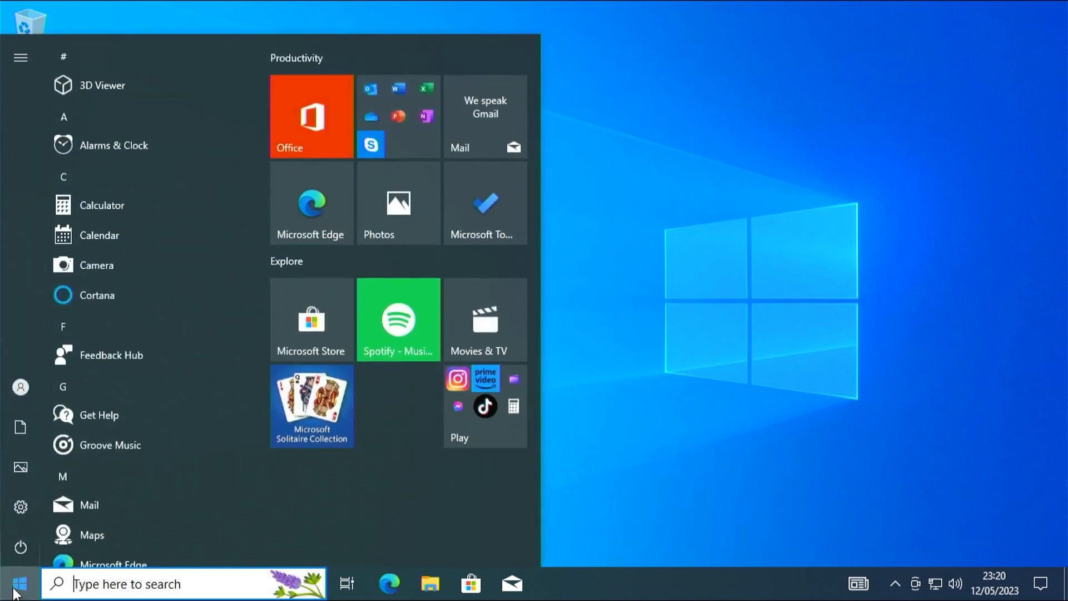
pyautogui.click(33, 498)
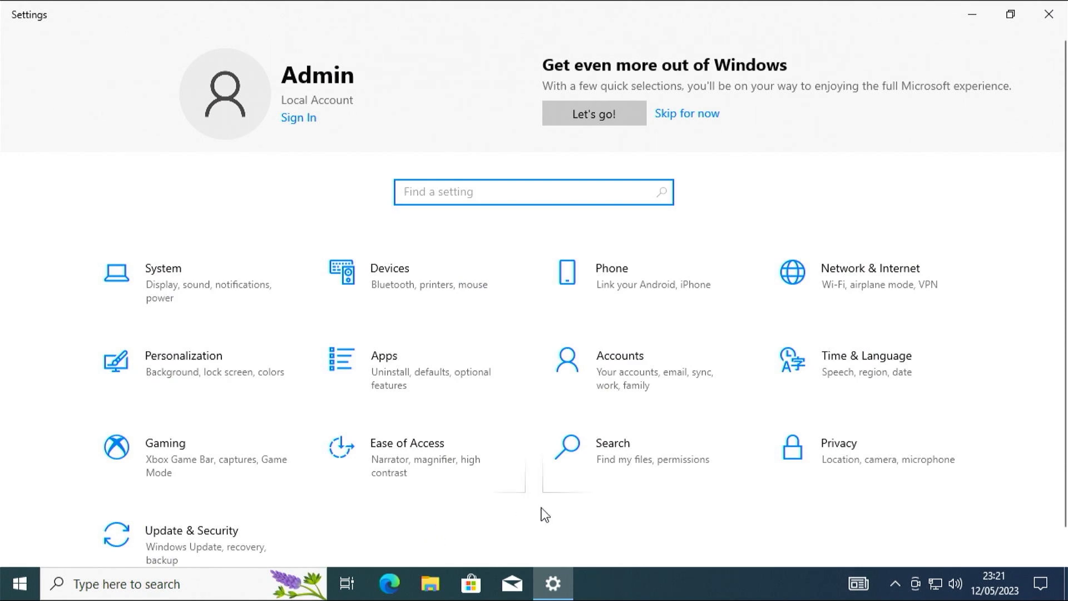
pyautogui.click(226, 540)
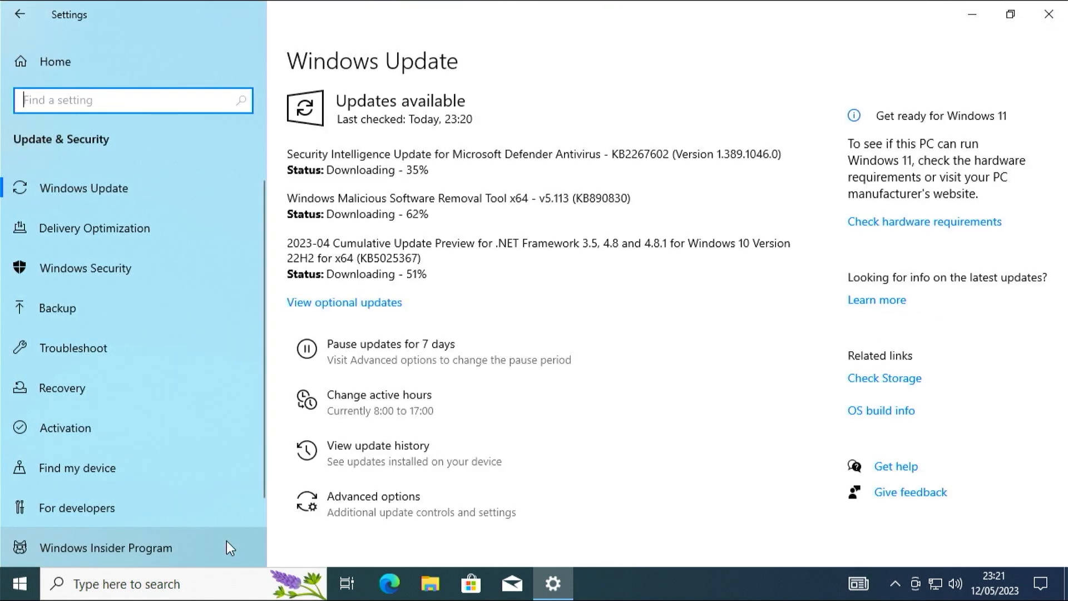
pyautogui.click(112, 424)
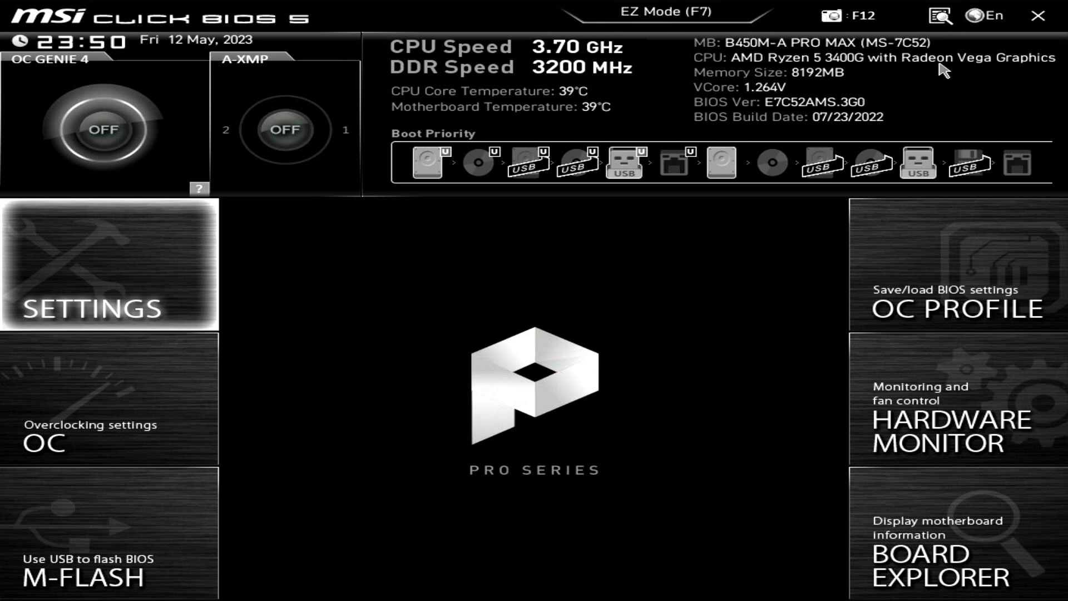
# In MSI Click BIOS 5, open the Settings menu and enter Advanced.
pyautogui.press('Return')
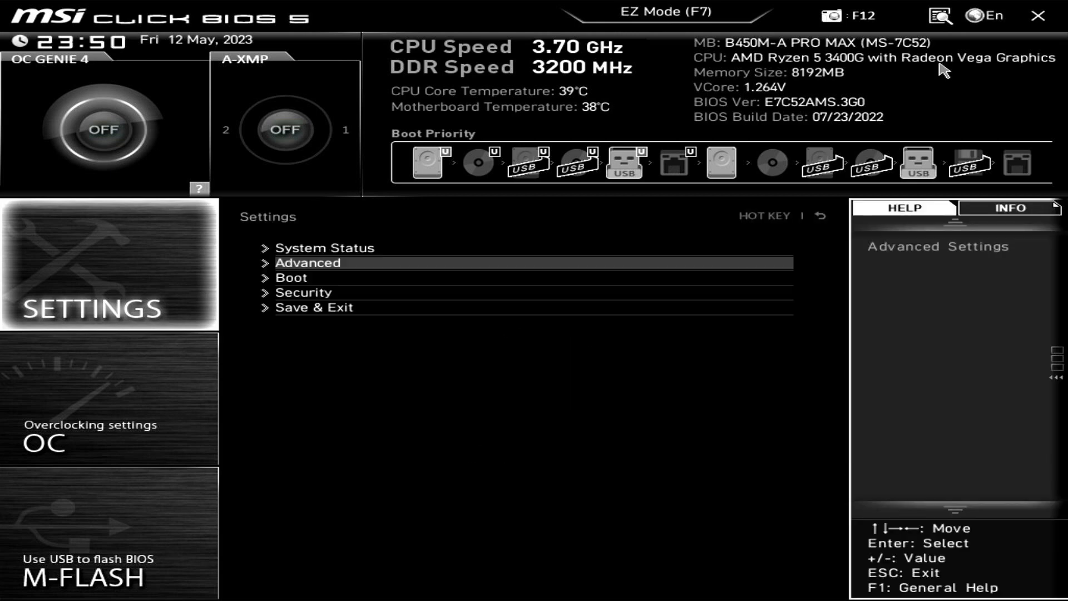
pyautogui.press('Up')
pyautogui.press('Down')
pyautogui.press('Return')
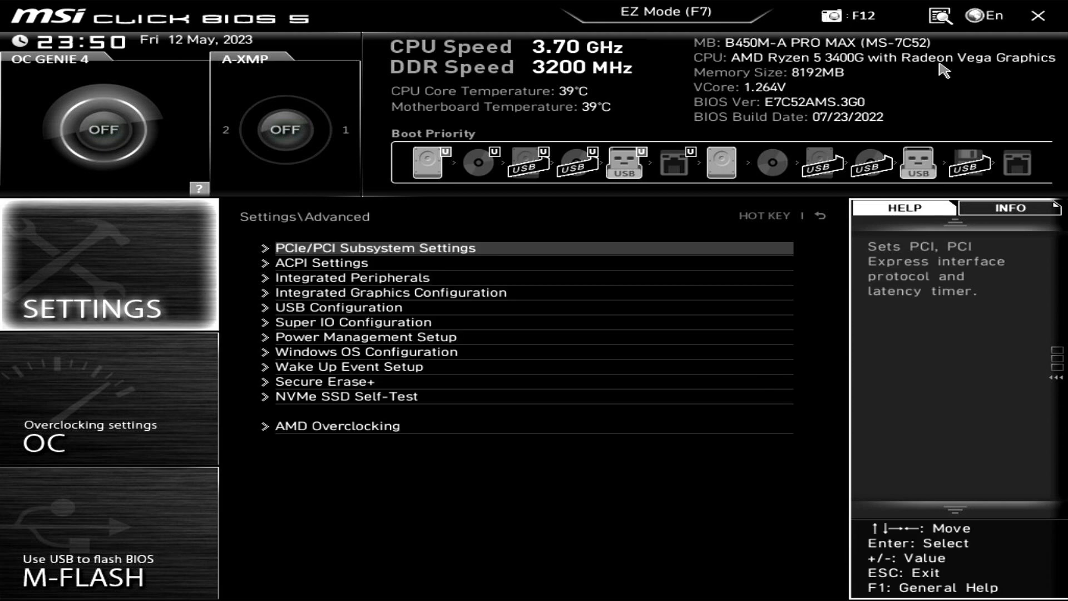
# In Windows OS Configuration, switch the BIOS CSM/UEFI mode to UEFI.
pyautogui.press('Down')
pyautogui.press('Down')
pyautogui.press('Down')
pyautogui.press('Down')
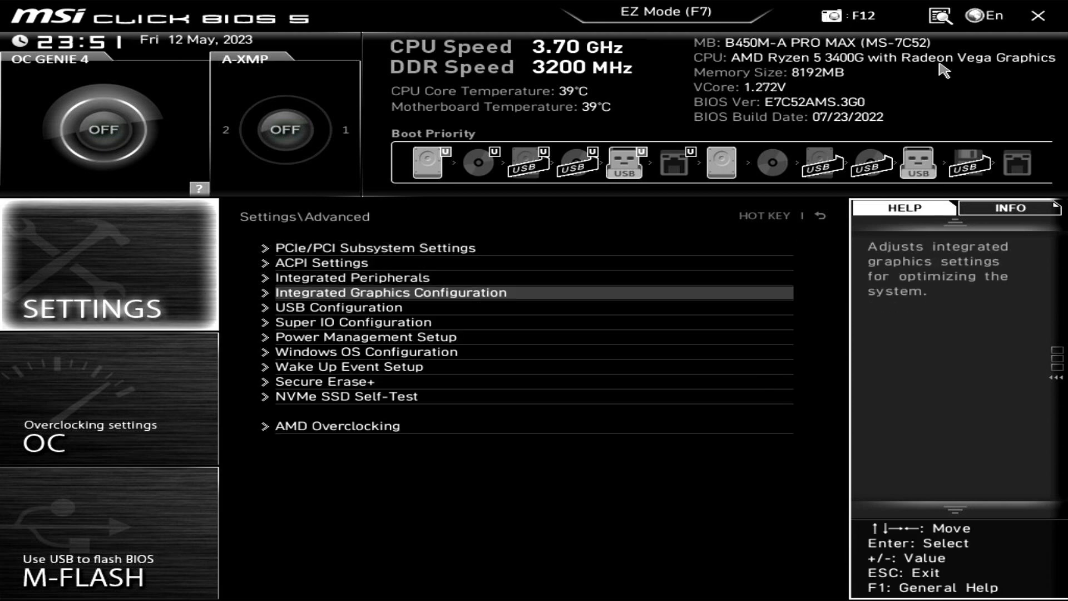
pyautogui.press('Down')
pyautogui.press('Down')
pyautogui.press('Down')
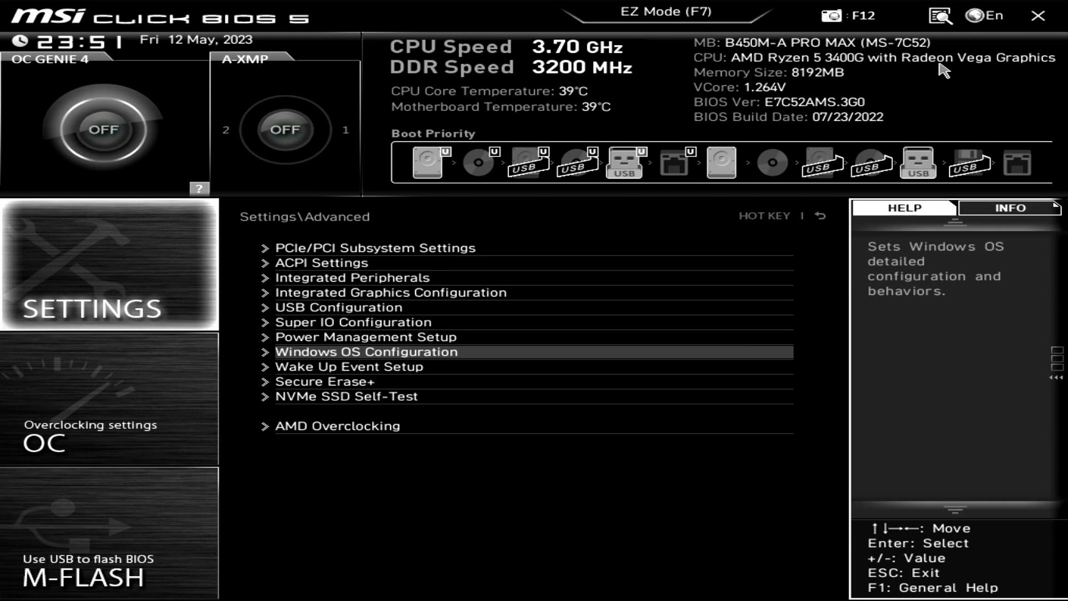
pyautogui.press('Return')
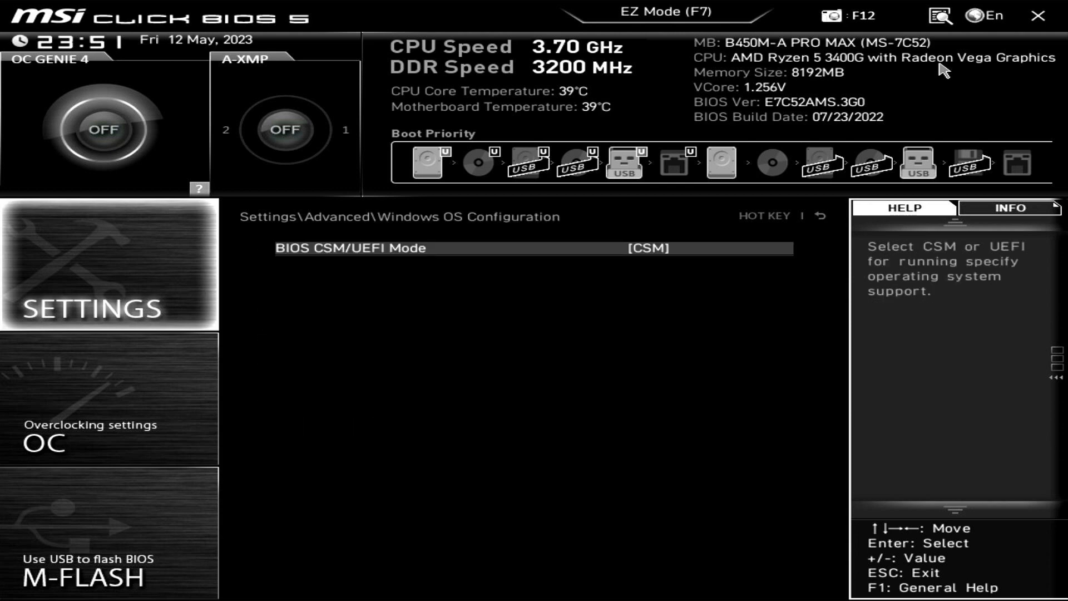
pyautogui.press('Return')
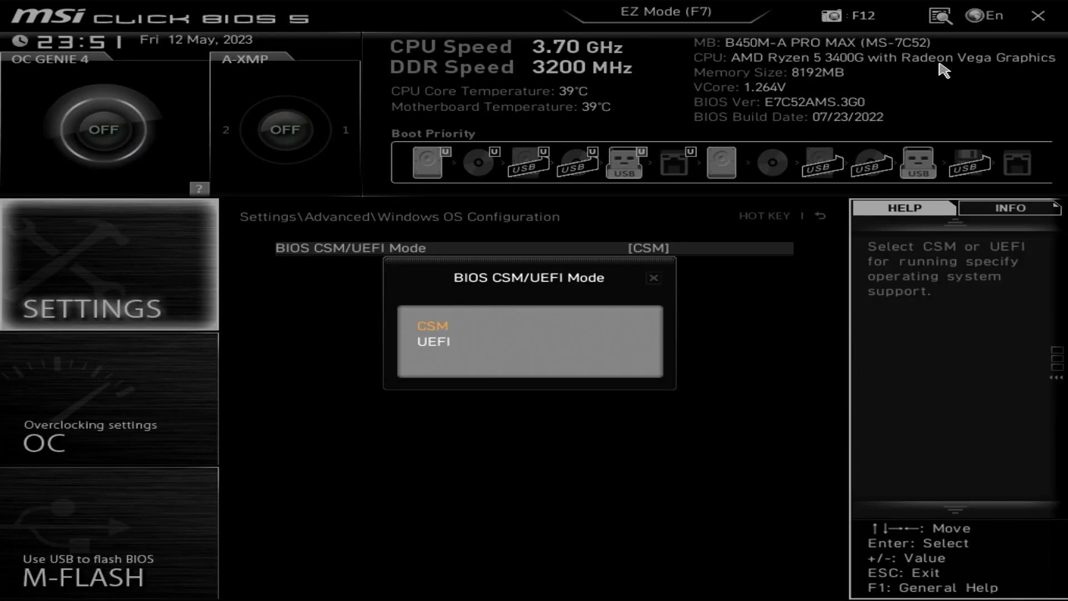
pyautogui.press('Down')
pyautogui.press('Return')
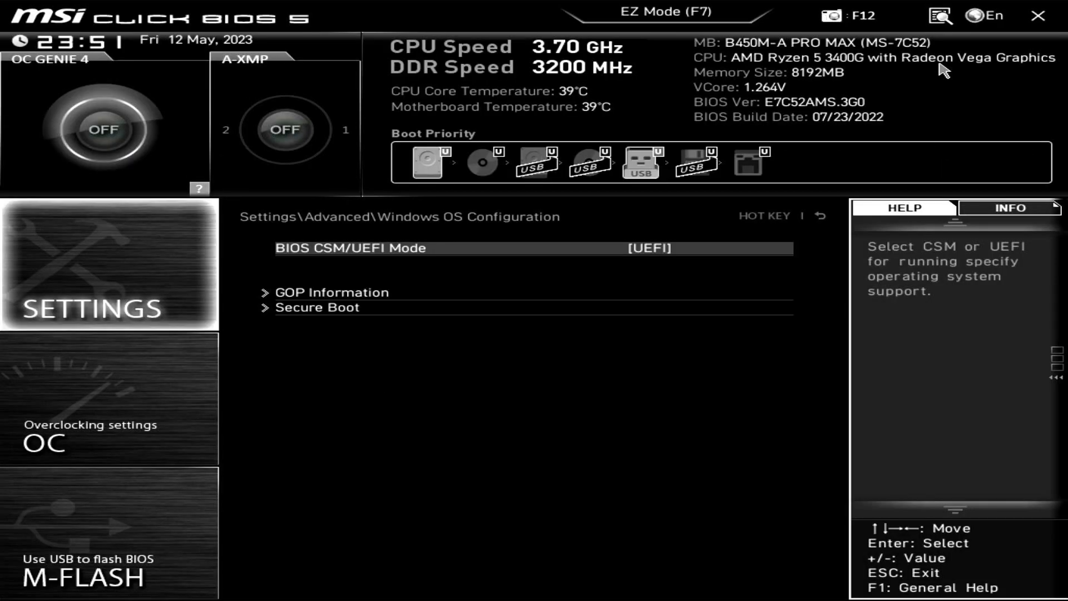
# Enable Secure Boot with Secure Boot Mode left at Standard, then back out to Settings.
pyautogui.press('Down')
pyautogui.press('Down')
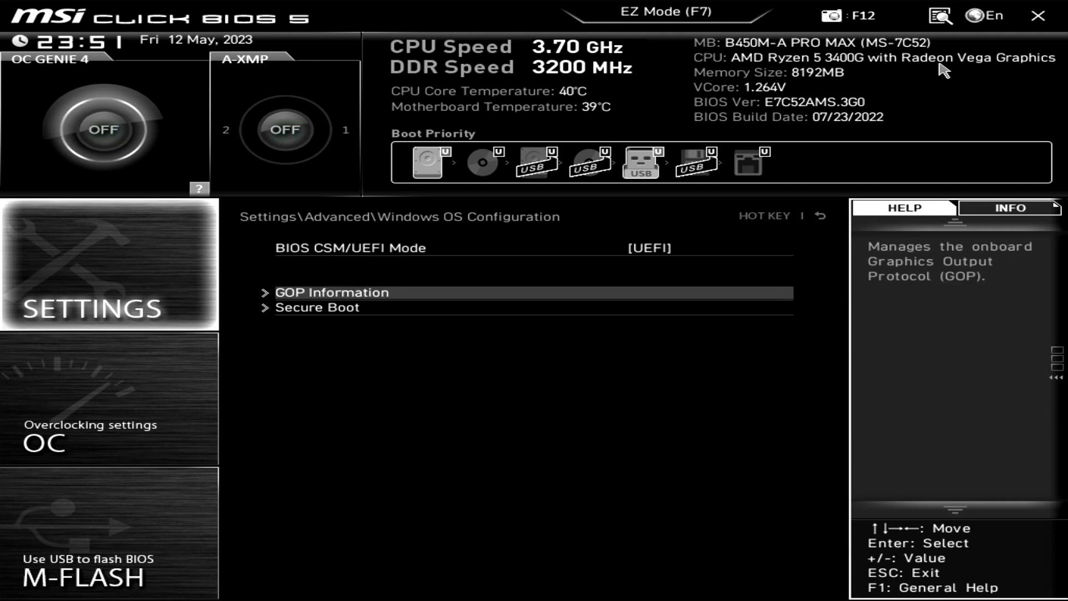
pyautogui.press('Return')
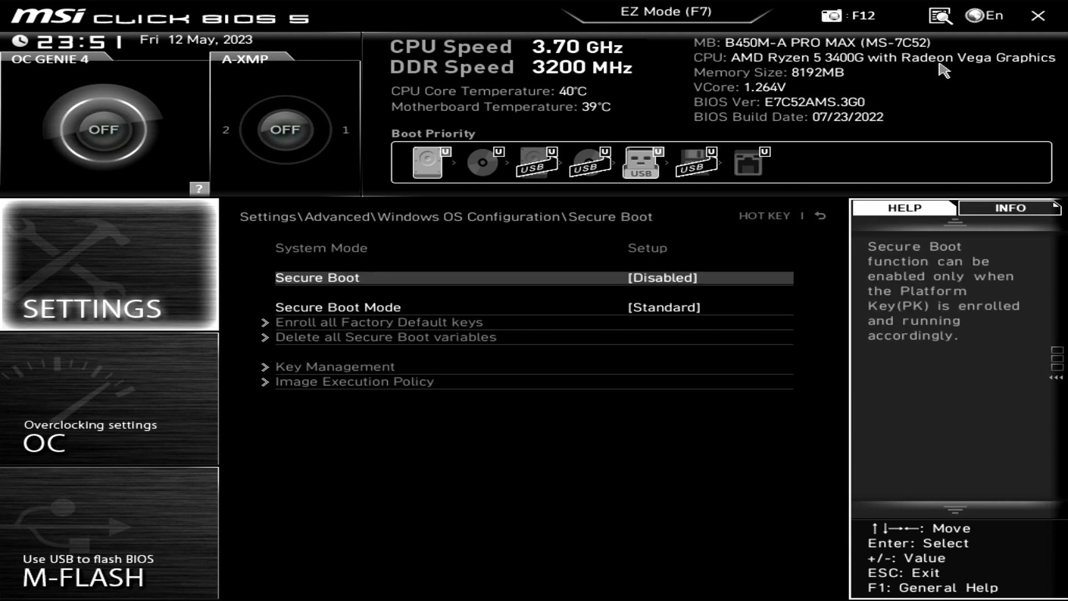
pyautogui.press('Return')
pyautogui.press('Down')
pyautogui.press('Return')
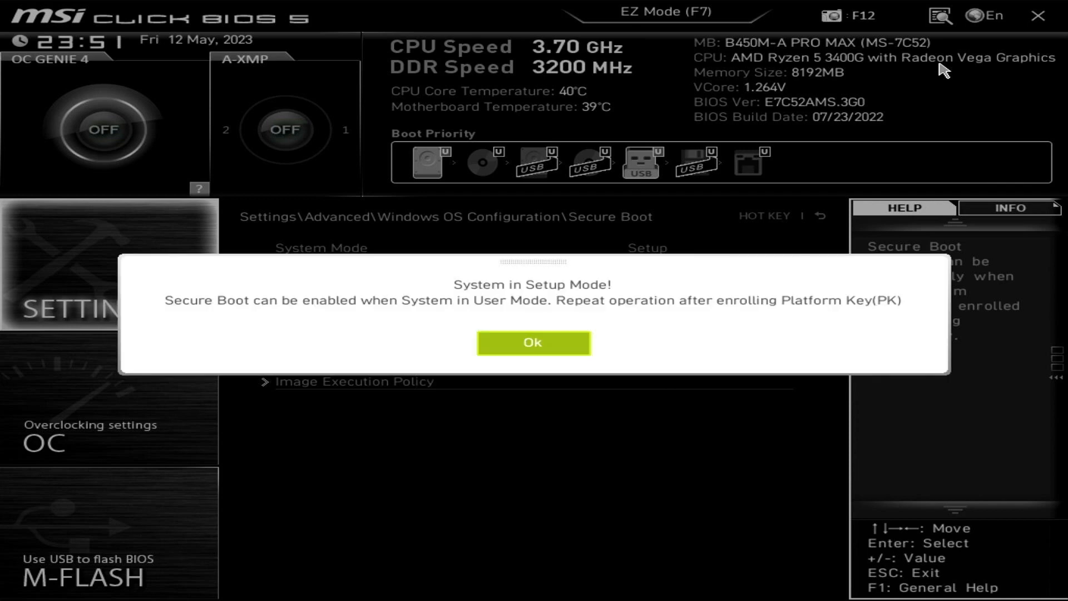
pyautogui.press('Return')
pyautogui.press('Down')
pyautogui.press('Return')
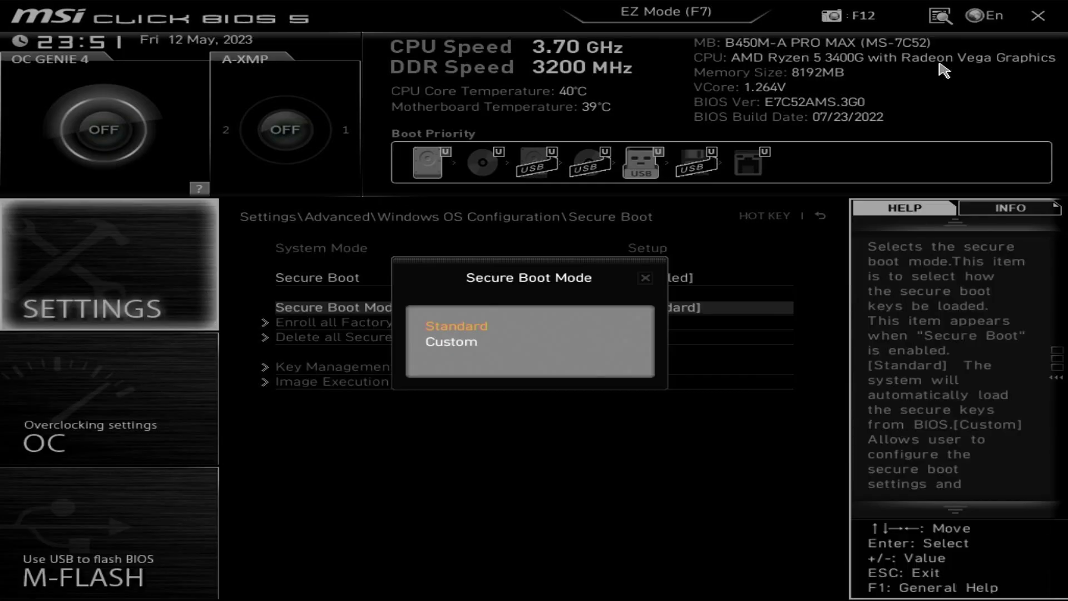
pyautogui.press('Return')
pyautogui.press('Escape')
pyautogui.press('Escape')
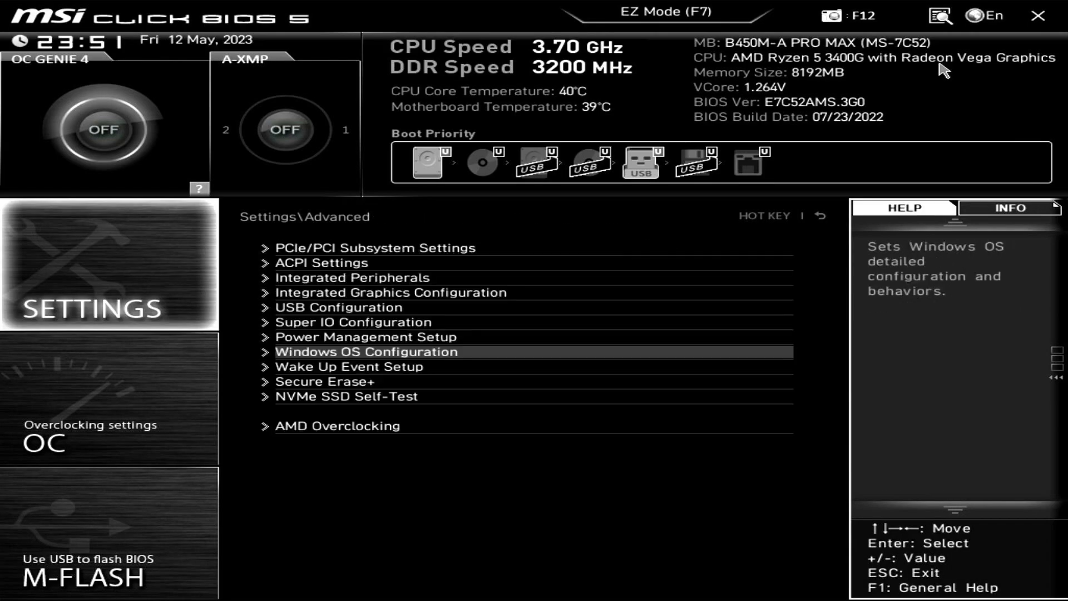
pyautogui.press('Escape')
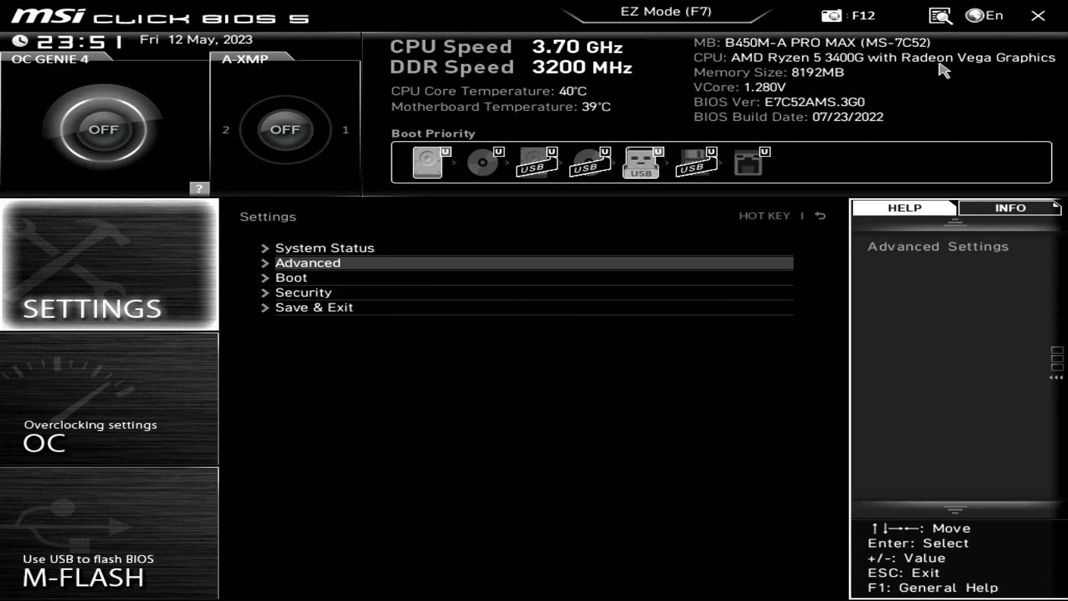
# Verify TPM State is Enabled under Security > Trusted Computing.
pyautogui.press('Down')
pyautogui.press('Down')
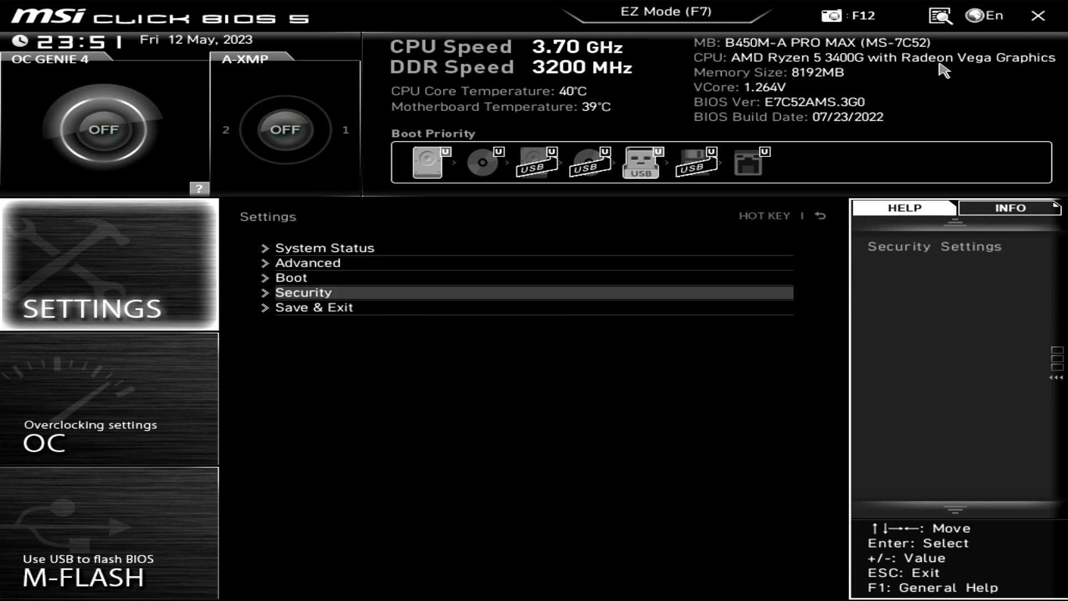
pyautogui.press('Up')
pyautogui.press('Up')
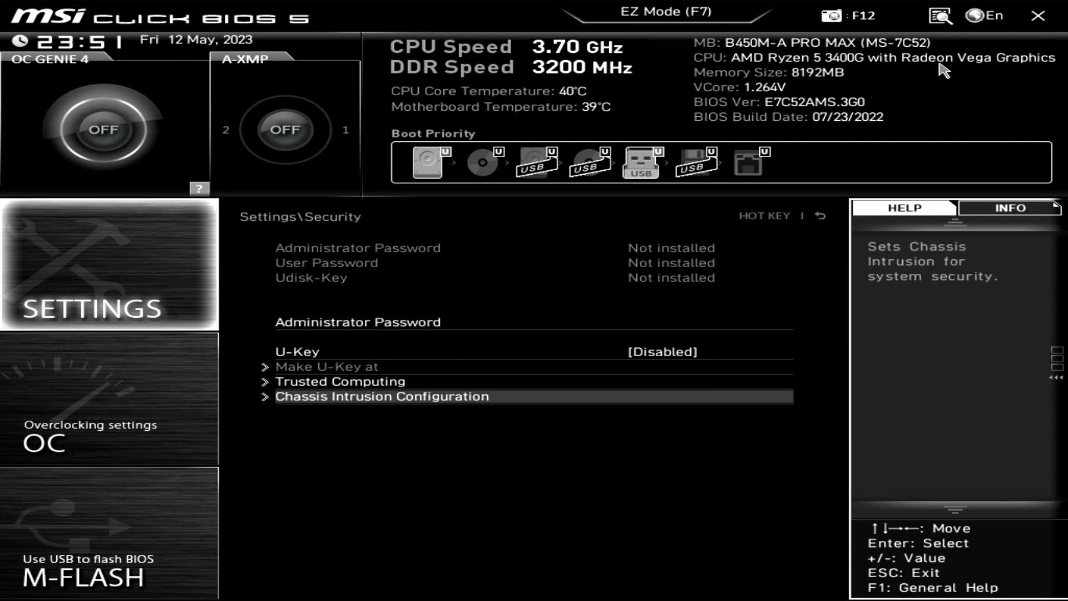
pyautogui.press('Return')
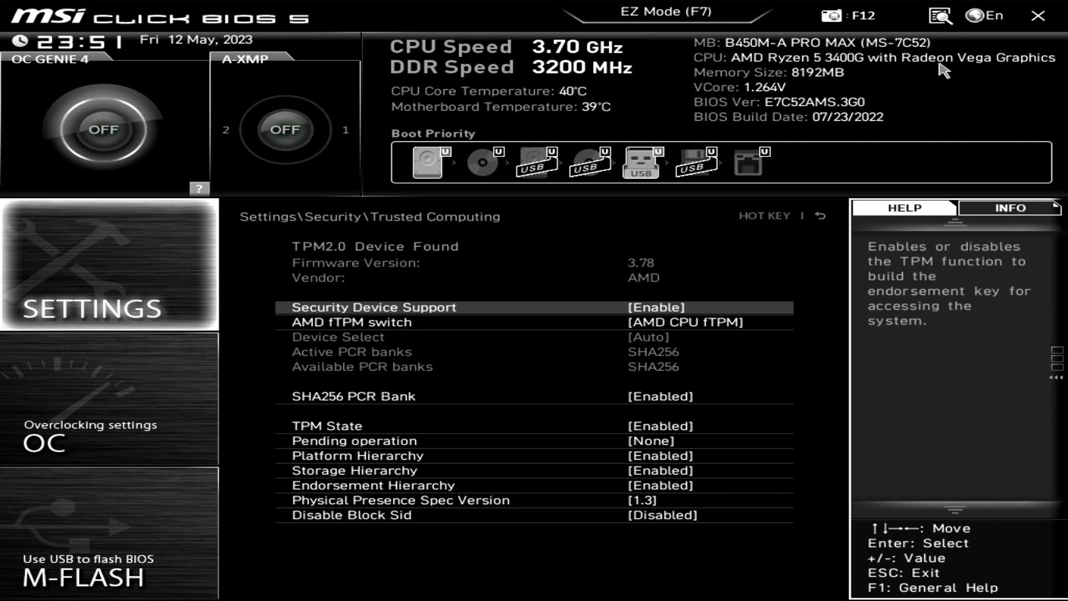
pyautogui.press('Down')
pyautogui.press('Down')
pyautogui.press('Down')
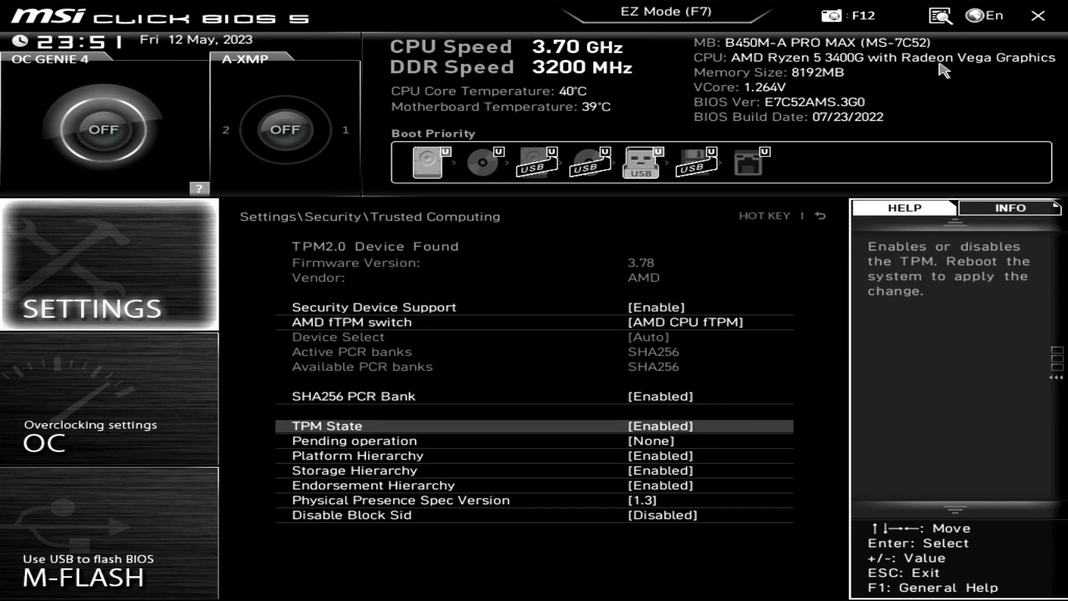
pyautogui.press('Return')
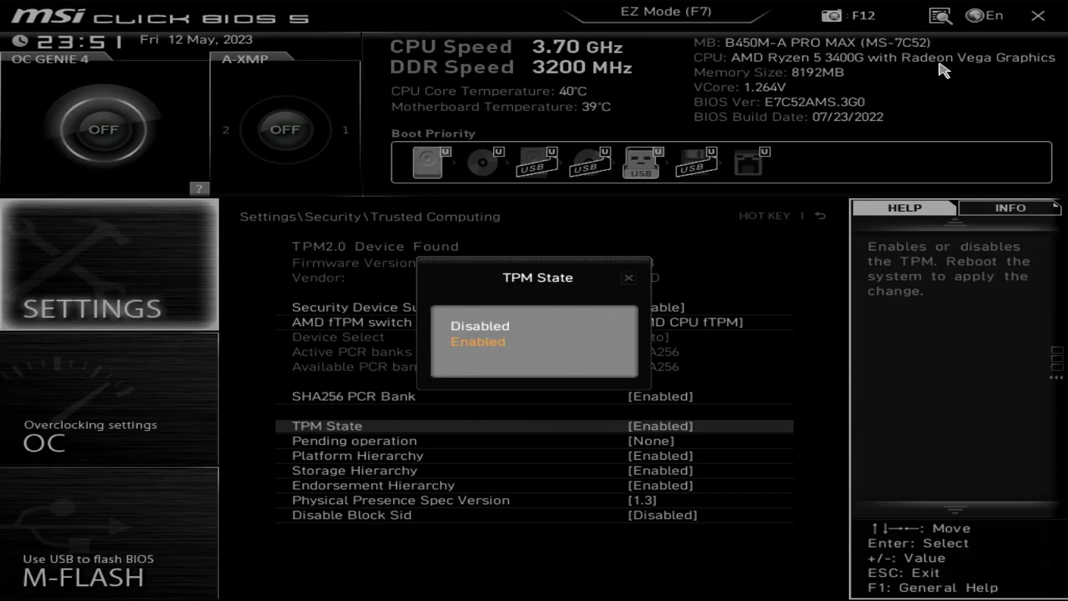
pyautogui.press('Return')
pyautogui.press('Down')
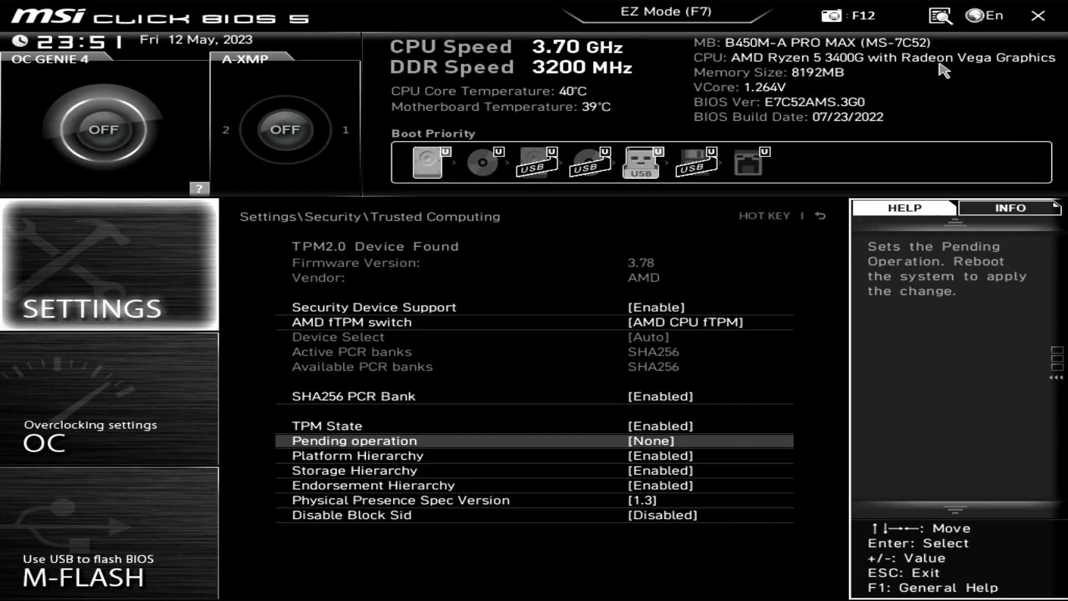
pyautogui.press('Down')
pyautogui.press('Down')
pyautogui.press('Down')
pyautogui.press('Down')
pyautogui.press('Down')
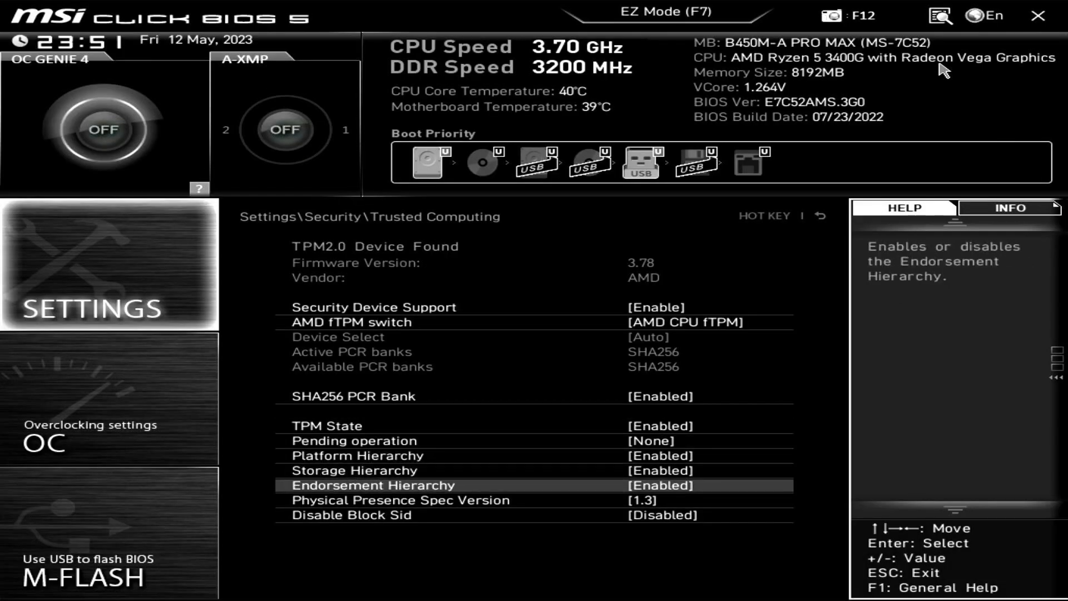
# Back out to the main menu and open the Boot settings page.
pyautogui.press('Escape')
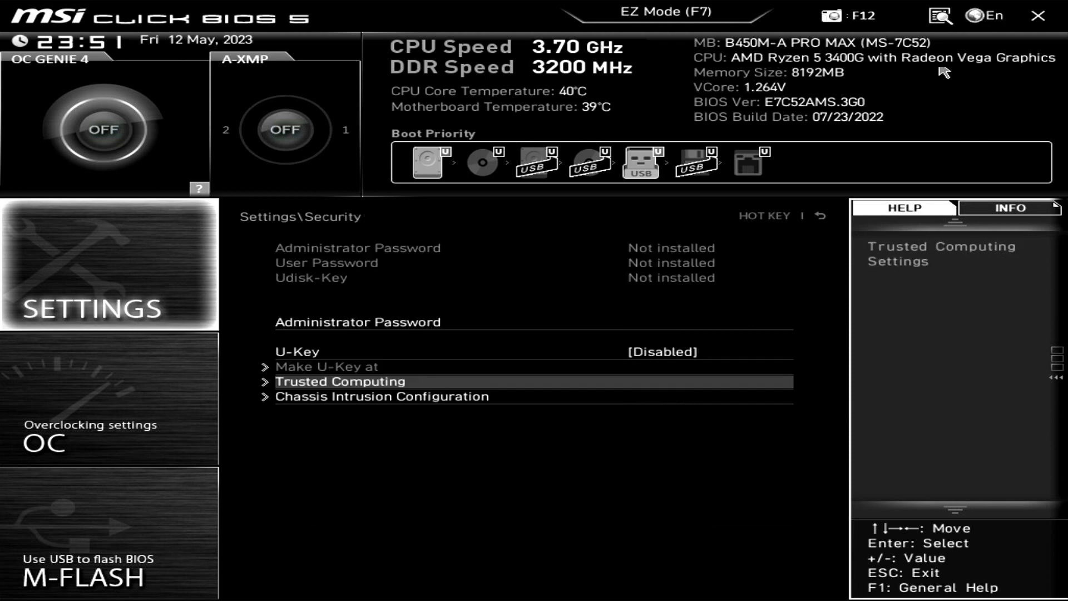
pyautogui.press('Escape')
pyautogui.press('Up')
pyautogui.press('Return')
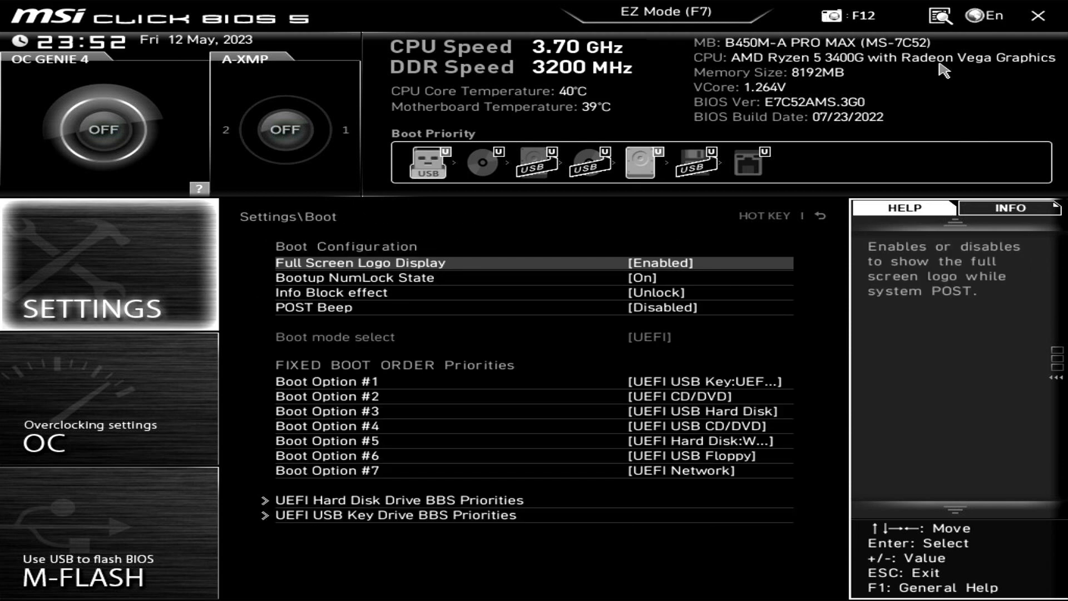
# Review the boot order, then save the UEFI, CSM-disabled and USB-first changes and reboot.
pyautogui.press('Down')
pyautogui.press('Down')
pyautogui.press('Down')
pyautogui.press('Down')
pyautogui.press('Down')
pyautogui.press('Down')
pyautogui.press('Down')
pyautogui.press('Up')
pyautogui.press('Up')
pyautogui.press('Up')
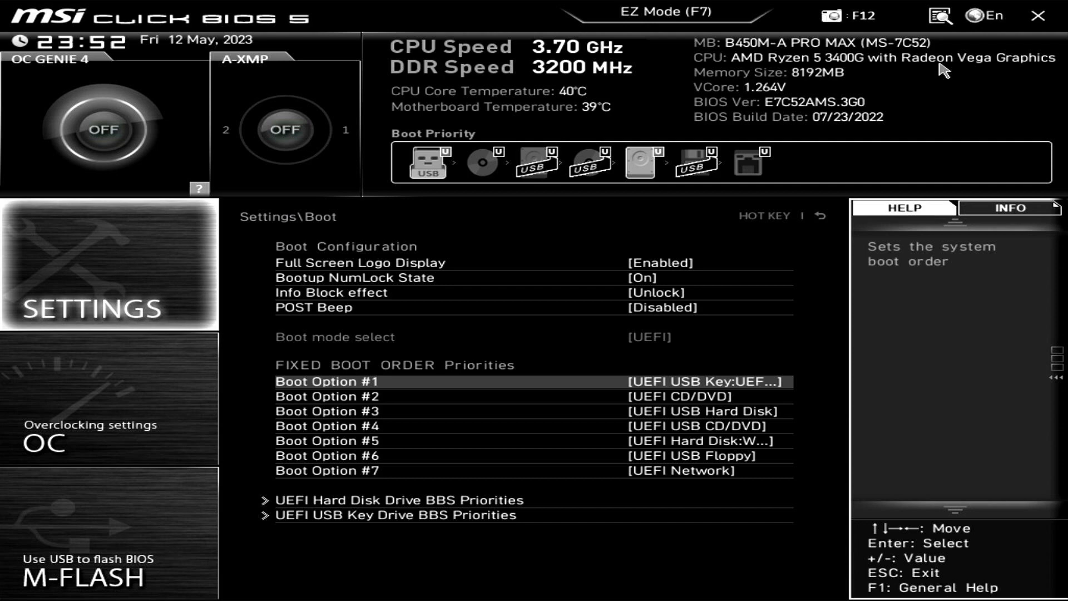
pyautogui.press('Escape')
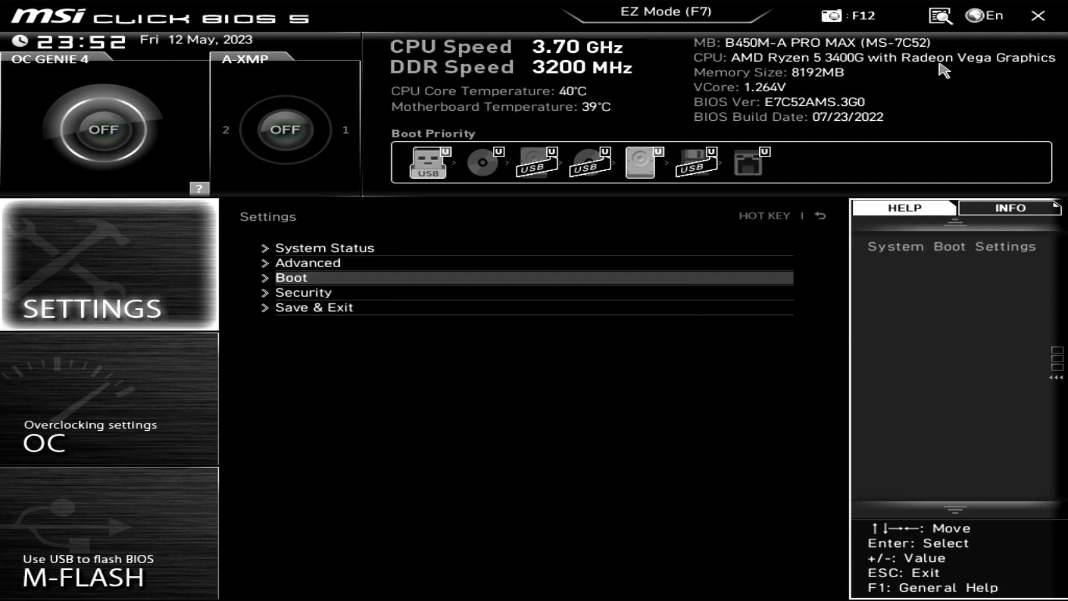
pyautogui.press('Down')
pyautogui.press('Down')
pyautogui.press('Return')
pyautogui.press('Down')
pyautogui.press('Down')
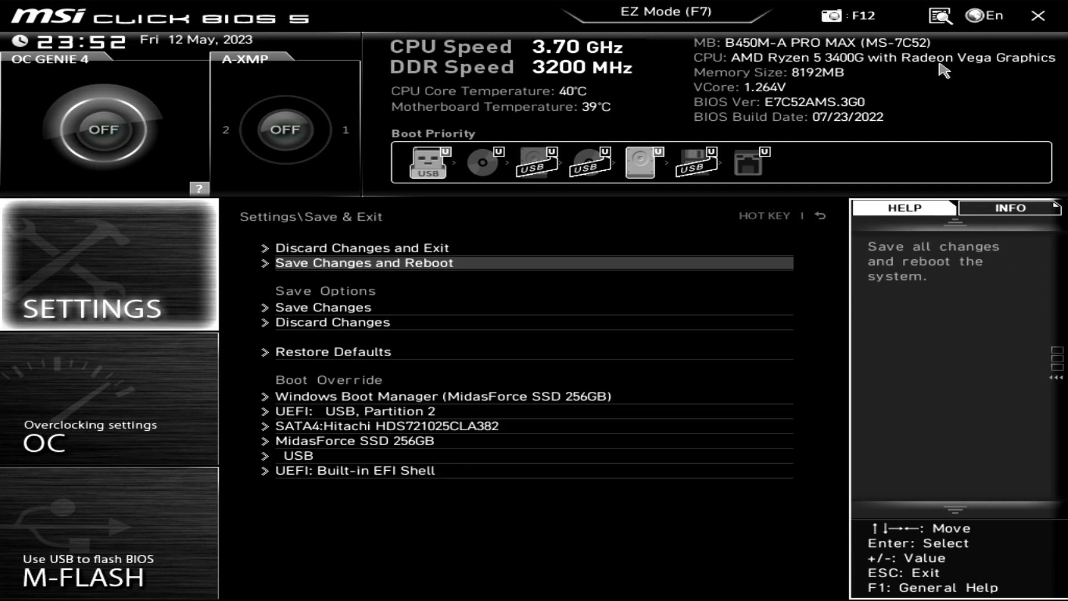
pyautogui.press('Up')
pyautogui.press('Return')
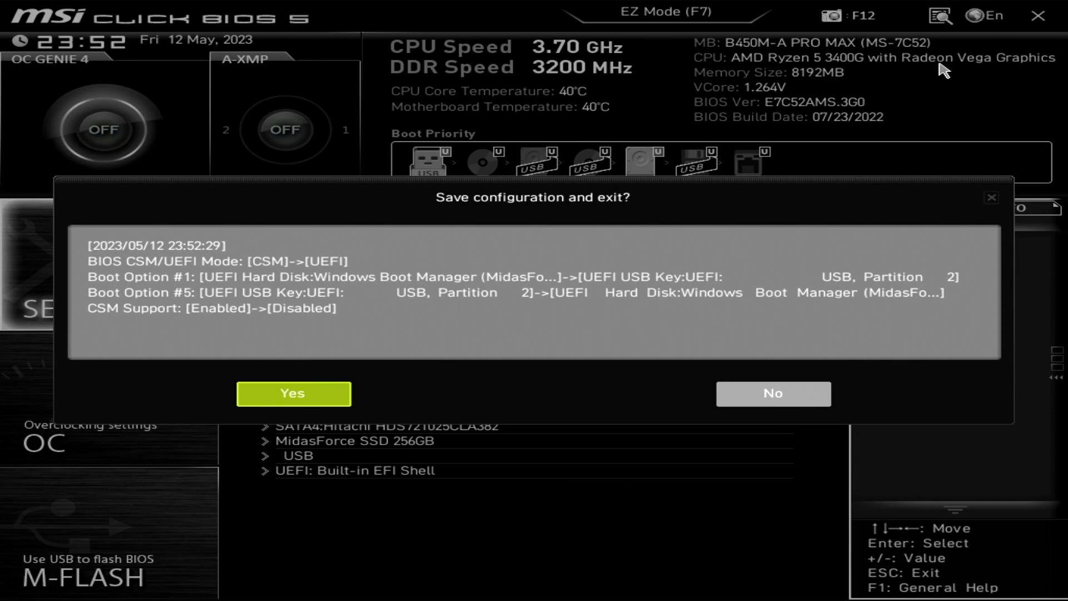
pyautogui.press('Return')
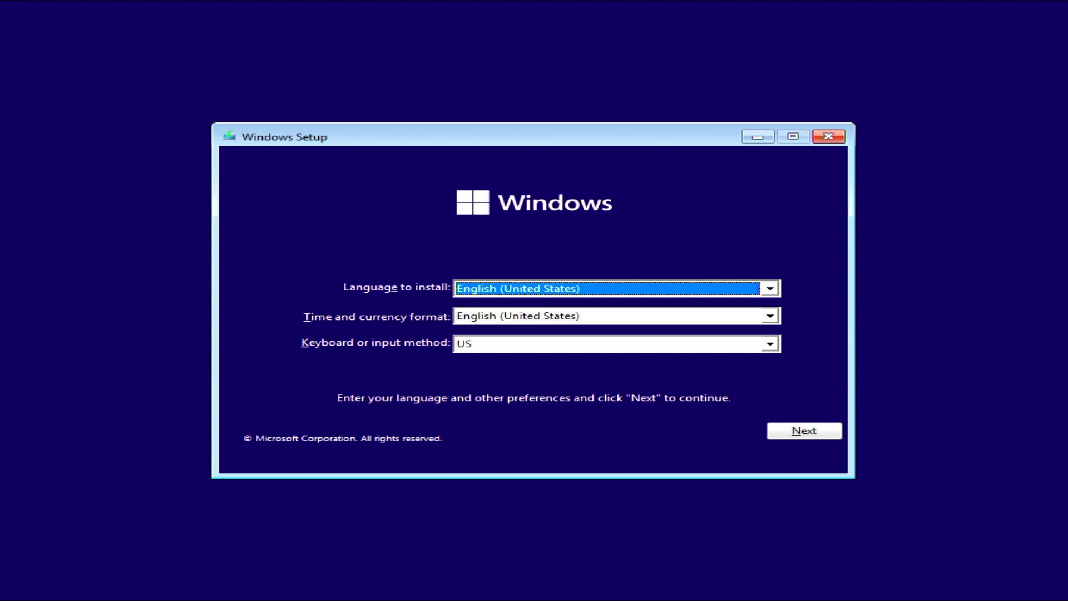
# Set the time and currency format to Indonesian (Indonesia), continue, and choose Install now.
pyautogui.press('Tab')
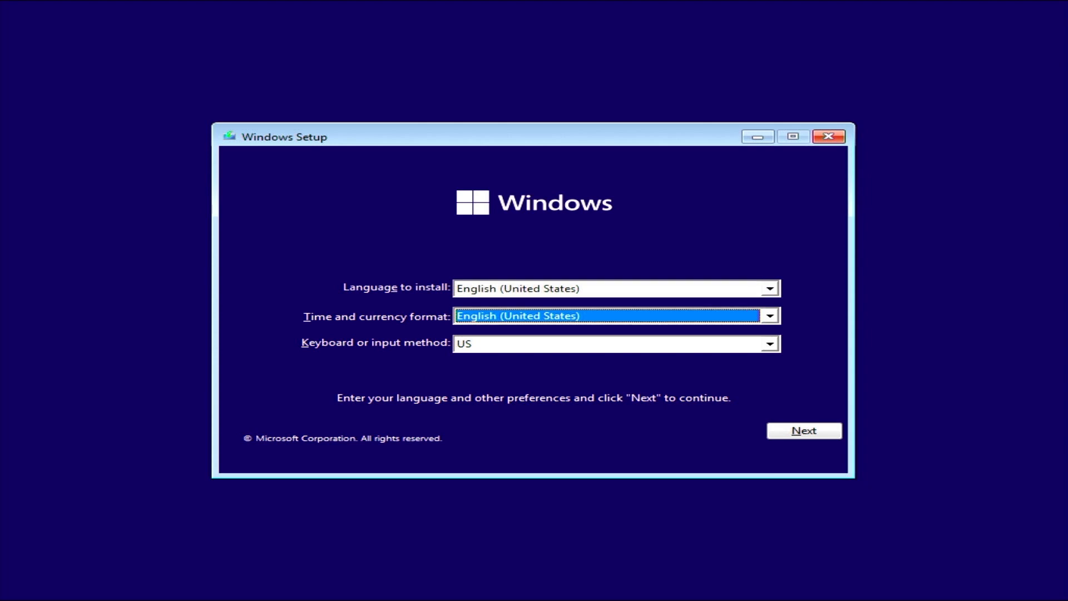
pyautogui.press('i')
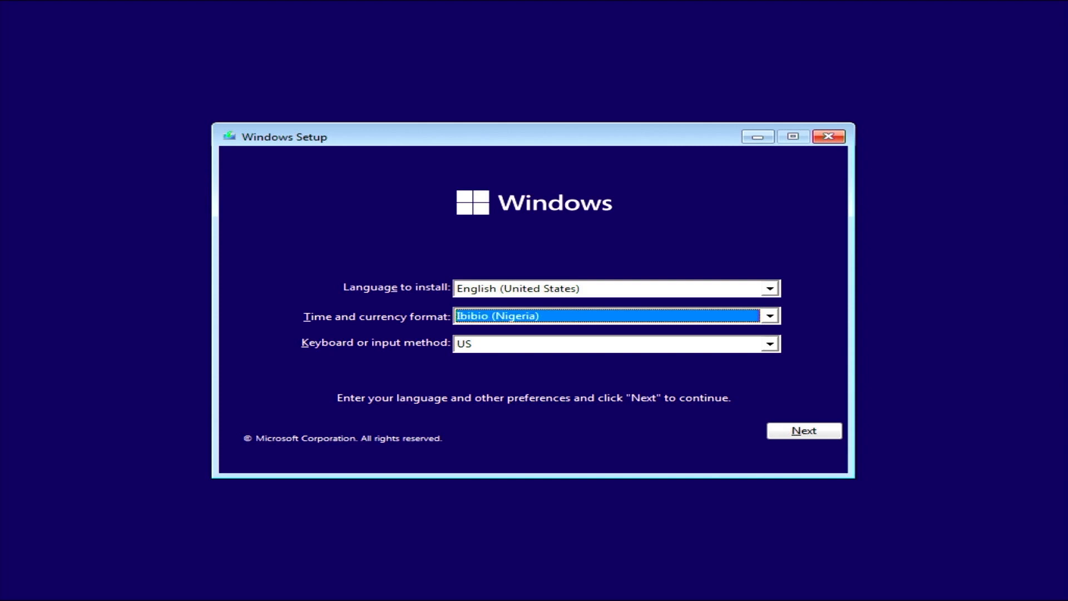
pyautogui.press('n')
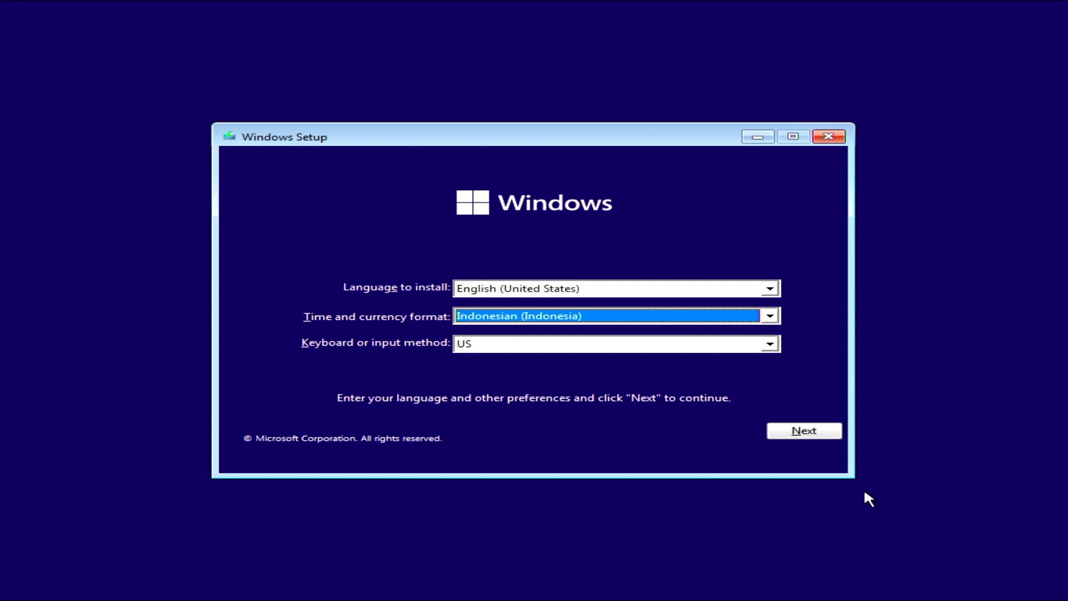
pyautogui.click(814, 432)
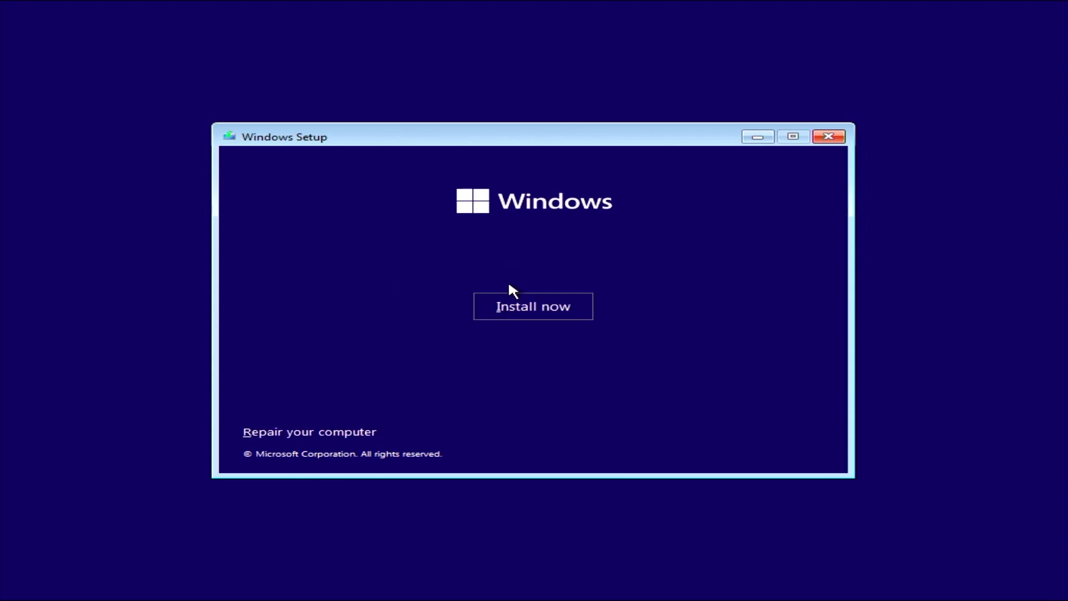
pyautogui.click(531, 306)
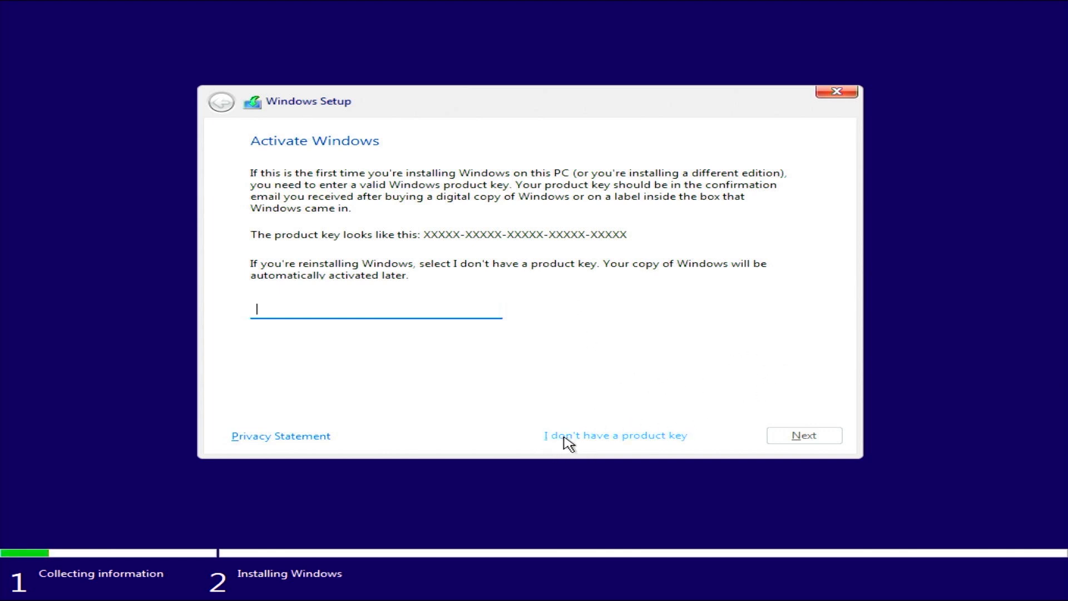
# Skip the product key, select Windows 11 Pro from the edition list, and continue.
pyautogui.click(641, 437)
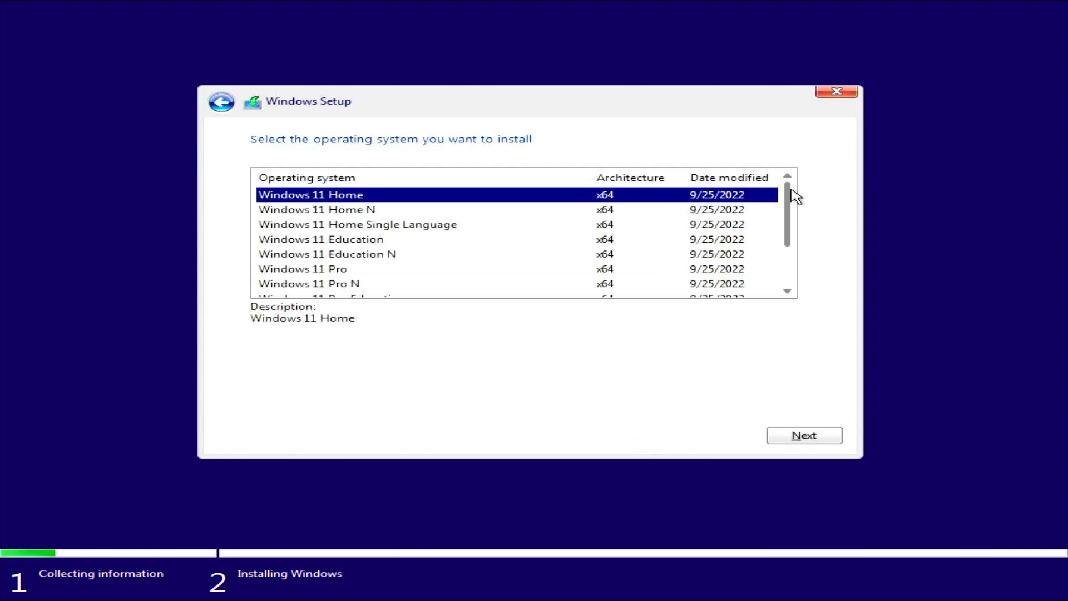
pyautogui.moveTo(797, 196)
pyautogui.mouseDown()
pyautogui.moveTo(790, 245)
pyautogui.moveTo(793, 183)
pyautogui.moveTo(782, 255)
pyautogui.moveTo(786, 197)
pyautogui.mouseUp()
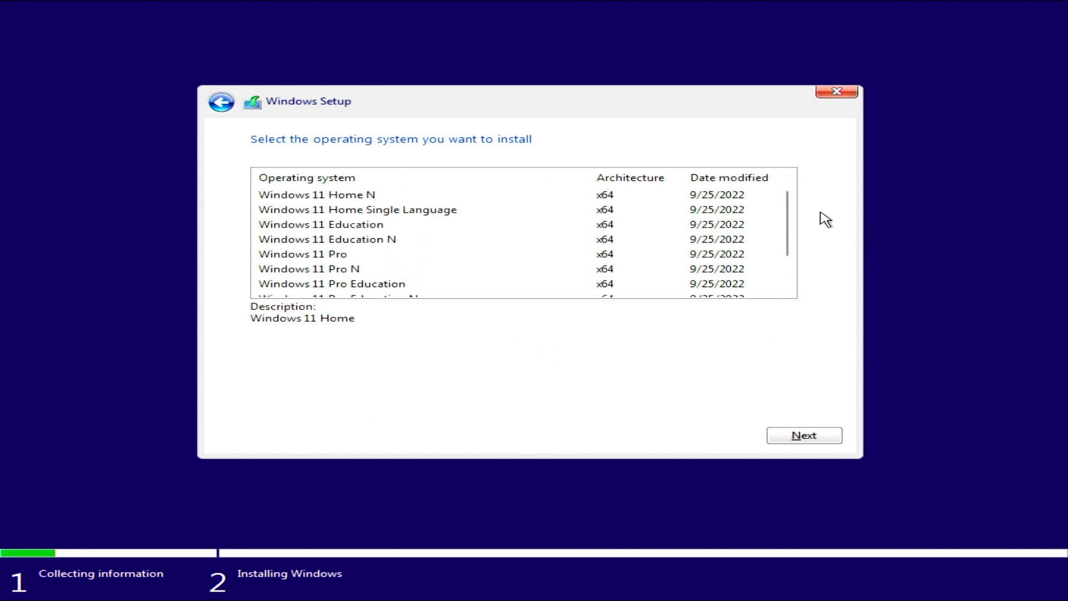
pyautogui.moveTo(787, 219); pyautogui.dragTo(806, 243)
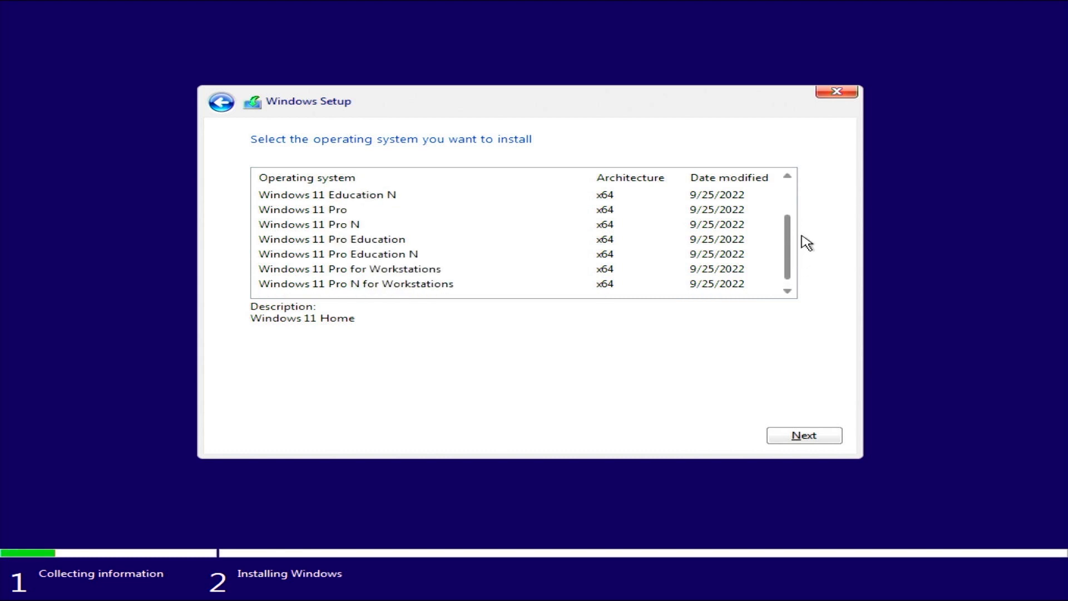
pyautogui.scroll(1, 355, 237)
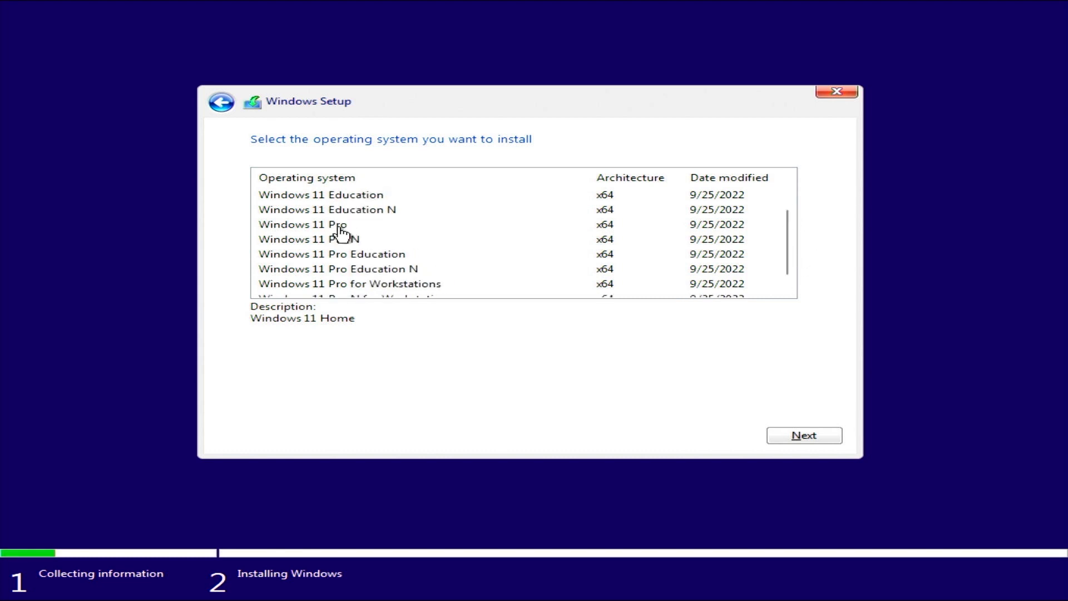
pyautogui.click(340, 228)
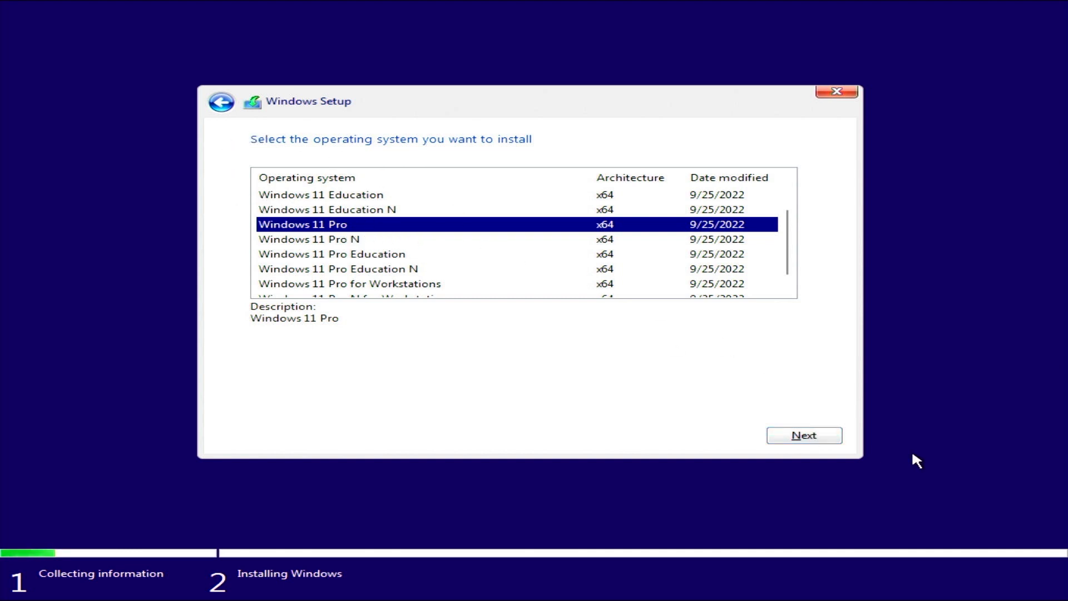
pyautogui.click(807, 437)
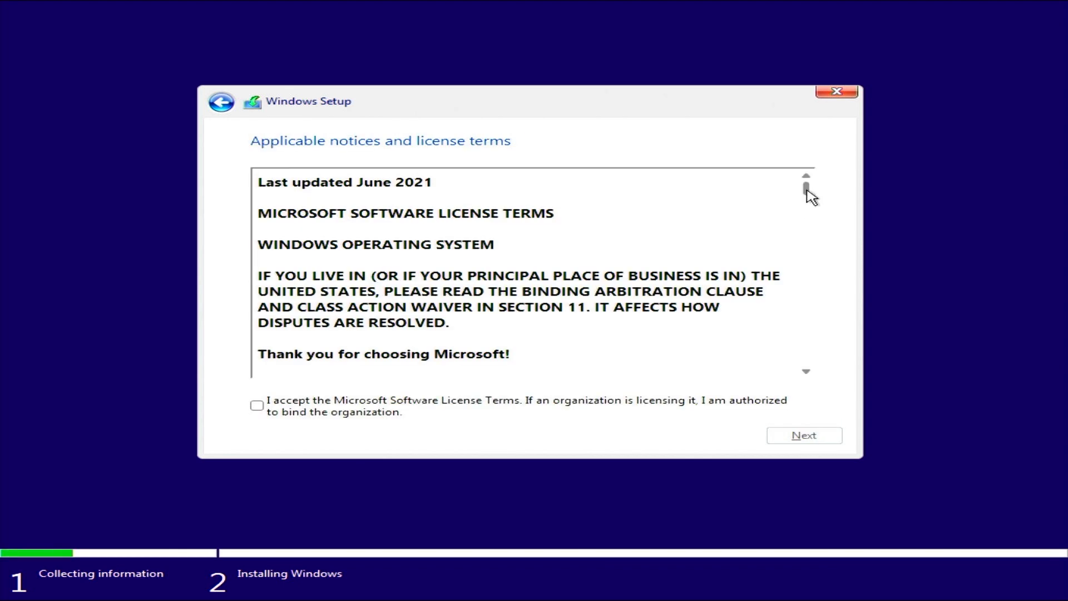
# Scroll through the license text, accept the Microsoft Software License Terms, and continue.
pyautogui.moveTo(808, 191); pyautogui.dragTo(818, 370)
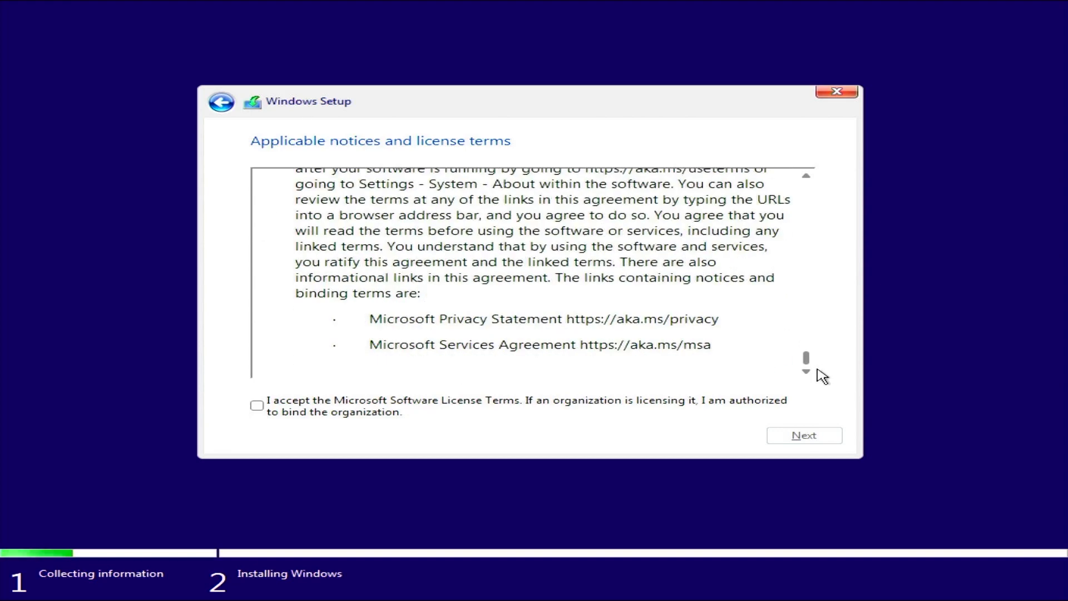
pyautogui.click(258, 406)
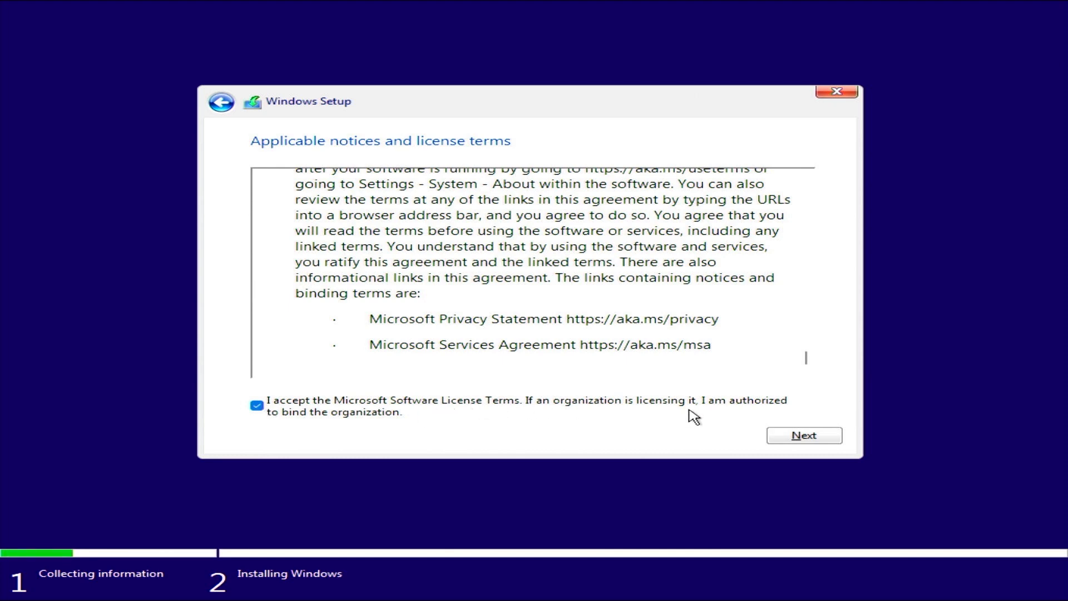
pyautogui.click(804, 436)
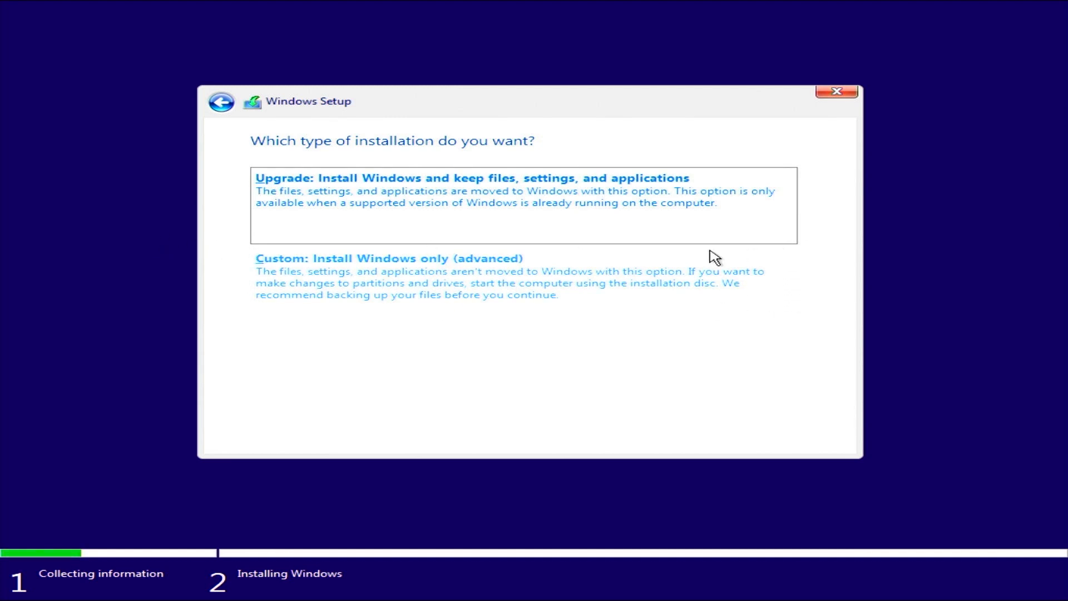
pyautogui.click(493, 288)
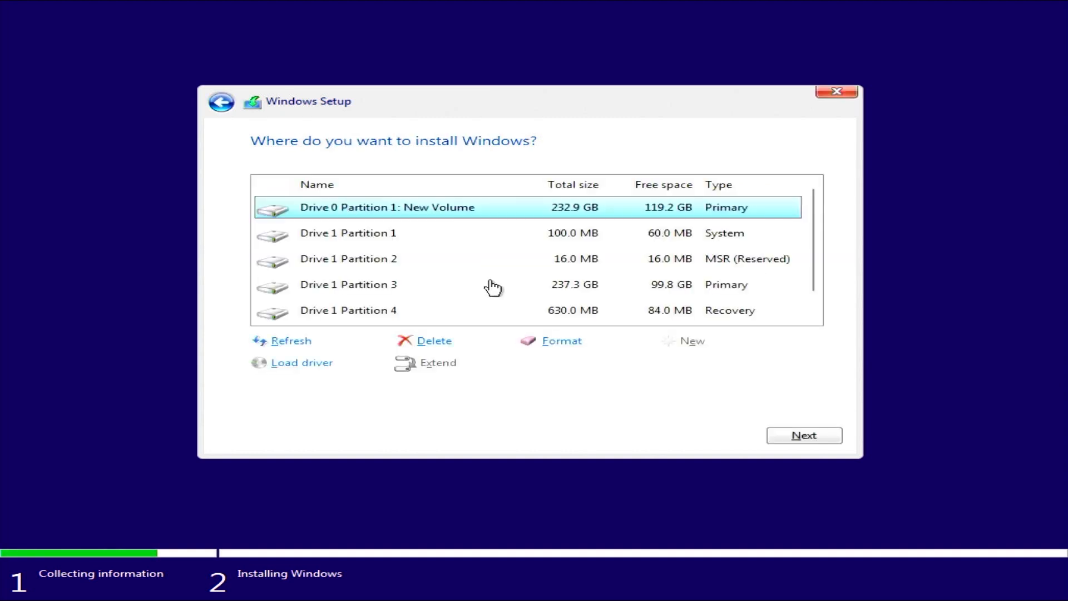
pyautogui.scroll(-1, 814, 258)
pyautogui.scroll(1, 816, 240)
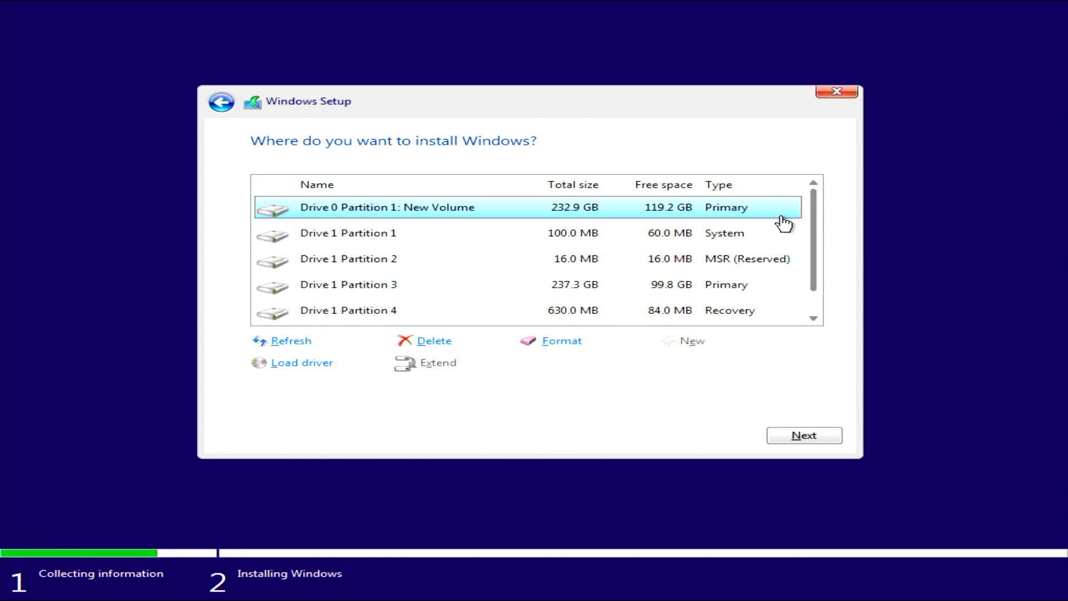
pyautogui.click(442, 238)
pyautogui.click(434, 265)
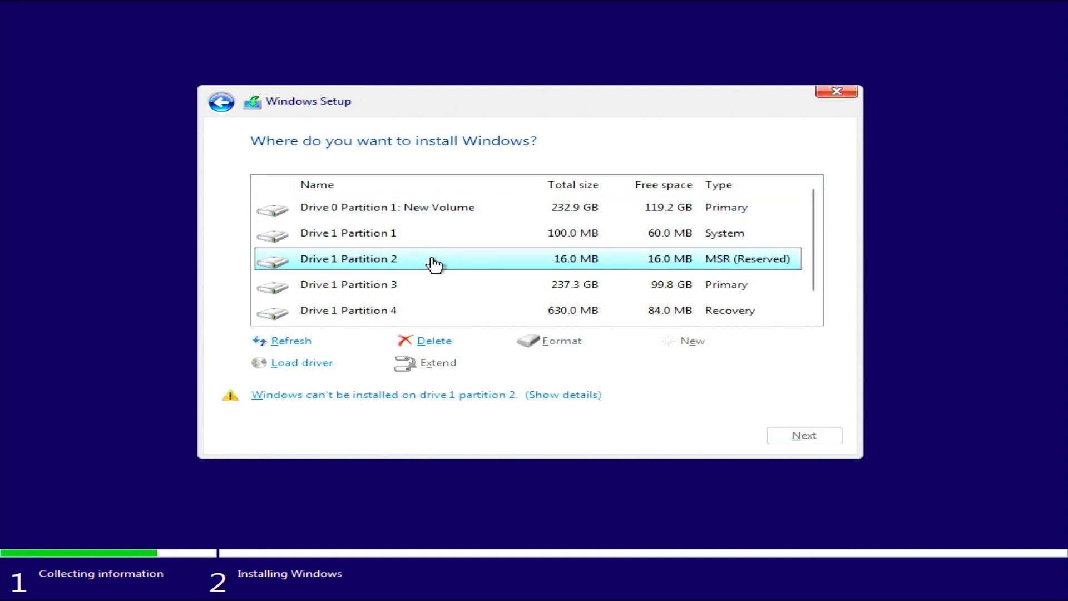
pyautogui.click(549, 286)
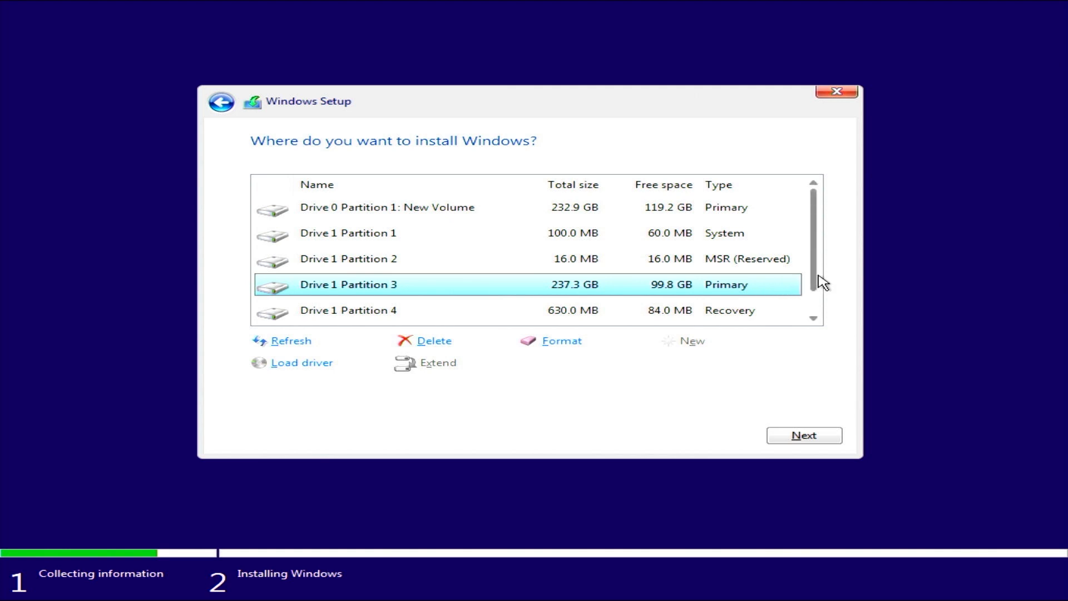
pyautogui.moveTo(822, 283); pyautogui.dragTo(818, 309)
pyautogui.click(774, 290)
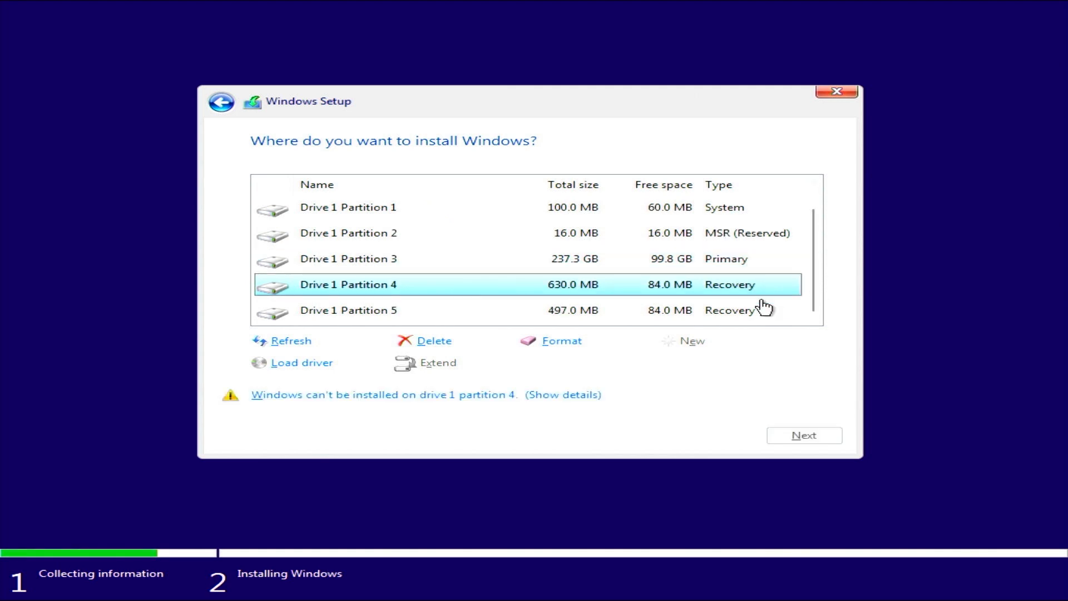
pyautogui.click(763, 316)
pyautogui.moveTo(811, 308); pyautogui.dragTo(813, 291)
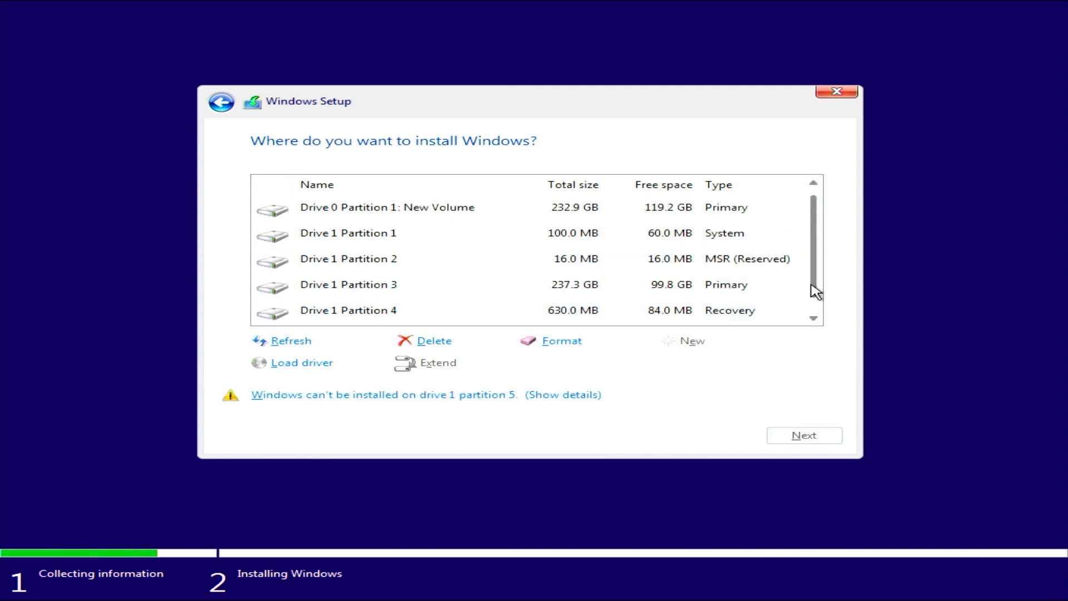
pyautogui.click(332, 216)
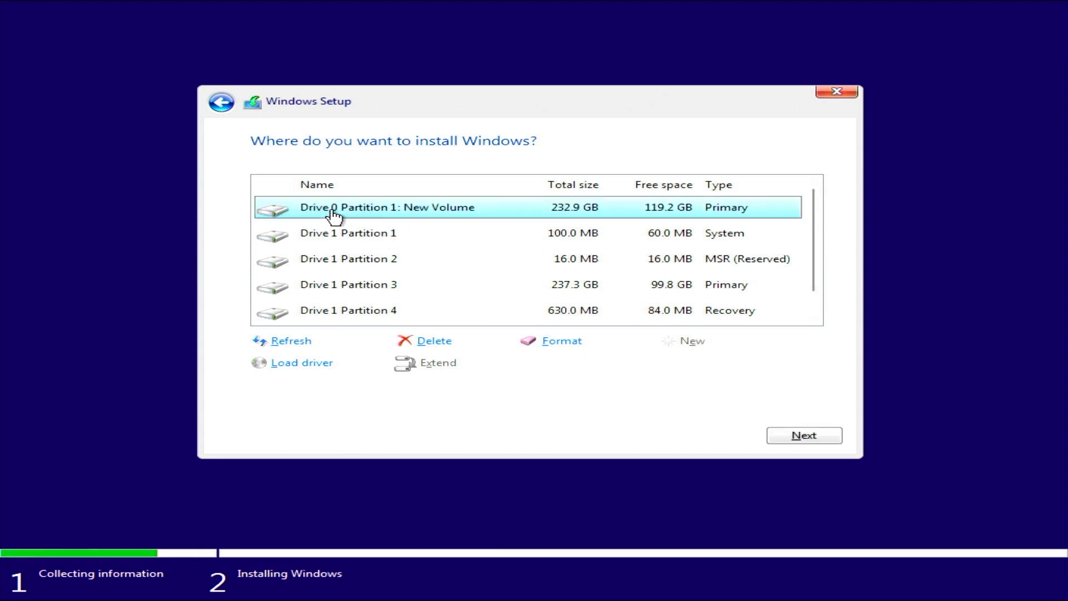
pyautogui.click(327, 237)
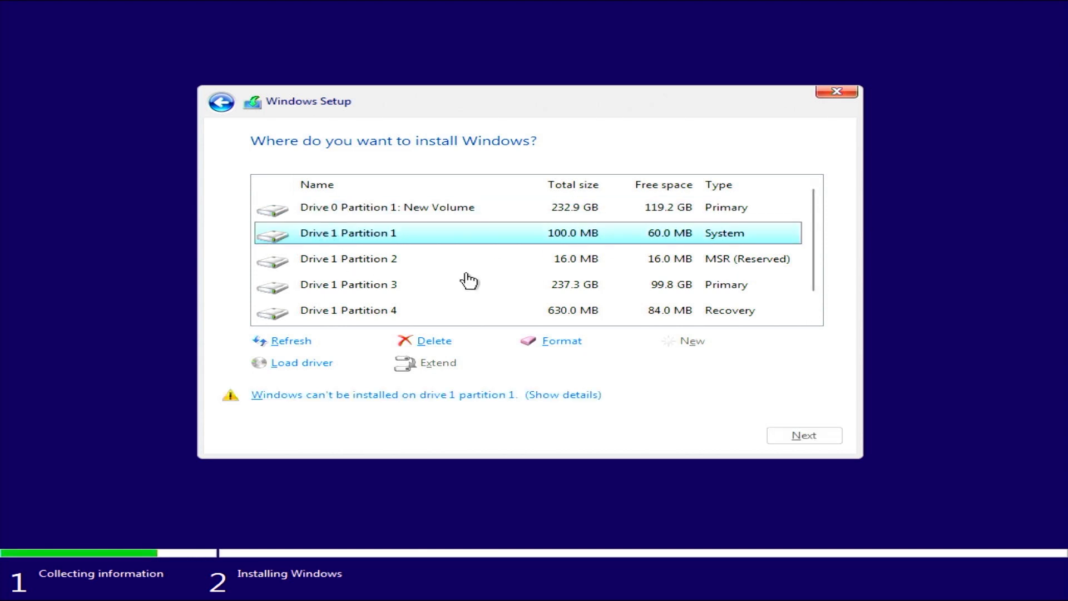
pyautogui.moveTo(813, 229); pyautogui.dragTo(810, 205)
pyautogui.click(368, 216)
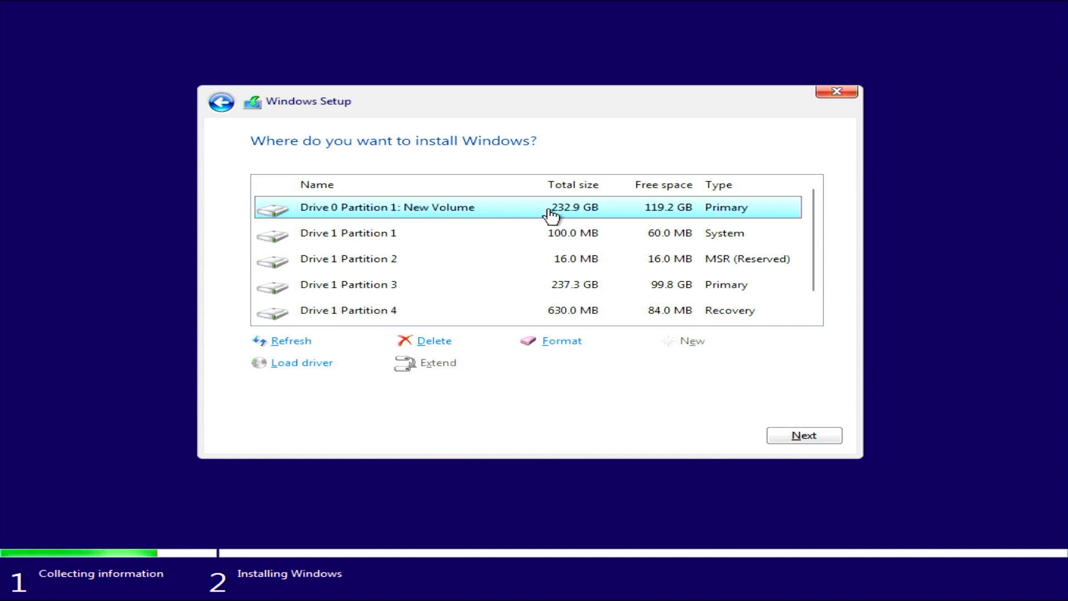
pyautogui.click(401, 238)
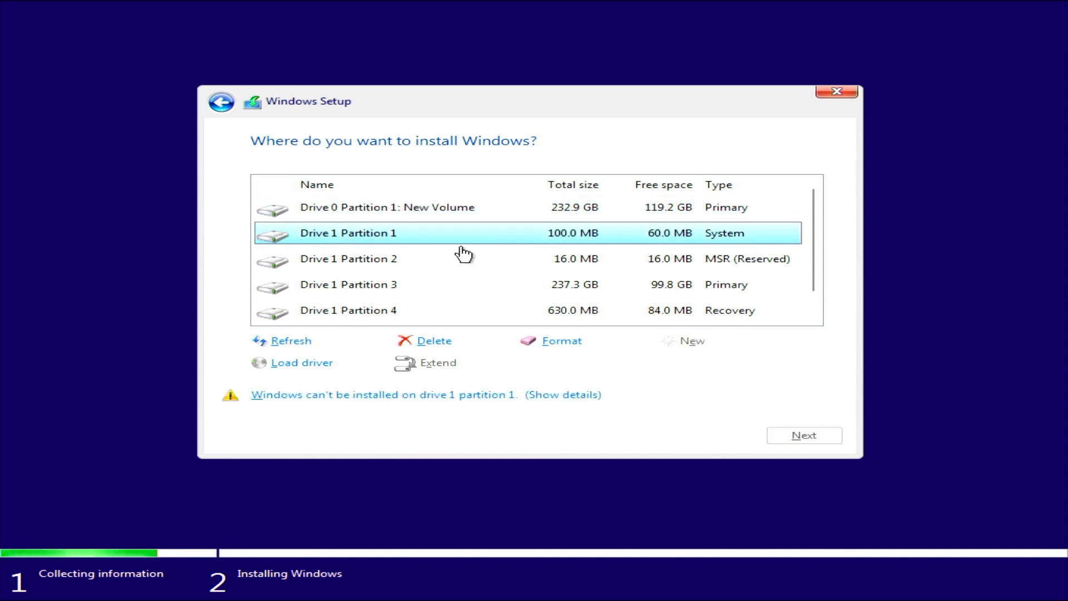
pyautogui.moveTo(813, 231); pyautogui.dragTo(830, 293)
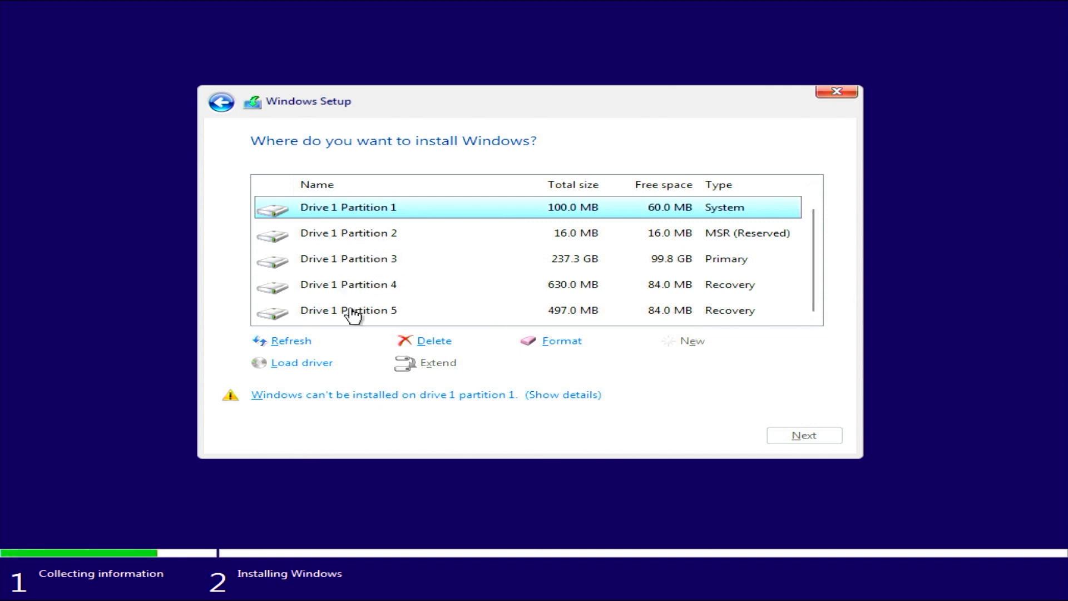
pyautogui.moveTo(813, 282); pyautogui.dragTo(841, 297)
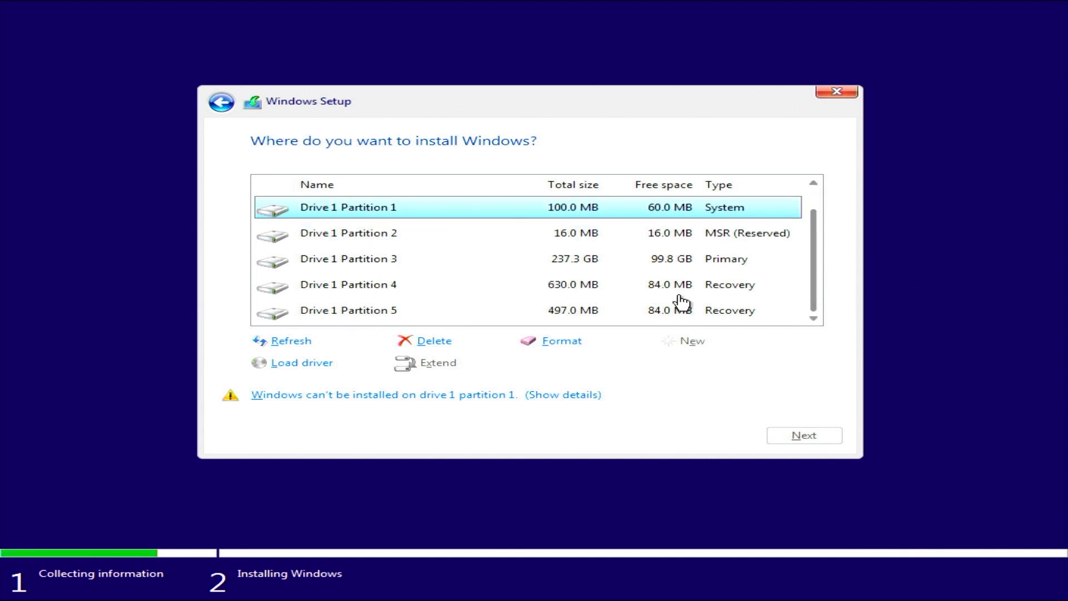
pyautogui.click(403, 309)
pyautogui.click(393, 287)
pyautogui.click(393, 265)
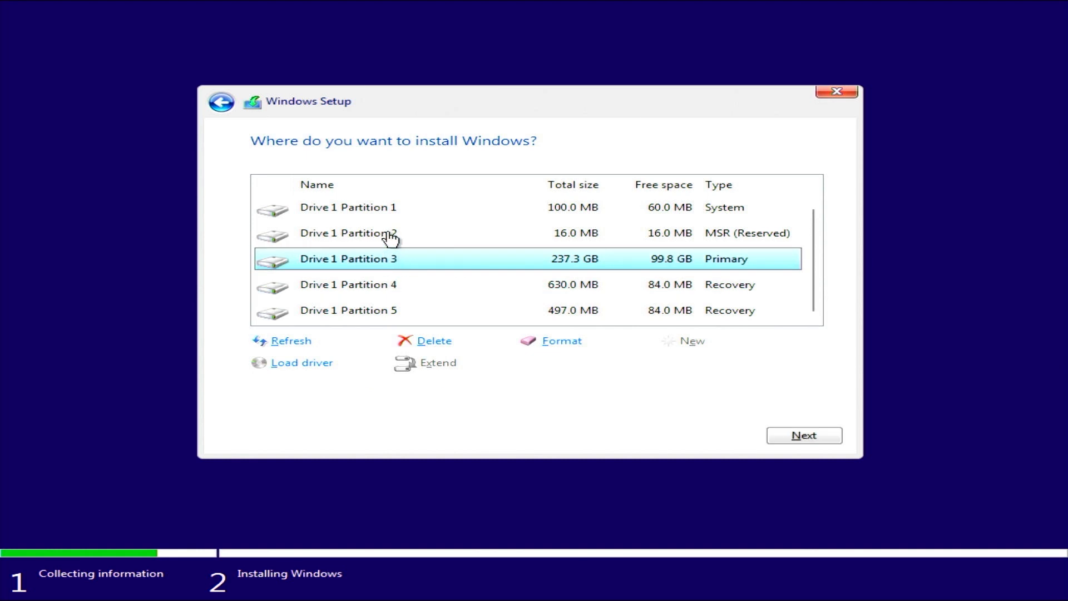
pyautogui.scroll(1, 388, 238)
pyautogui.click(389, 238)
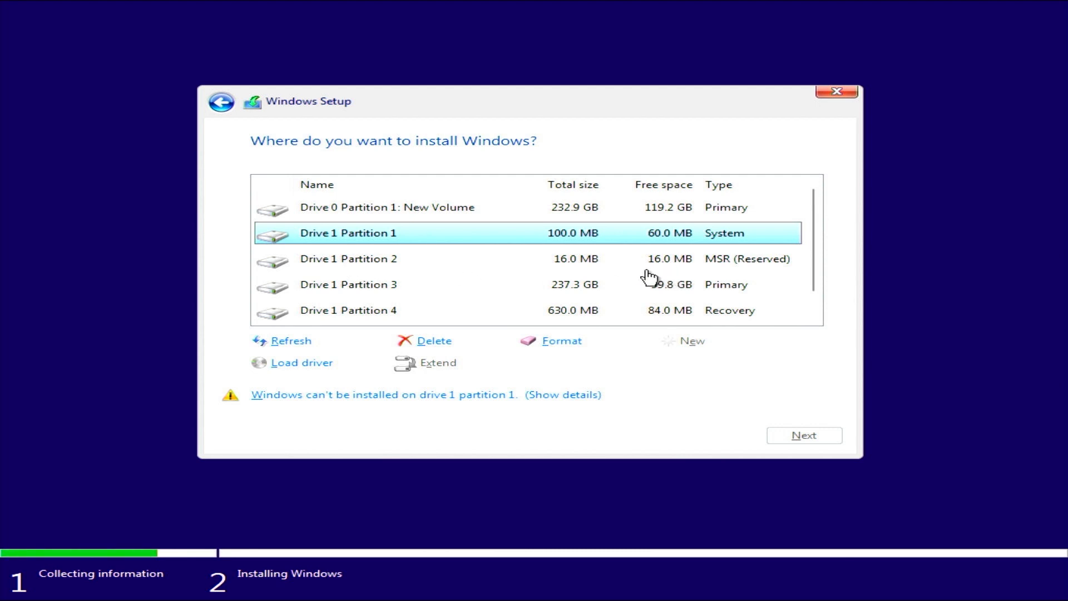
pyautogui.click(364, 263)
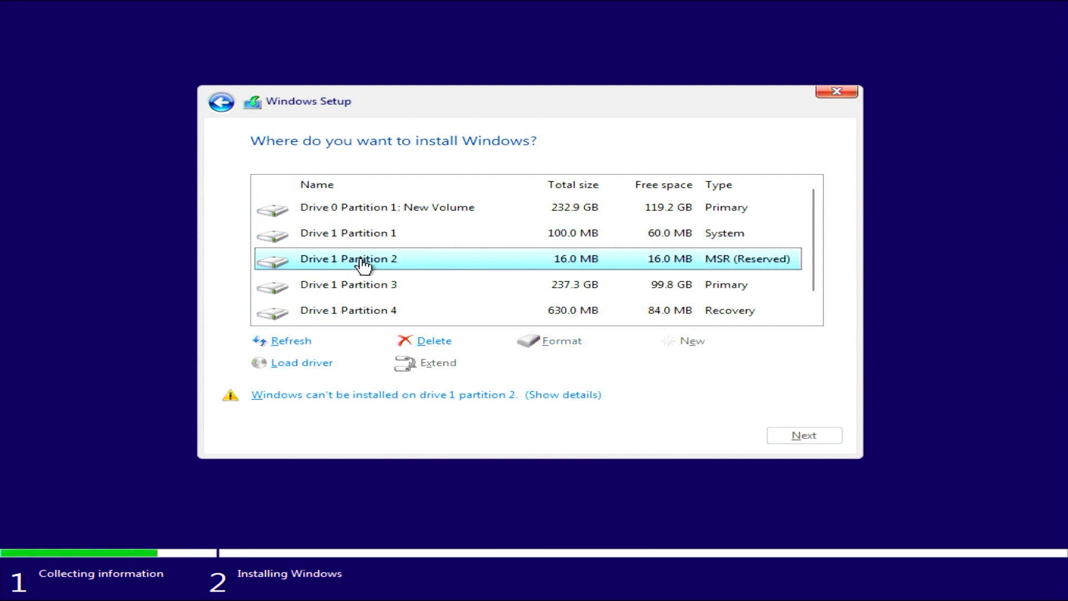
pyautogui.click(369, 288)
pyautogui.click(380, 313)
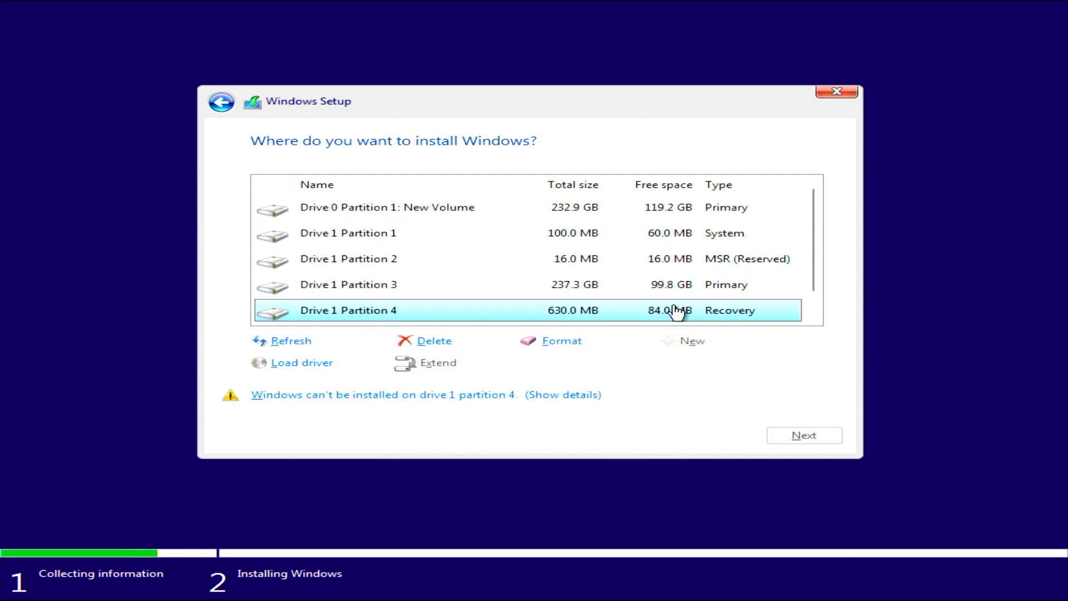
pyautogui.moveTo(817, 274); pyautogui.dragTo(818, 245)
pyautogui.click(760, 316)
pyautogui.click(681, 241)
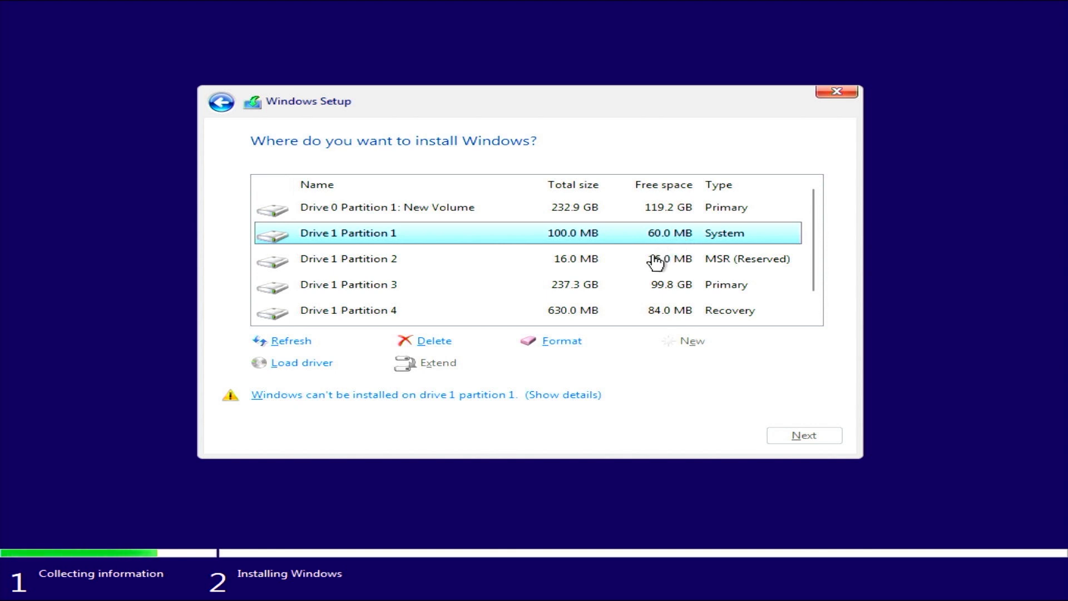
pyautogui.click(656, 260)
pyautogui.click(619, 291)
pyautogui.click(613, 312)
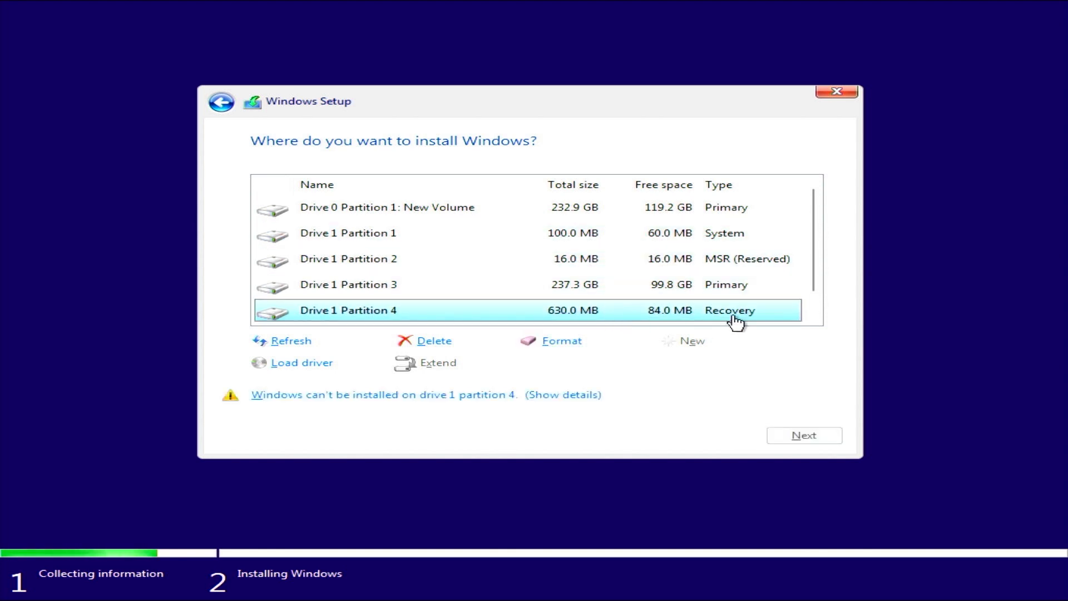
pyautogui.moveTo(811, 286); pyautogui.dragTo(819, 309)
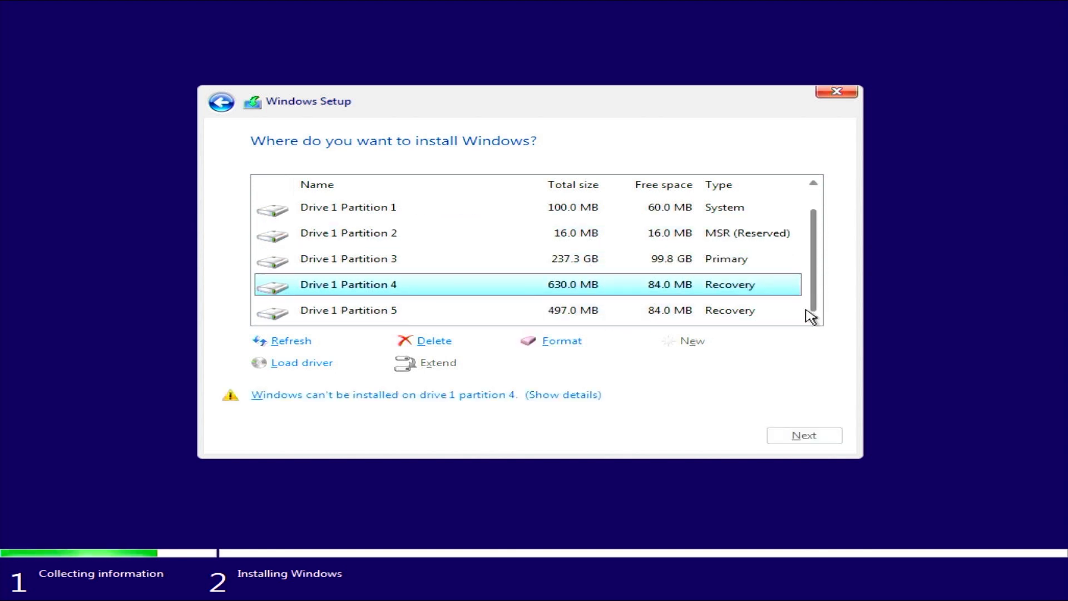
pyautogui.click(711, 313)
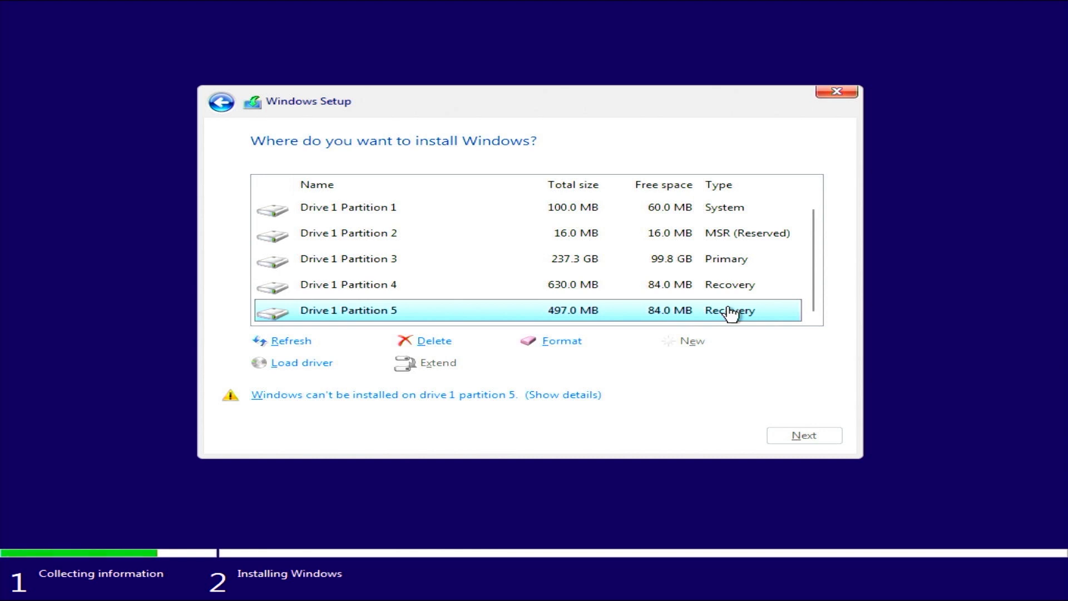
# Delete Drive 1 Partitions 5, 4 and 3, confirming each warning.
pyautogui.click(447, 345)
pyautogui.click(700, 363)
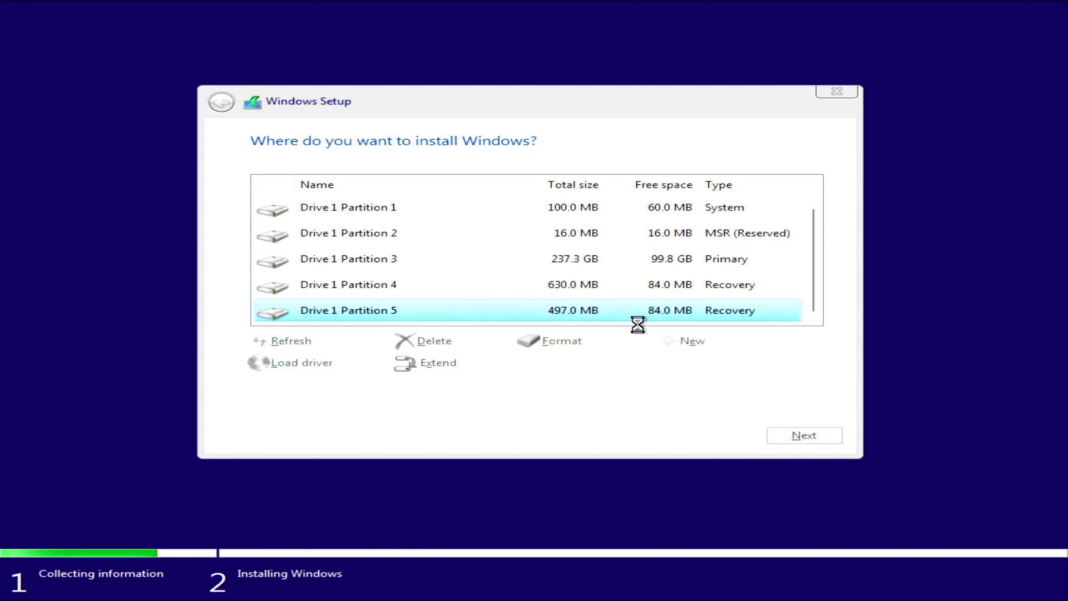
pyautogui.click(596, 313)
pyautogui.click(440, 342)
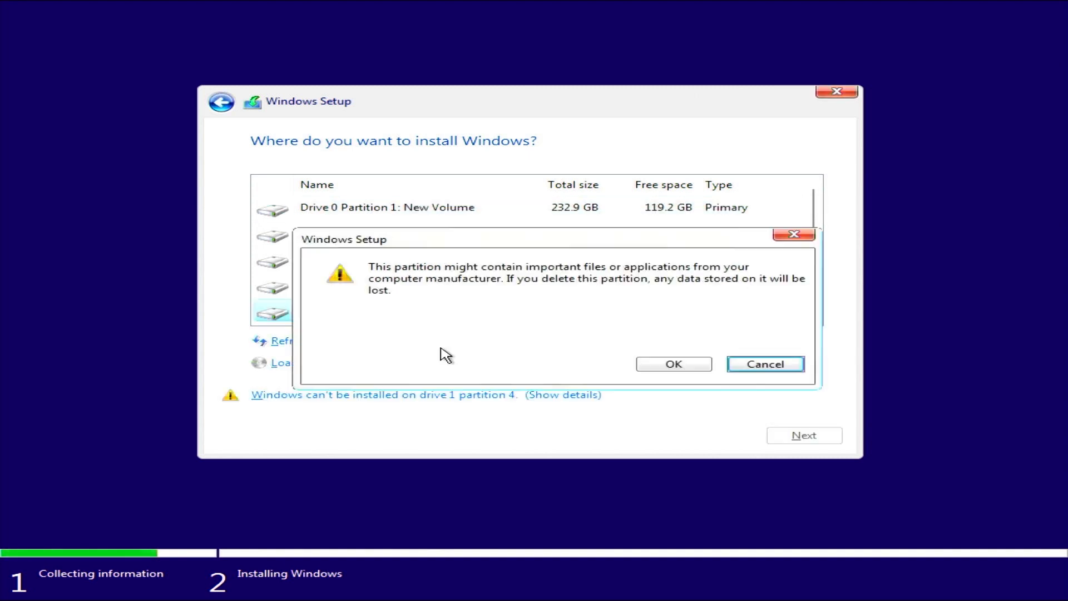
pyautogui.click(647, 365)
pyautogui.click(596, 315)
pyautogui.click(599, 291)
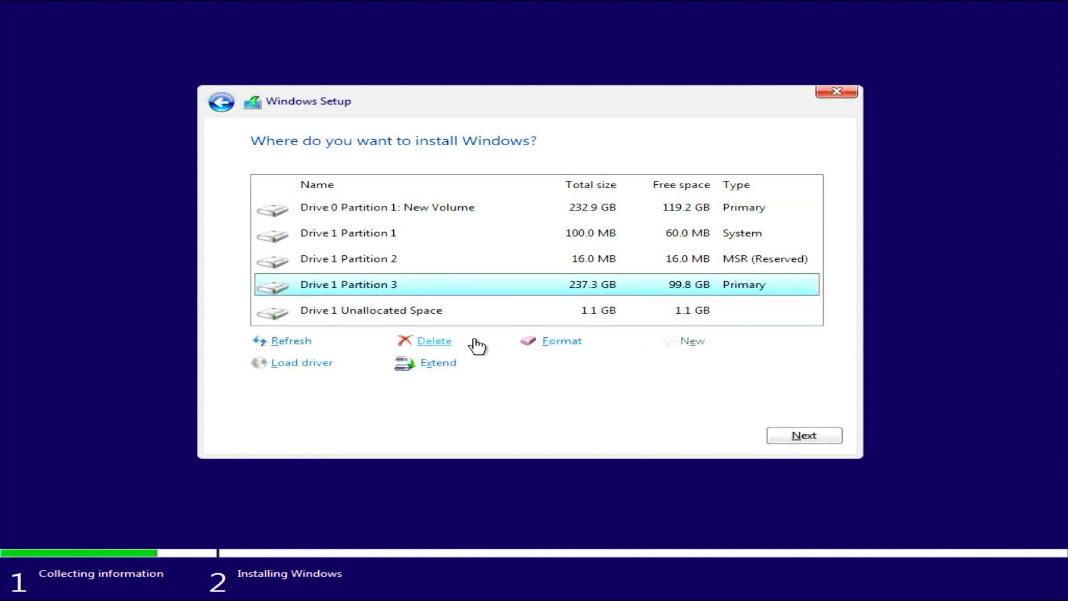
pyautogui.click(435, 341)
pyautogui.click(653, 362)
# Delete Drive 1 Partitions 2 and 1, leaving 238.5 GB of unallocated space.
pyautogui.click(499, 270)
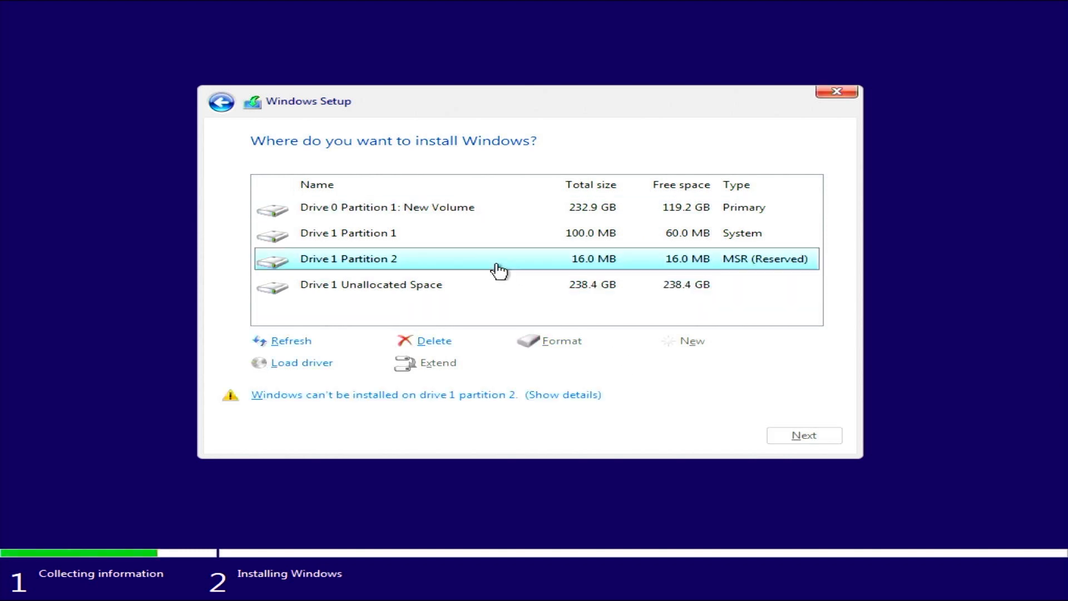
pyautogui.click(421, 343)
pyautogui.click(669, 364)
pyautogui.click(426, 238)
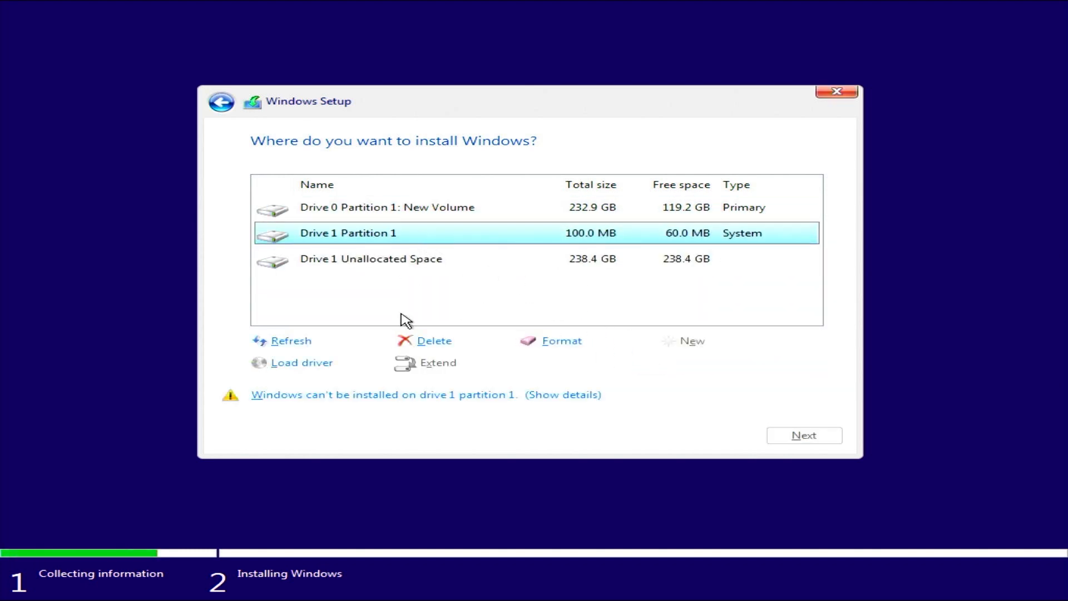
pyautogui.click(428, 341)
pyautogui.click(671, 362)
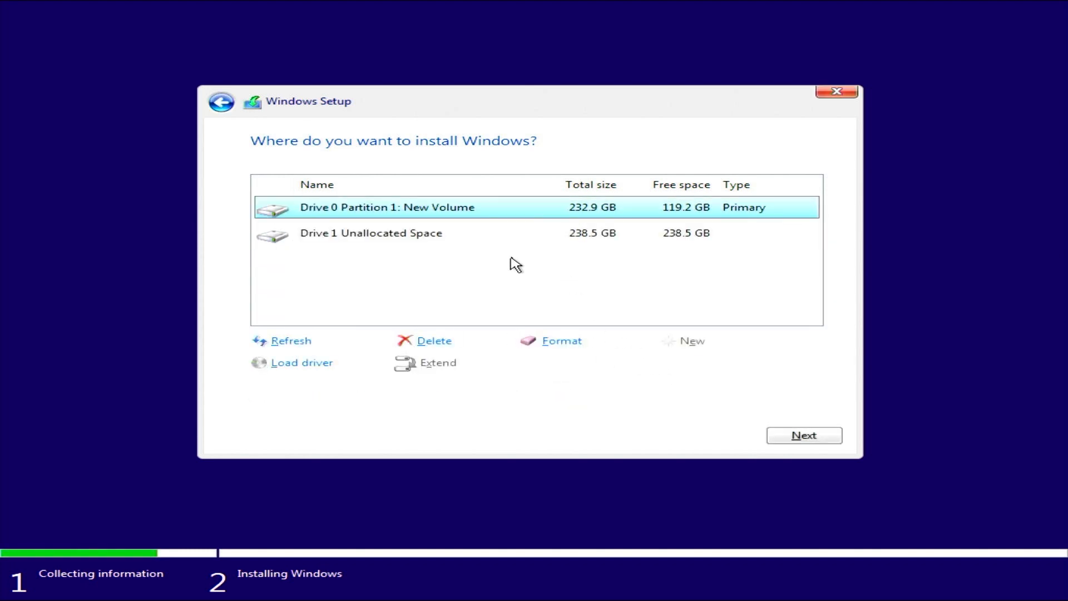
pyautogui.click(506, 265)
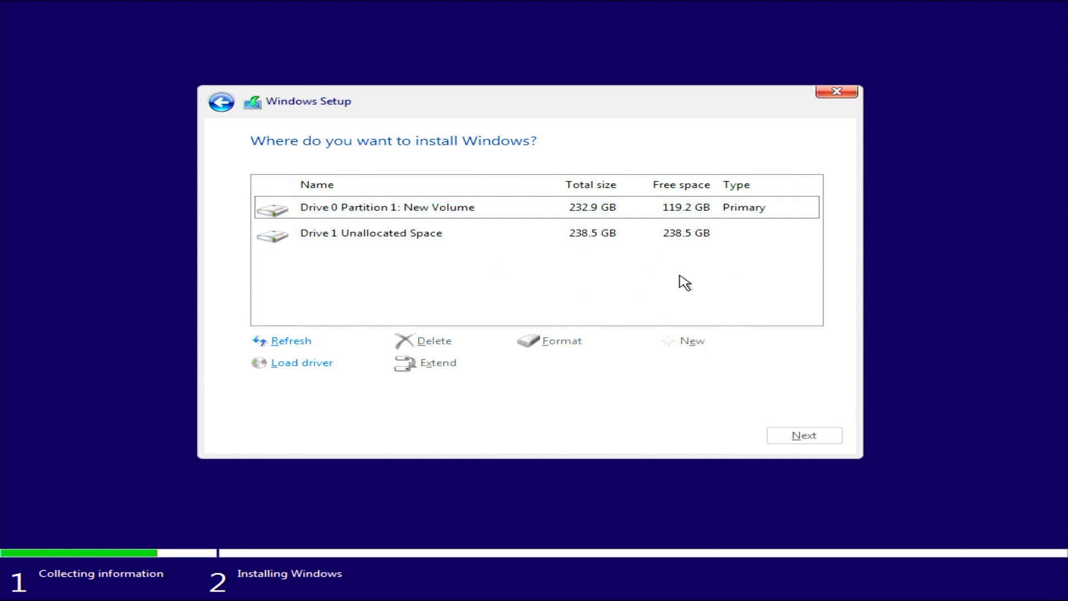
# Select the 238.5 GB Drive 1 Unallocated Space row instead of Drive 0 Partition 1.
pyautogui.click(451, 214)
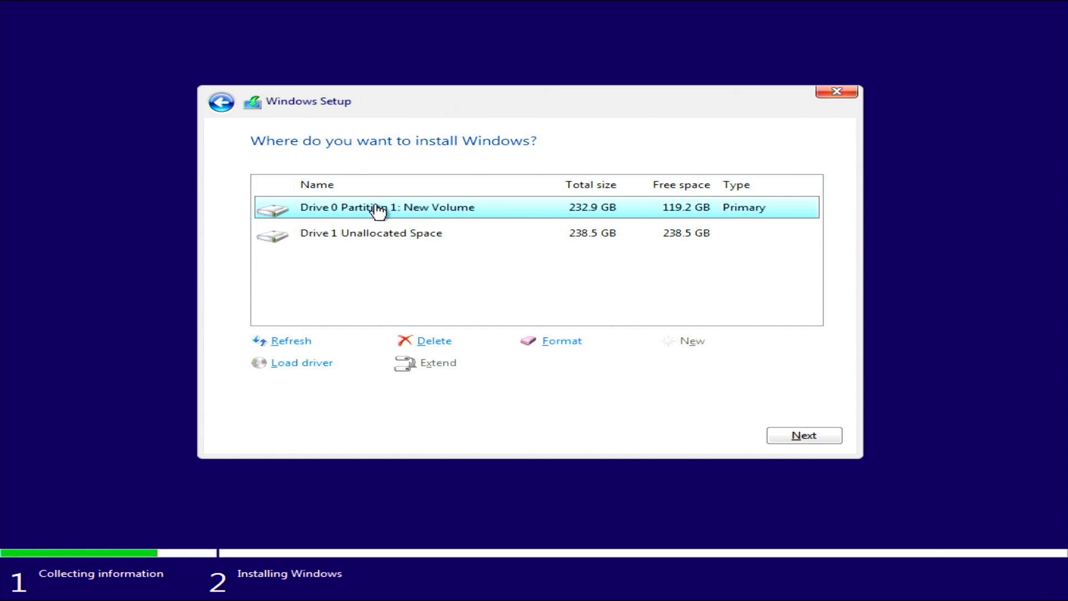
pyautogui.click(382, 237)
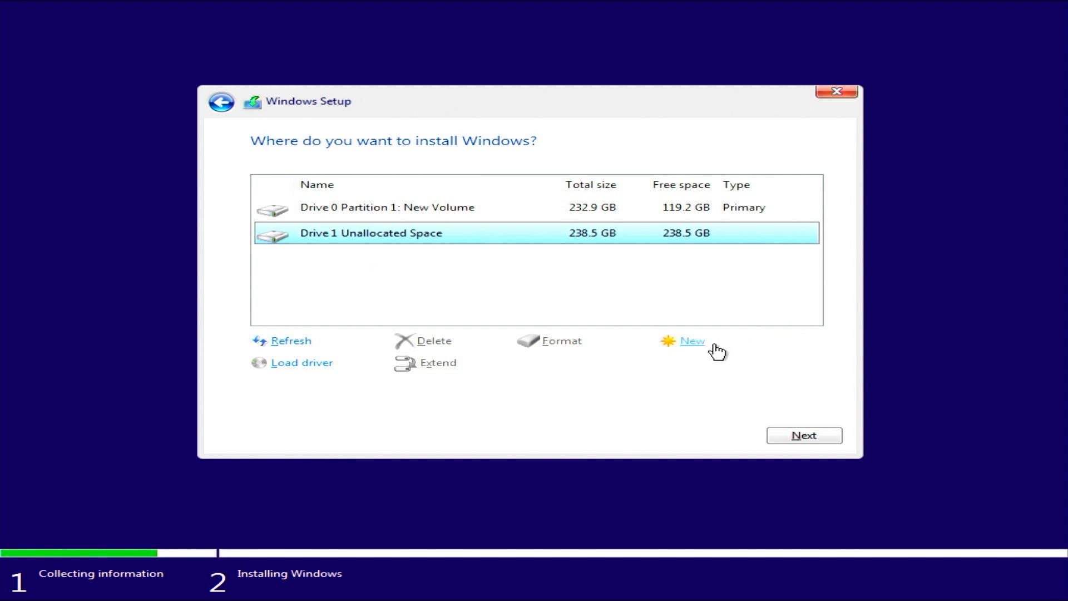
# Create a new 102400 MB partition in Drive 1's unallocated space.
pyautogui.click(689, 346)
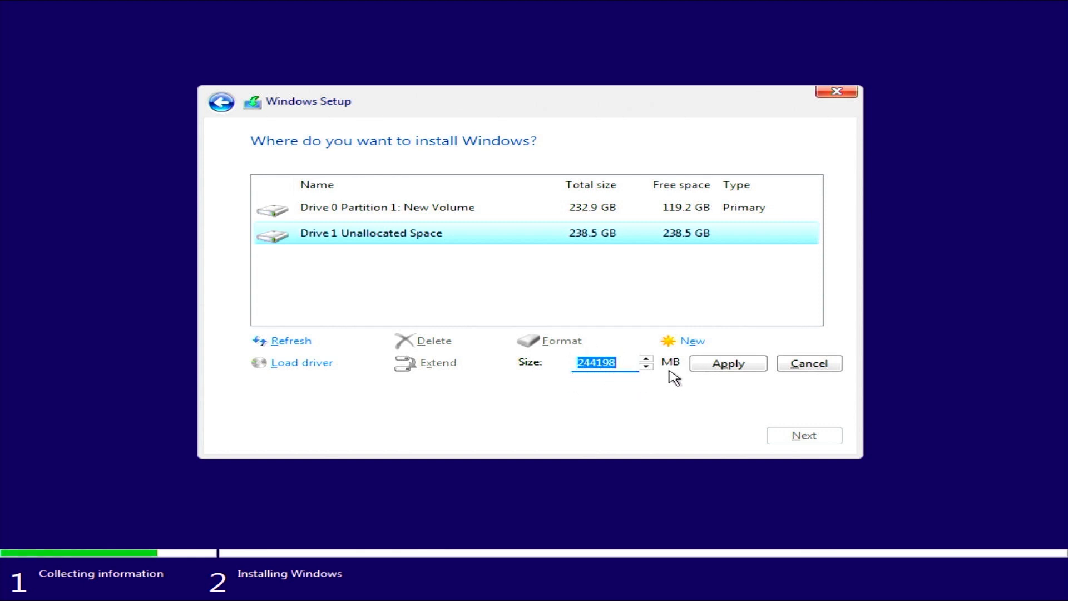
pyautogui.write('1024')
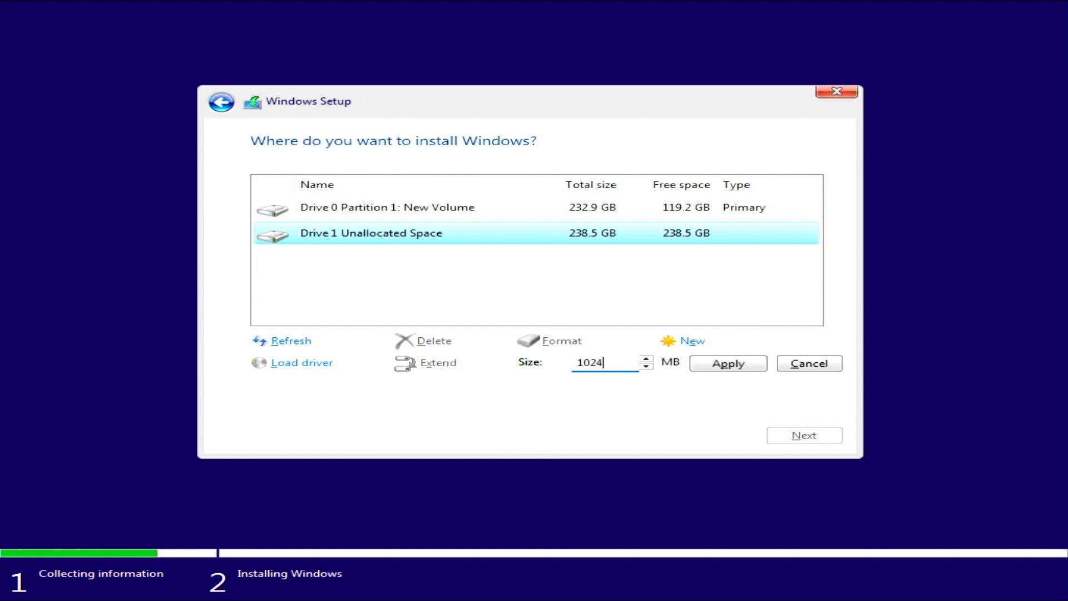
pyautogui.write('00')
pyautogui.moveTo(604, 370); pyautogui.dragTo(569, 371)
pyautogui.moveTo(616, 370); pyautogui.dragTo(542, 365)
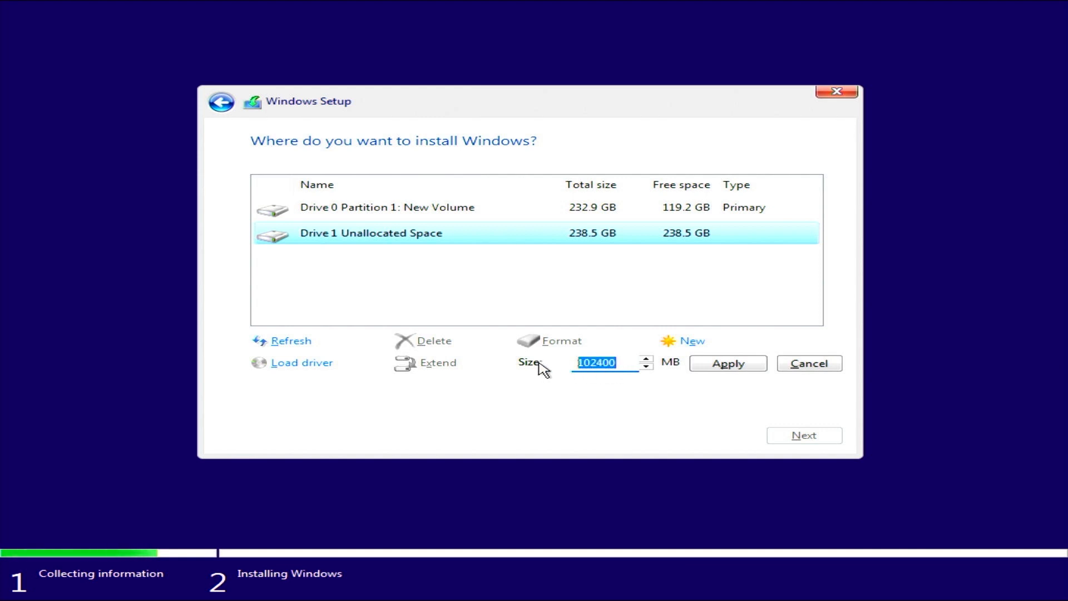
pyautogui.click(623, 371)
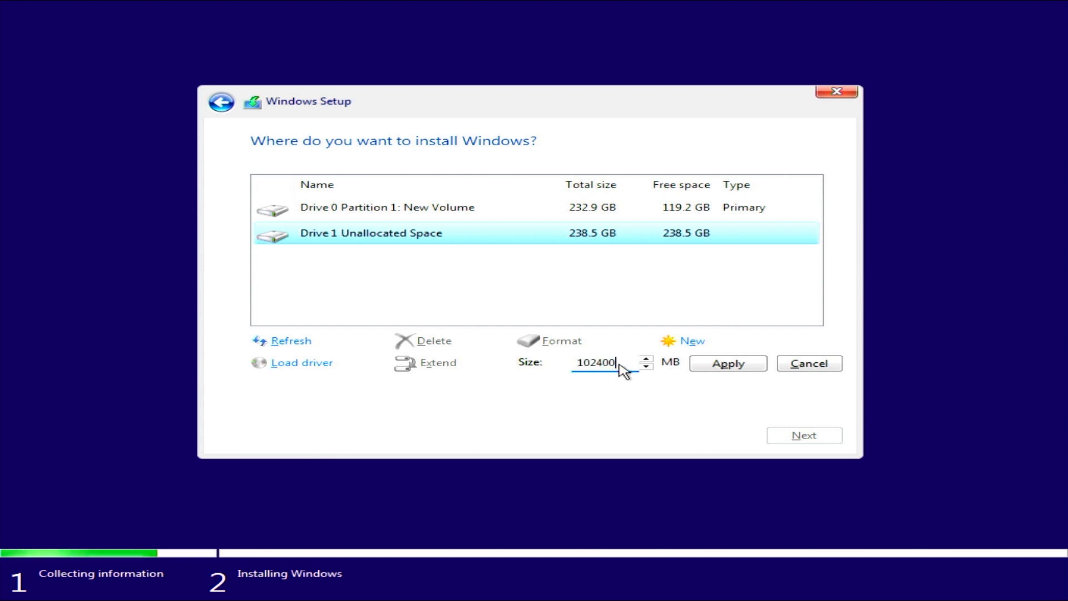
pyautogui.click(723, 368)
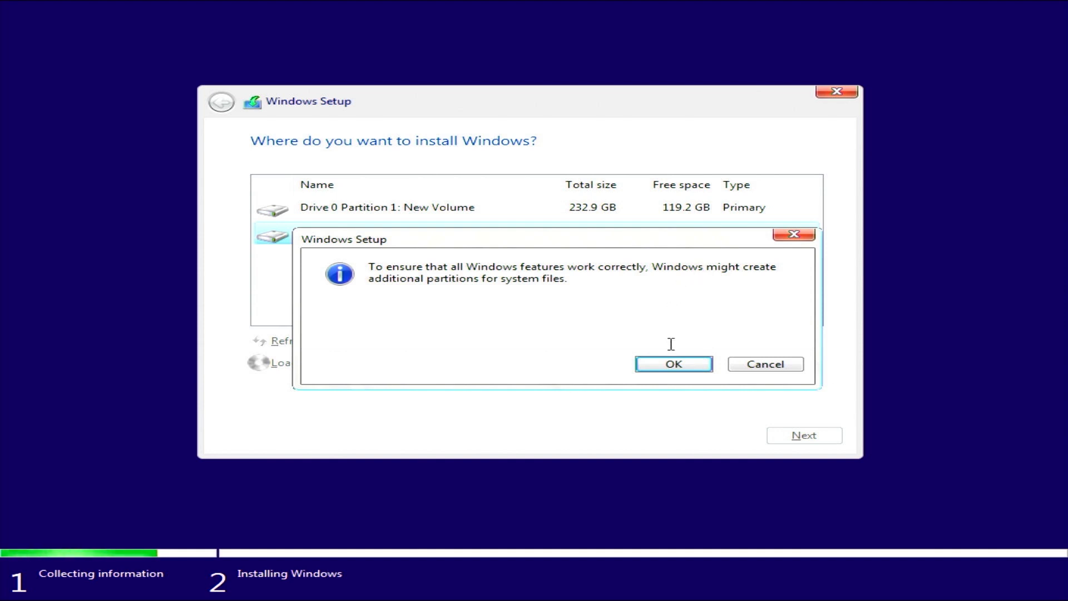
# Accept the additional system partitions and review Drive 1 Partitions 1 to 3.
pyautogui.click(674, 364)
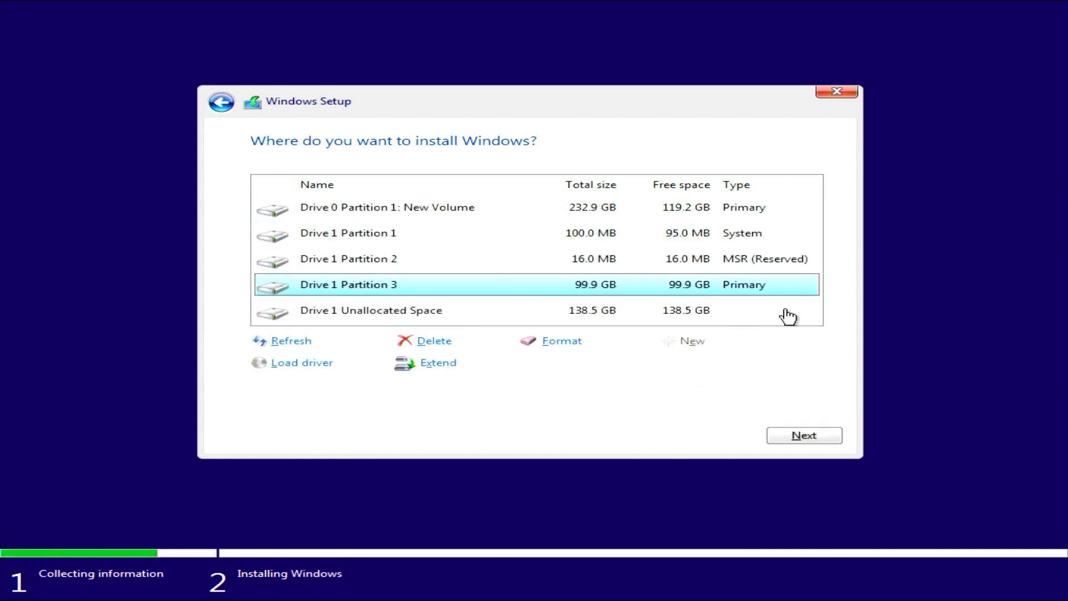
pyautogui.click(396, 237)
pyautogui.click(400, 260)
pyautogui.click(427, 288)
pyautogui.click(598, 262)
pyautogui.click(598, 241)
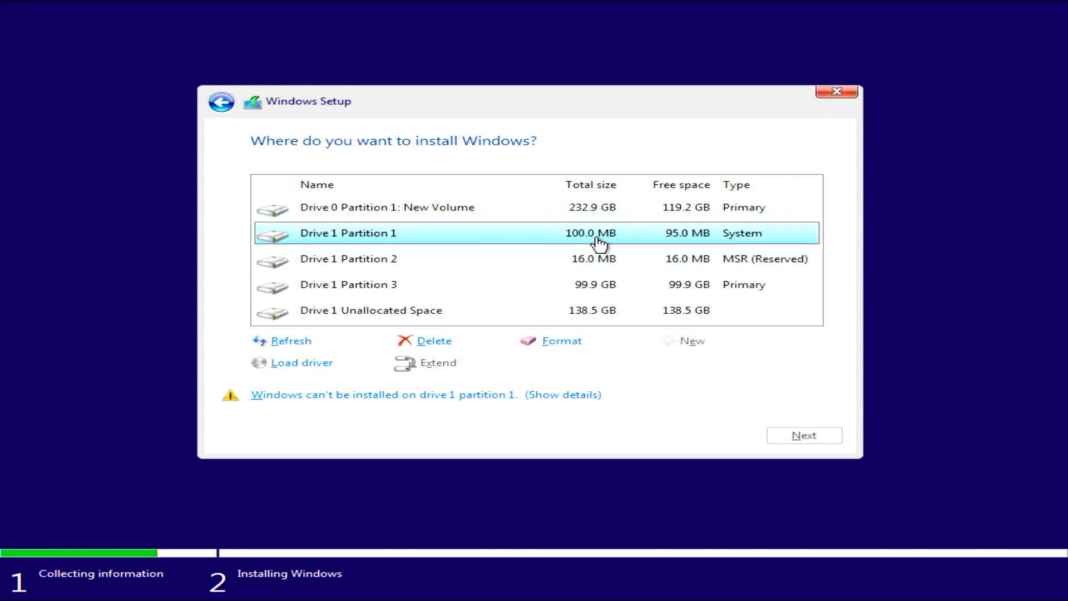
# Select Drive 1 Partition 3 as the install target and start installing Windows.
pyautogui.click(607, 288)
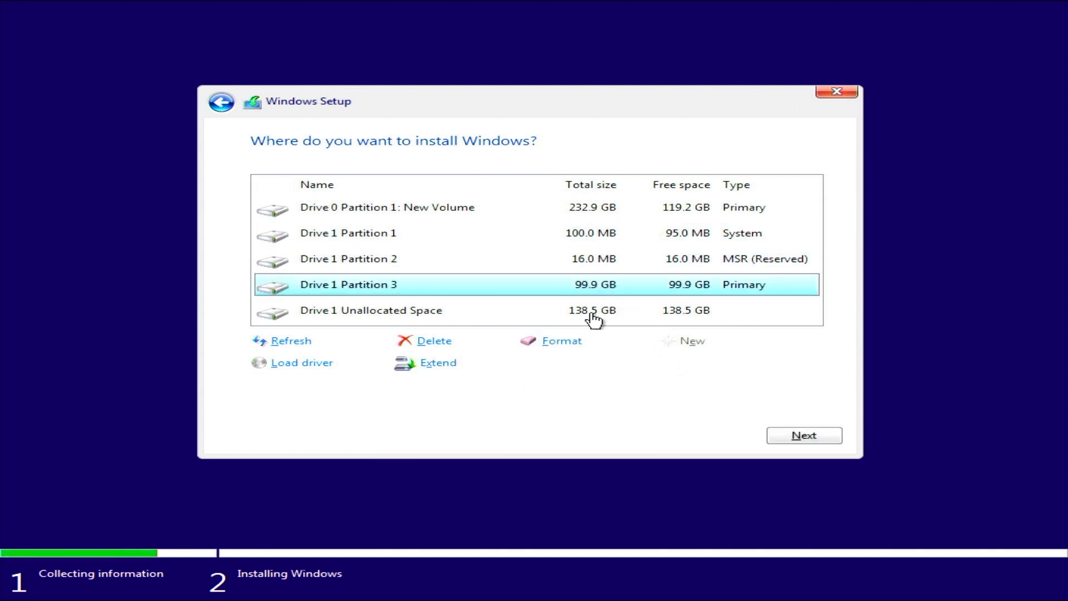
pyautogui.click(593, 317)
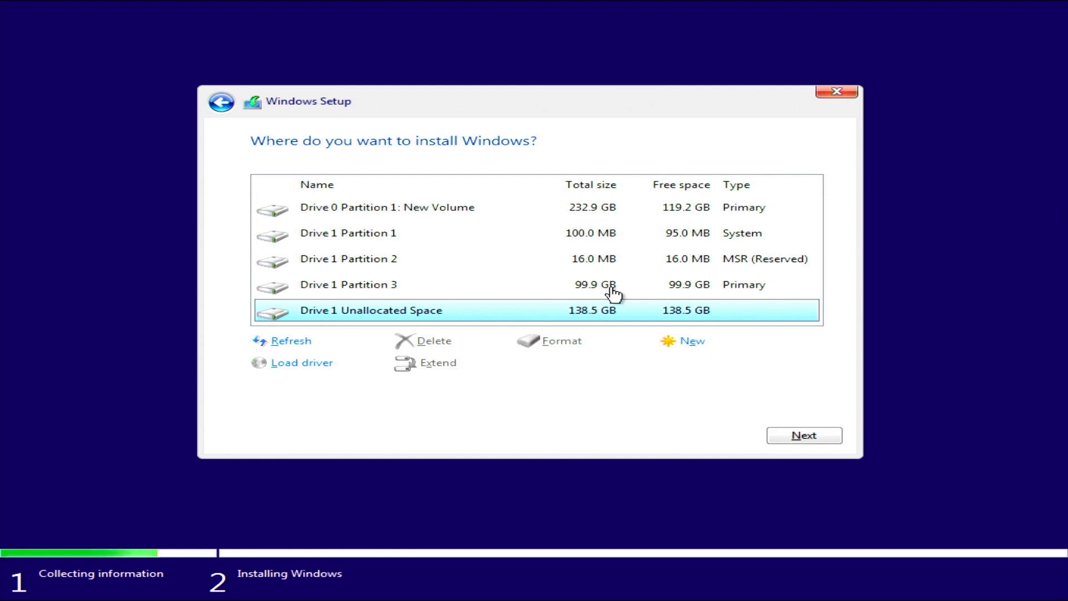
pyautogui.click(680, 295)
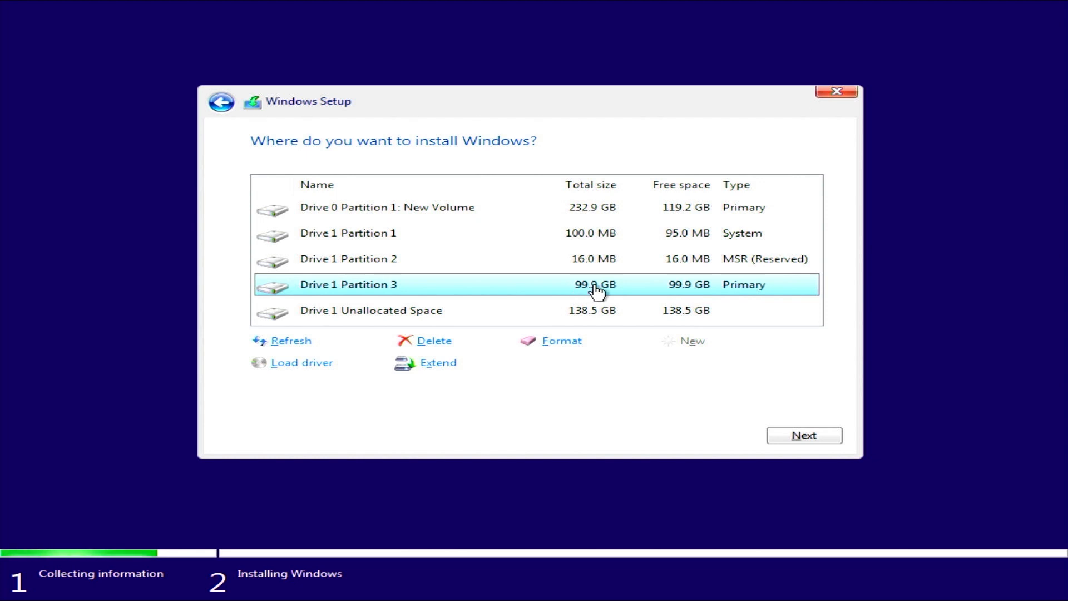
pyautogui.click(813, 437)
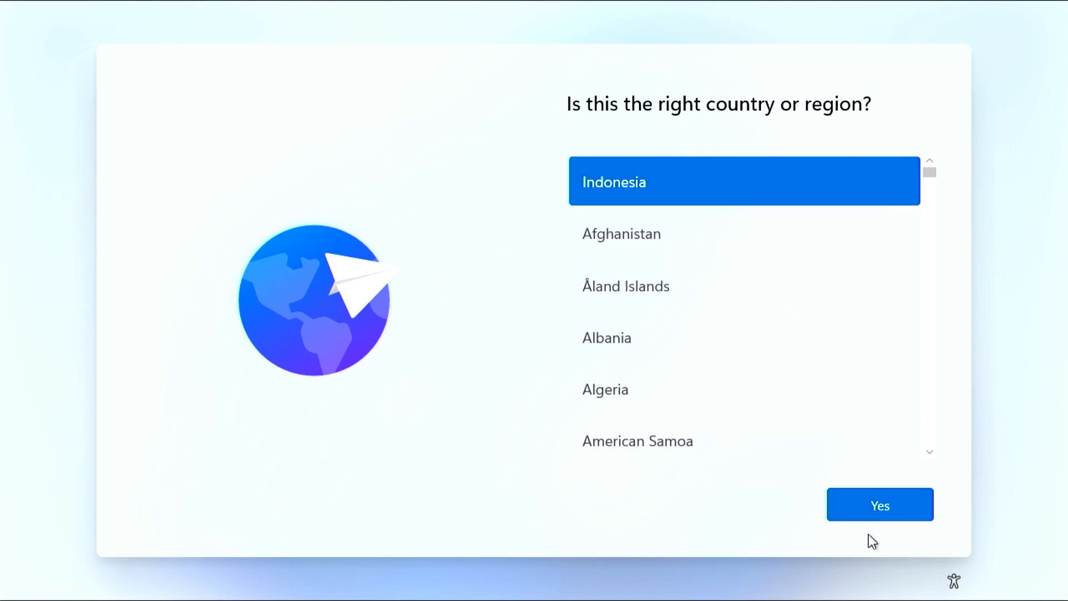
# Confirm Indonesia as region and US keyboard layout, skipping a second layout and device naming.
pyautogui.click(874, 515)
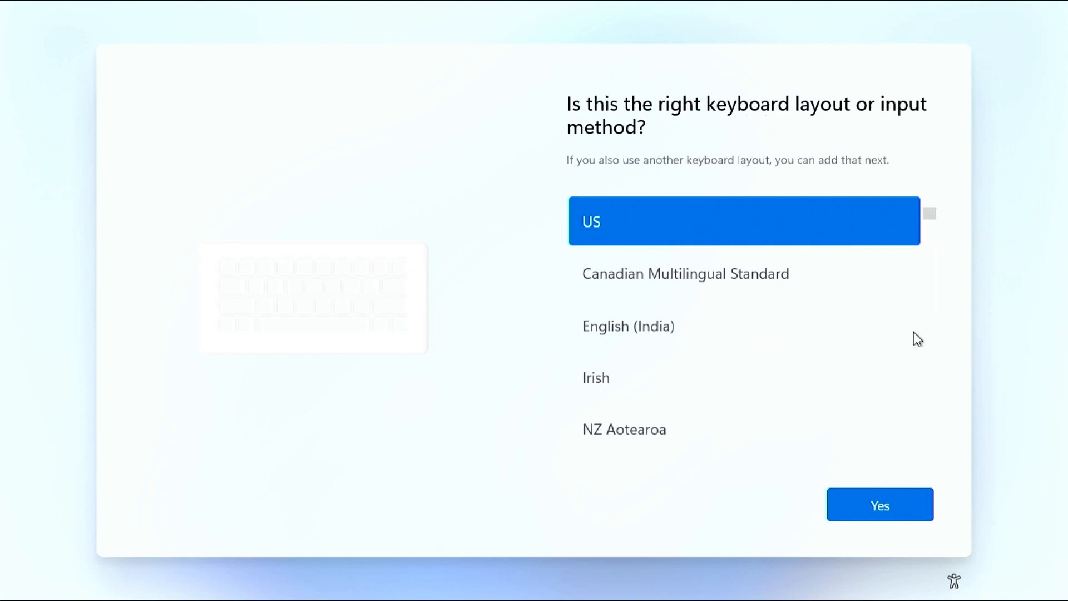
pyautogui.click(923, 504)
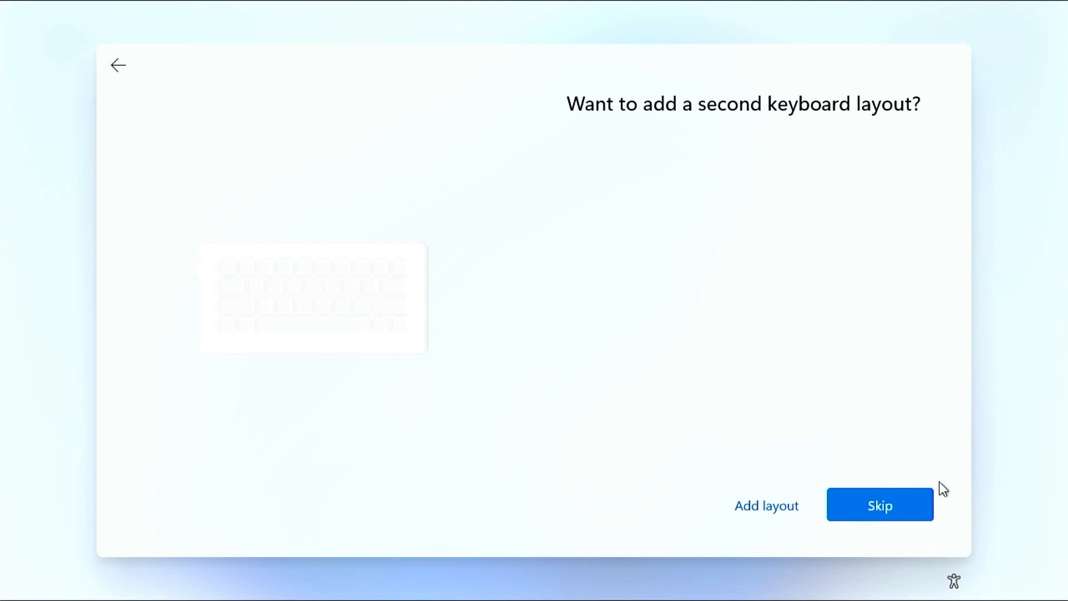
pyautogui.click(893, 506)
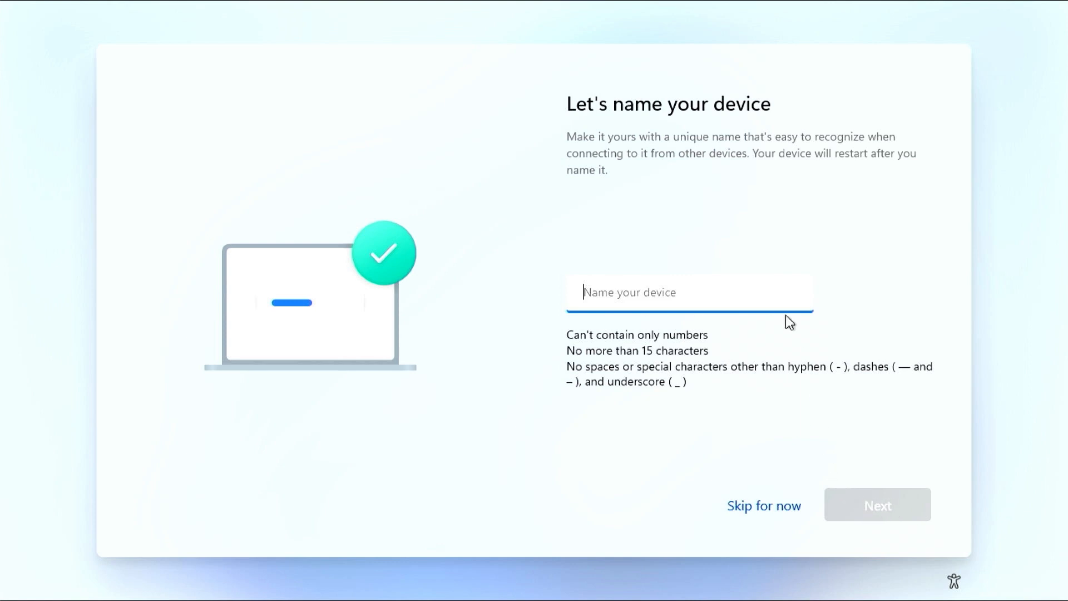
pyautogui.click(770, 506)
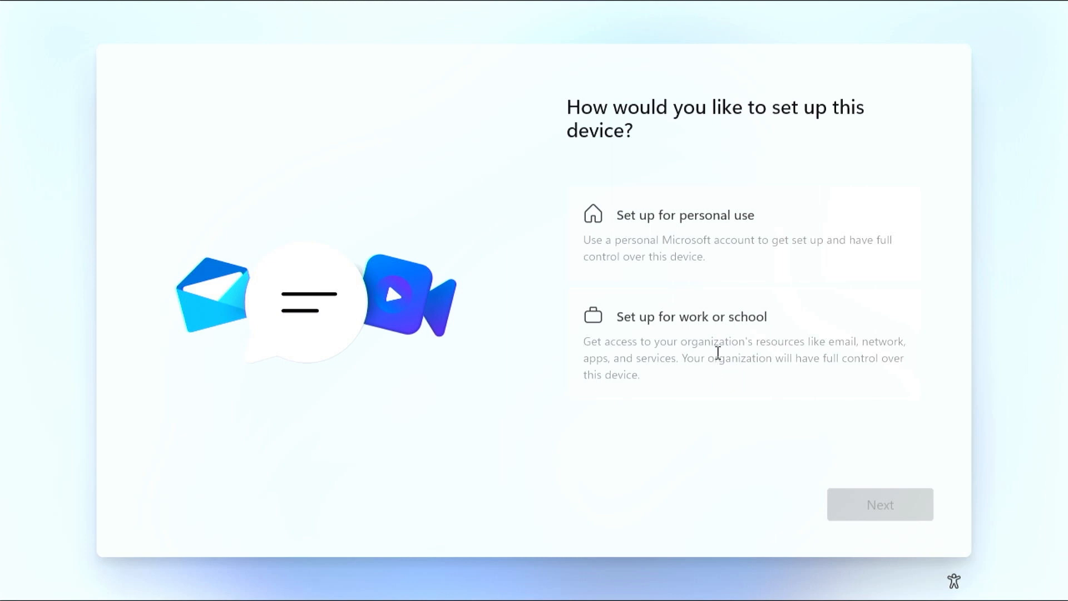
# Choose 'Set up for personal use' and proceed to Microsoft account sign-in.
pyautogui.click(756, 259)
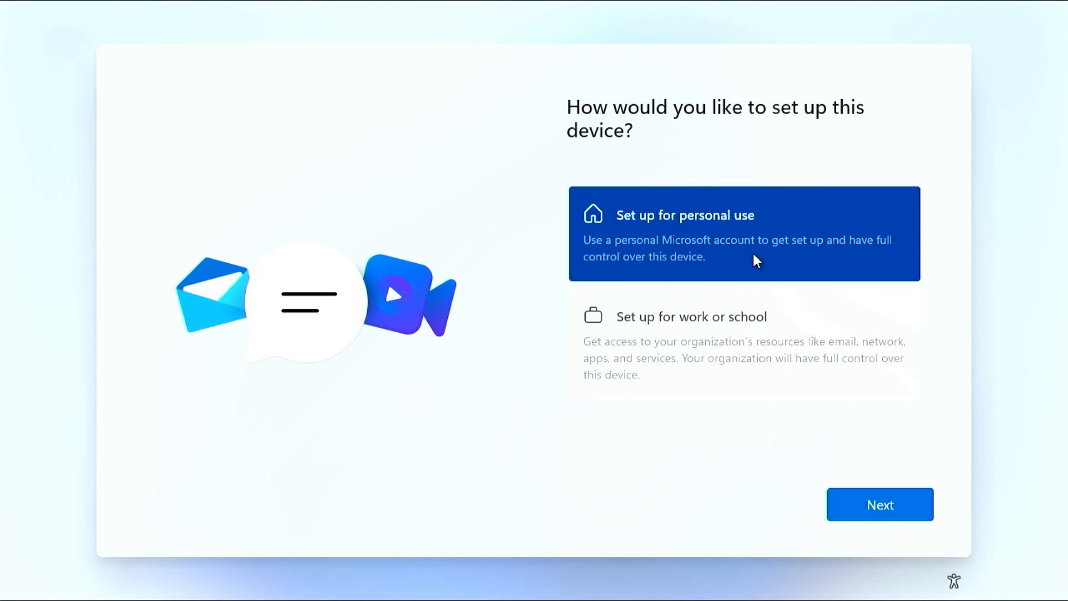
pyautogui.click(875, 504)
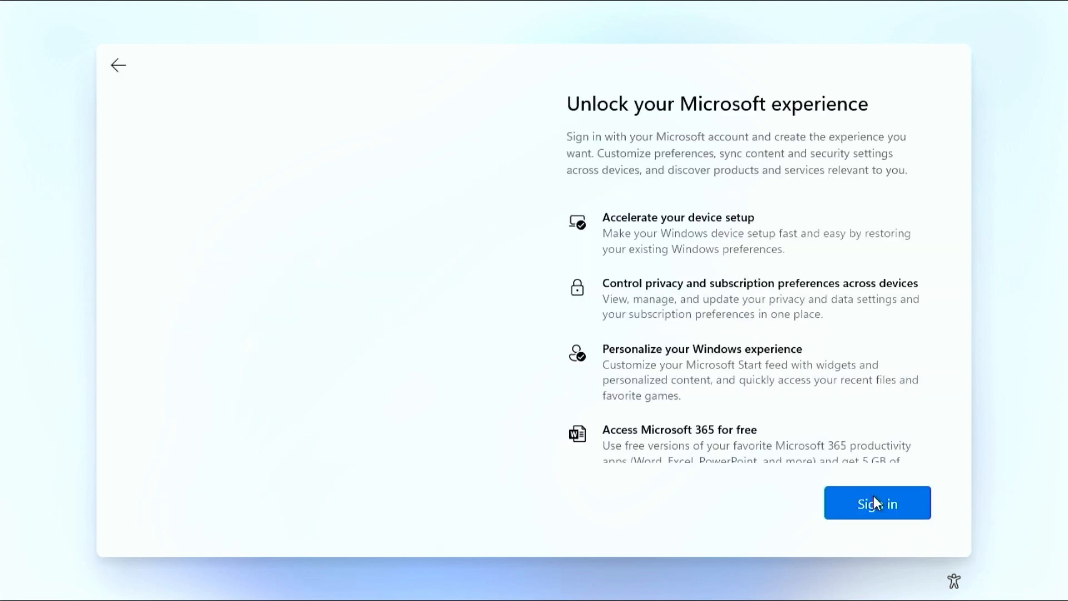
pyautogui.scroll(-1, 916, 378)
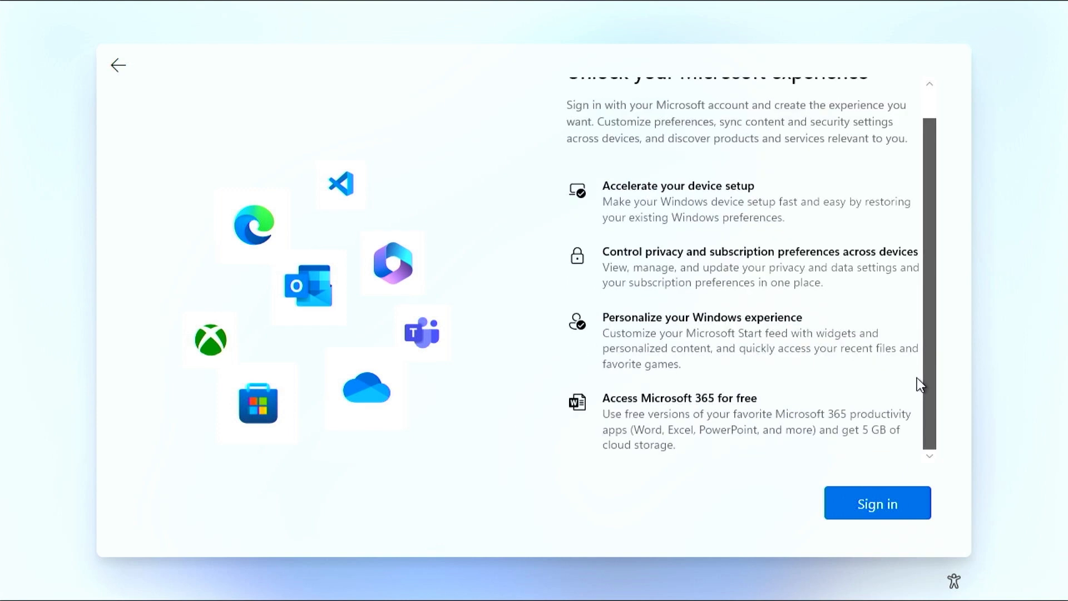
pyautogui.scroll(1, 919, 306)
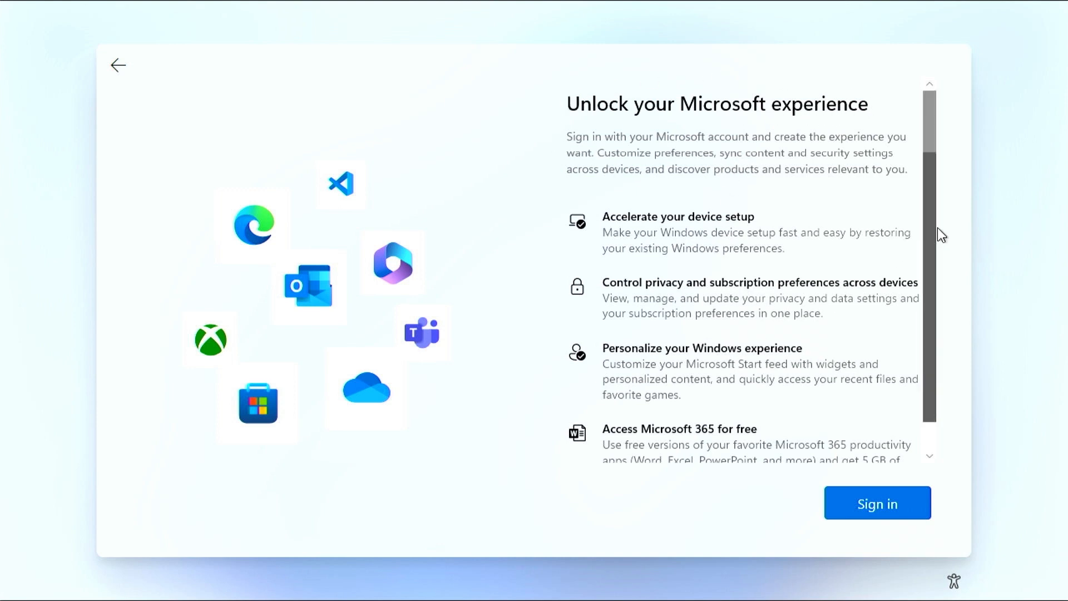
pyautogui.scroll(-1, 936, 231)
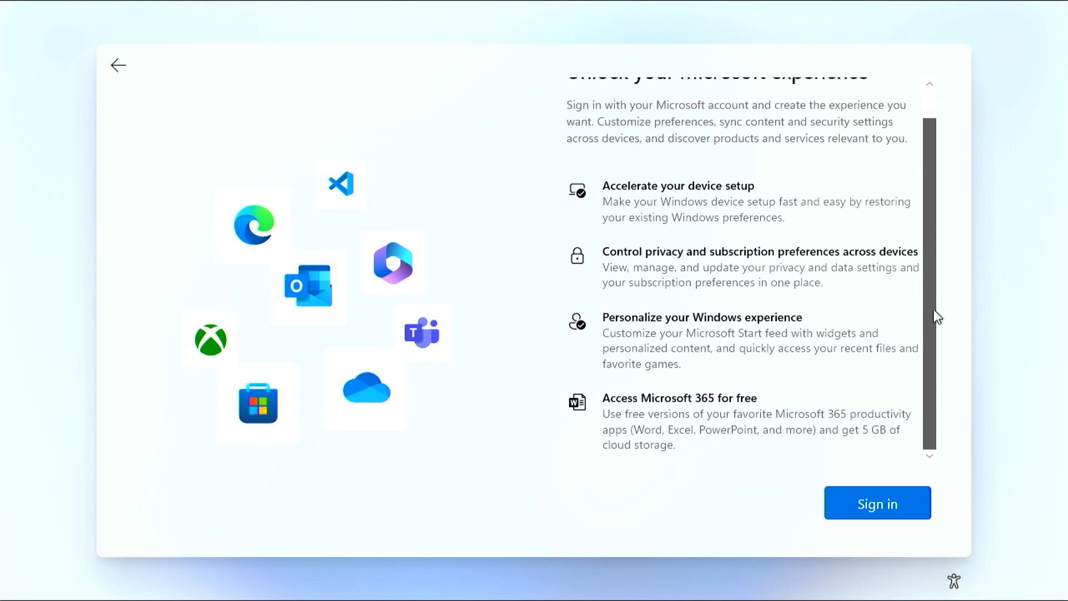
pyautogui.click(899, 504)
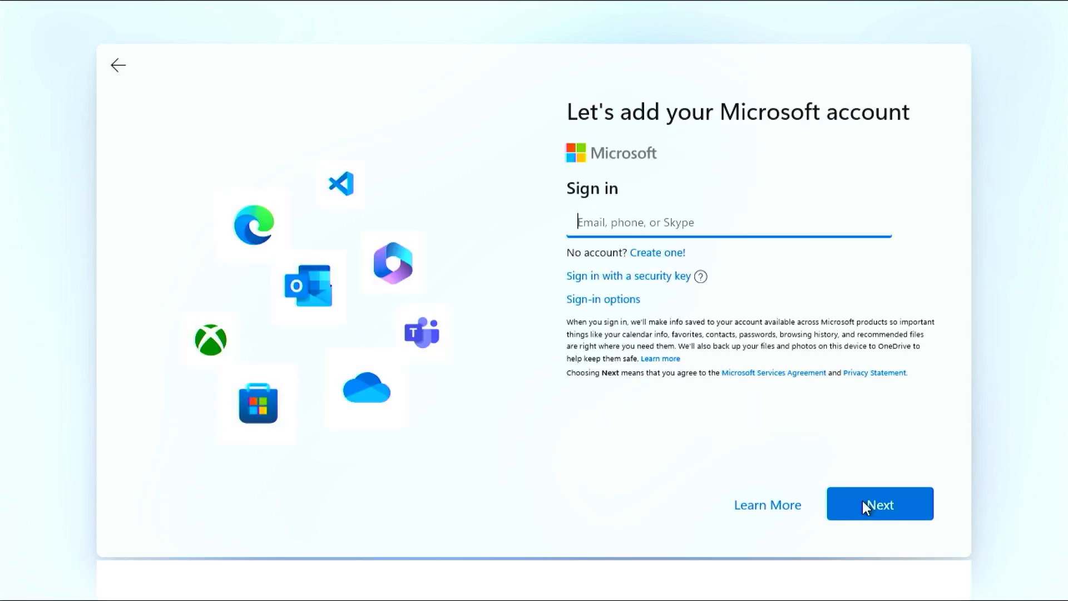
# Submit the Microsoft account sign-in and view more restore options on the Welcome back page.
pyautogui.click(863, 501)
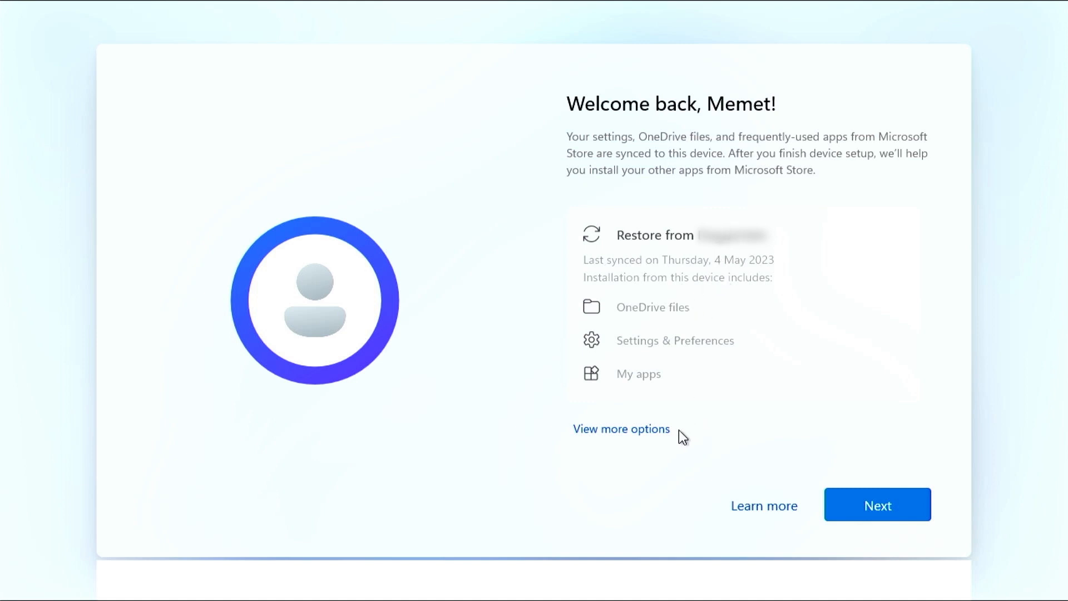
pyautogui.click(665, 429)
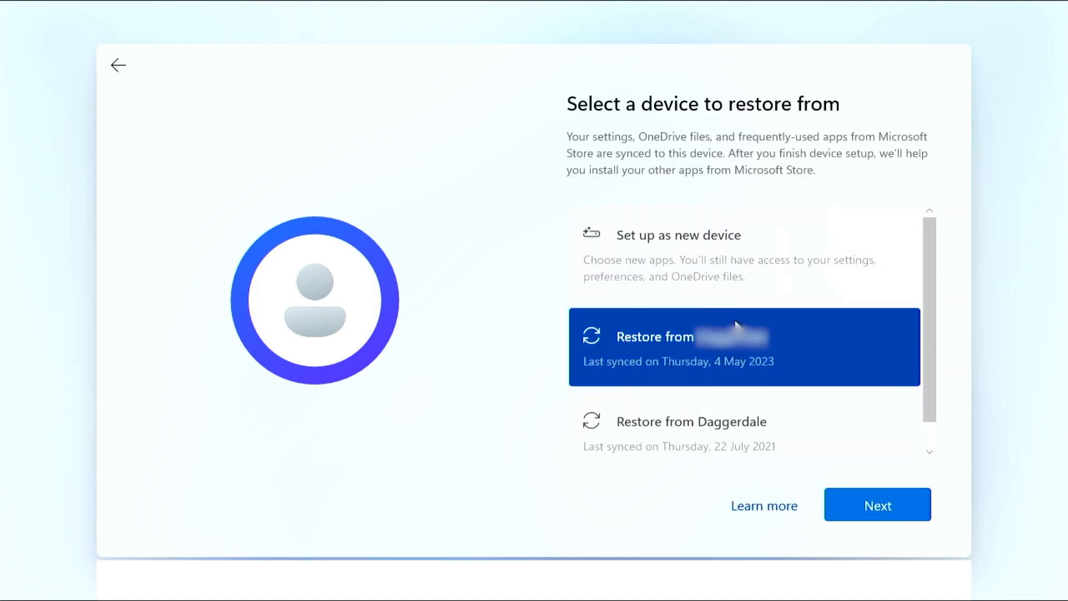
# Set up as a new device instead of restoring, and create and confirm an 8-digit Windows Hello PIN.
pyautogui.click(831, 263)
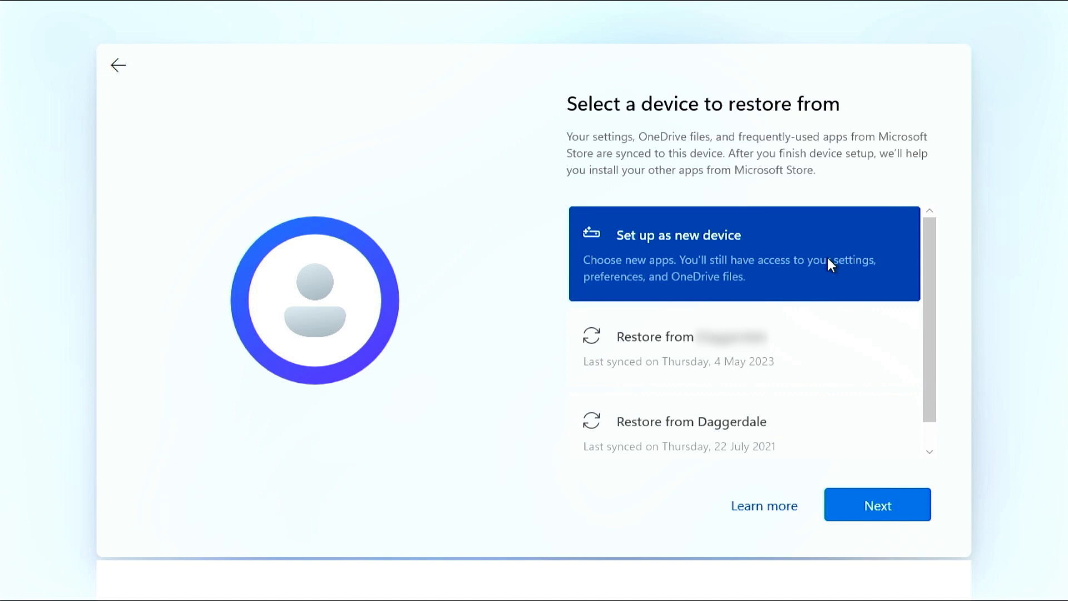
pyautogui.click(866, 504)
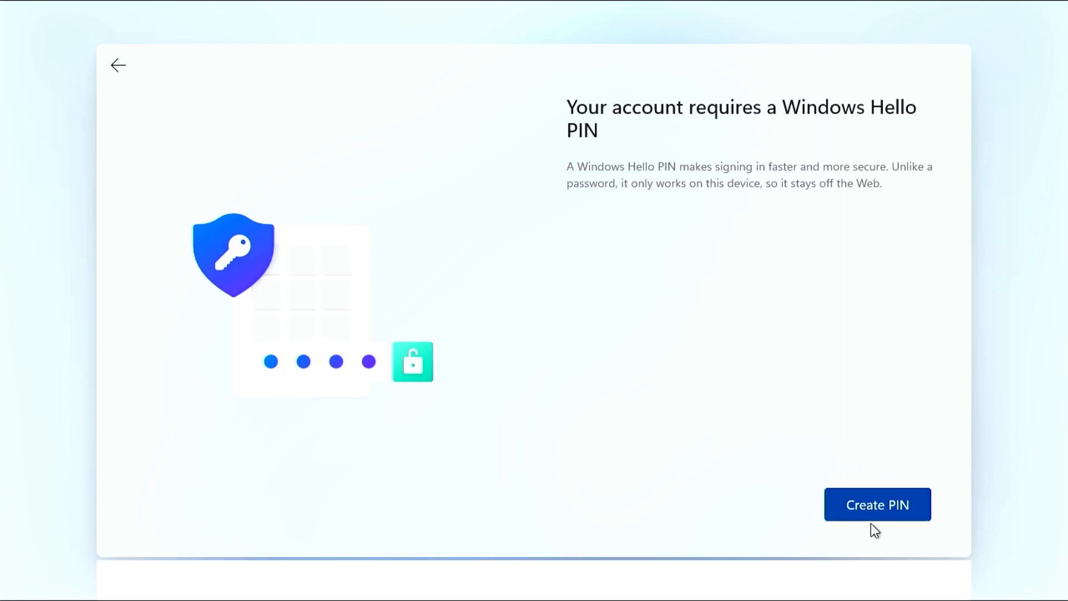
pyautogui.click(908, 507)
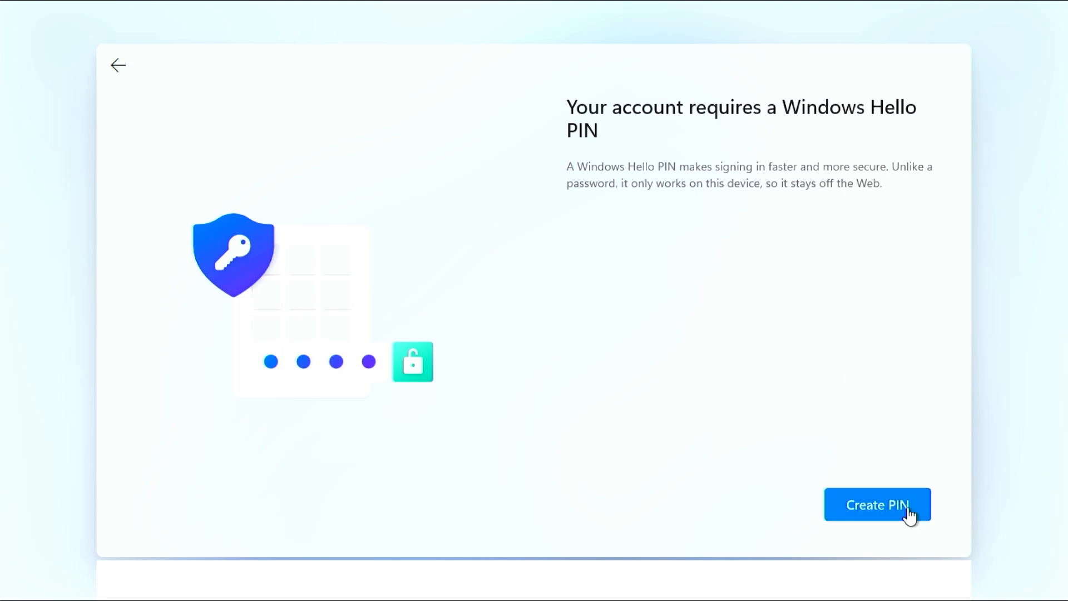
pyautogui.write('12345678')
pyautogui.press('Tab')
pyautogui.write('12345678')
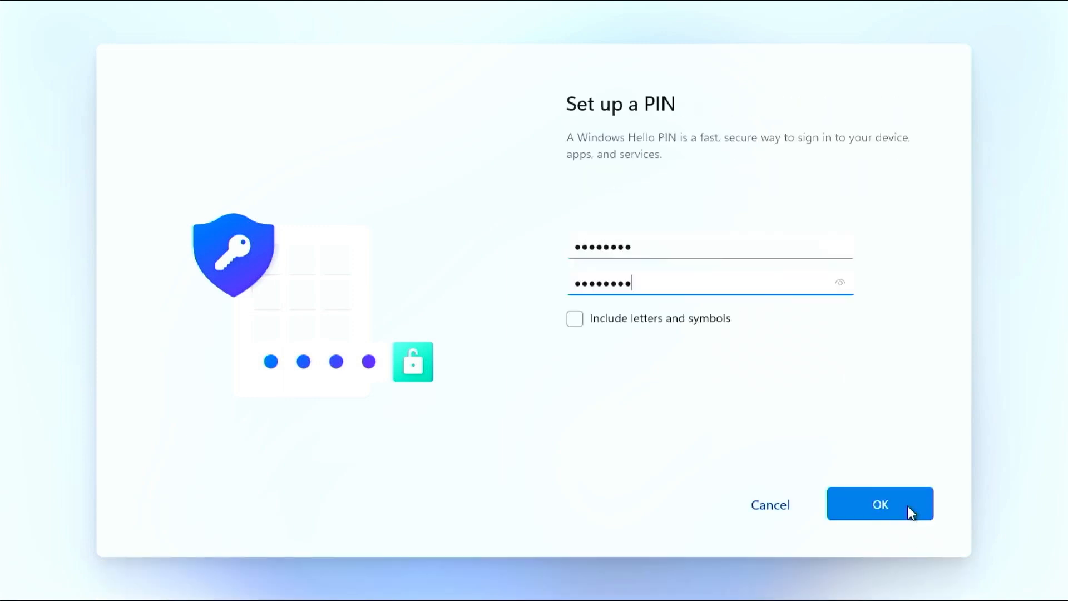
pyautogui.click(897, 505)
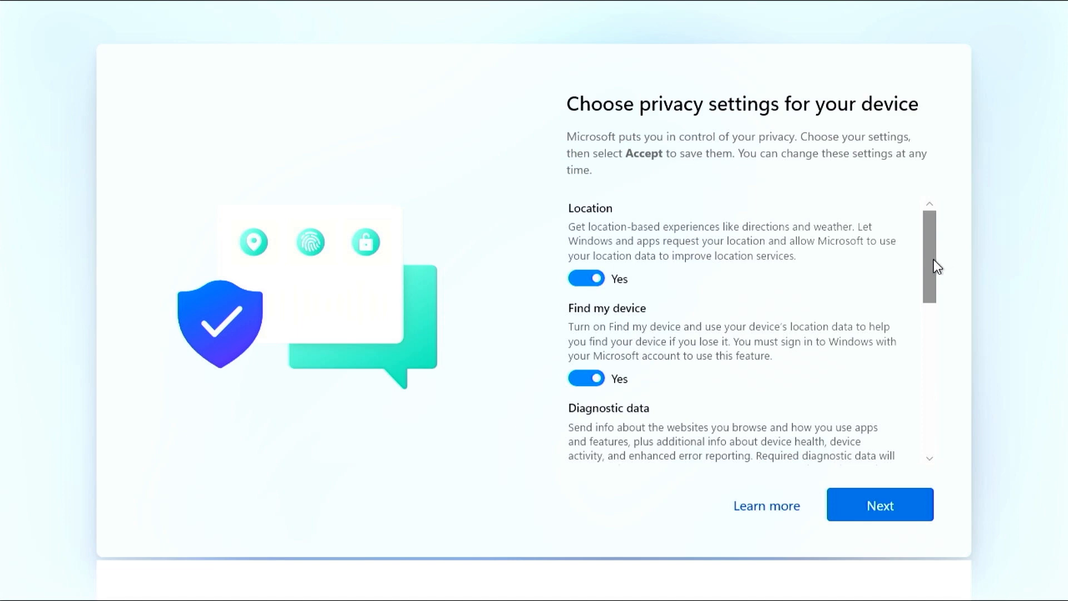
# Turn off Location, Find my device, inking & typing, tailored experiences and advertising ID, and set diagnostic data to Required only.
pyautogui.moveTo(936, 266)
pyautogui.mouseDown()
pyautogui.moveTo(925, 291)
pyautogui.moveTo(929, 465)
pyautogui.moveTo(939, 255)
pyautogui.mouseUp()
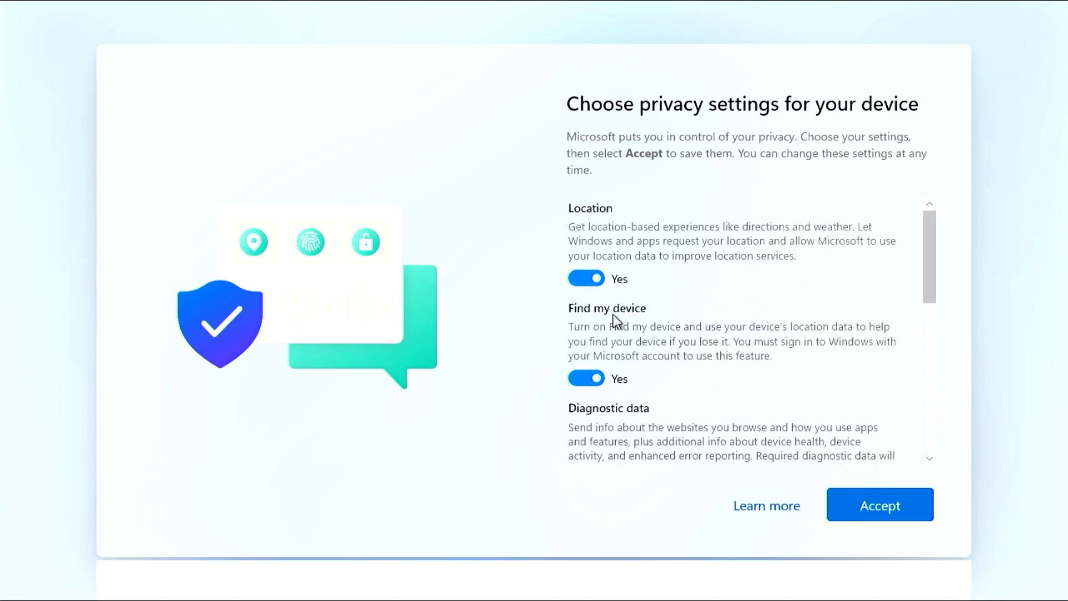
pyautogui.click(586, 278)
pyautogui.click(584, 378)
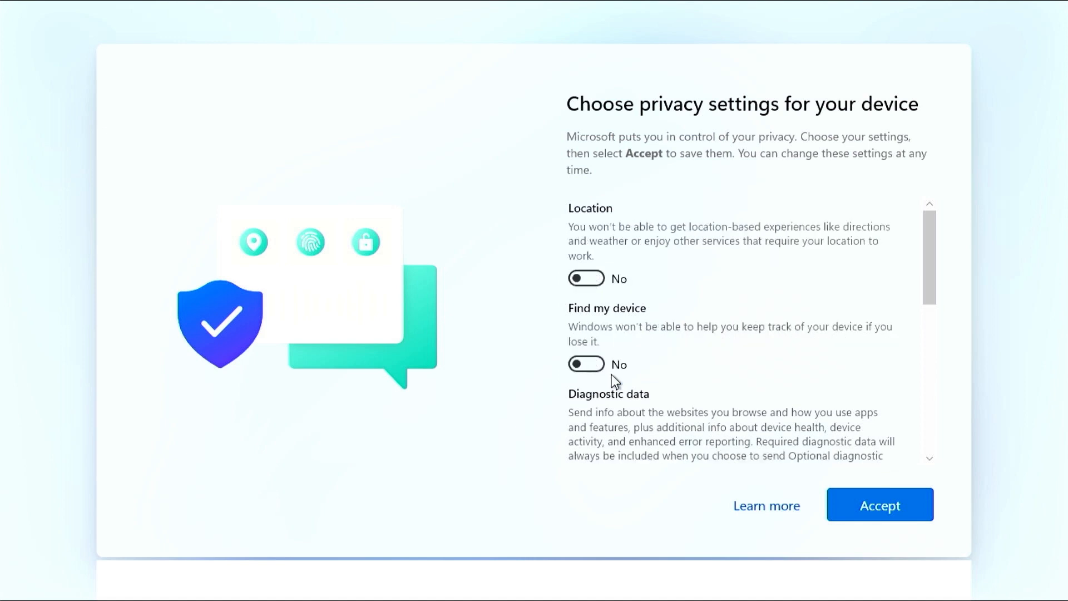
pyautogui.moveTo(929, 267); pyautogui.dragTo(930, 310)
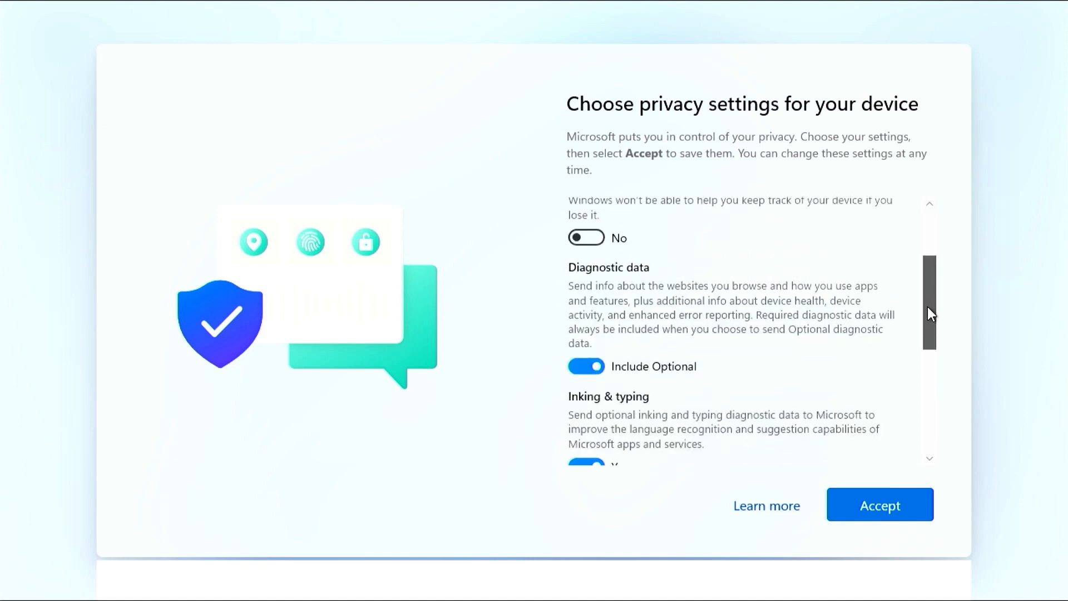
pyautogui.click(589, 369)
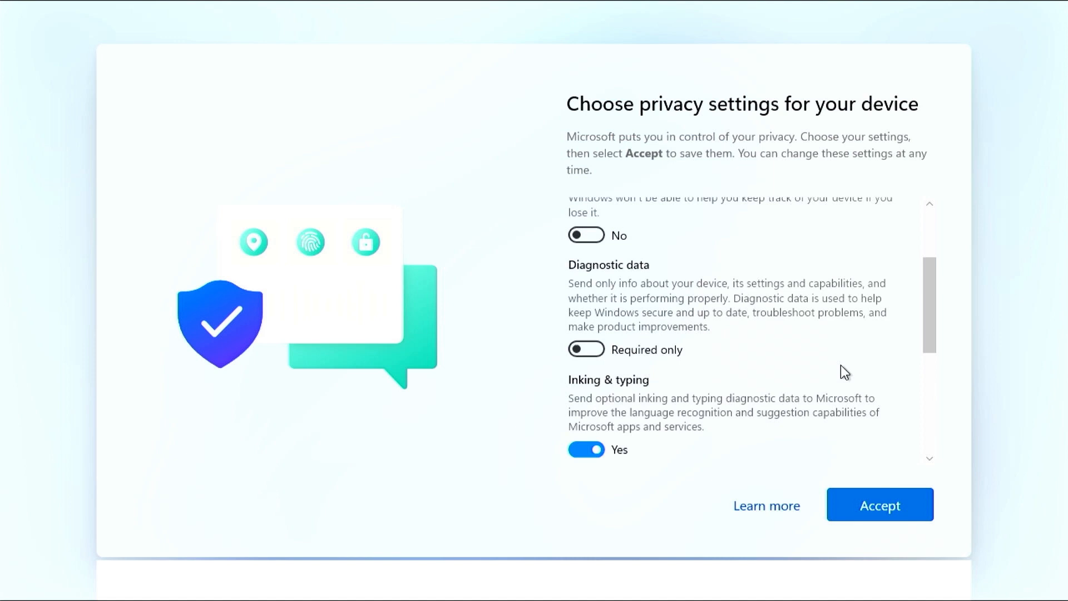
pyautogui.click(618, 448)
pyautogui.moveTo(919, 321); pyautogui.dragTo(930, 386)
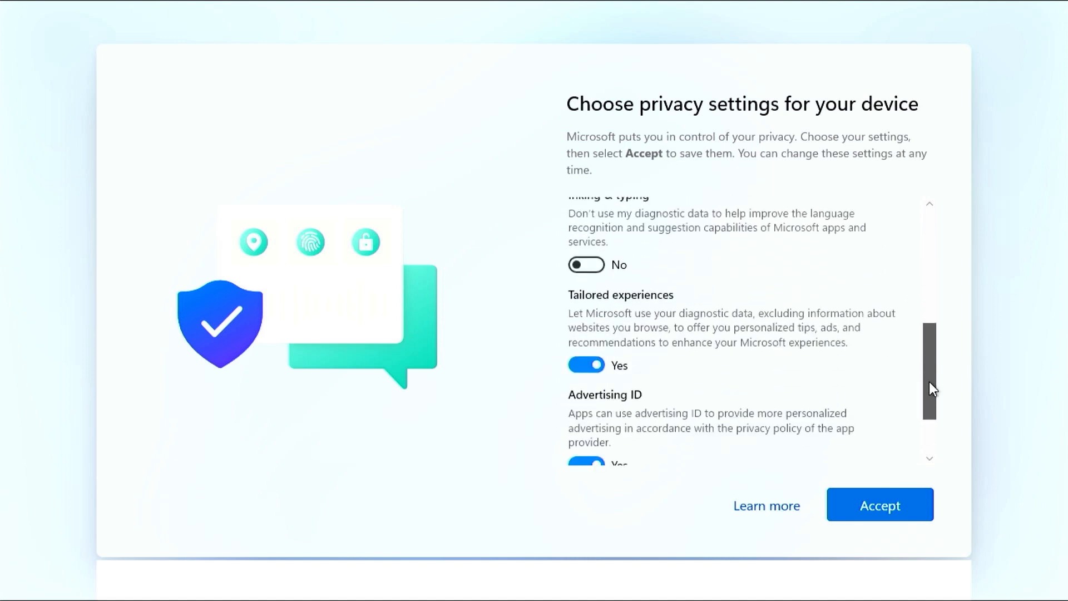
pyautogui.click(588, 368)
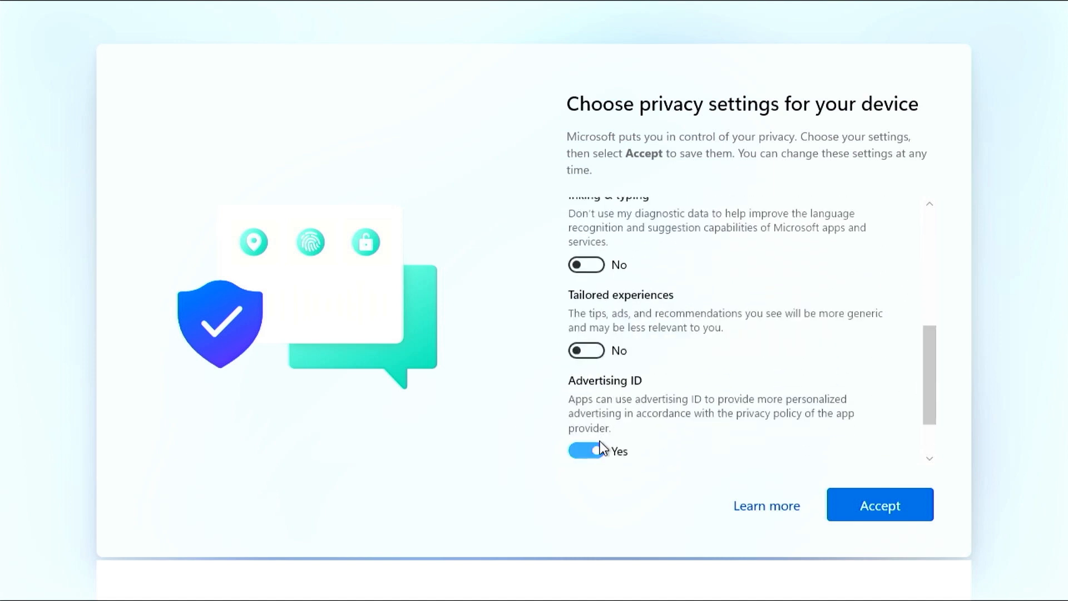
pyautogui.click(590, 445)
# Leave Location and Find my device switched off, then accept the privacy settings.
pyautogui.scroll(-1, 933, 382)
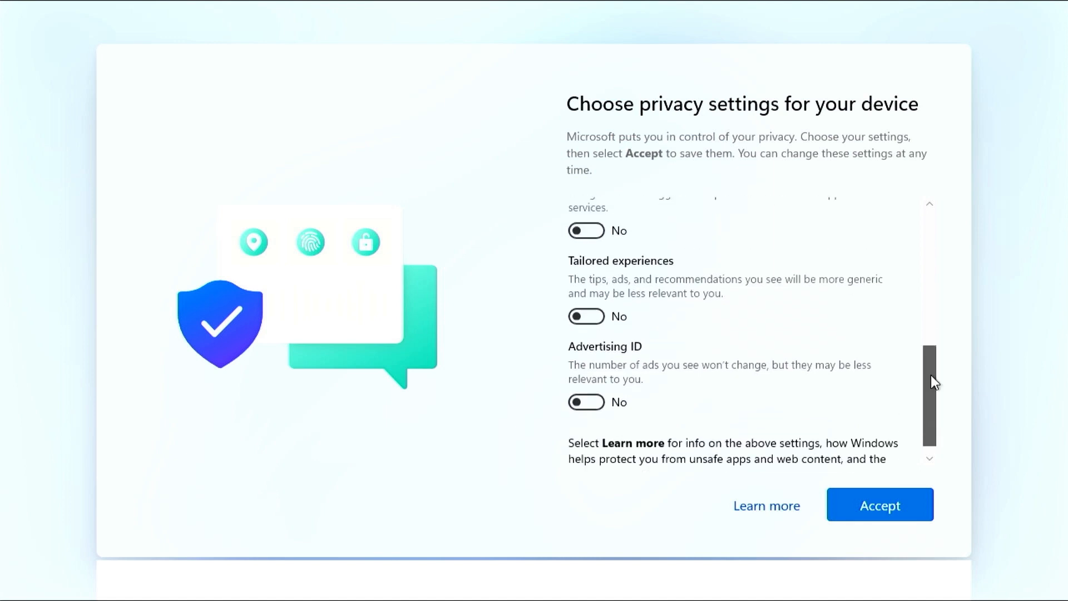
pyautogui.moveTo(930, 375); pyautogui.dragTo(920, 204)
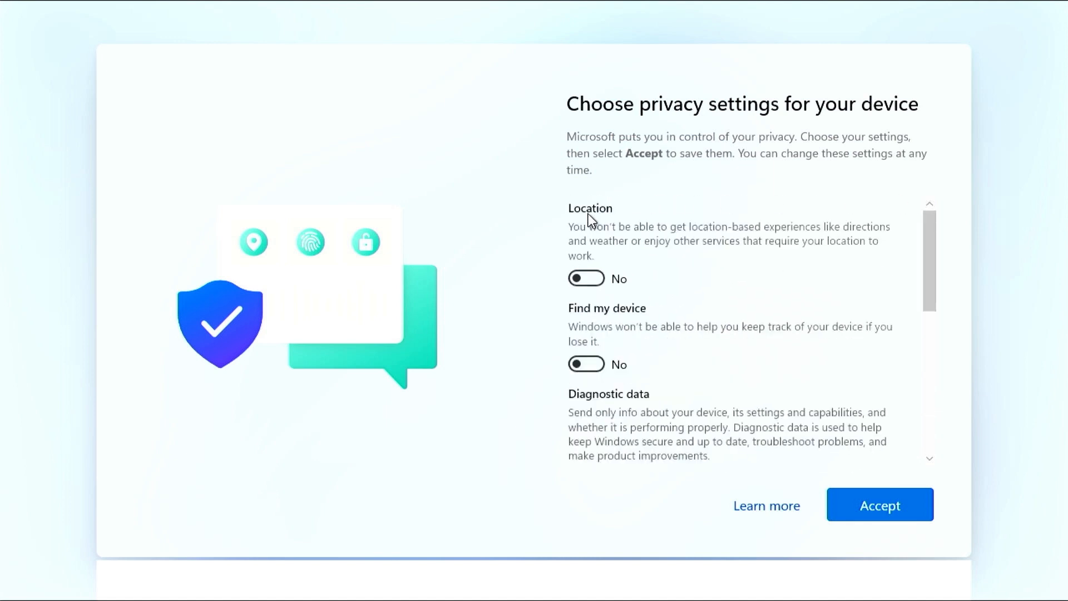
pyautogui.click(600, 364)
pyautogui.click(591, 279)
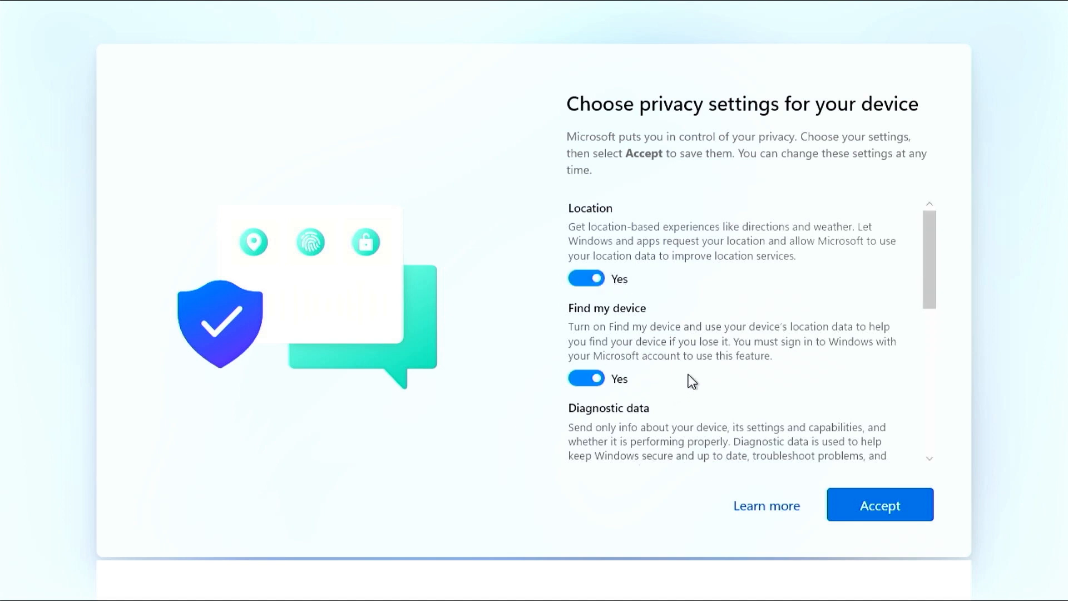
pyautogui.click(586, 281)
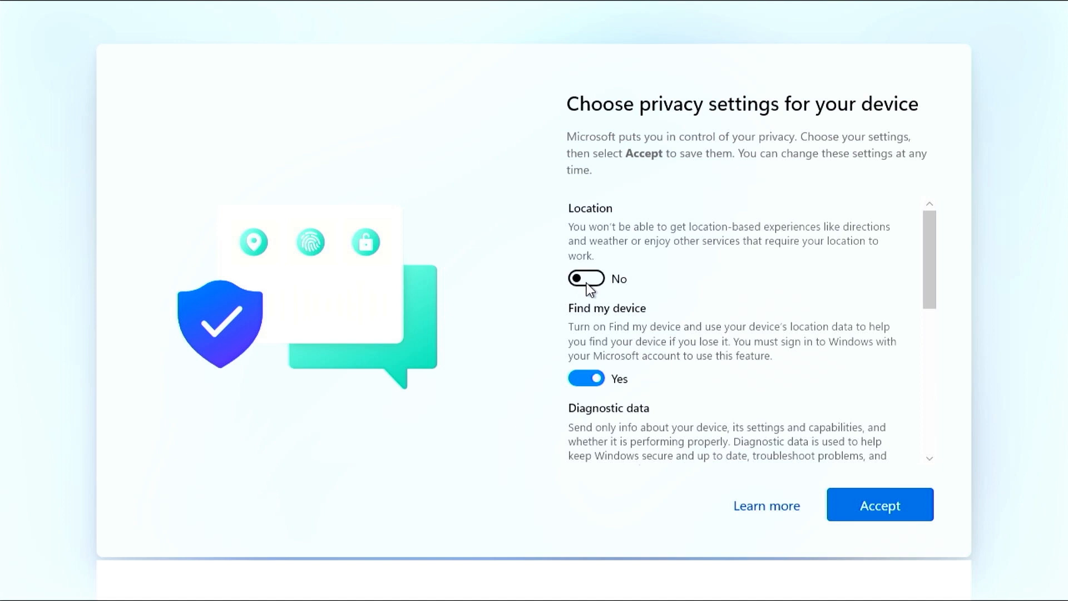
pyautogui.click(598, 379)
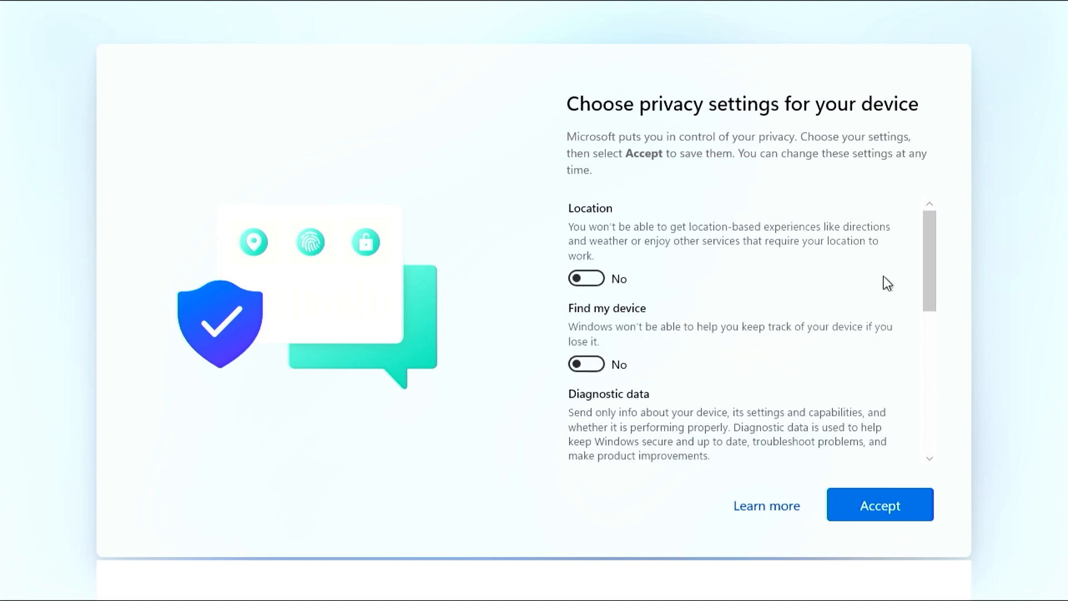
pyautogui.moveTo(935, 245); pyautogui.dragTo(928, 490)
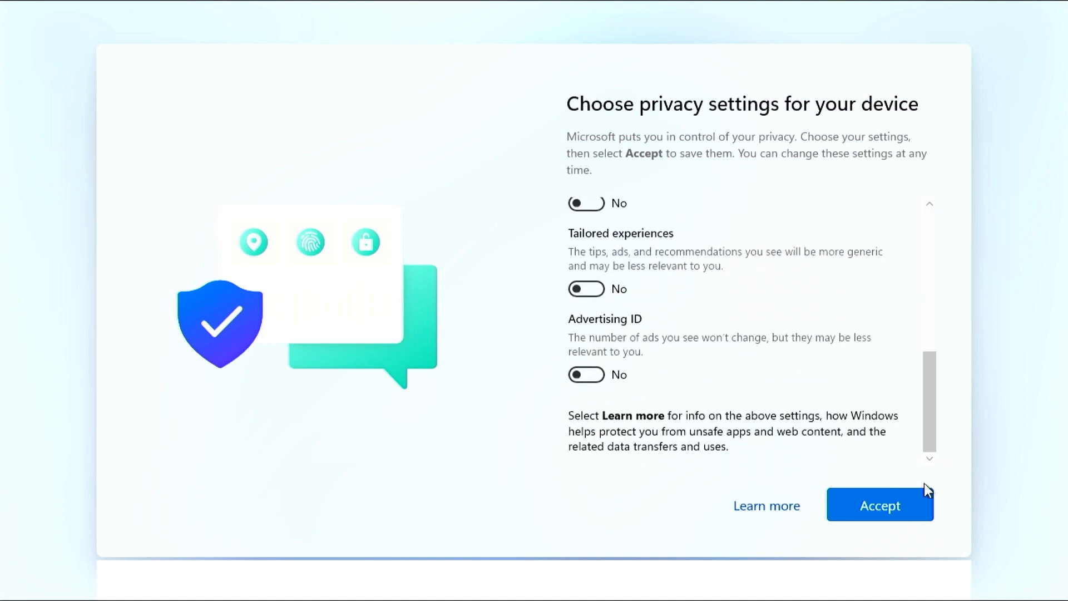
pyautogui.click(906, 507)
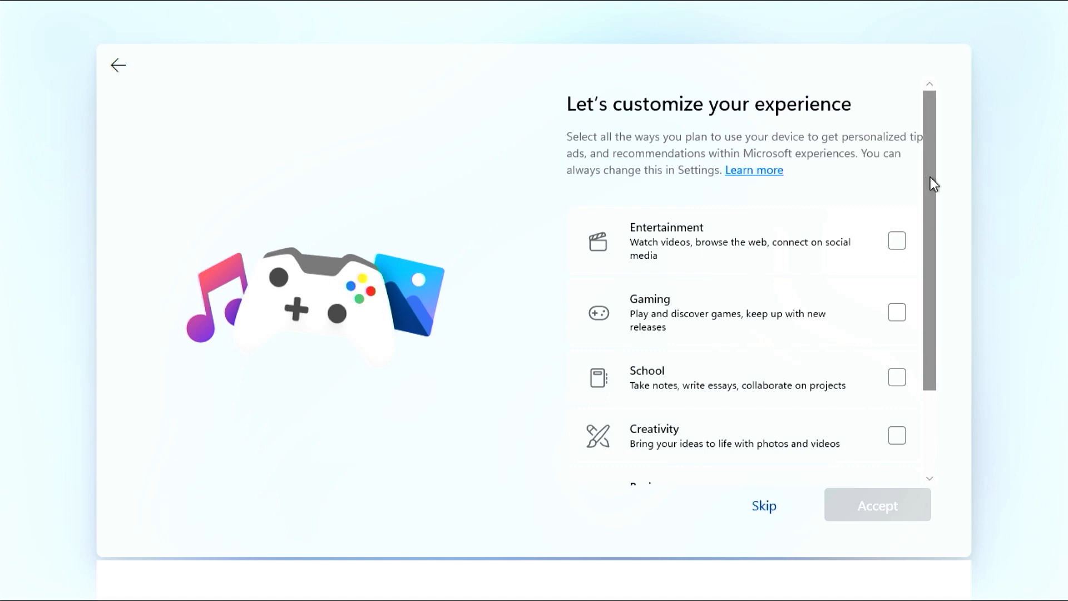
# Leave Entertainment and the other interests unticked and skip the customize-your-device page.
pyautogui.moveTo(930, 177); pyautogui.dragTo(943, 270)
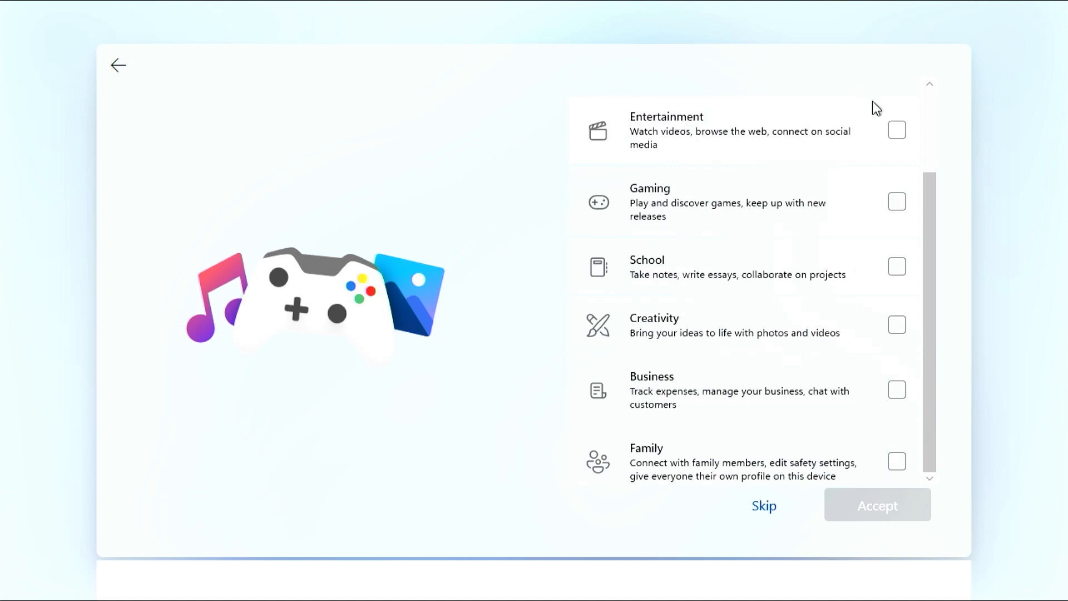
pyautogui.click(901, 135)
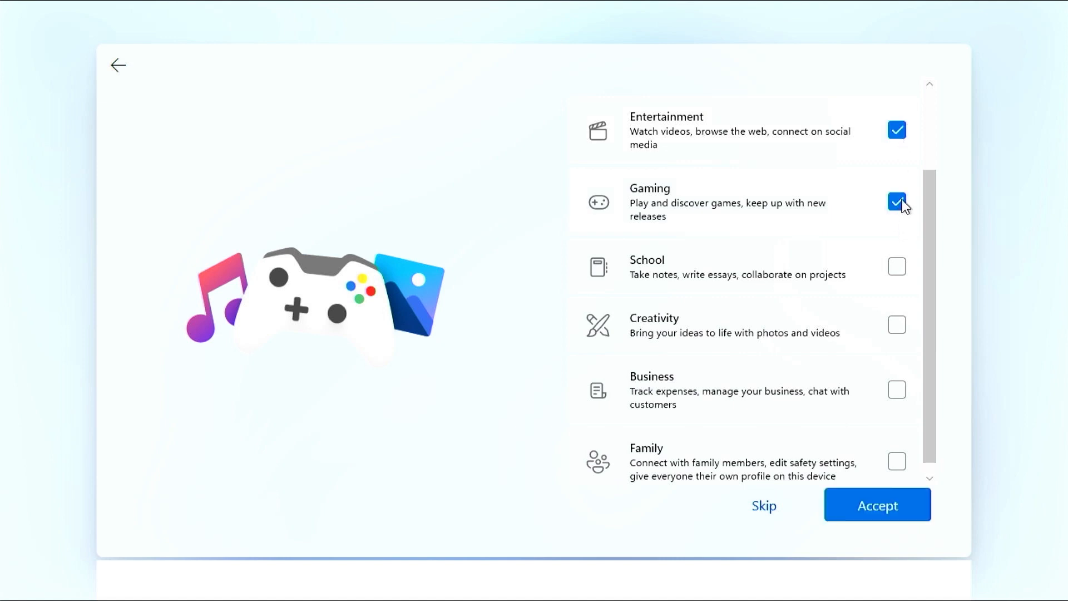
pyautogui.click(898, 131)
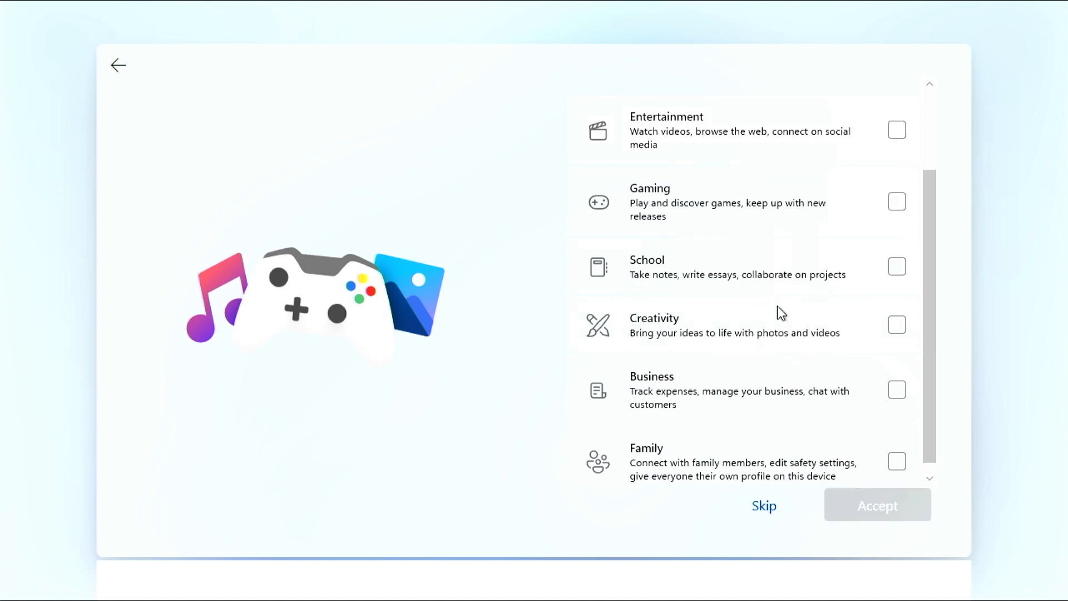
pyautogui.click(755, 508)
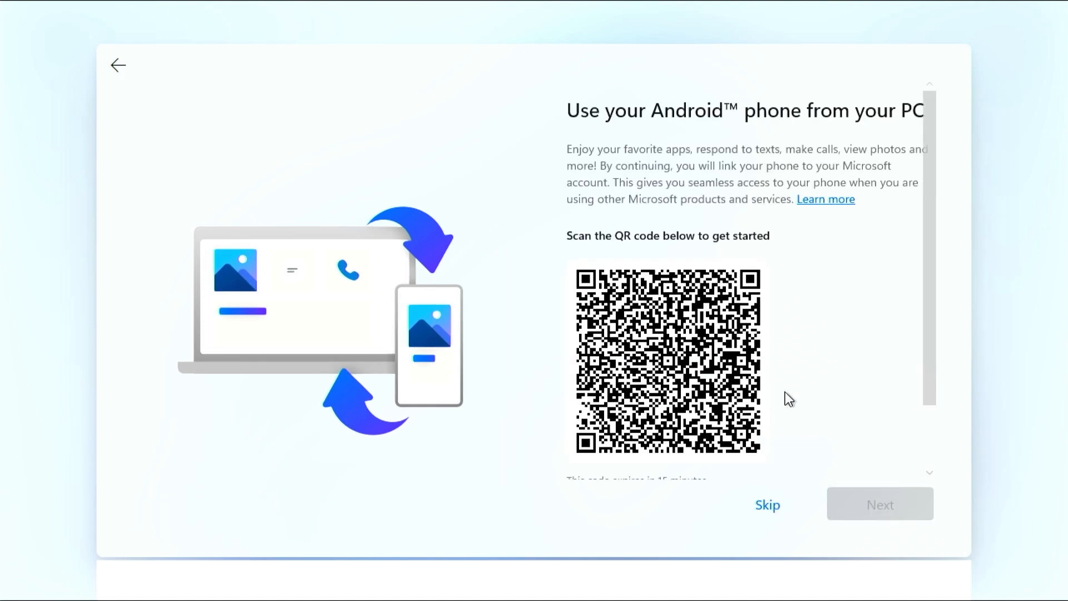
# Look over the 'Use your Android phone from your PC' page and skip it.
pyautogui.moveTo(924, 271); pyautogui.dragTo(939, 222)
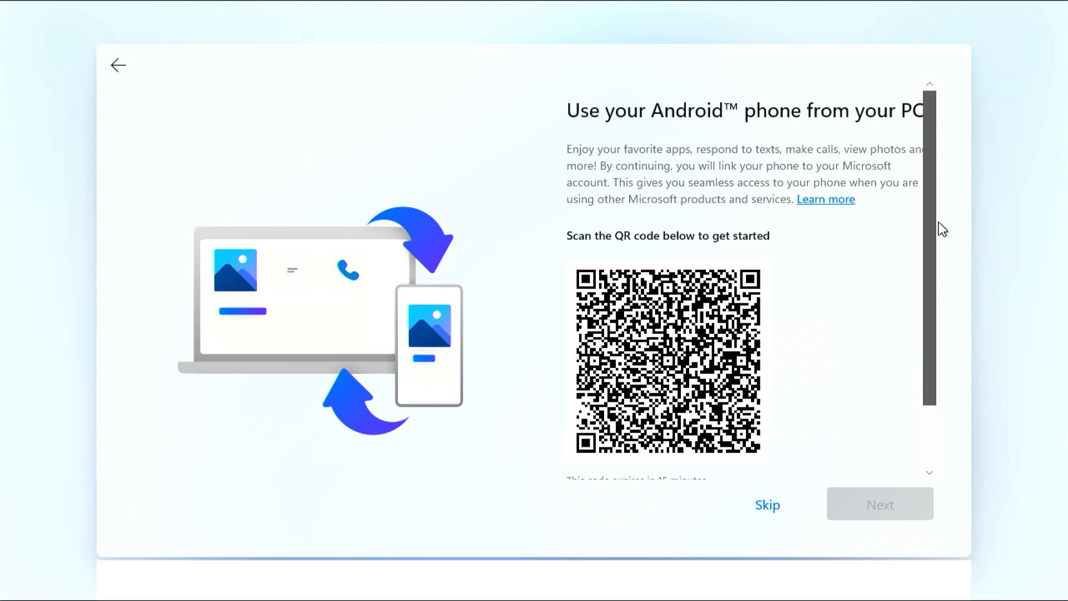
pyautogui.moveTo(939, 268); pyautogui.dragTo(943, 360)
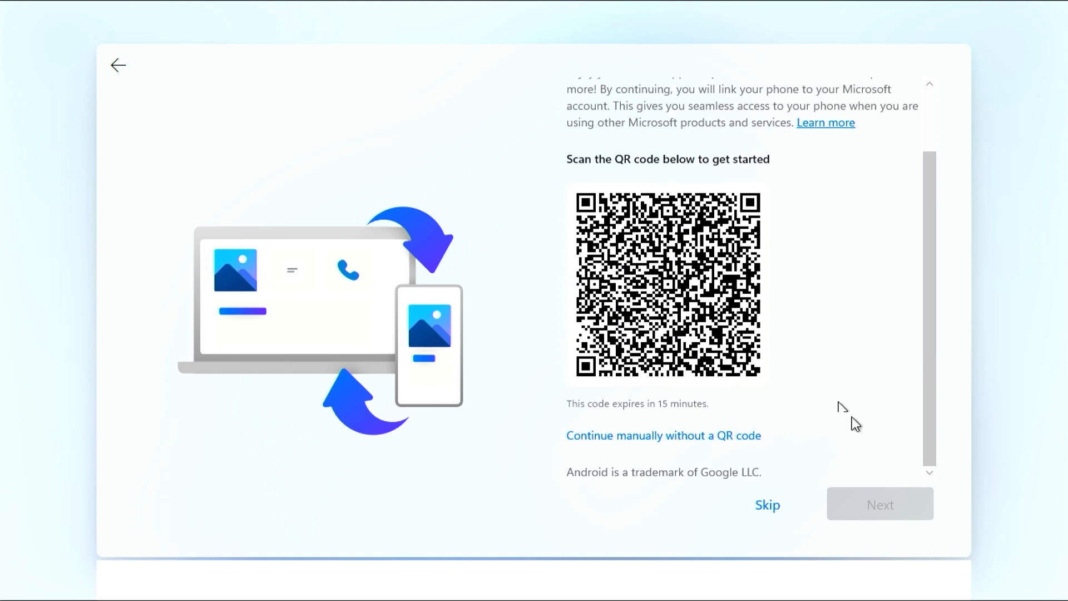
pyautogui.moveTo(930, 301); pyautogui.dragTo(935, 194)
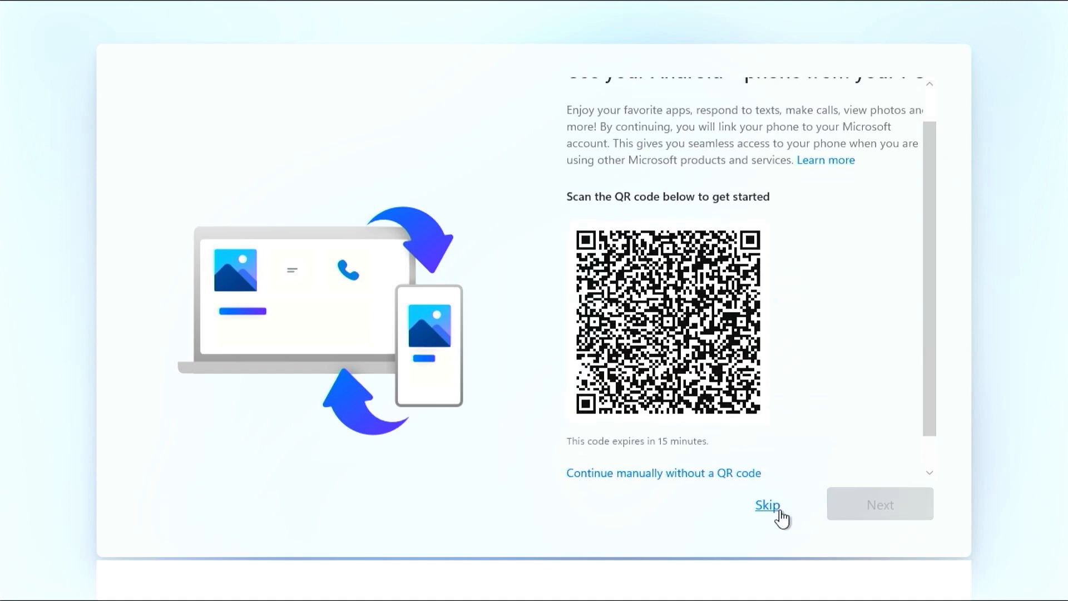
pyautogui.click(779, 509)
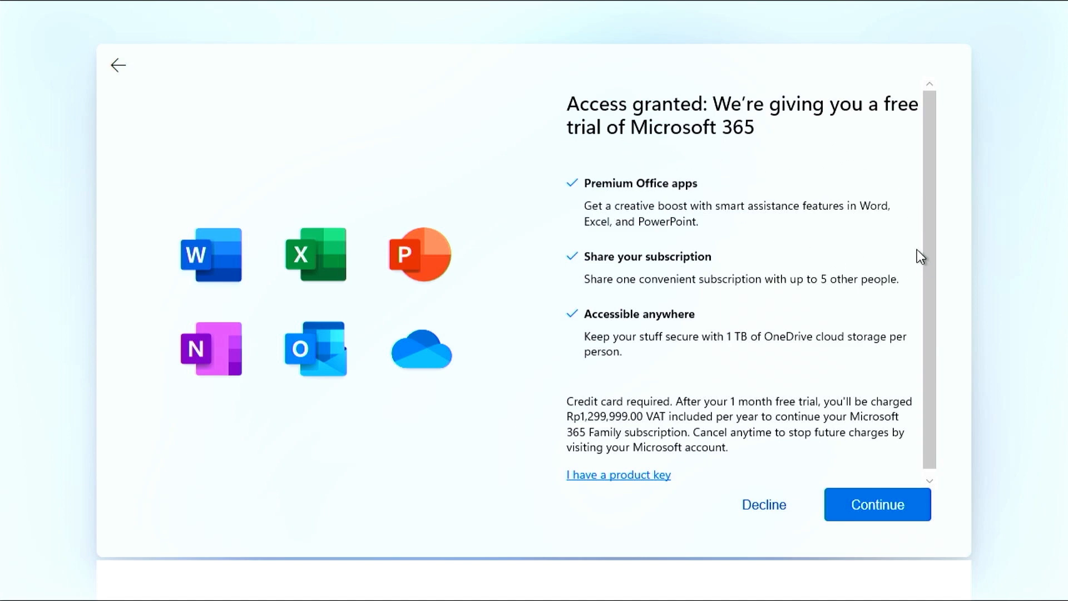
# Decline the free Microsoft 365 trial, then decline the extra 100 GB cloud storage offer.
pyautogui.scroll(-1, 928, 267)
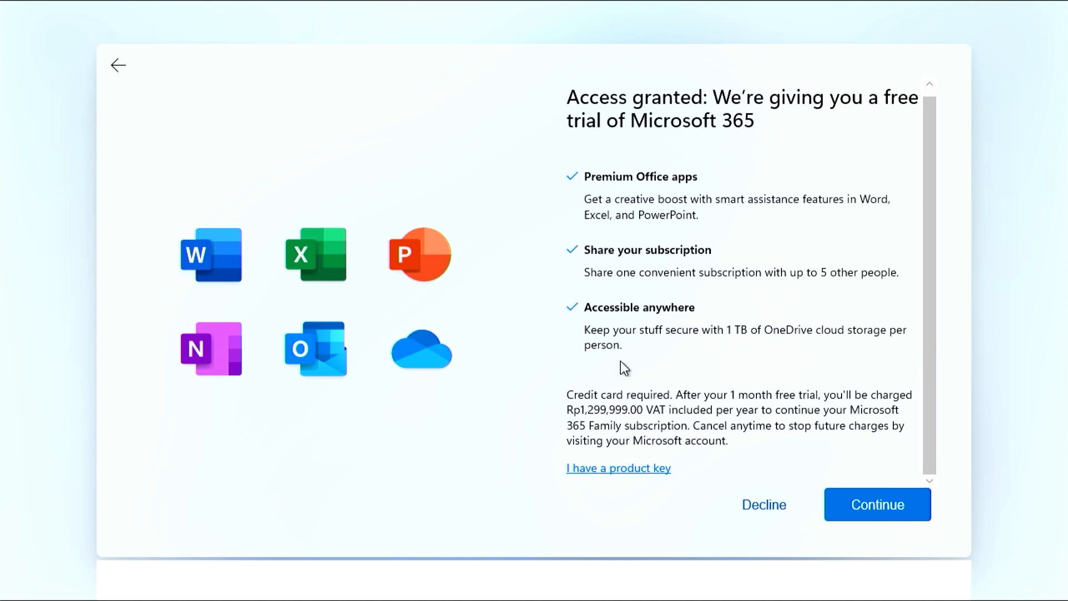
pyautogui.click(763, 505)
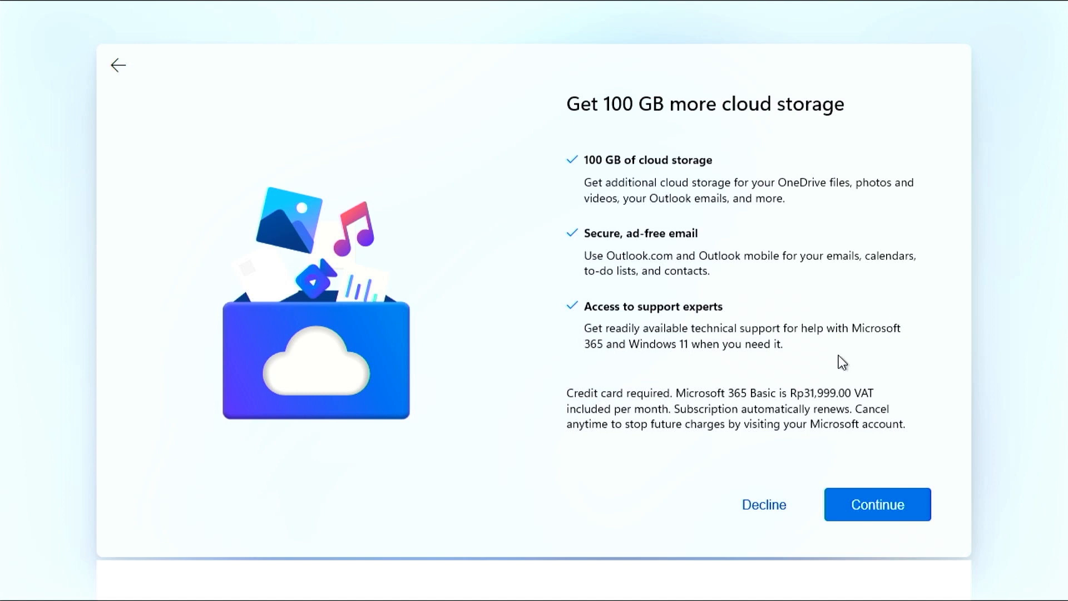
pyautogui.click(766, 511)
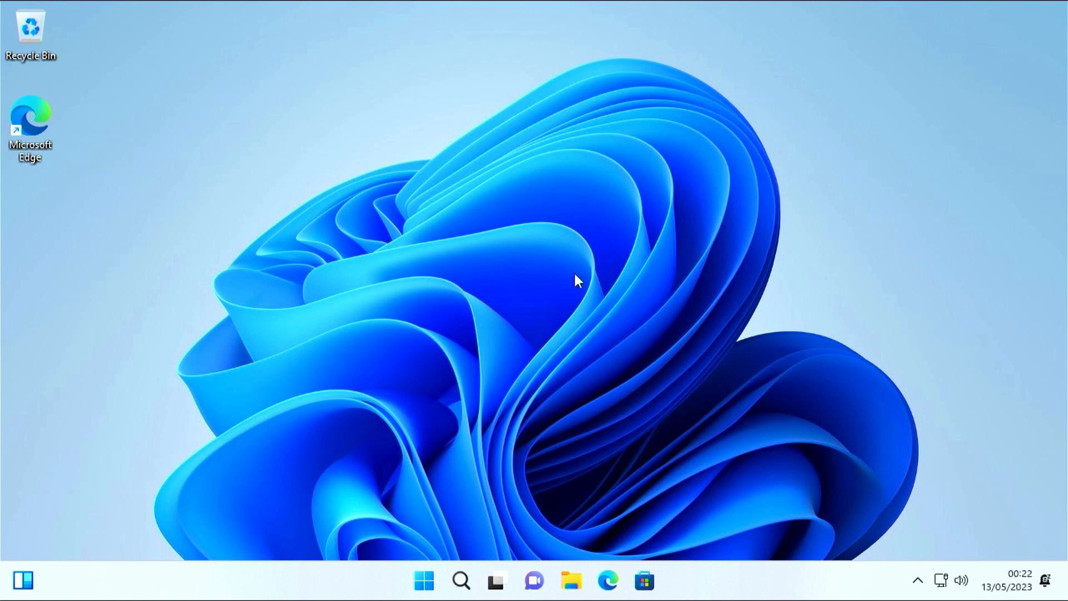
# Refresh the desktop, set Display resolution to 1920 × 1080, keep it, and close Settings.
pyautogui.rightClick(613, 342)
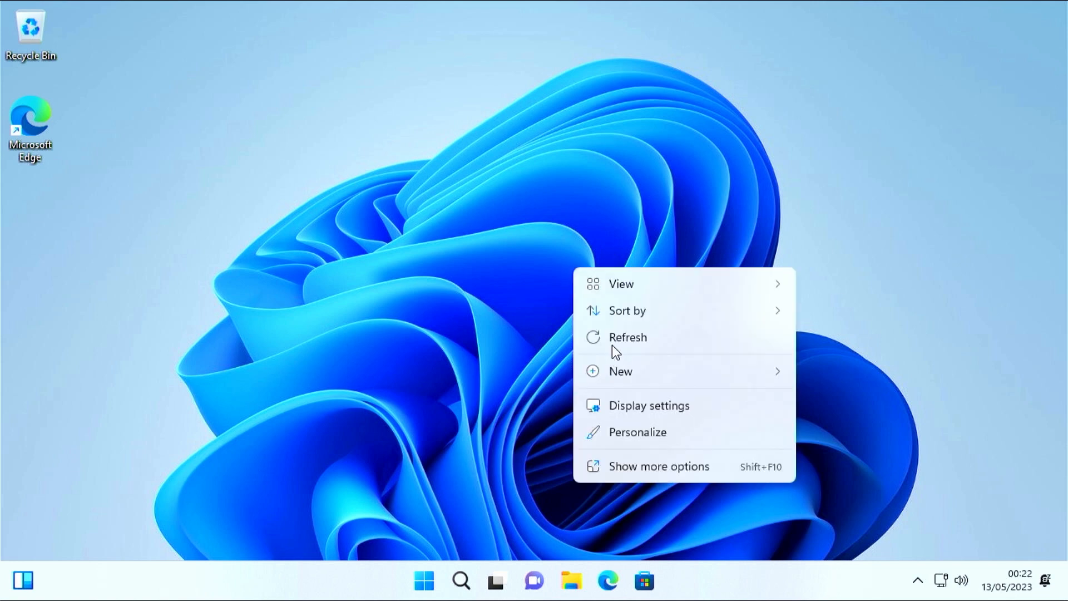
pyautogui.click(630, 341)
pyautogui.rightClick(556, 304)
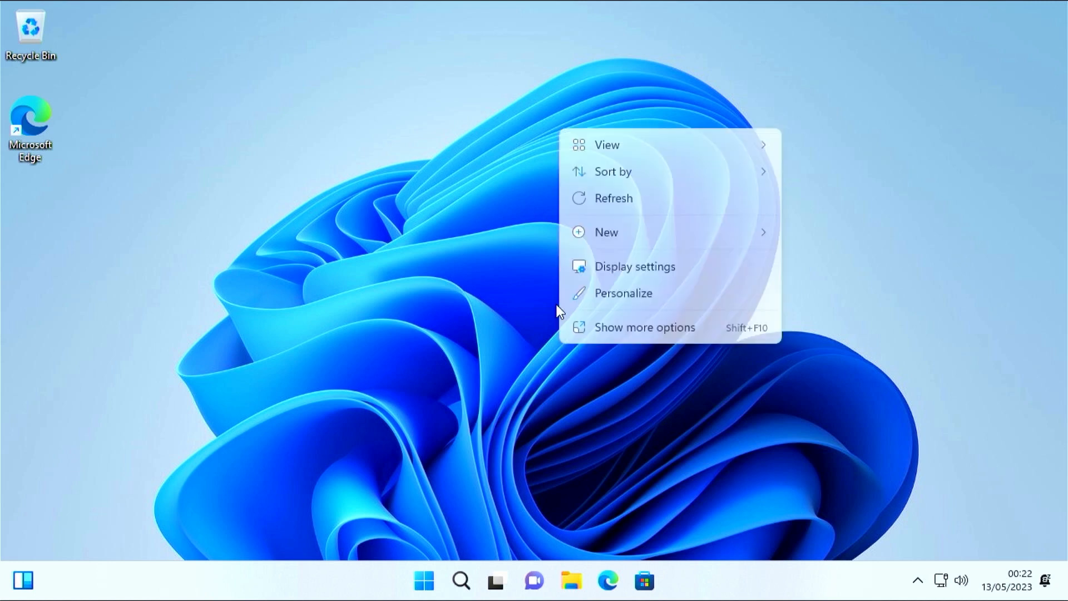
pyautogui.click(636, 269)
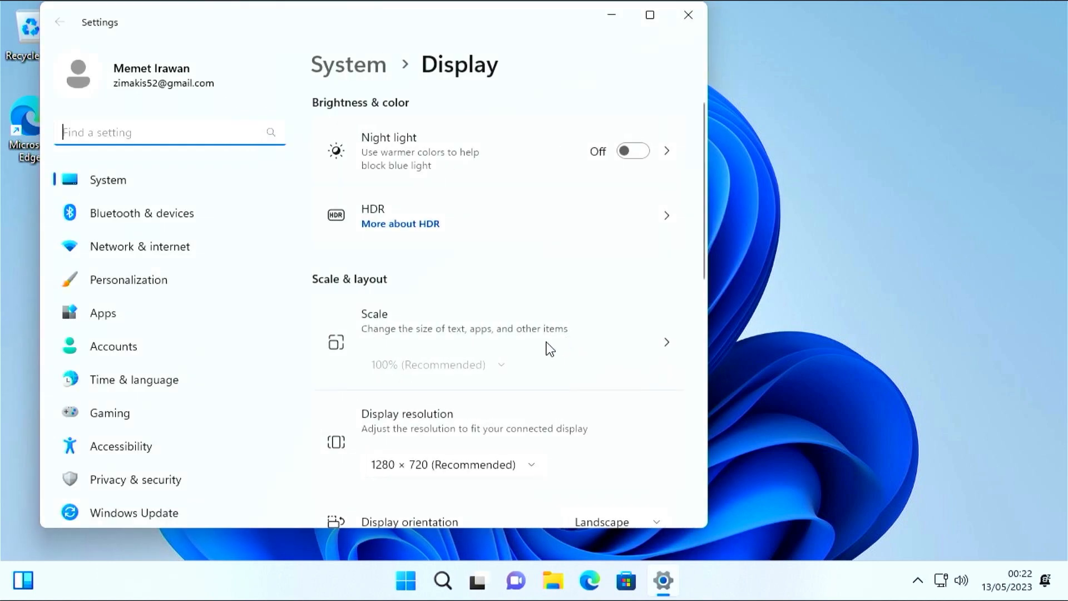
pyautogui.click(520, 466)
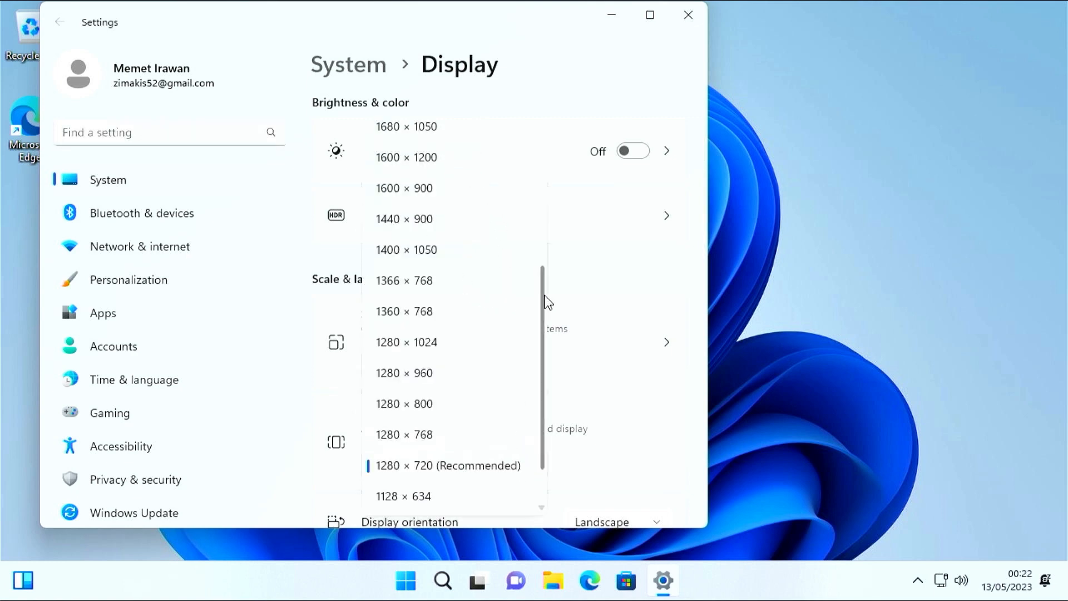
pyautogui.scroll(2, 547, 240)
pyautogui.moveTo(546, 239); pyautogui.dragTo(544, 119)
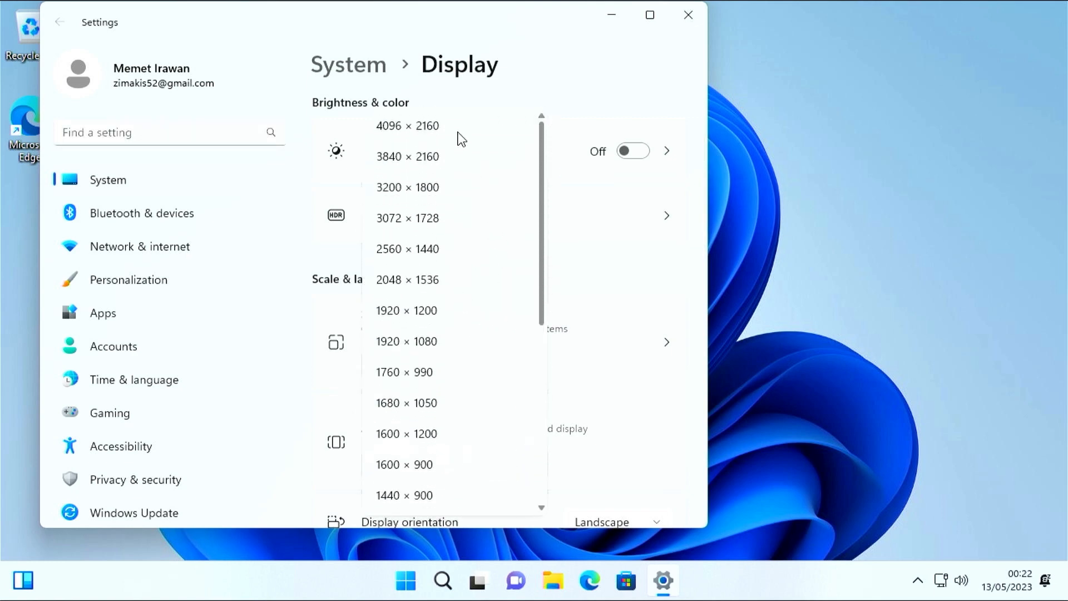
pyautogui.click(434, 342)
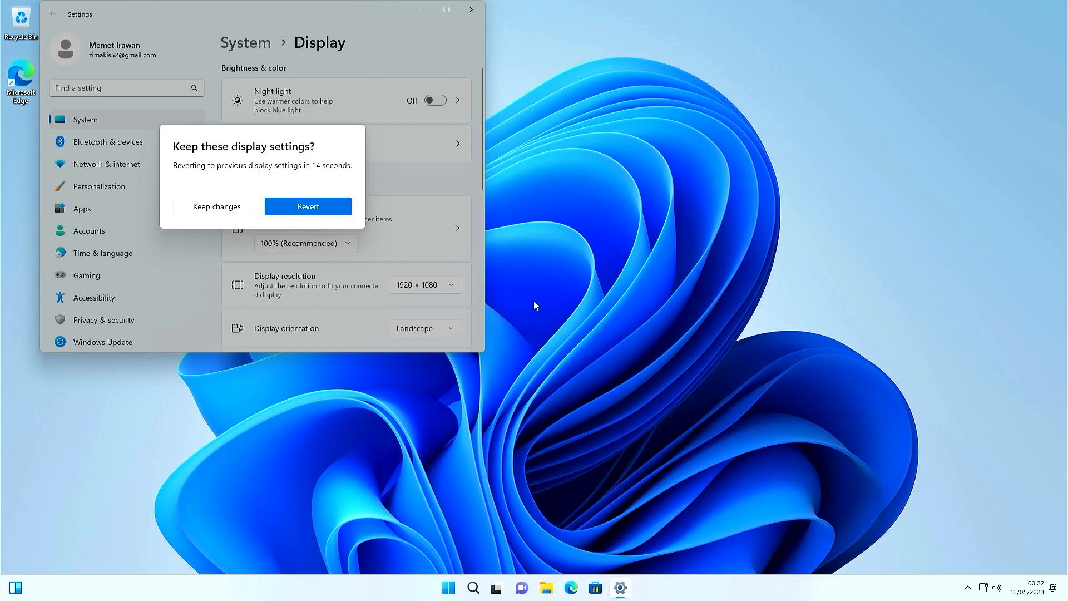
pyautogui.click(217, 207)
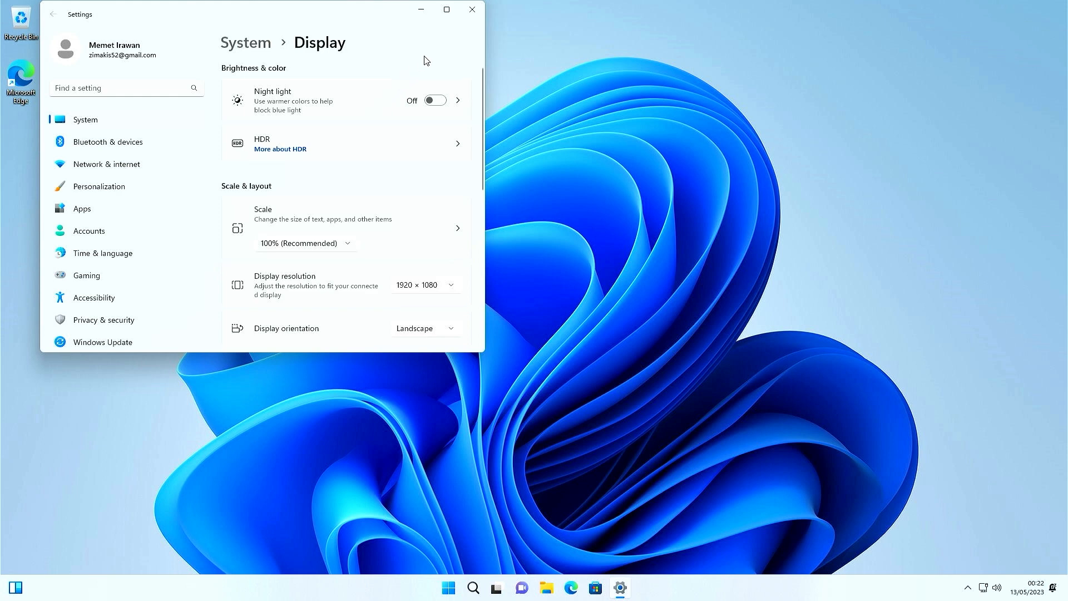
pyautogui.click(470, 11)
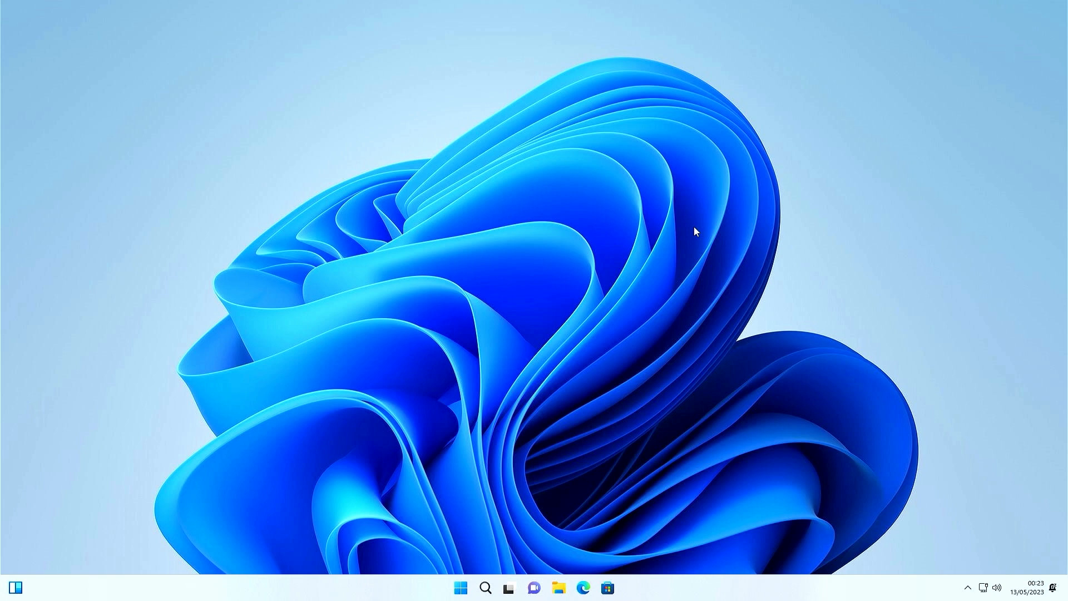
pyautogui.press('super+s')
pyautogui.write('act')
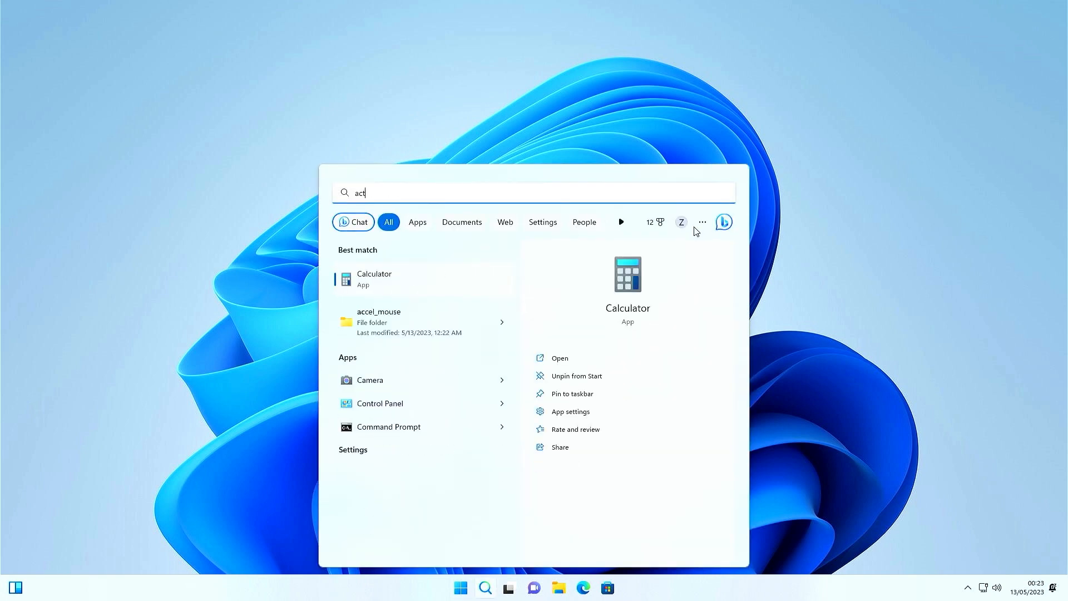
pyautogui.write('ivation')
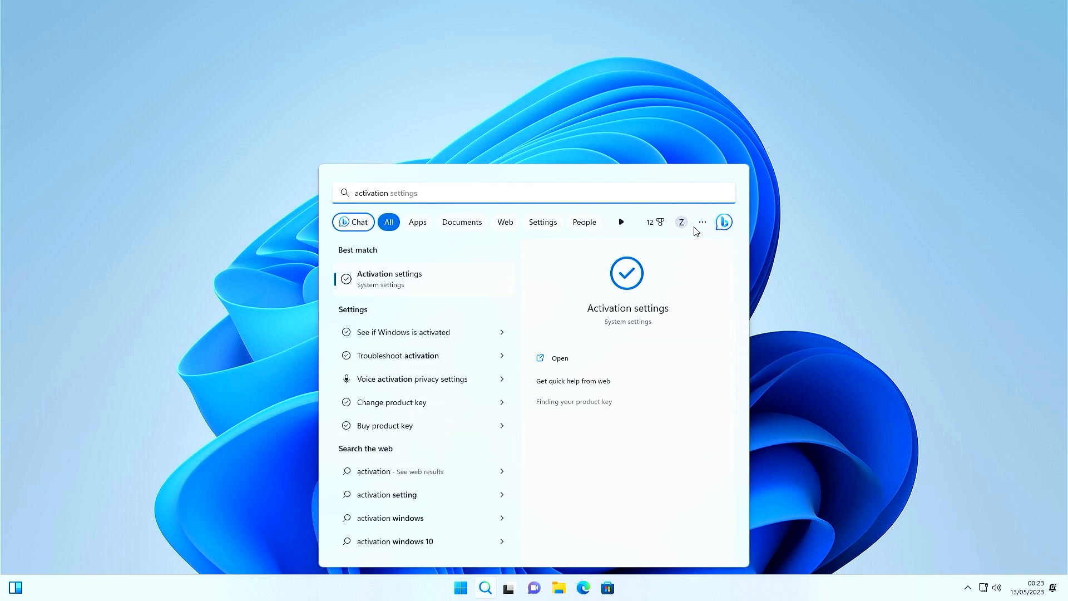
pyautogui.press('Return')
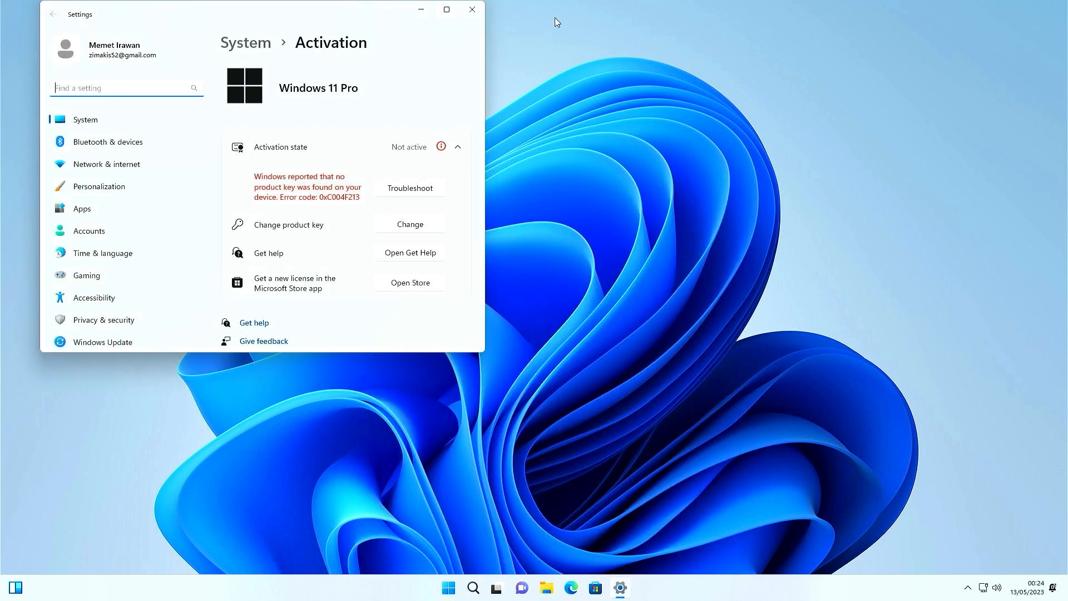
pyautogui.click(448, 15)
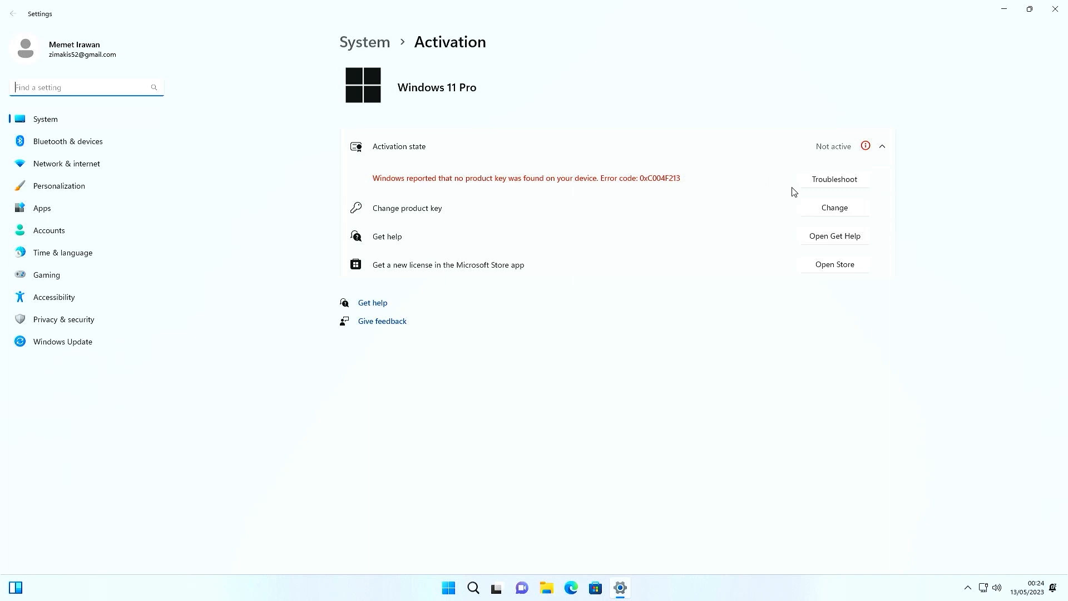
pyautogui.click(882, 150)
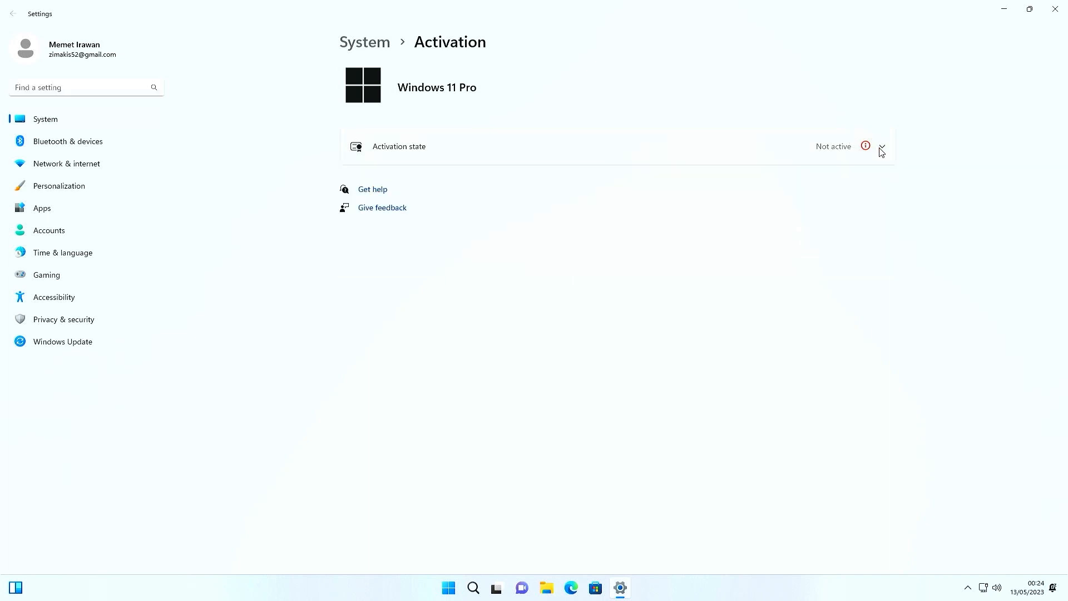
pyautogui.click(833, 156)
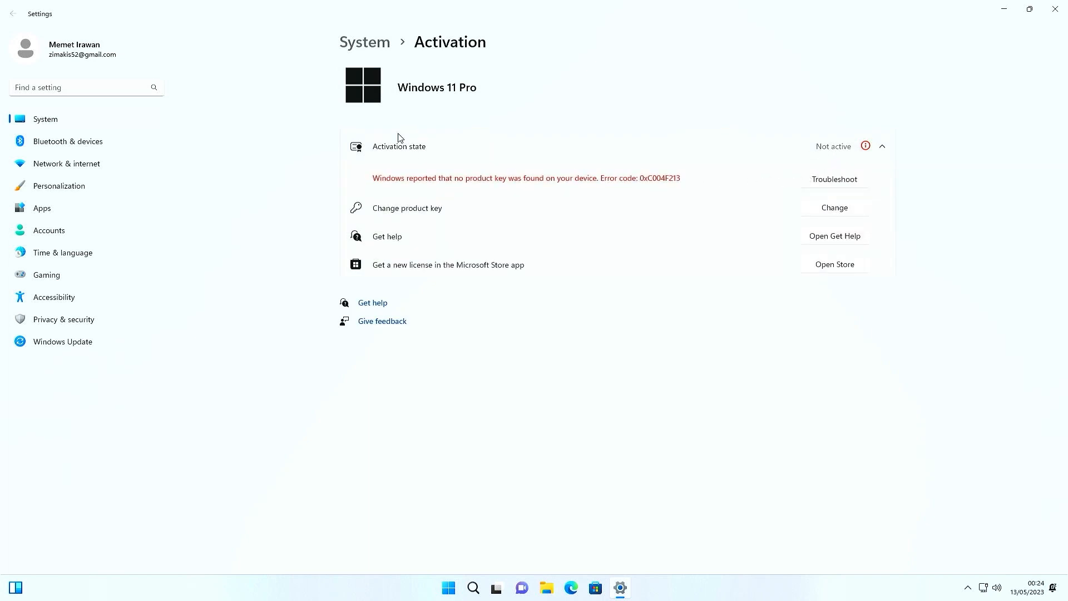
pyautogui.click(829, 209)
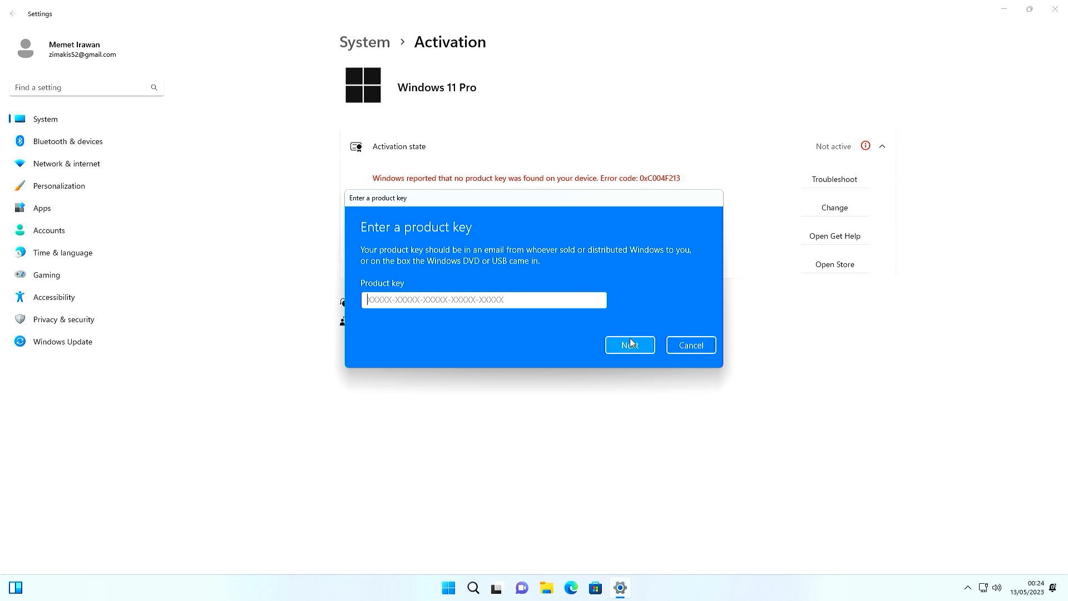
pyautogui.click(680, 346)
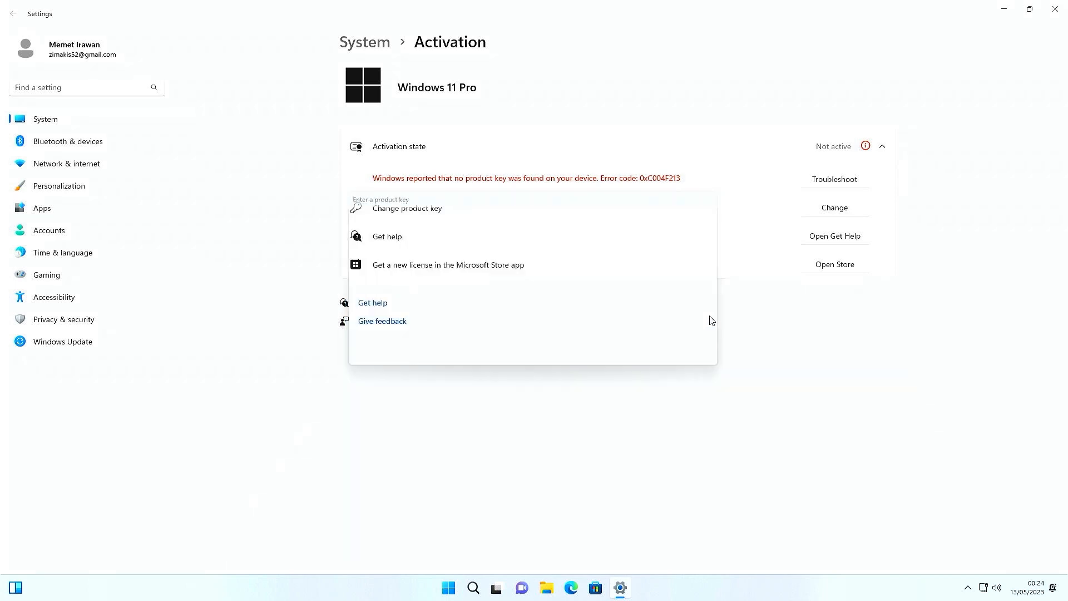
pyautogui.click(1054, 11)
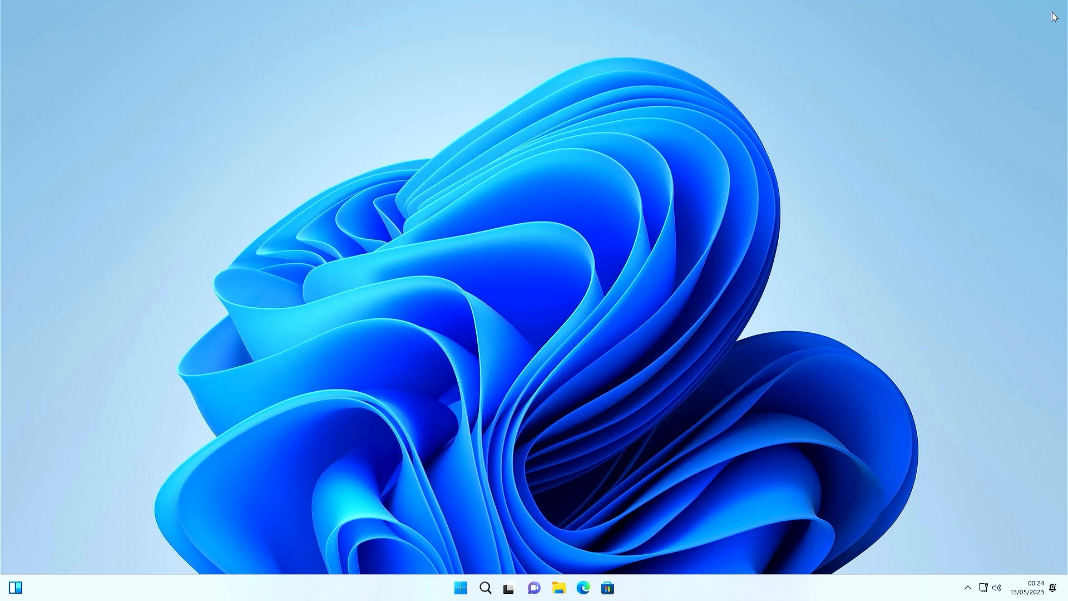
pyautogui.press('super')
pyautogui.press('super')
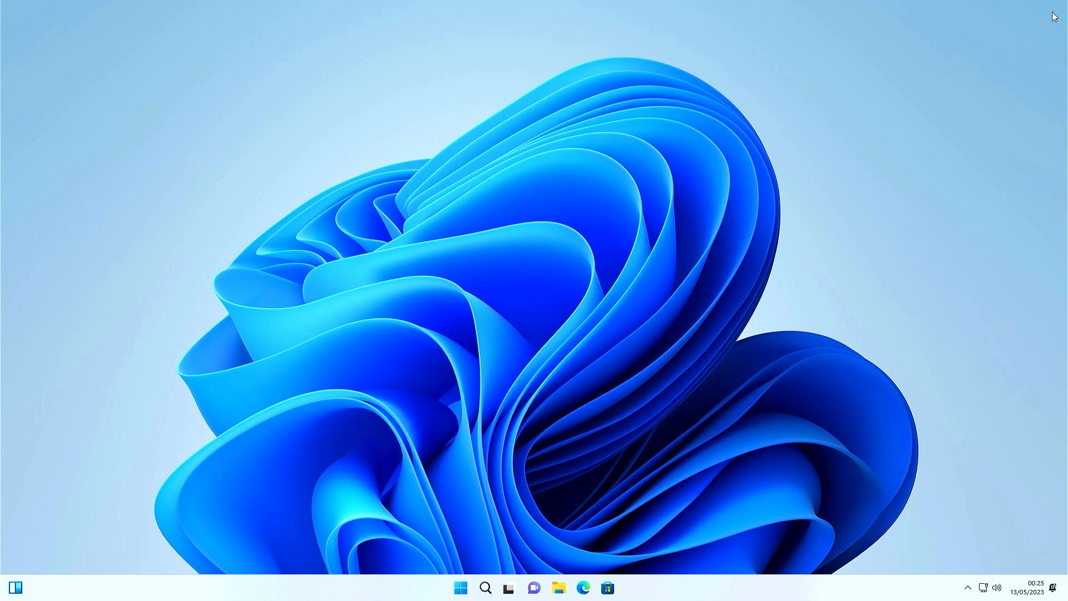